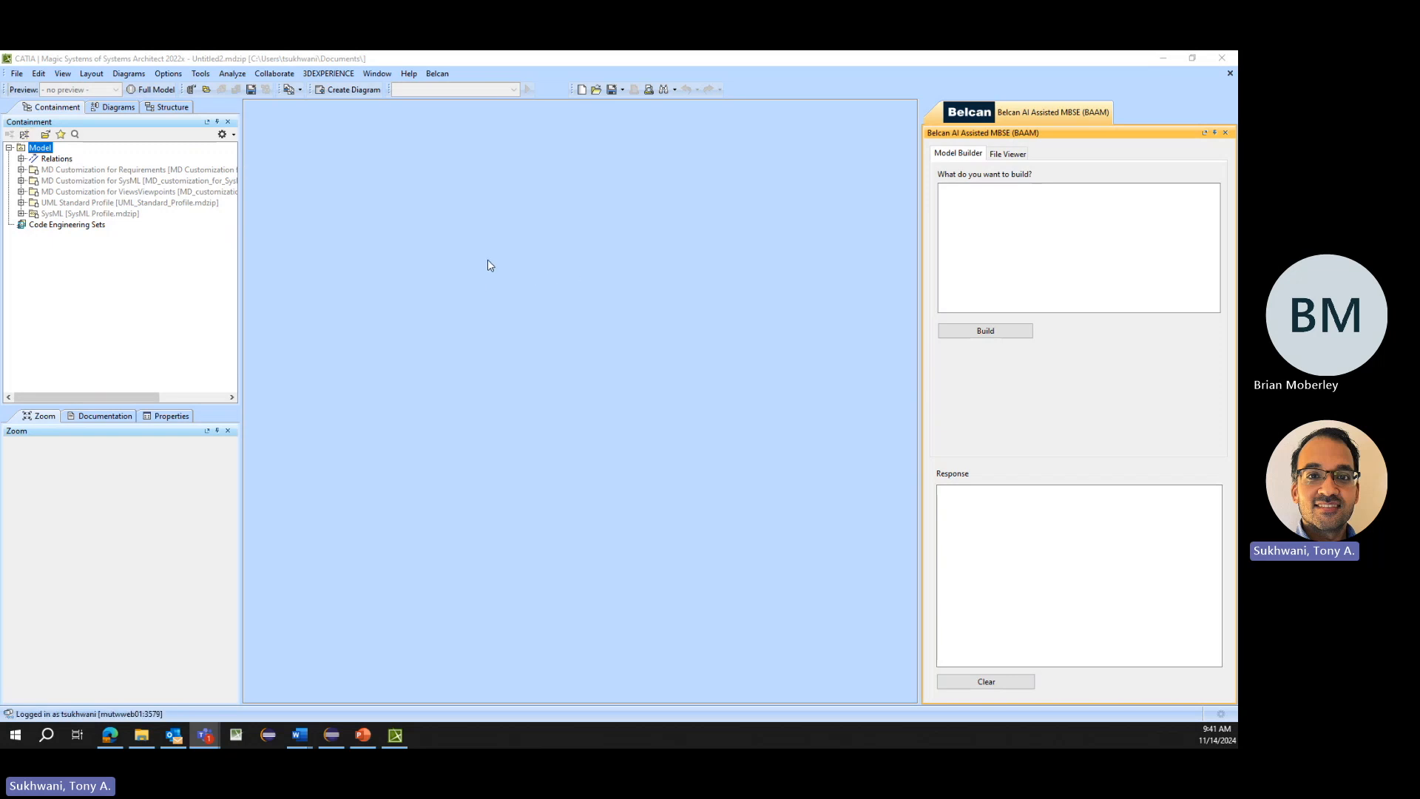
# - Ask the AI model builder "what is mbse"
pyautogui.click(1017, 207)
pyautogui.write('what is mbse')
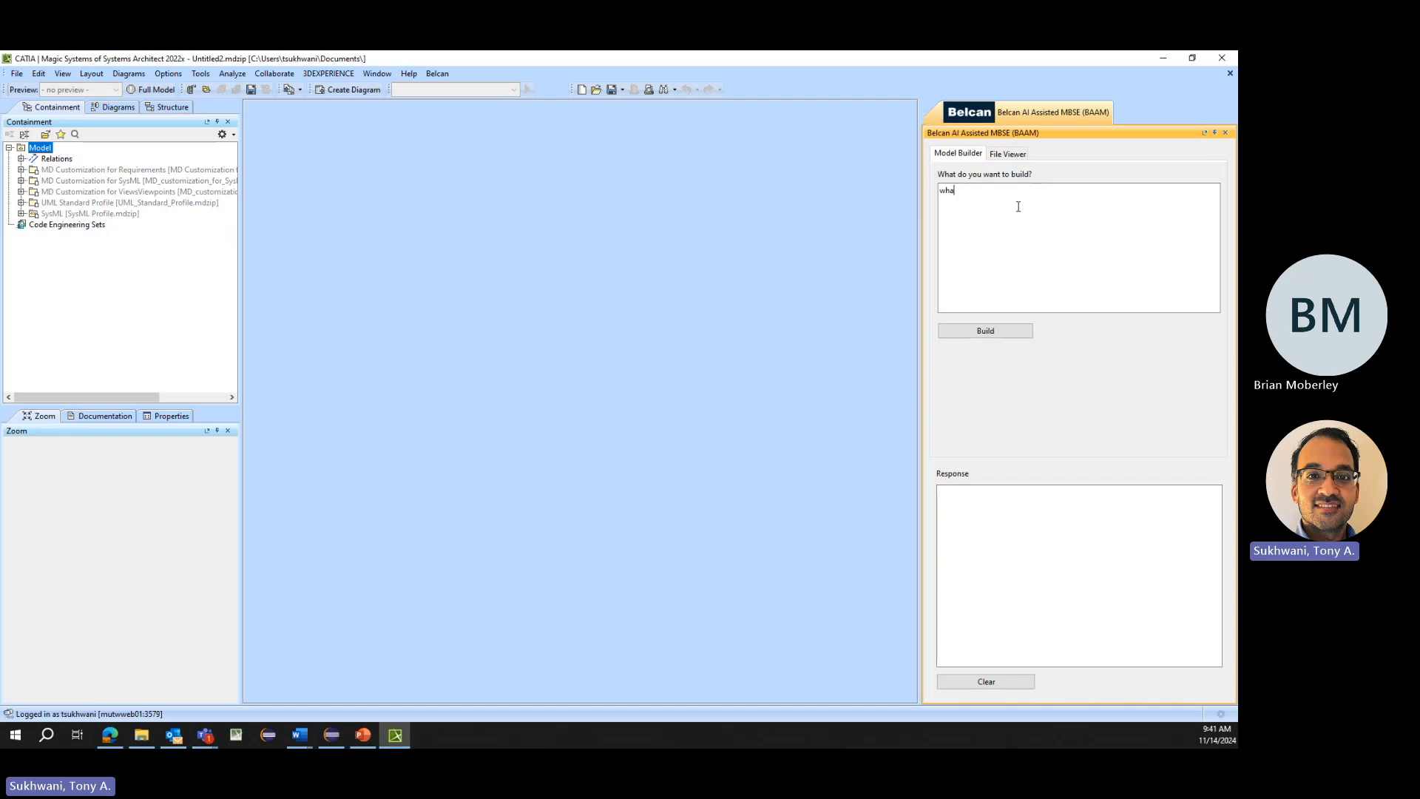
pyautogui.click(988, 340)
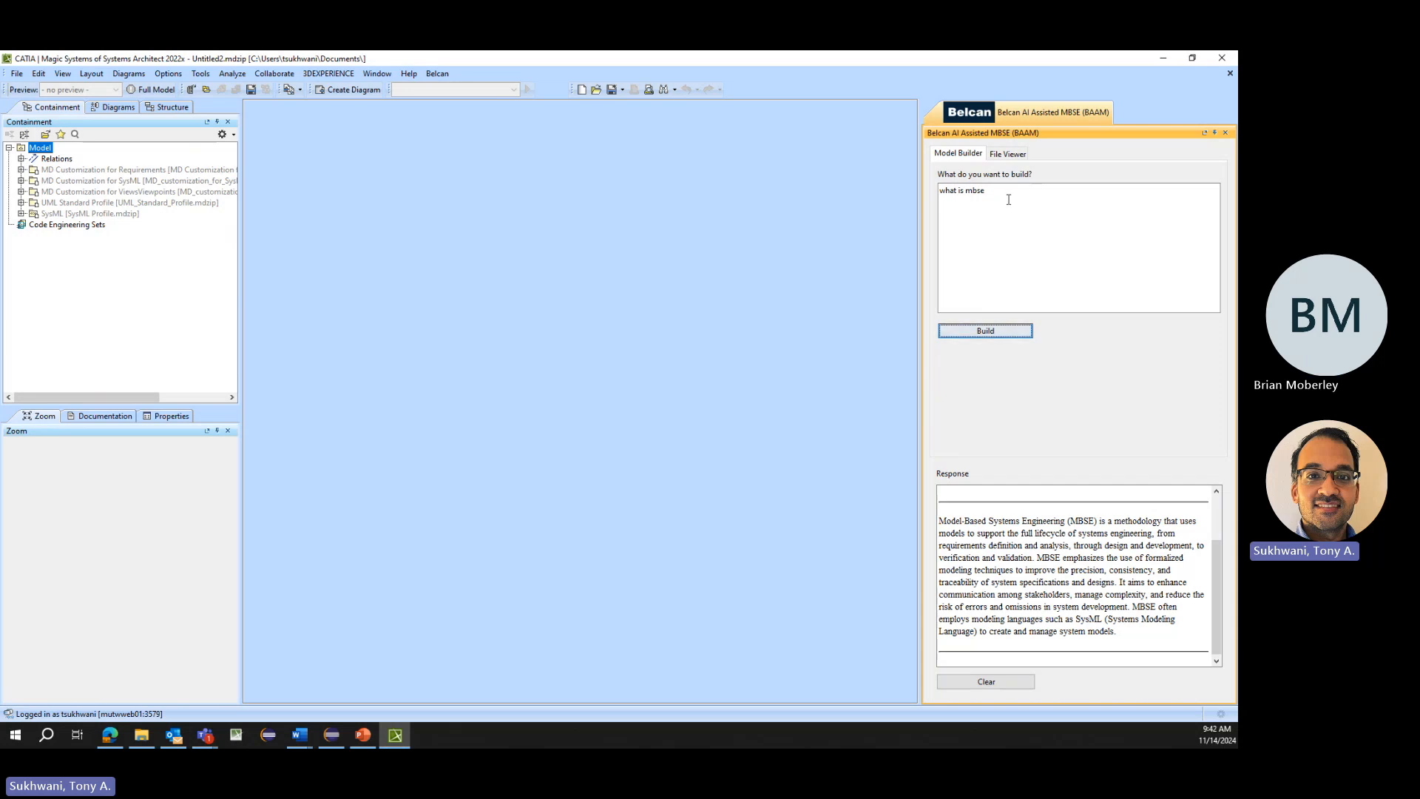
# - Replace the prompt with "build me packages for a system model, compliant with magicgrid" and build the packages
pyautogui.moveTo(1008, 197); pyautogui.dragTo(897, 188)
pyautogui.write('bui')
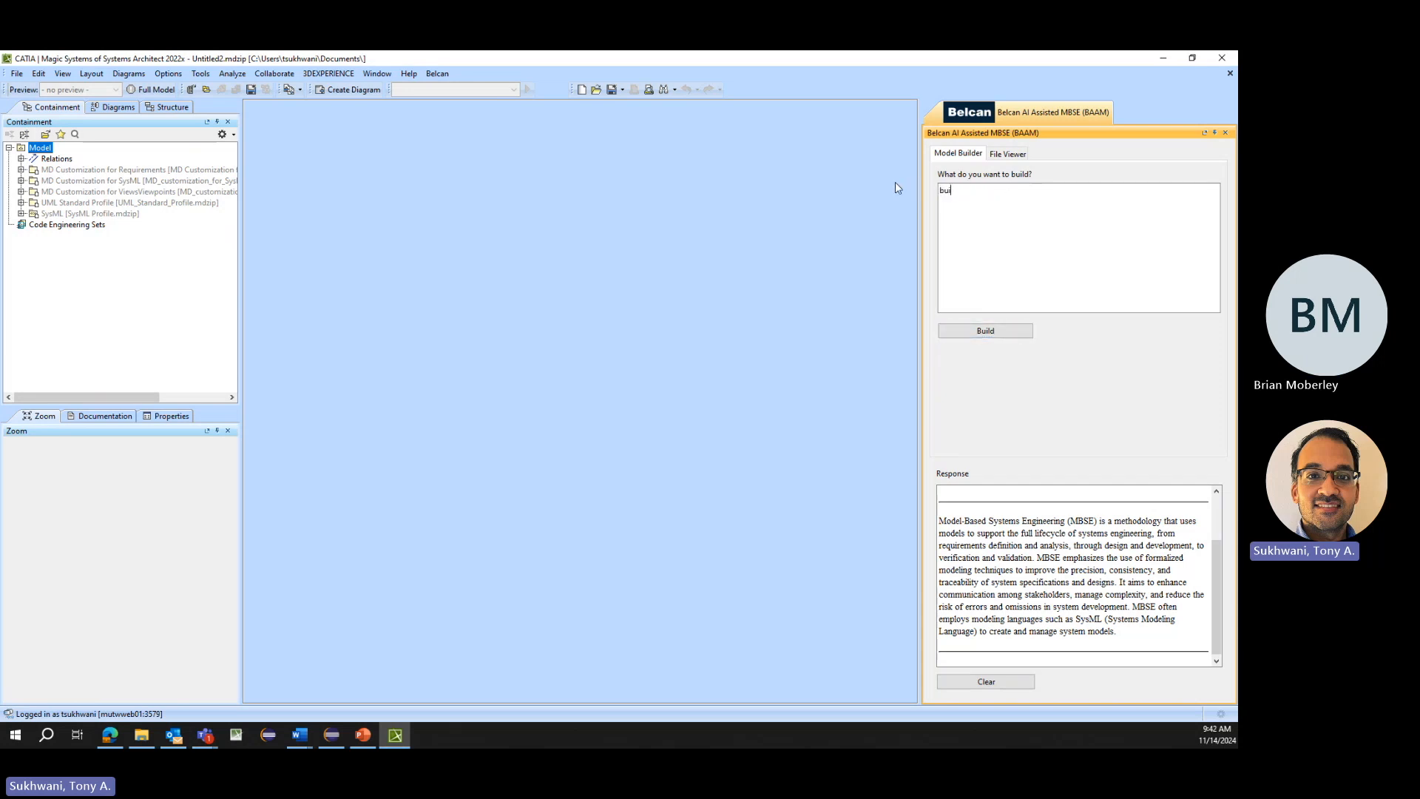
pyautogui.write('ld me packages for a system model, c')
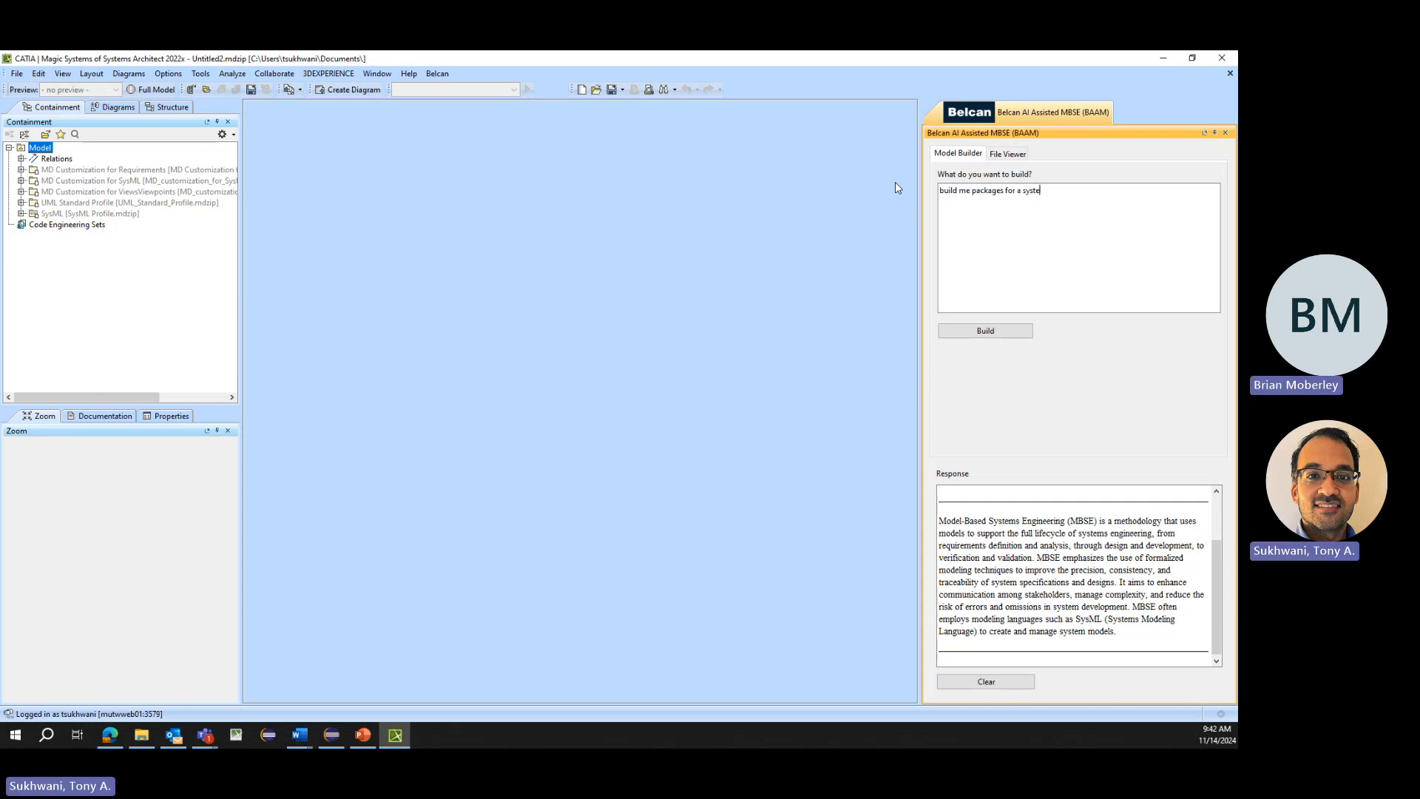
pyautogui.write('ompliant with magicgrid')
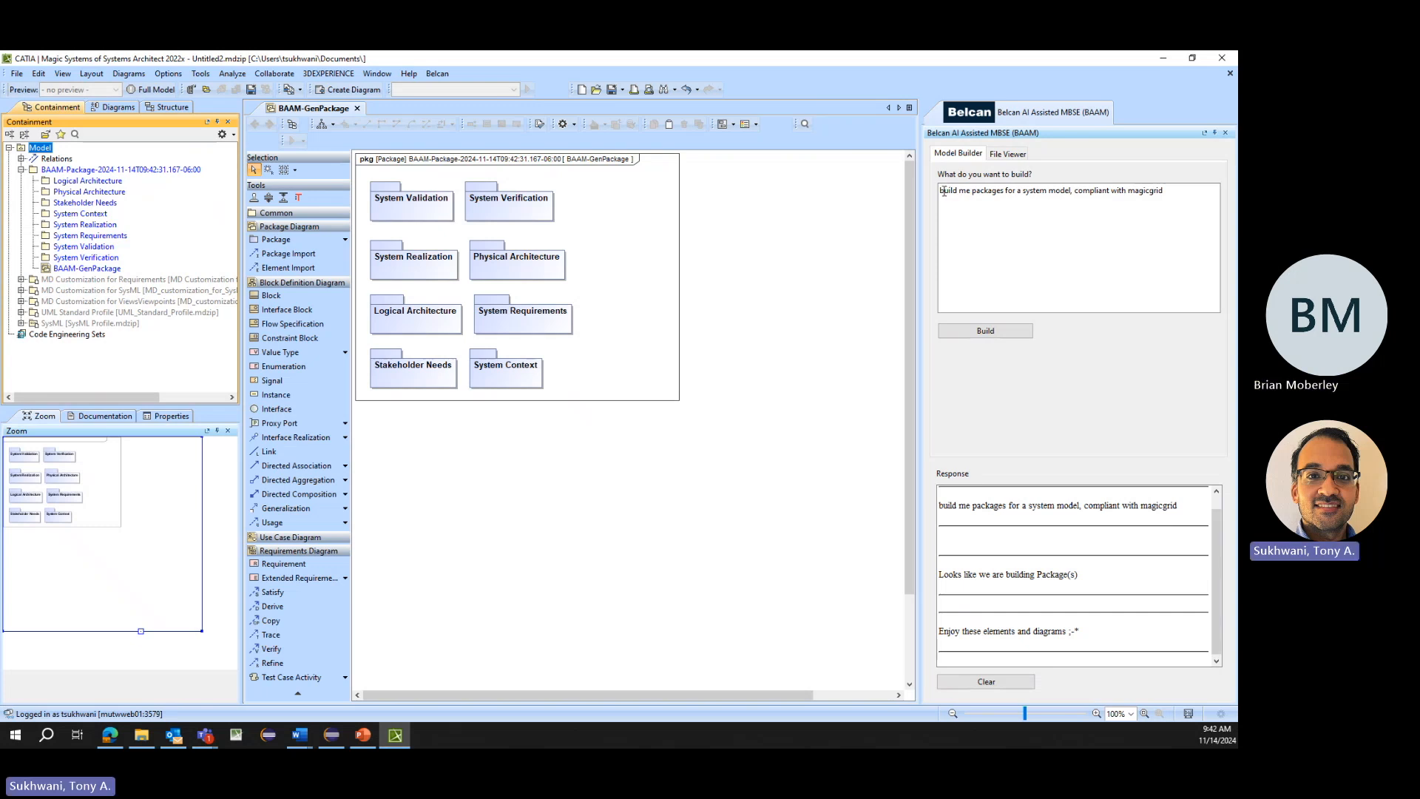
pyautogui.doubleClick(983, 191)
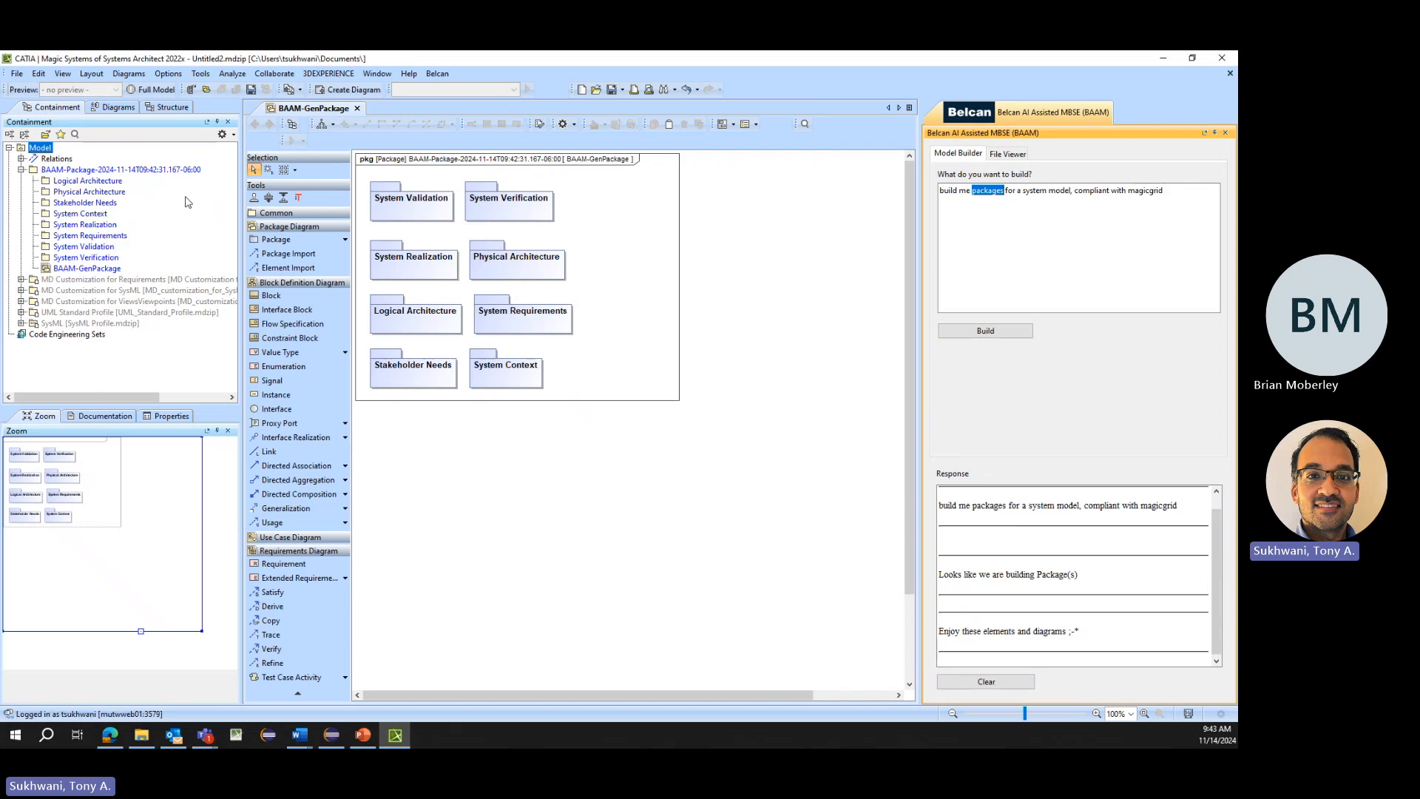
pyautogui.click(88, 180)
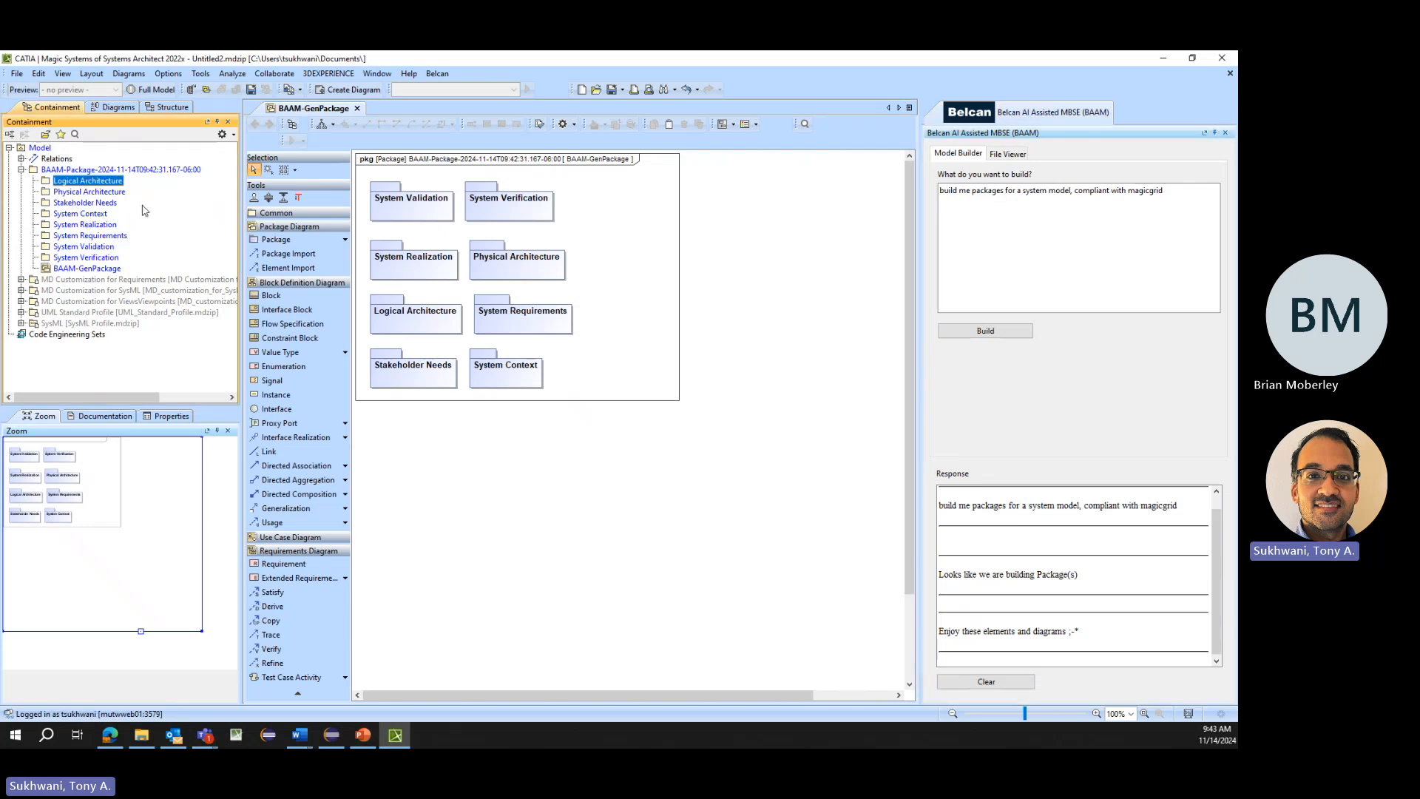
# - Undo the generated packages and rebuild them with the prompt extended by ", with 3 levels of packages"
pyautogui.hotkey('ctrl', 'z')
pyautogui.hotkey('ctrl', 'z')
pyautogui.doubleClick(1177, 189)
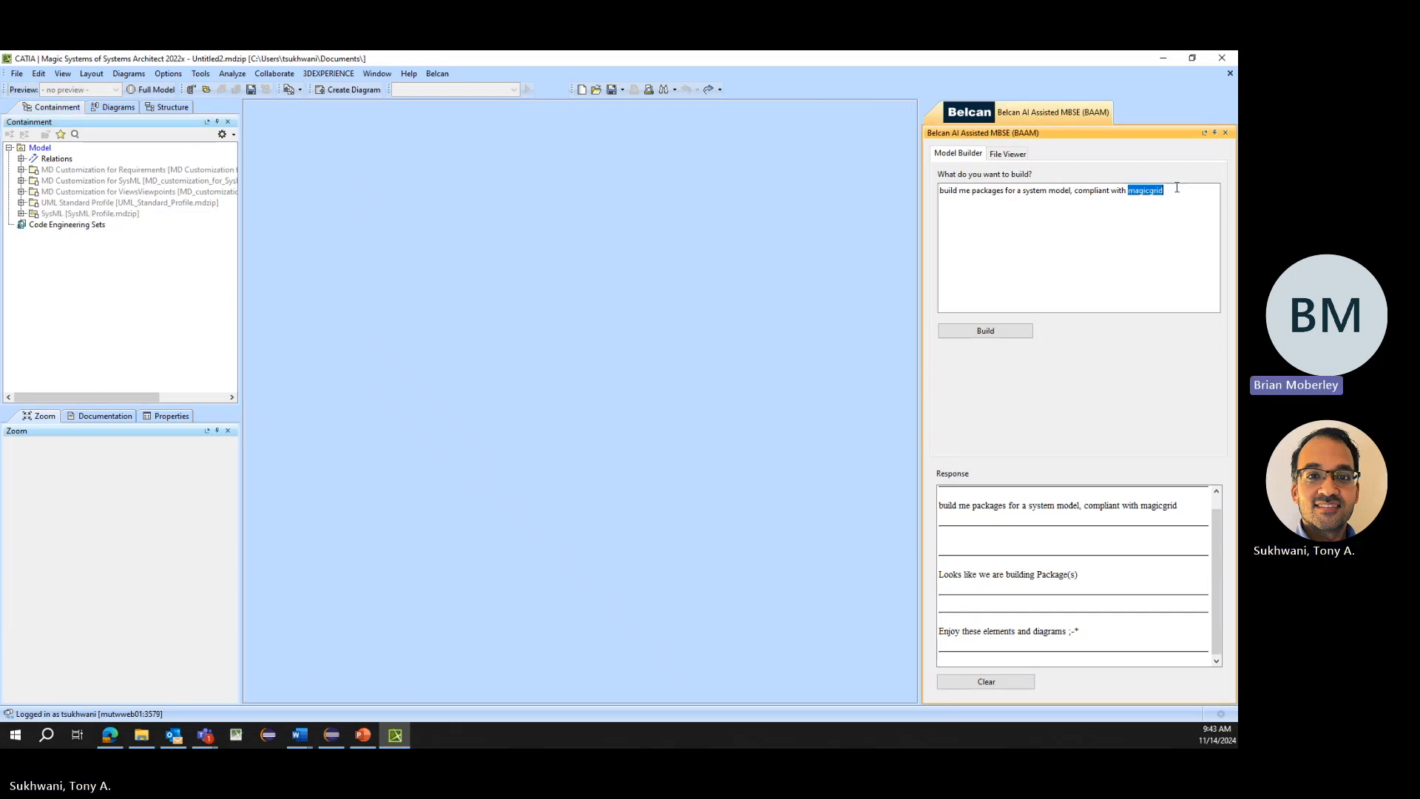
pyautogui.click(1176, 189)
pyautogui.write(', with ')
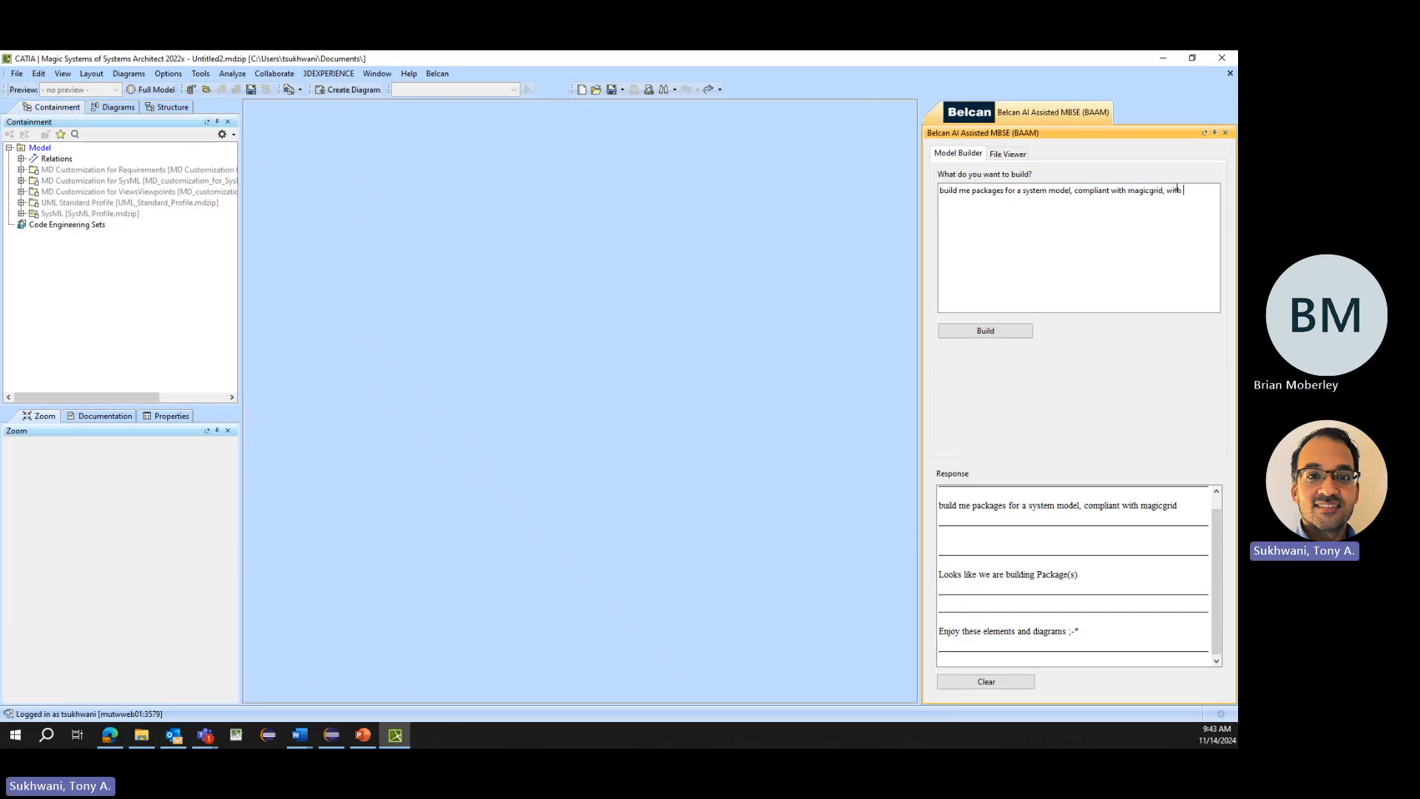
pyautogui.write('3 levels of packages')
pyautogui.click(986, 331)
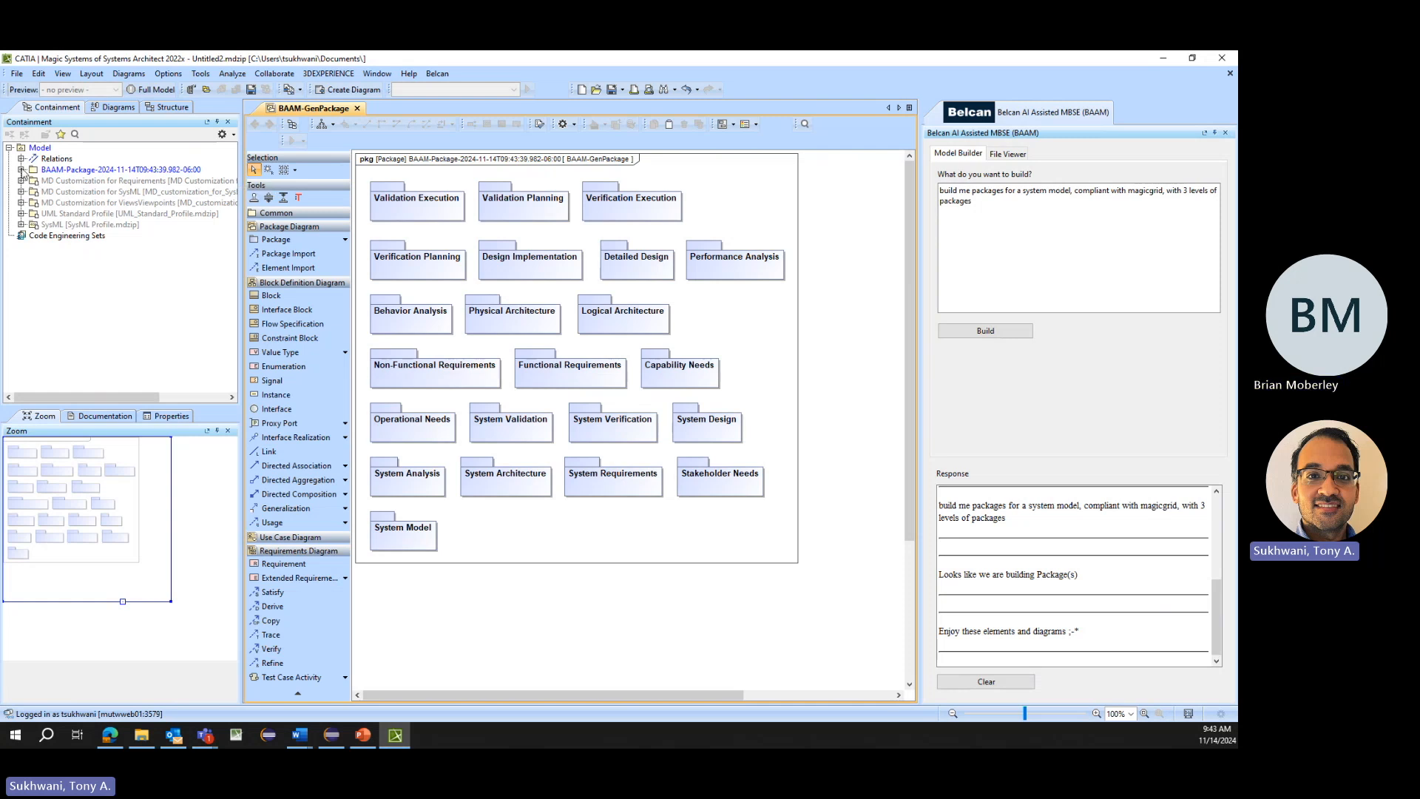
# - Expand every branch of the generated package under Model and examine the System Model sub-packages
pyautogui.click(21, 170)
pyautogui.click(33, 181)
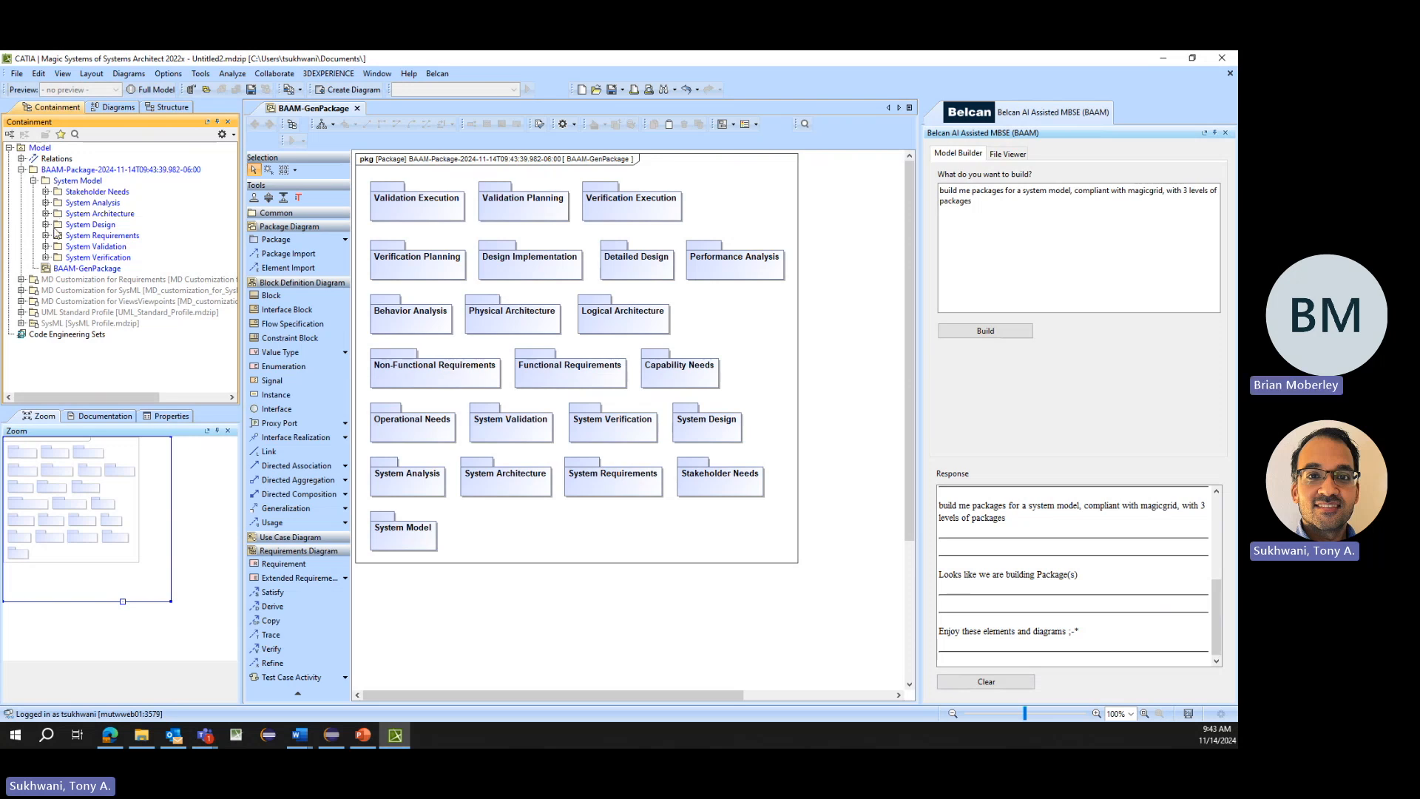
pyautogui.click(45, 257)
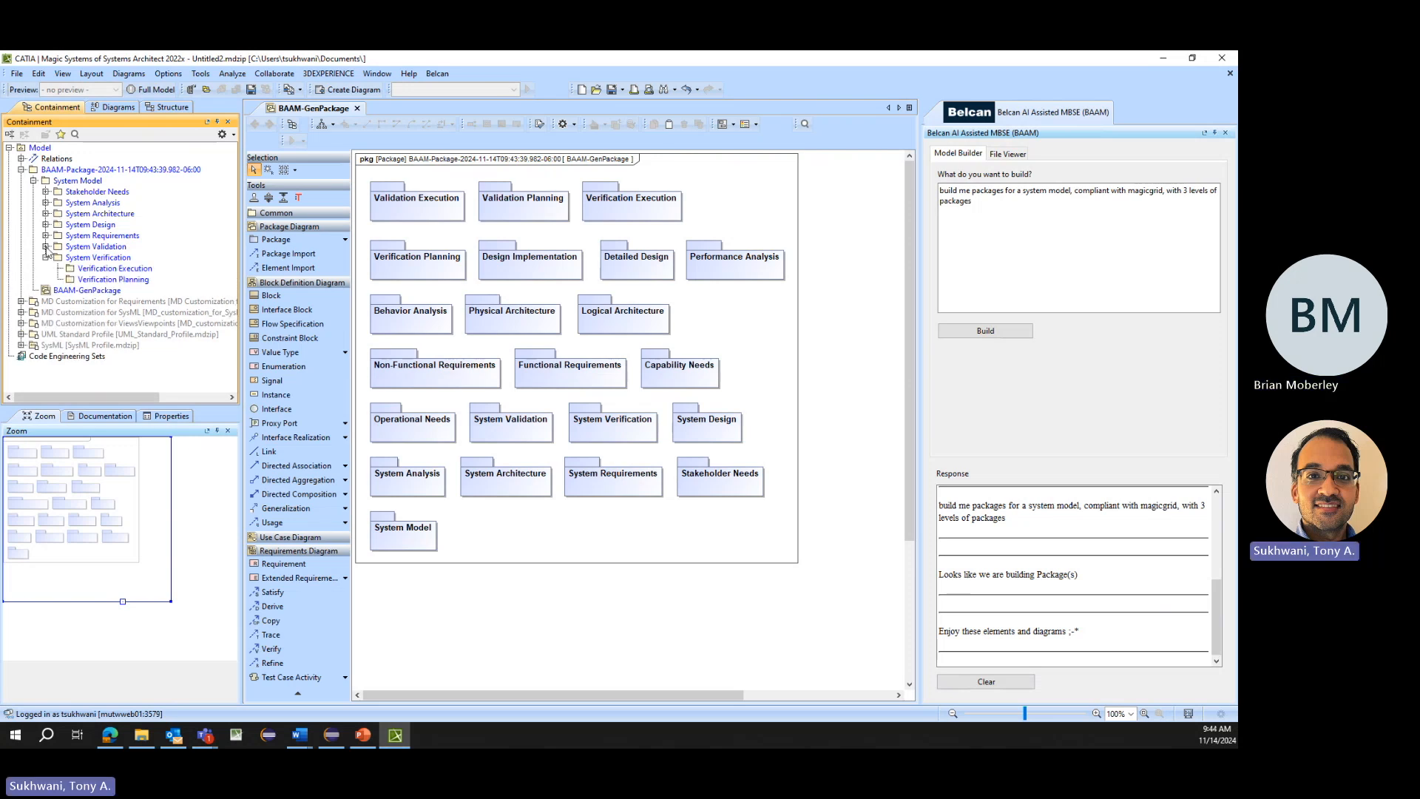
pyautogui.click(46, 247)
pyautogui.click(46, 235)
pyautogui.click(46, 224)
pyautogui.click(46, 213)
pyautogui.click(46, 203)
pyautogui.click(45, 191)
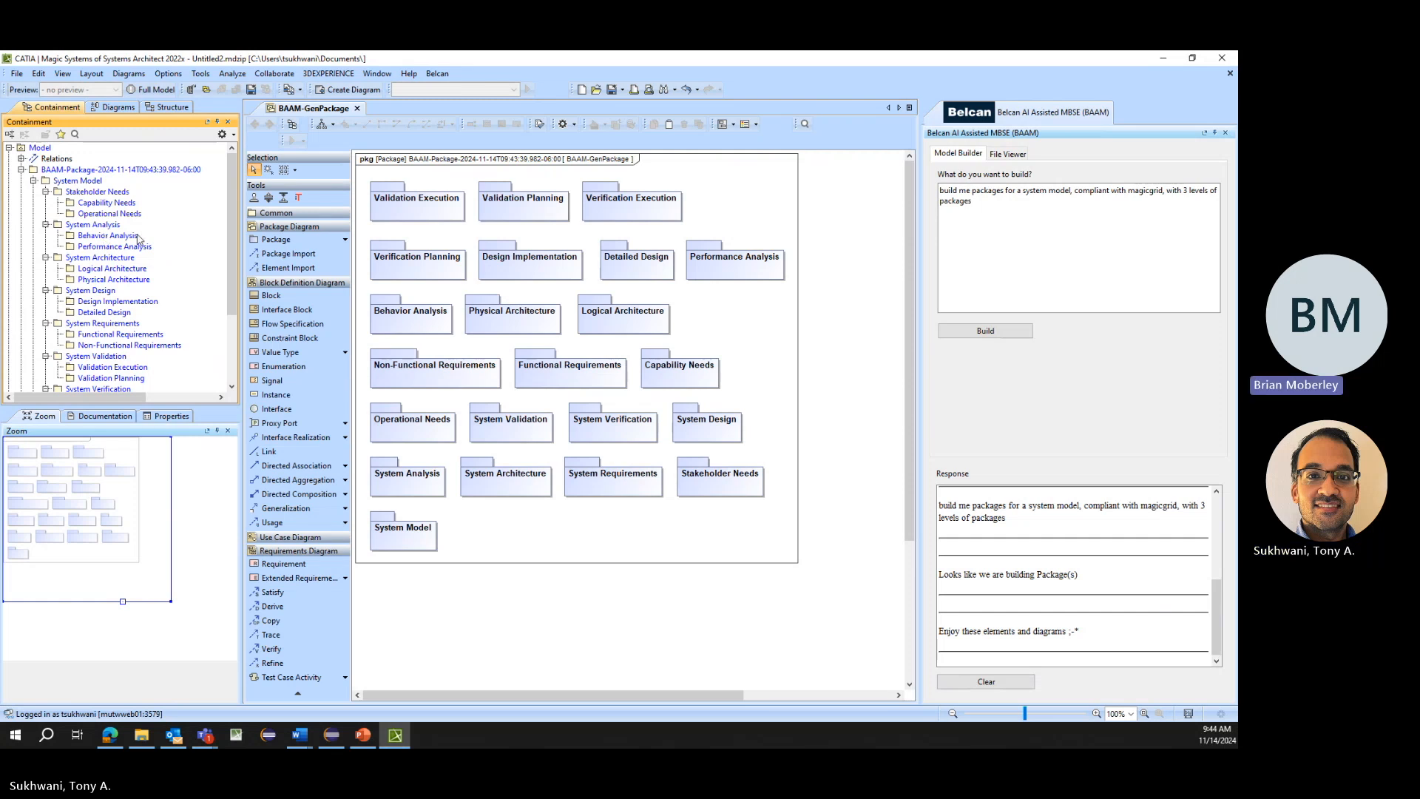
pyautogui.scroll(-1, 178, 282)
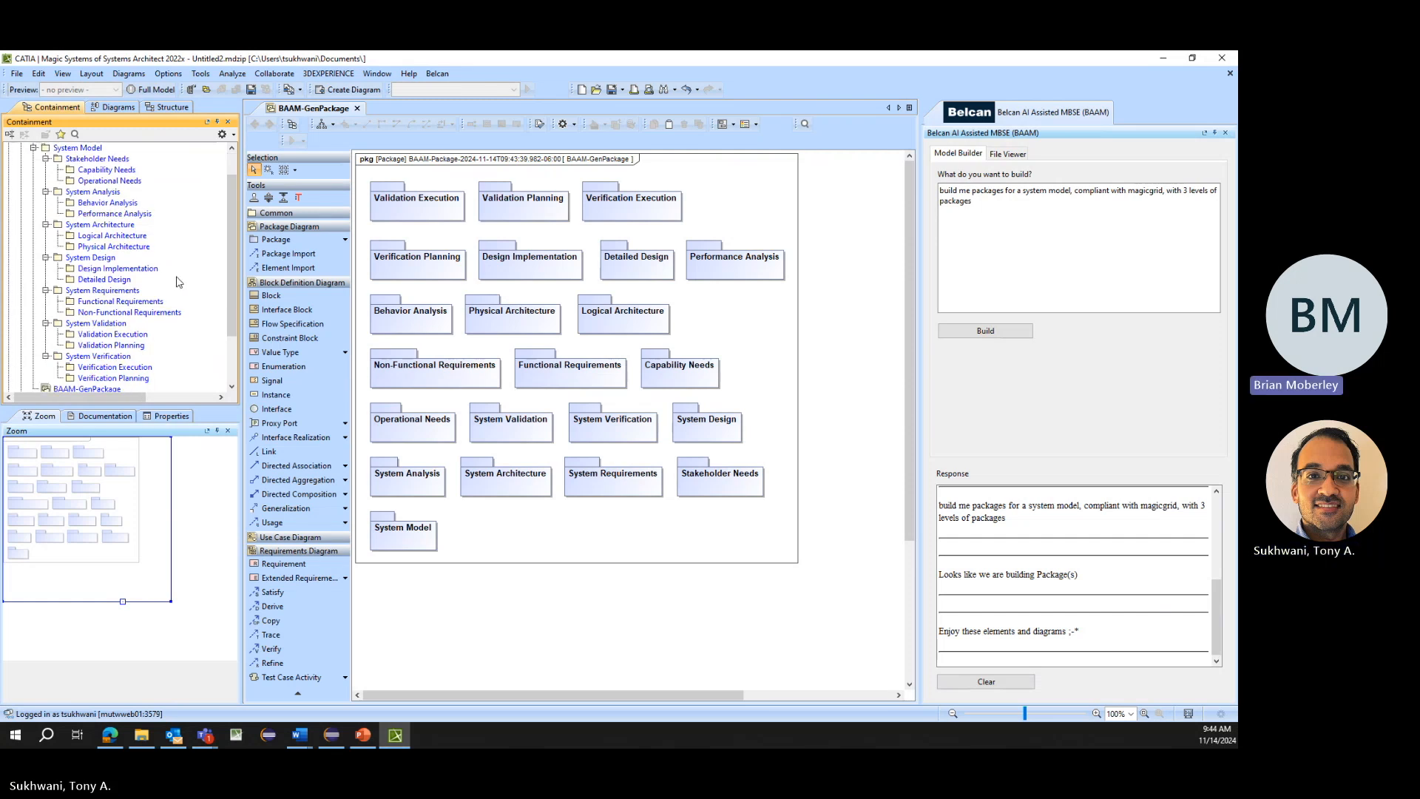
pyautogui.scroll(1, 177, 282)
# - Extend the prompt with ", prefix the pacakges with number with dot notation", delete the generated top-level package, and build again
pyautogui.click(1032, 200)
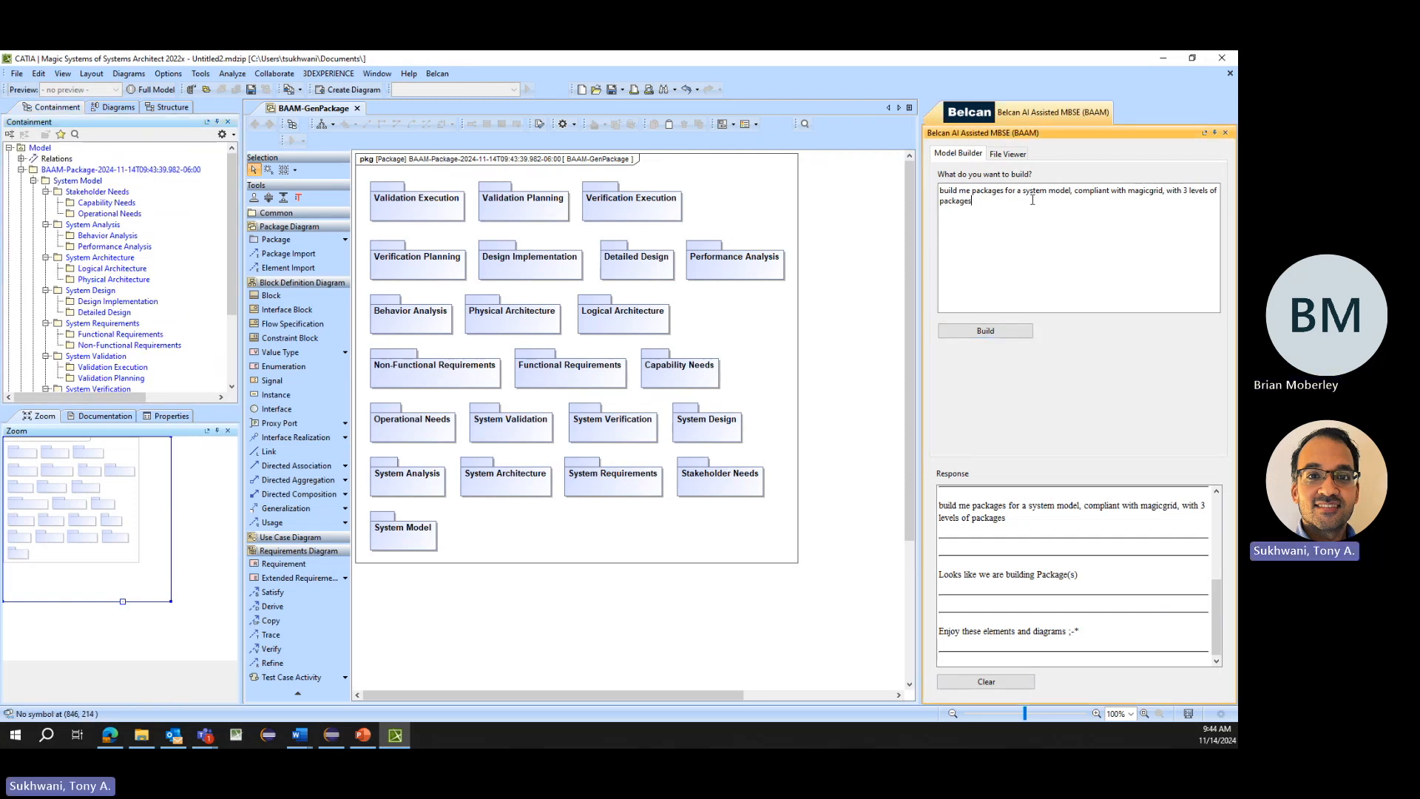
pyautogui.write(', prefix the packages with number with dot notation')
pyautogui.click(110, 173)
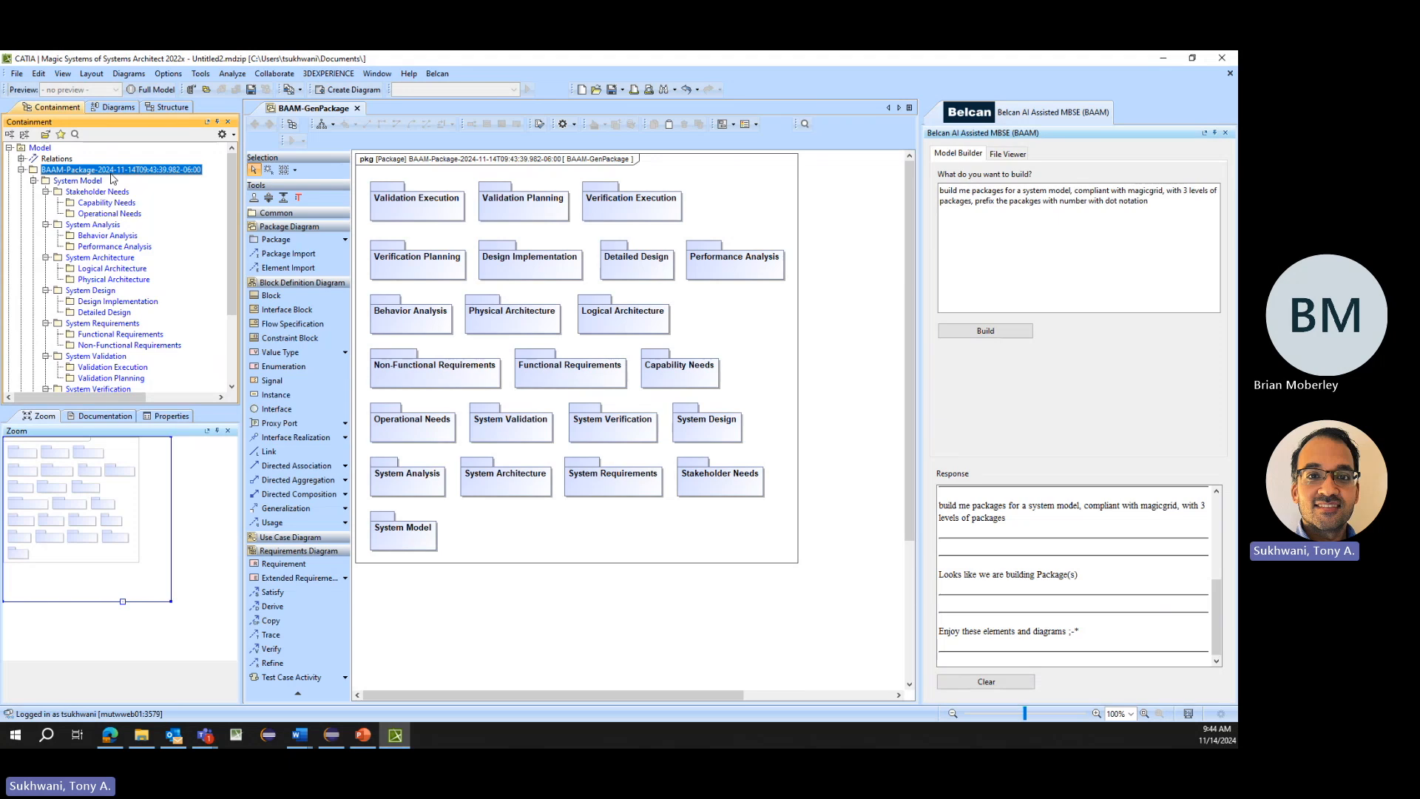
pyautogui.press('Delete')
pyautogui.click(998, 331)
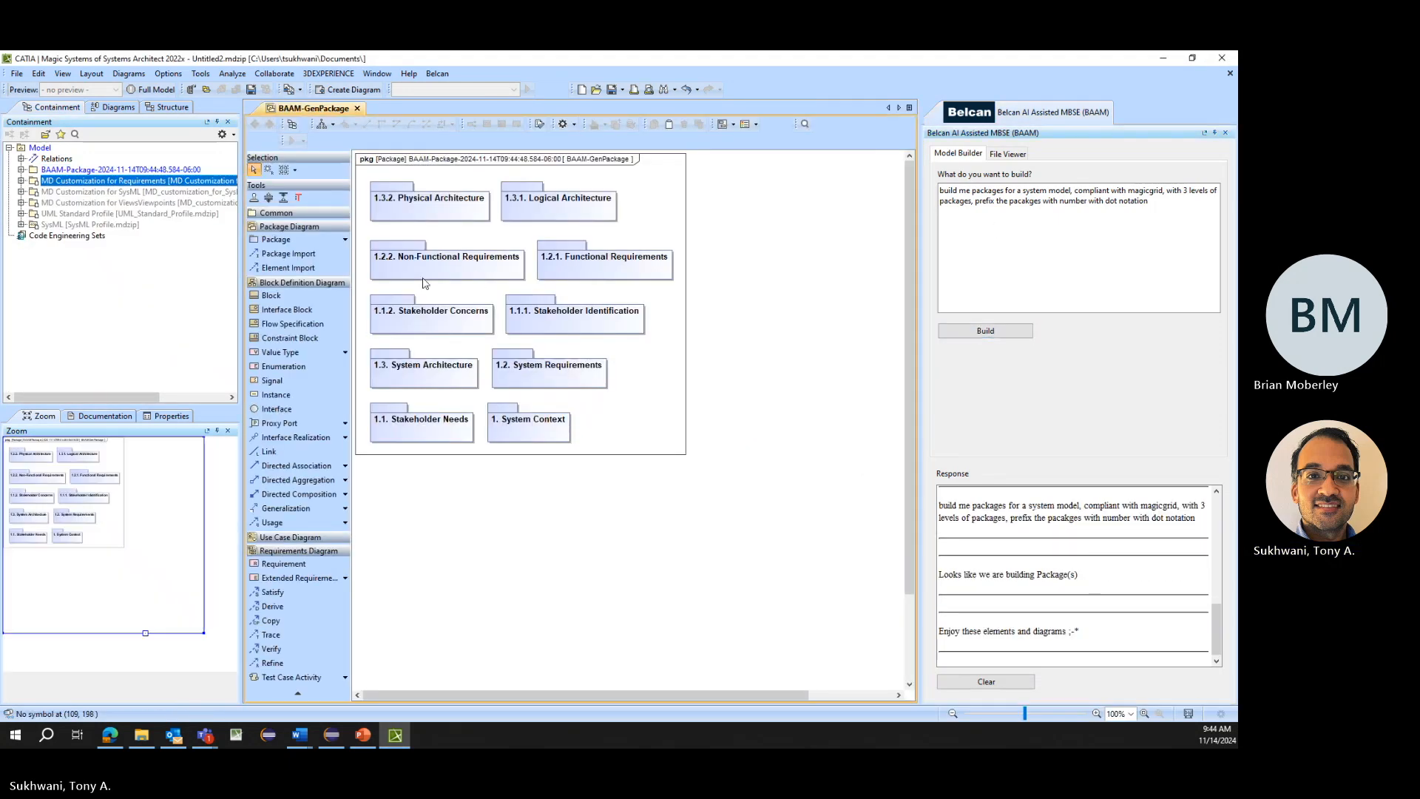
# - Expand all levels of the regenerated package tree to examine the numbered packages under 1. System Context
pyautogui.click(22, 169)
pyautogui.click(33, 181)
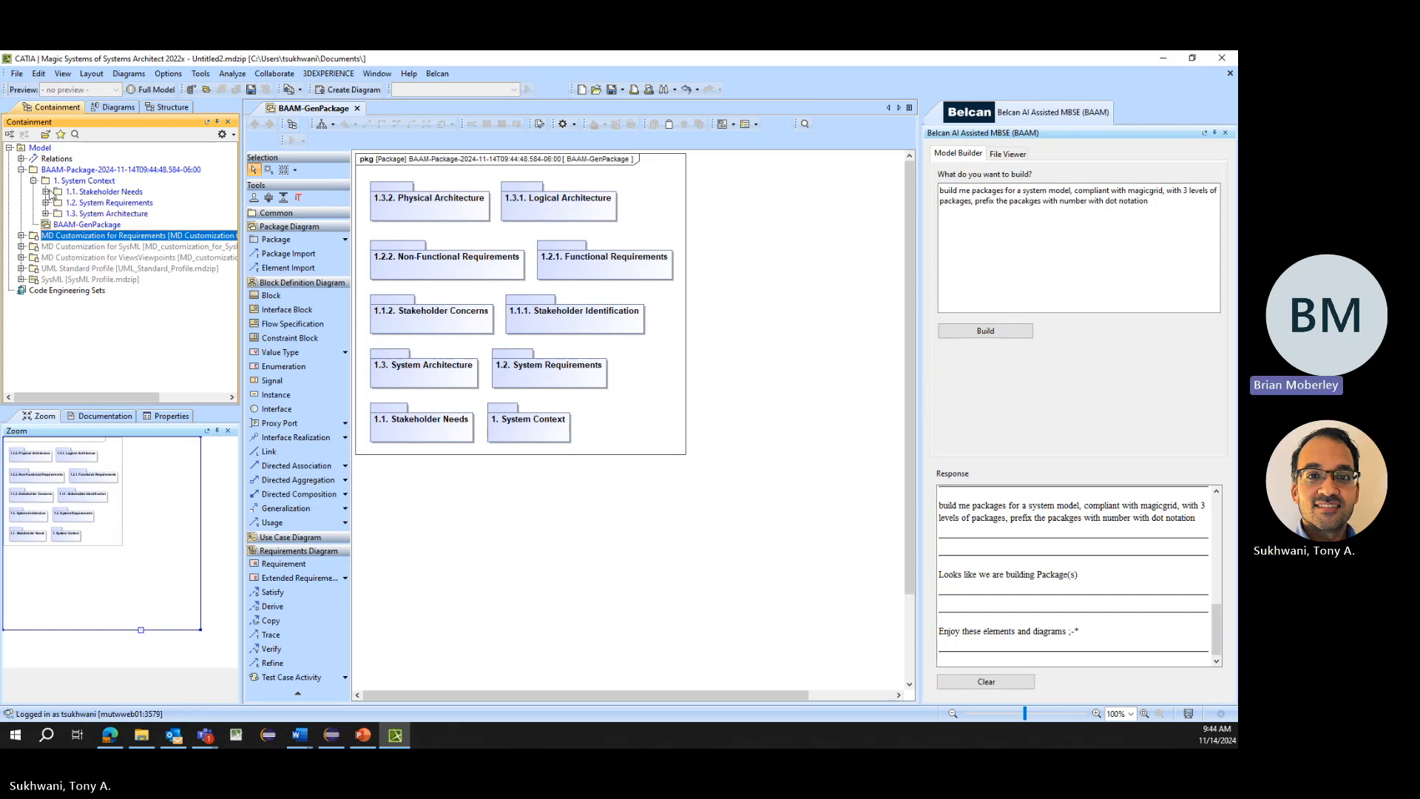
pyautogui.click(46, 192)
pyautogui.click(46, 224)
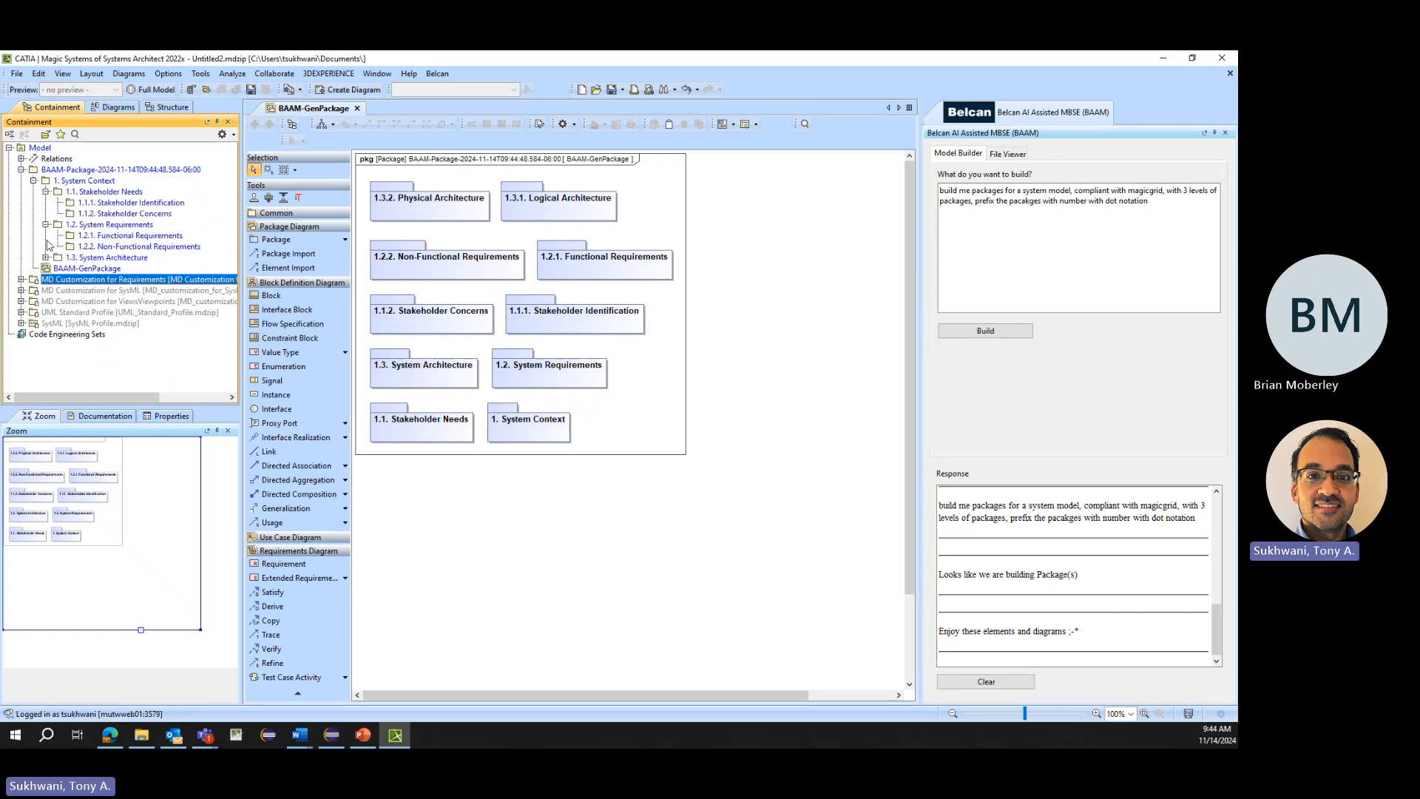
pyautogui.click(45, 257)
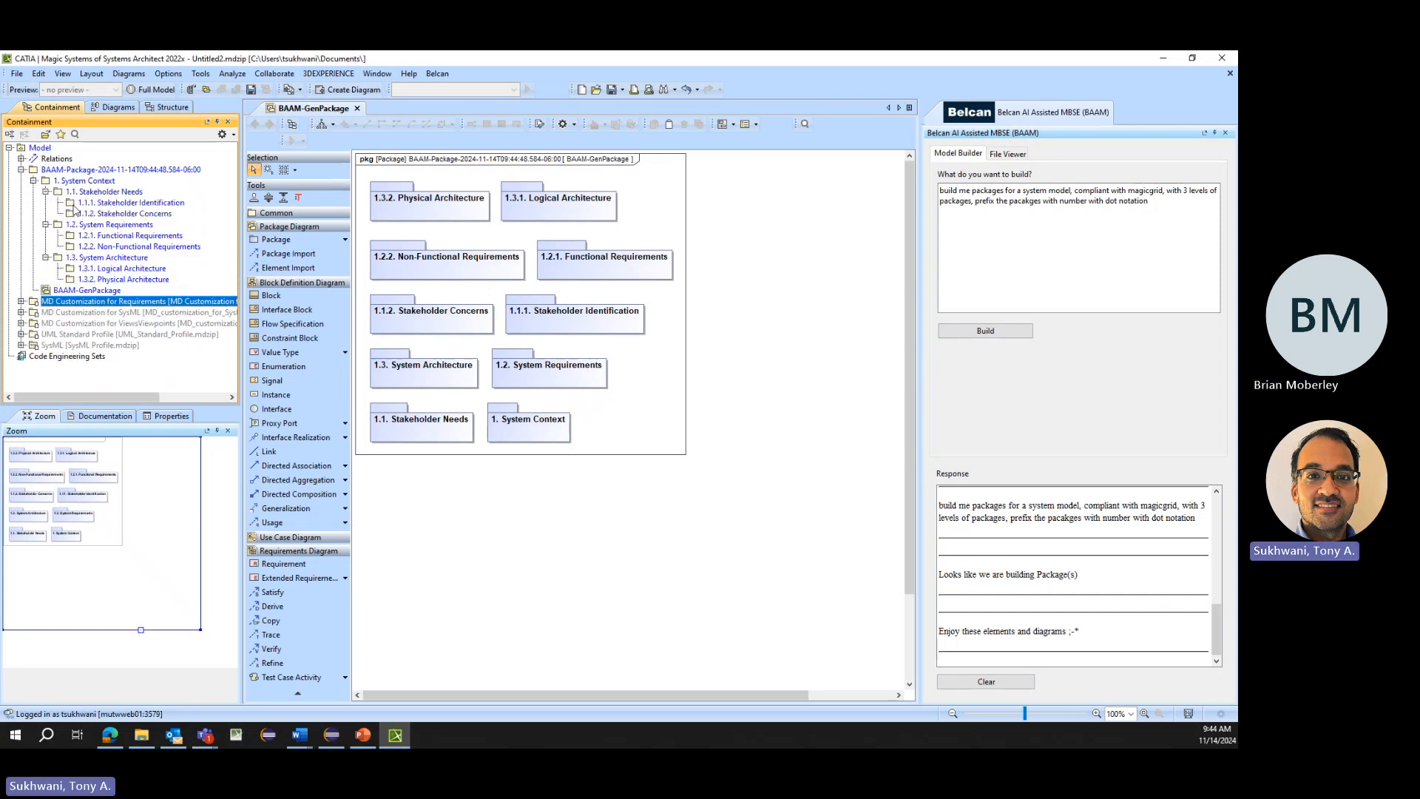
# - Move the 1. System Context package directly under Model and delete the leftover BAAM-Package container
pyautogui.click(99, 182)
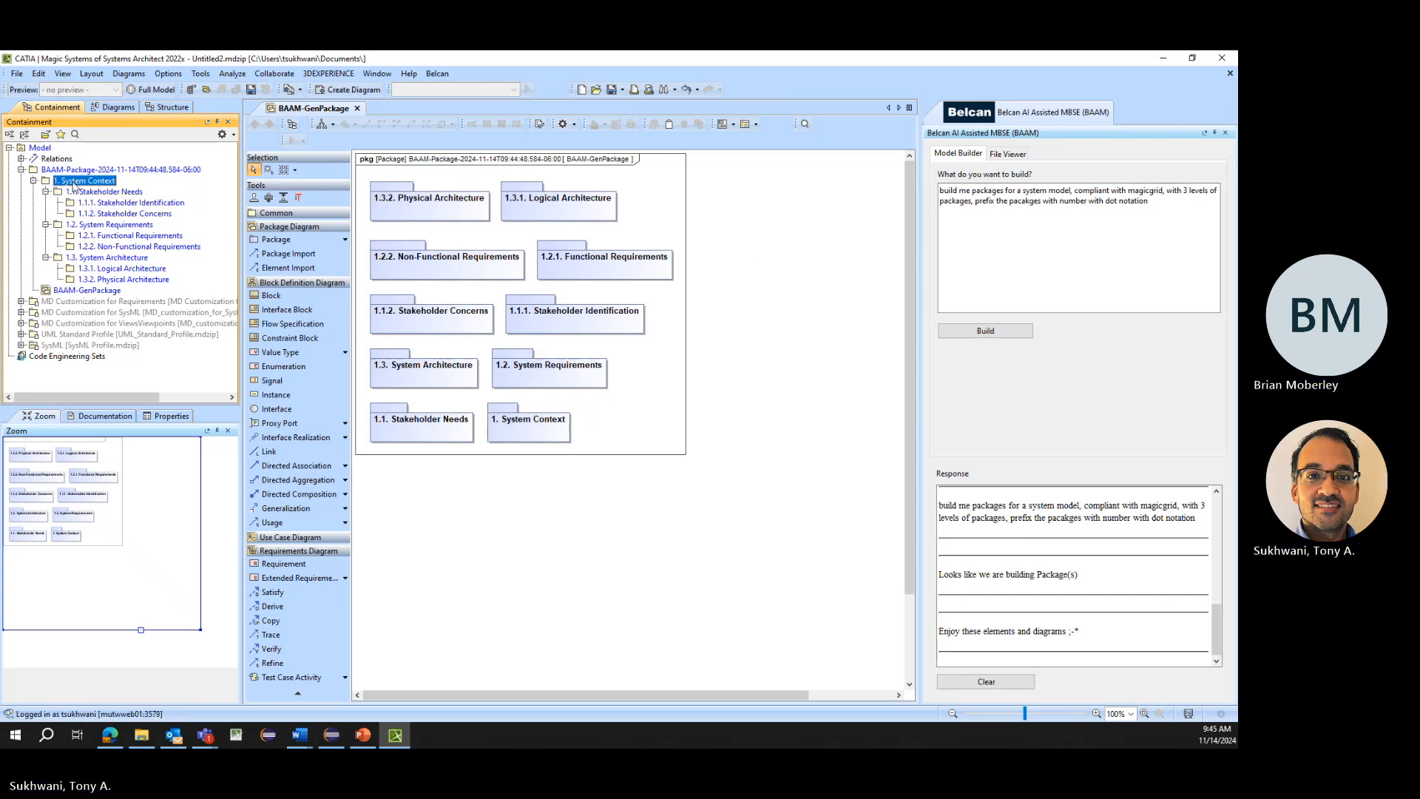
pyautogui.moveTo(72, 182); pyautogui.dragTo(41, 149)
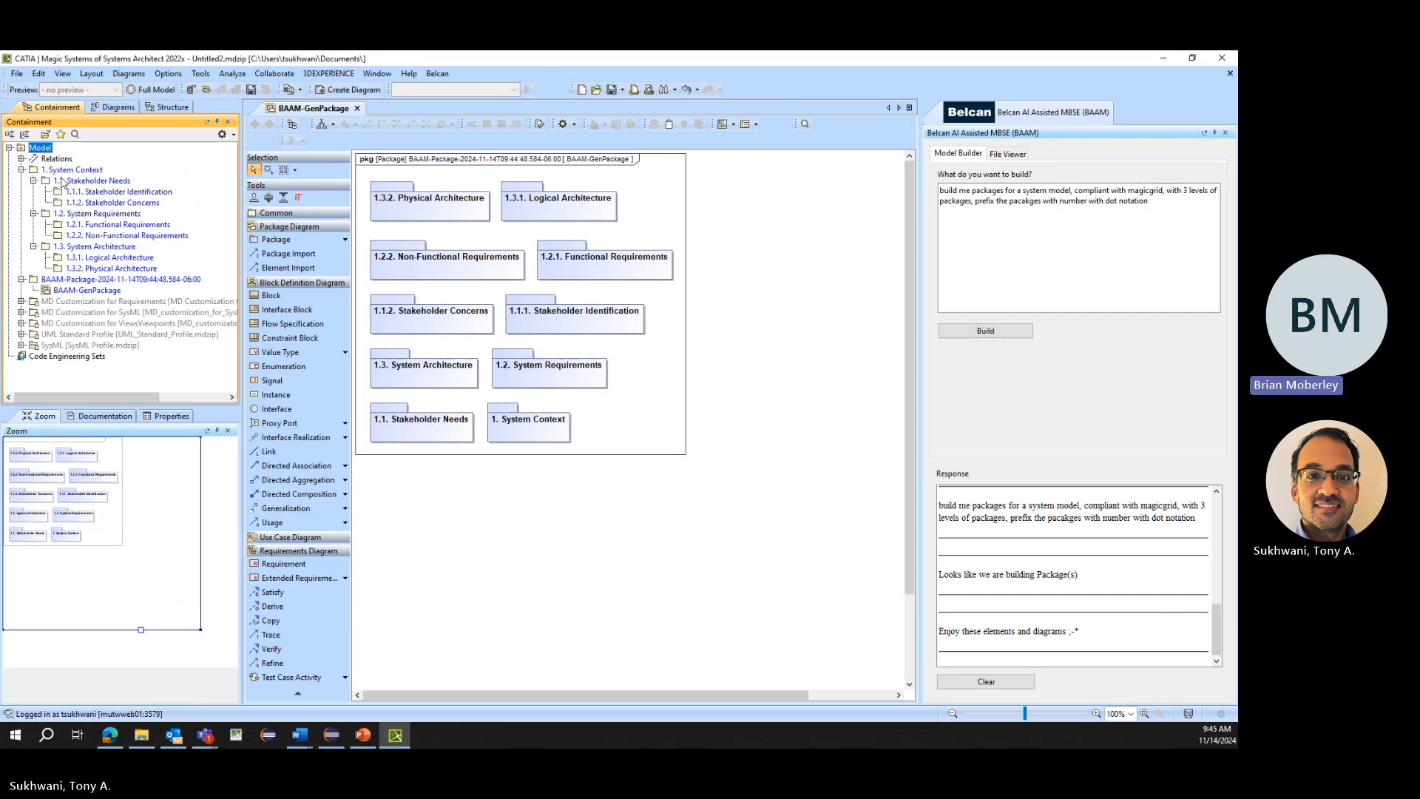
pyautogui.click(80, 170)
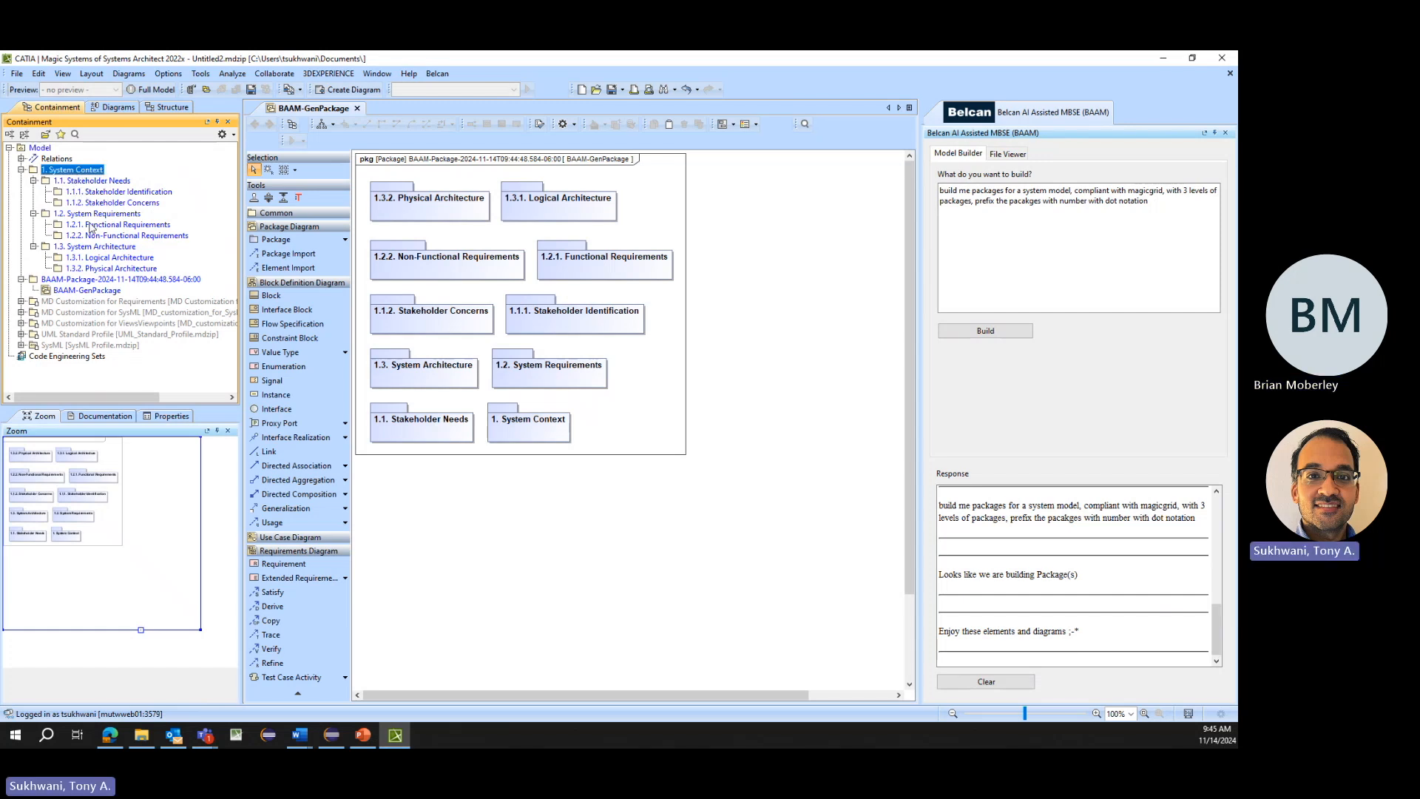
pyautogui.click(88, 281)
pyautogui.press('Delete')
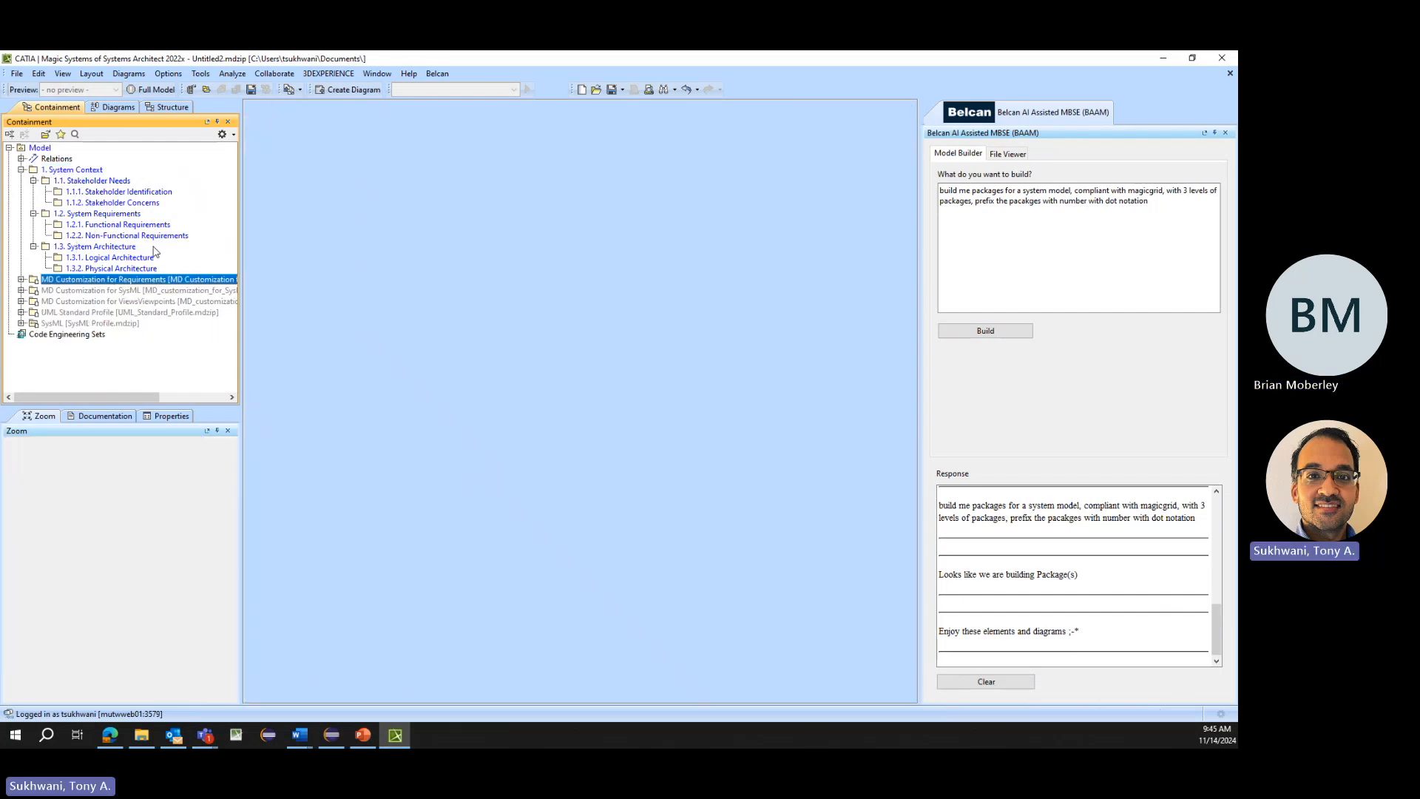
# - Replace the prompt with "build me a set of requirements, treat them as stakeholder needs, prefix the id with SH-"
pyautogui.click(98, 182)
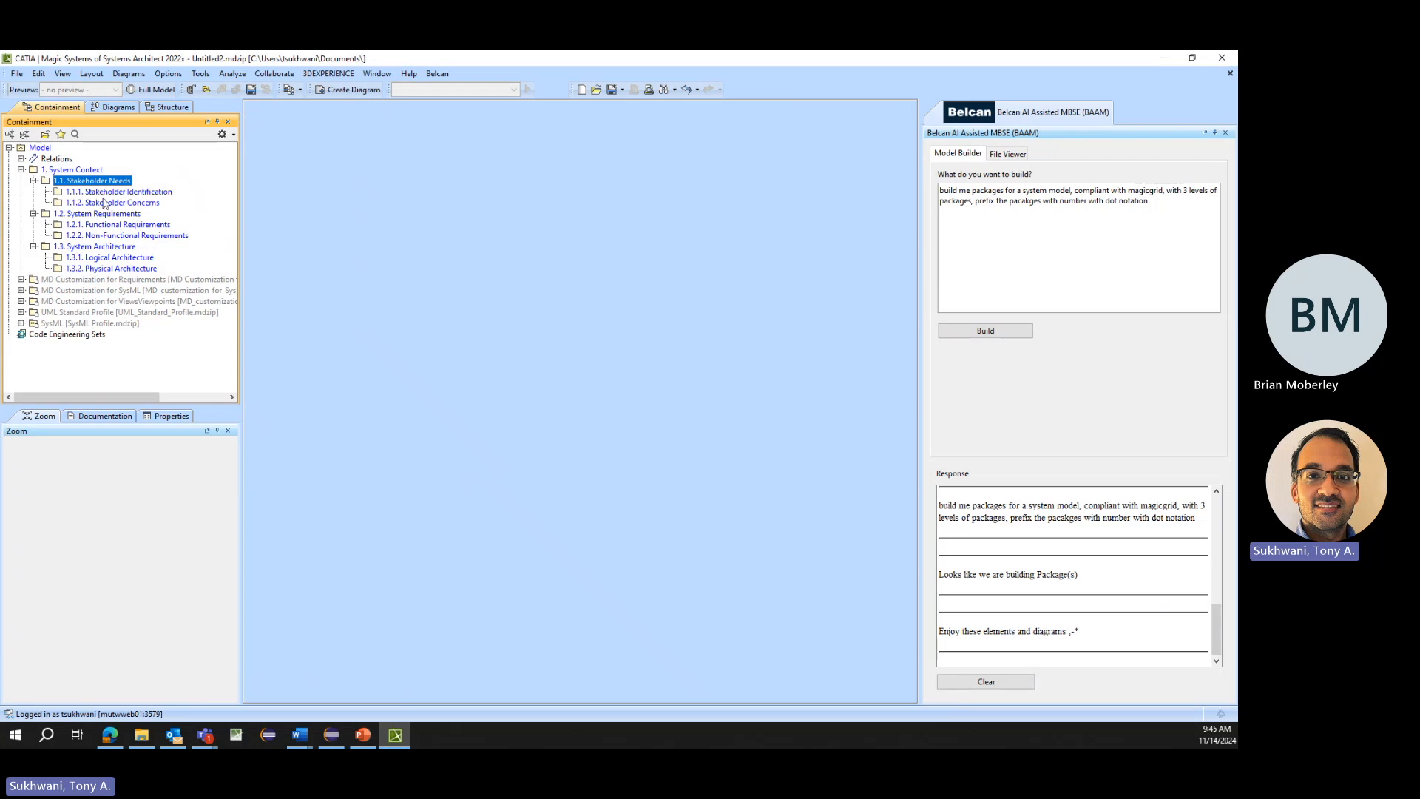
pyautogui.moveTo(940, 190); pyautogui.dragTo(910, 277)
pyautogui.write('bui')
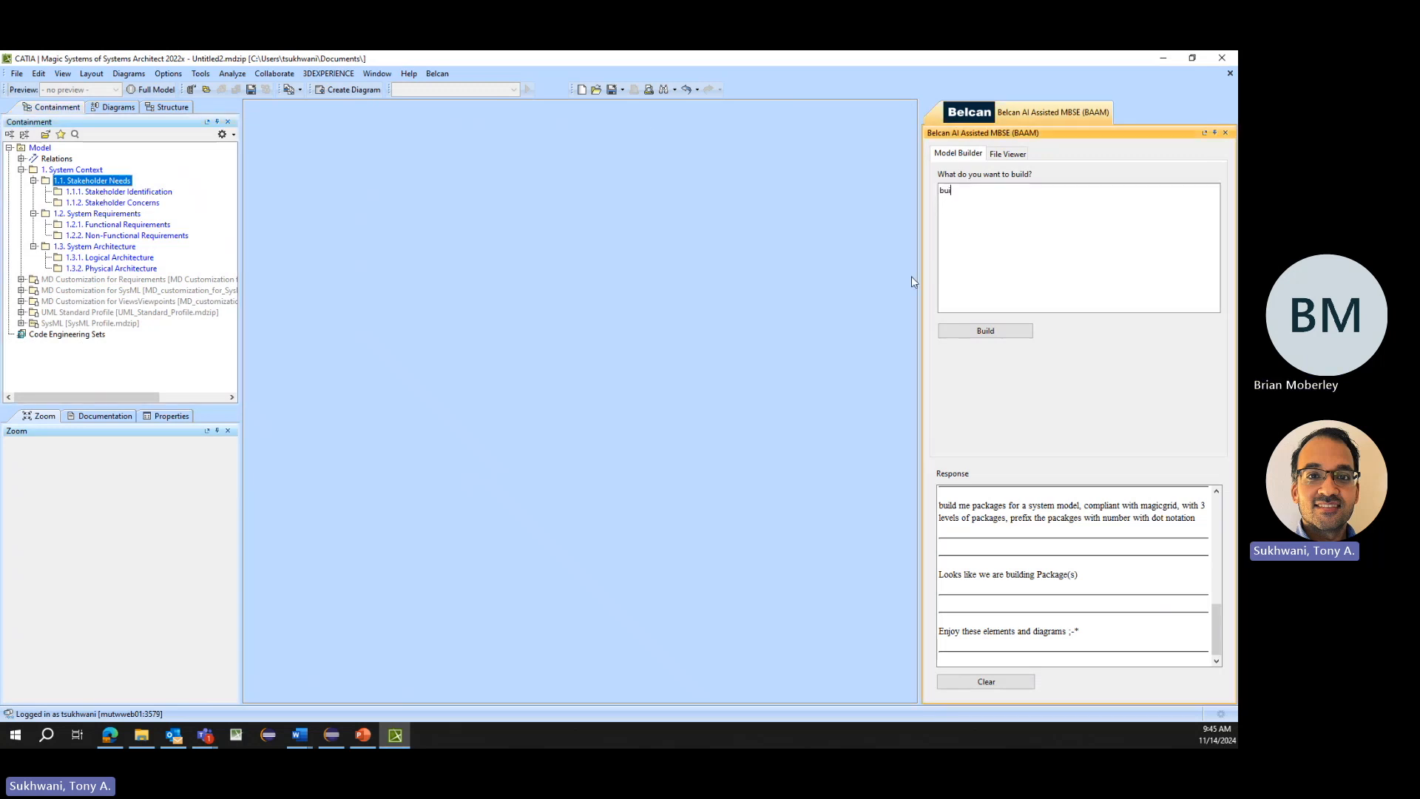
pyautogui.write('ld me a set of requirements, treat them as stakeholder needs, pr')
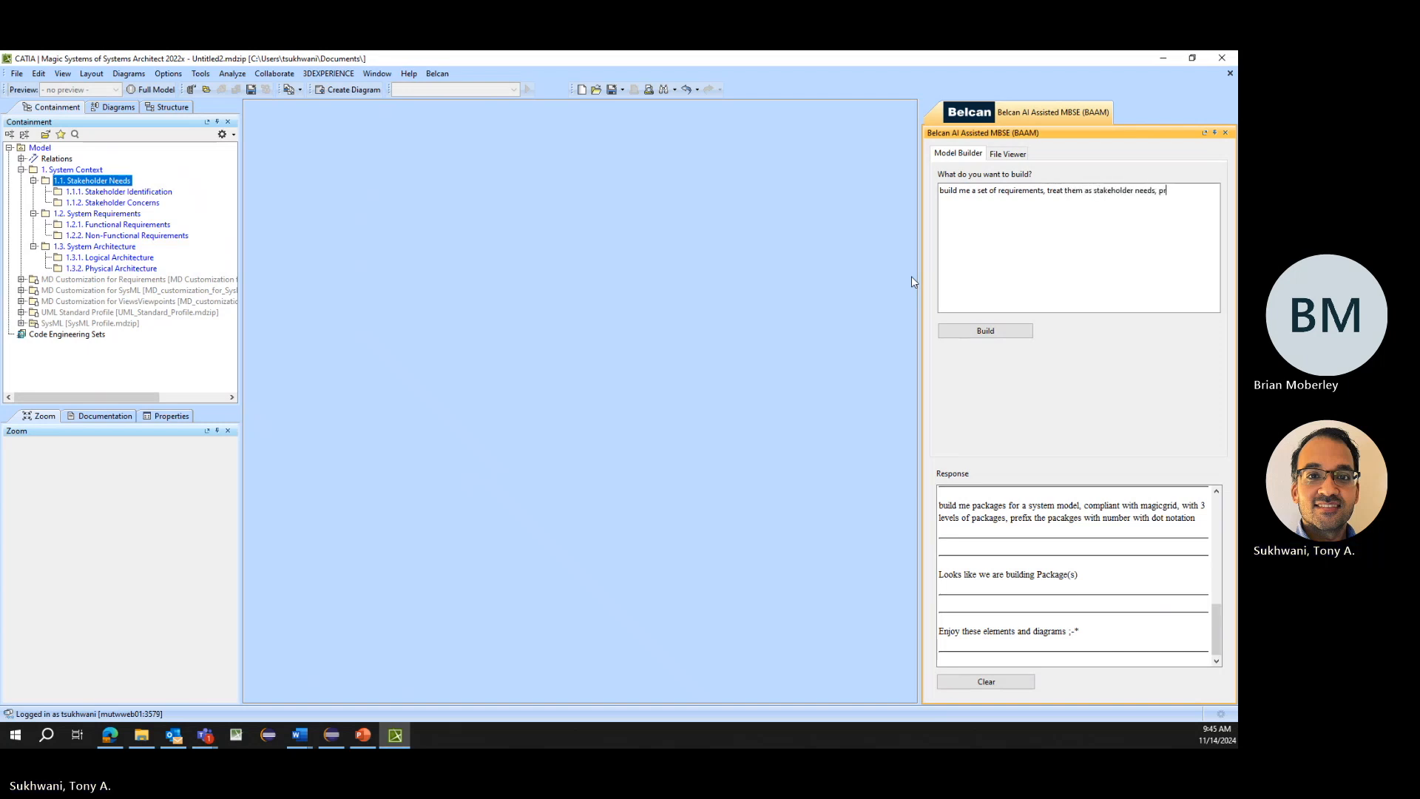
pyautogui.write('efix the')
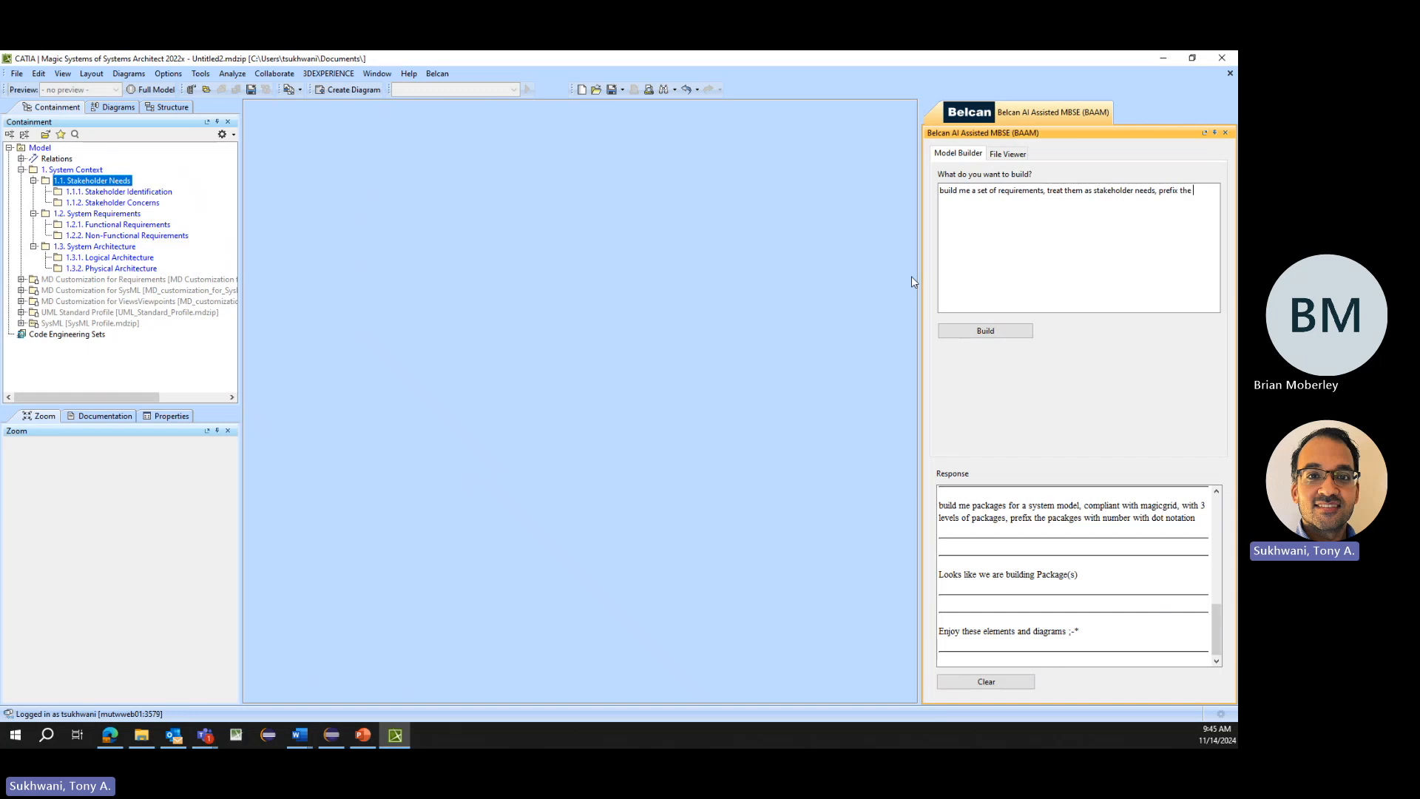
pyautogui.write(' id with SH-, pretend i dont ')
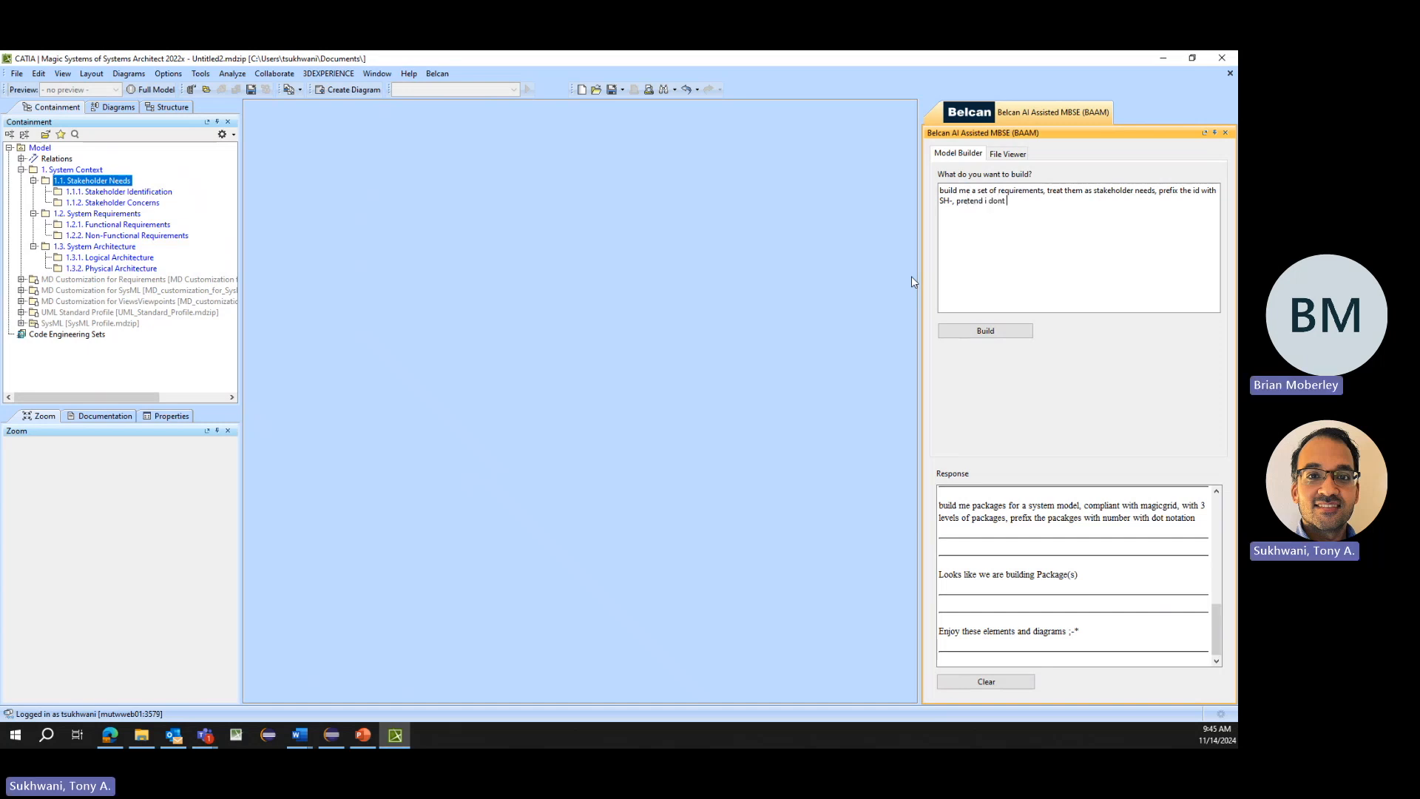
pyautogui.write('know how to write a')
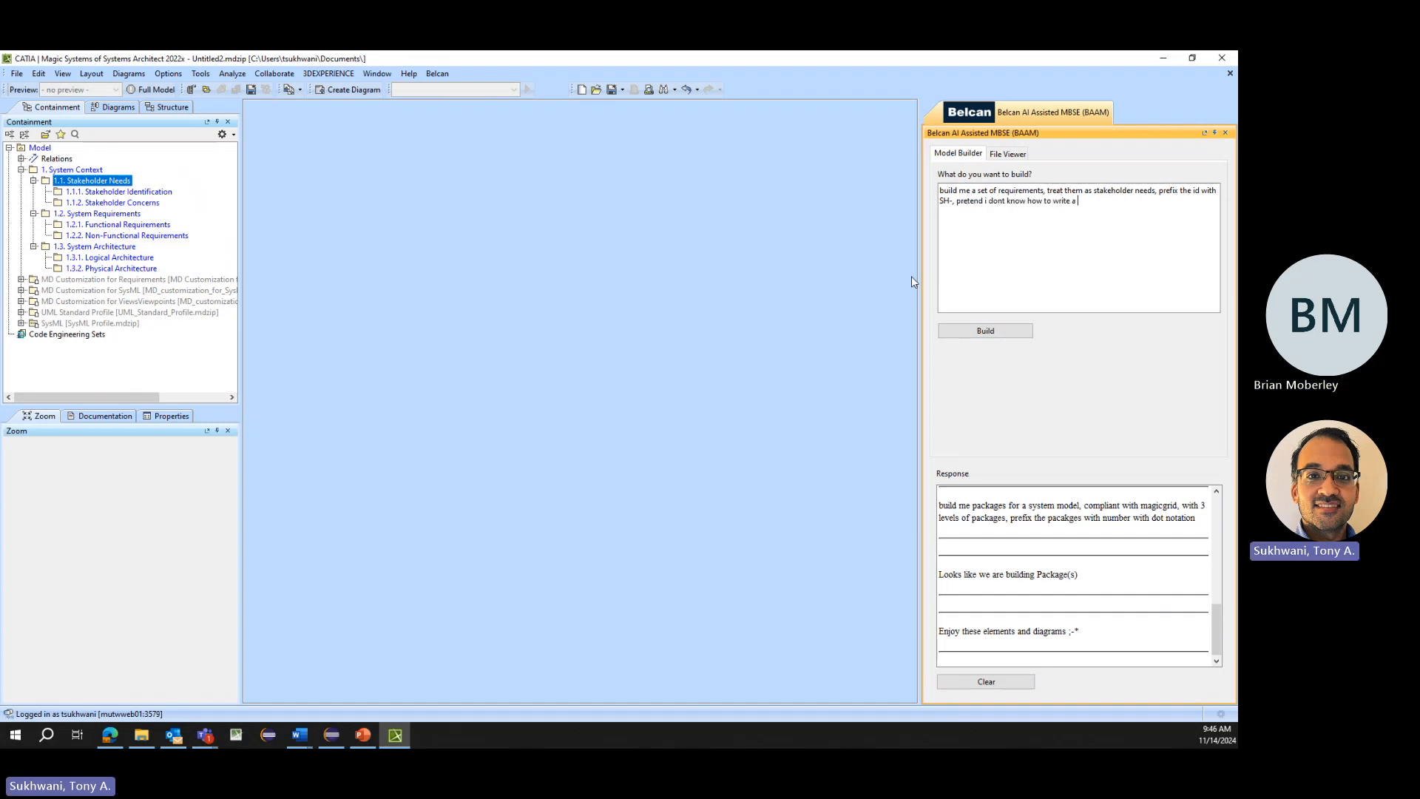
pyautogui.write(' re')
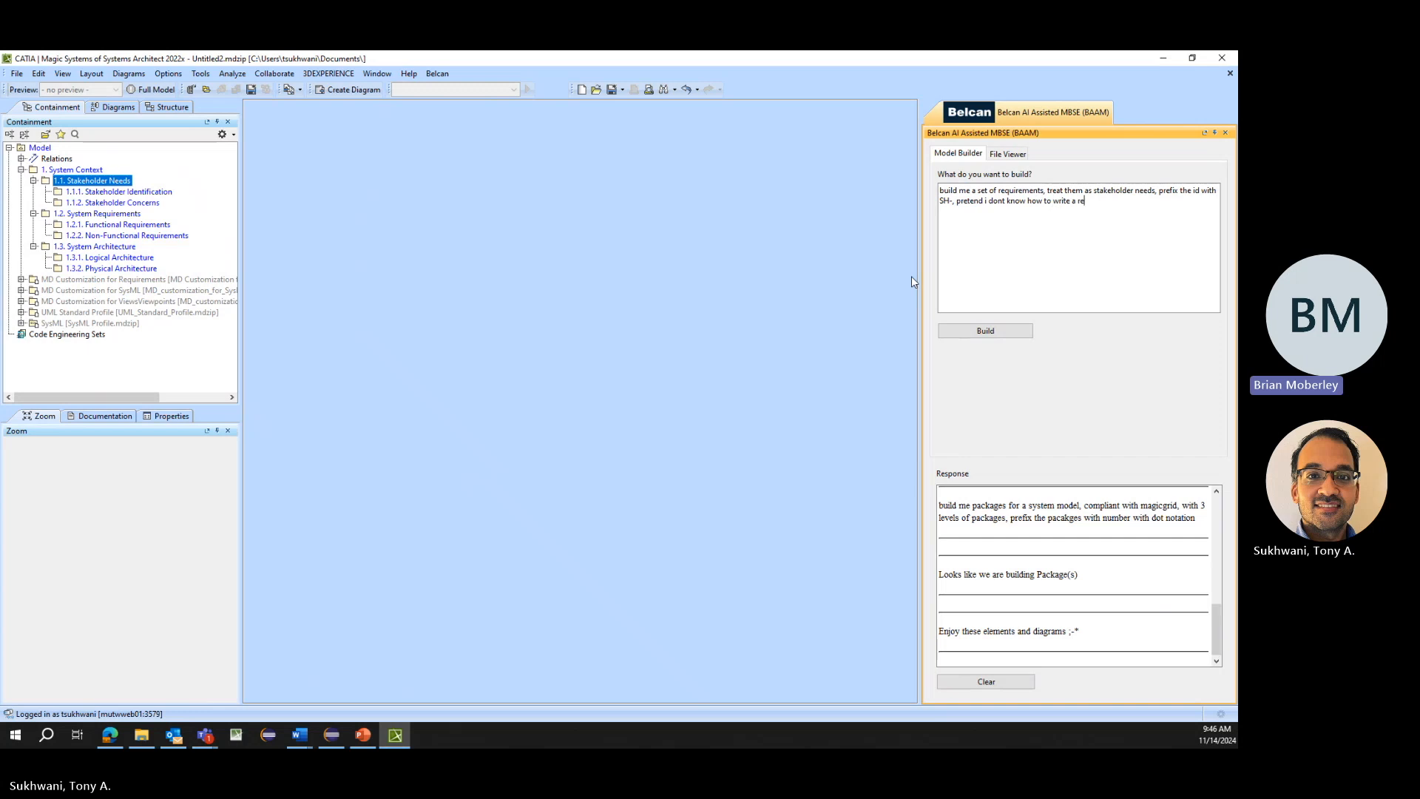
pyautogui.write('quirements')
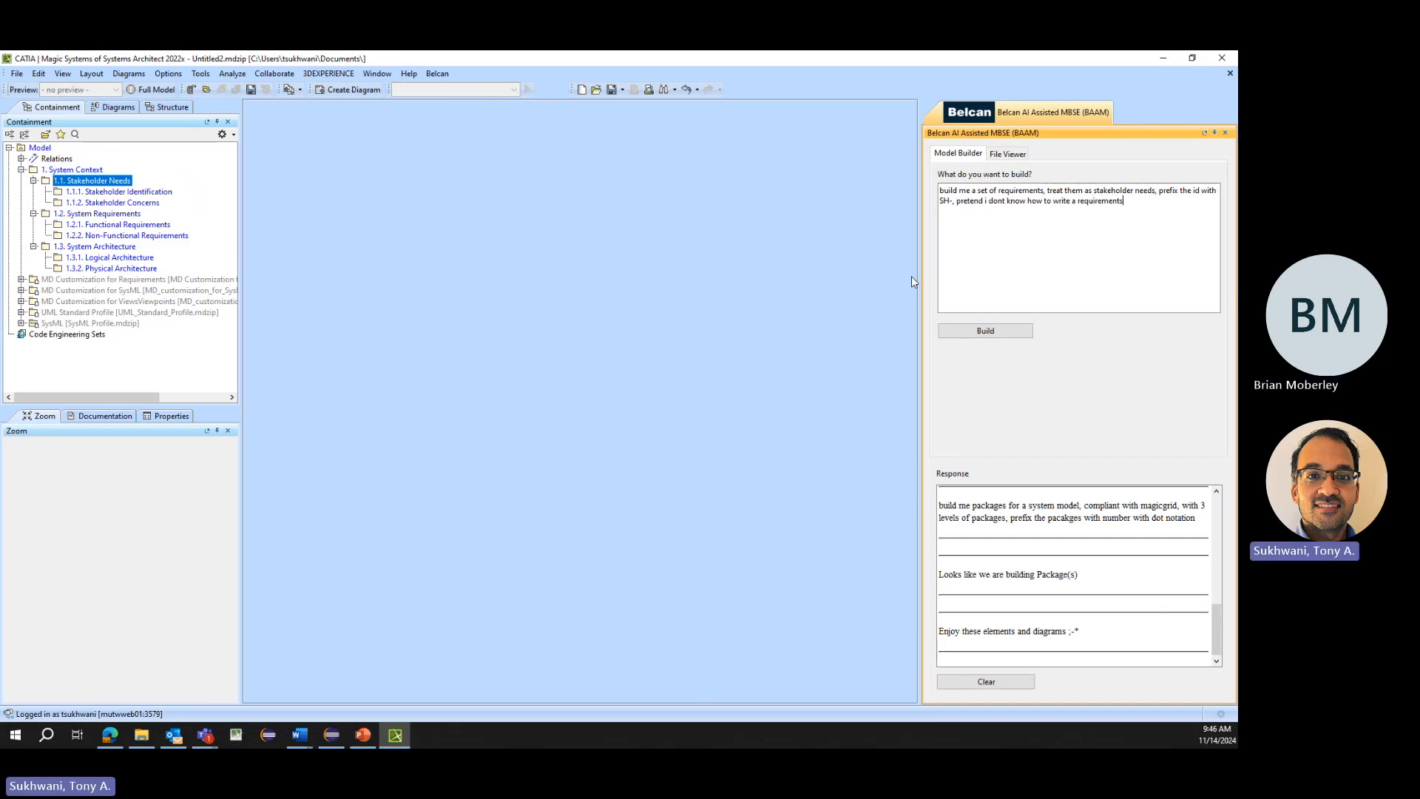
# - Append ", pretend i dont know how to write a requirements" to the prompt and build the requirements
pyautogui.click(985, 331)
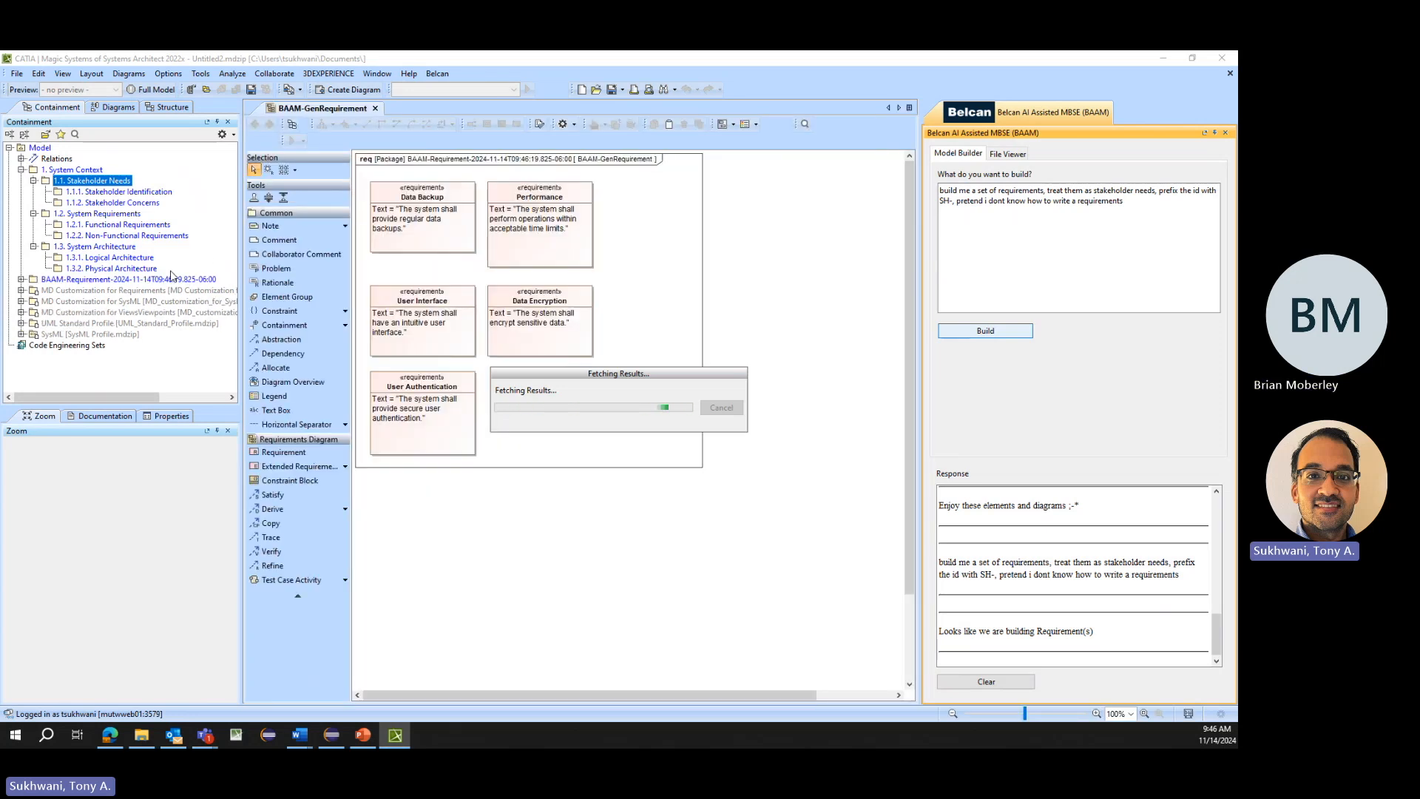
# - Expand the generated BAAM-Requirement package to check its requirements, and delete the package
pyautogui.click(22, 281)
pyautogui.click(22, 281)
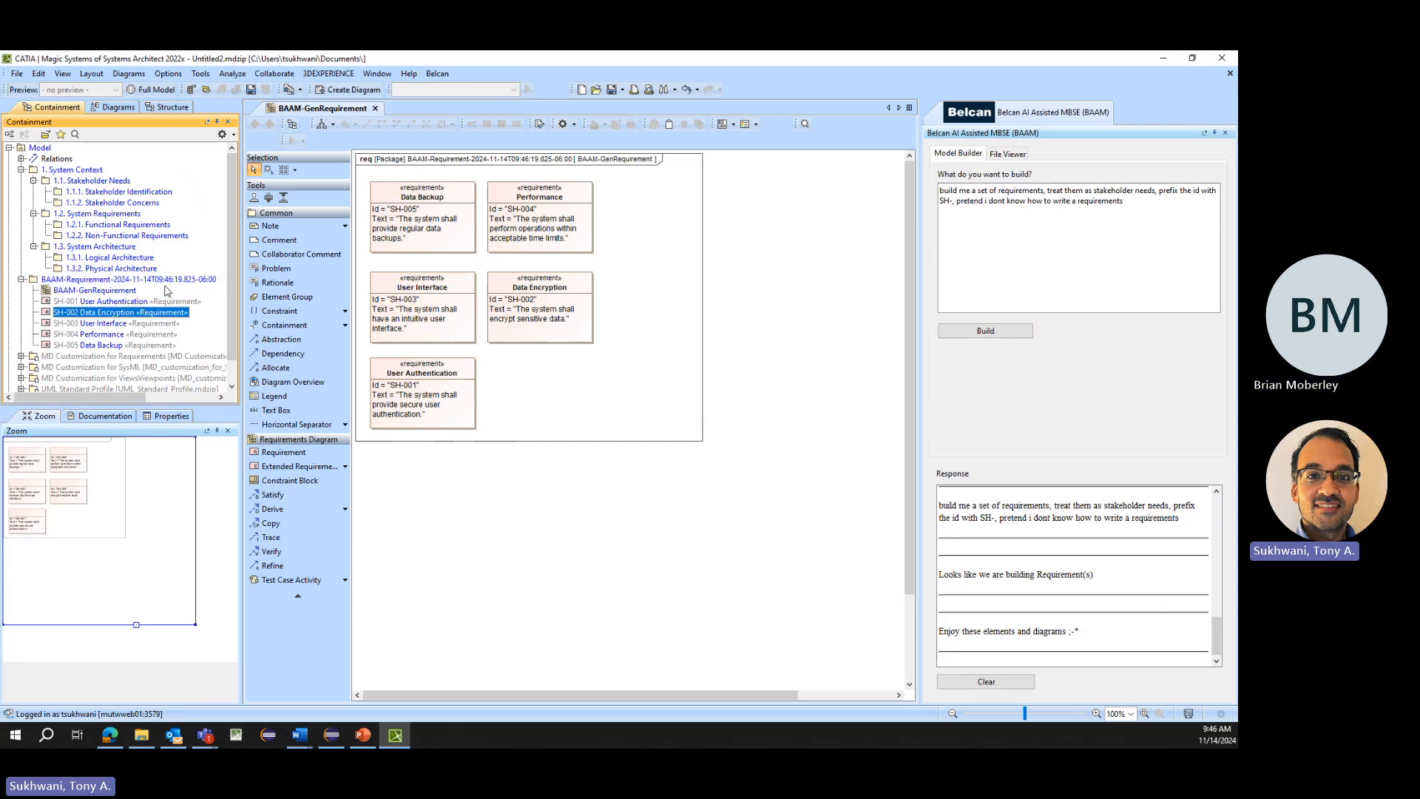
pyautogui.press('Delete')
# - Insert "for a electric vehicle" after "requirements" in the prompt and build the requirements
pyautogui.click(1037, 187)
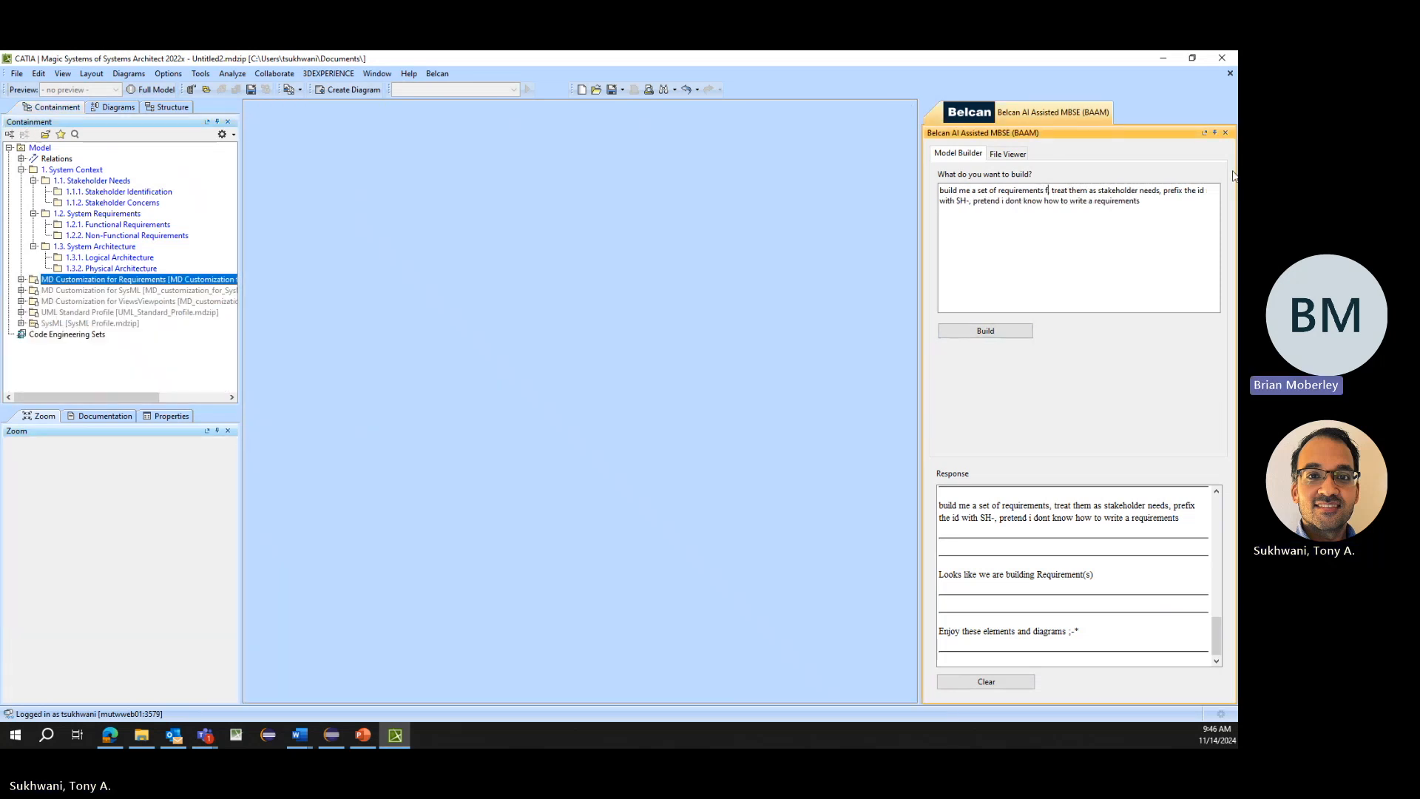
pyautogui.write('for a')
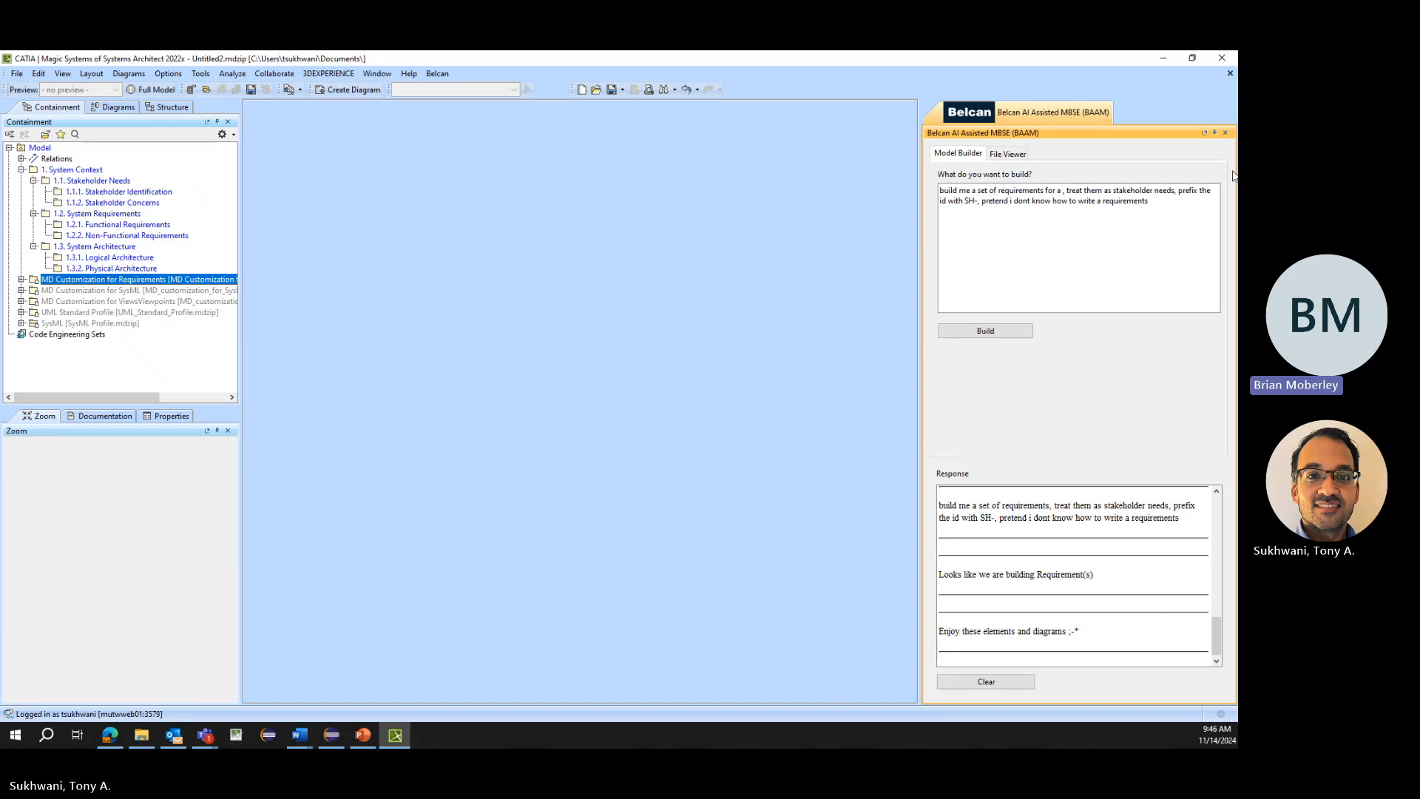
pyautogui.write(' electric veh')
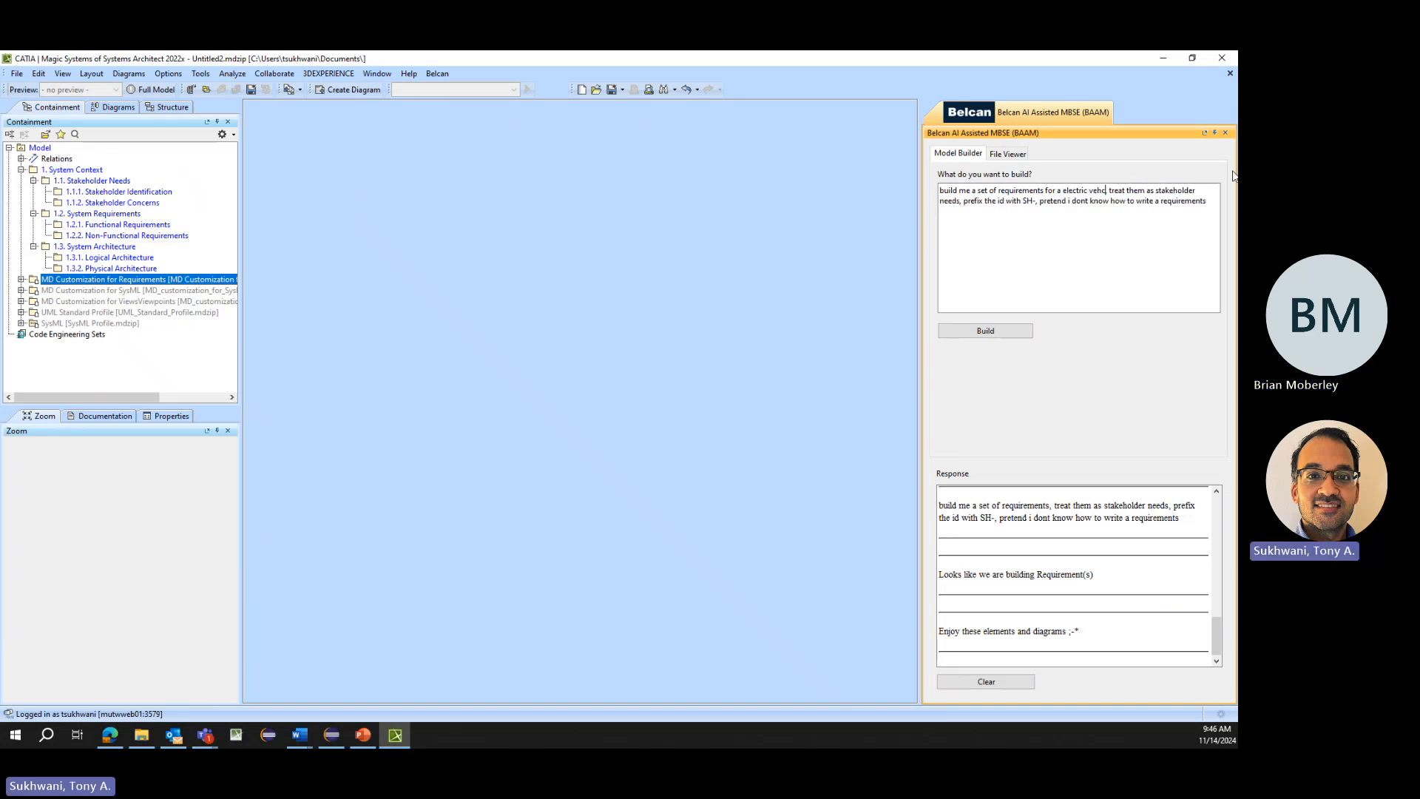
pyautogui.write('icle')
pyautogui.click(985, 331)
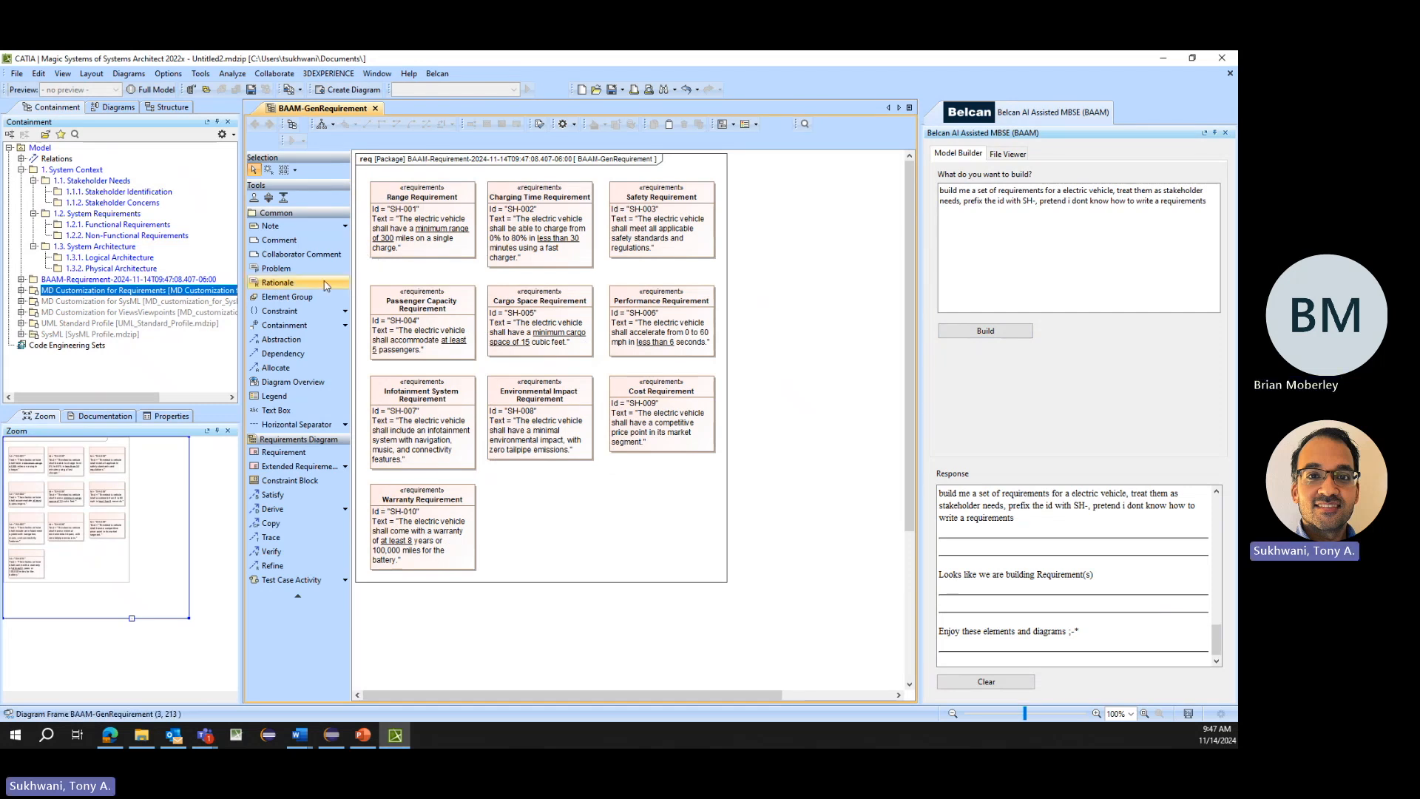
# - Change the minimum range in the SH-001 Range Requirement text to 200 miles and expand the generated BAAM-Requirement package
pyautogui.click(390, 240)
pyautogui.click(390, 240)
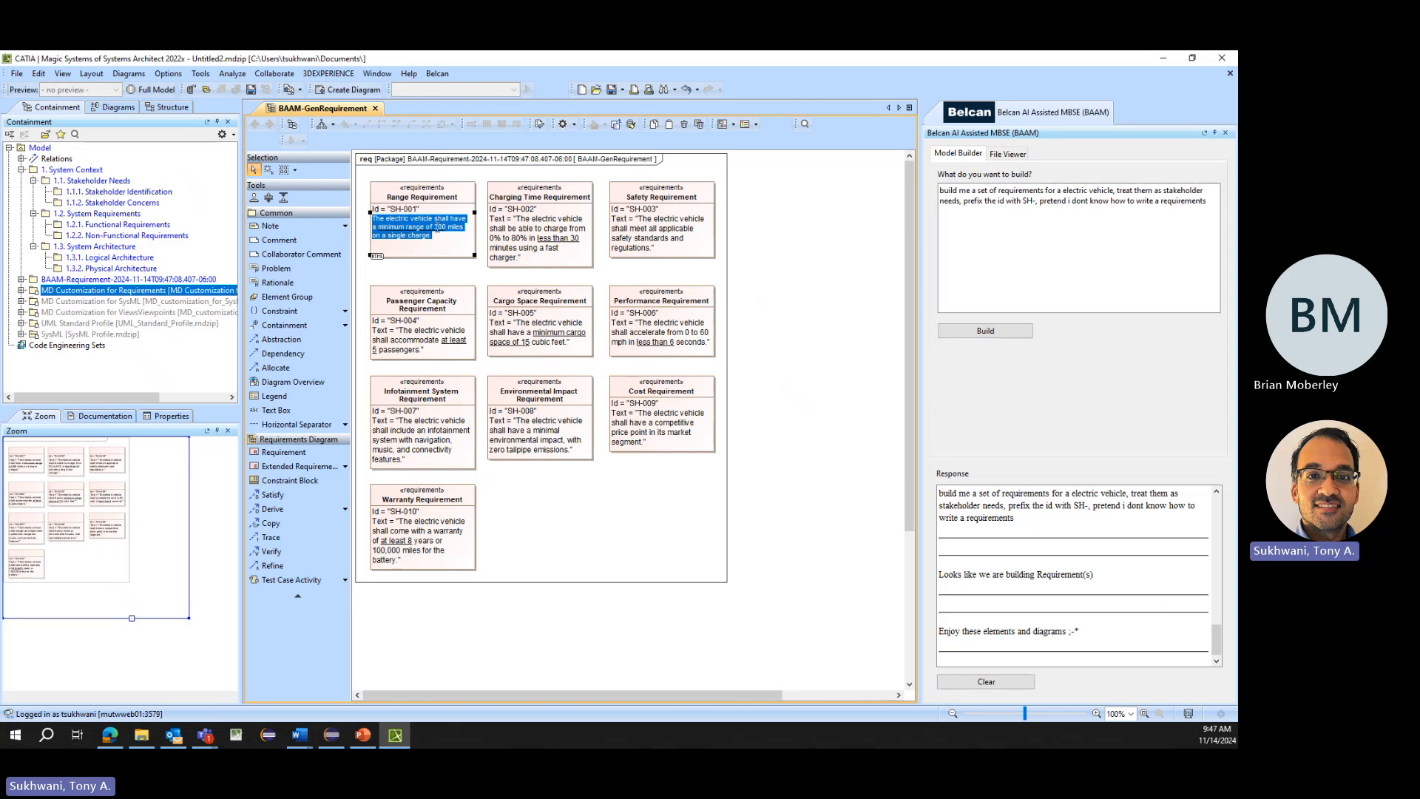
pyautogui.click(473, 279)
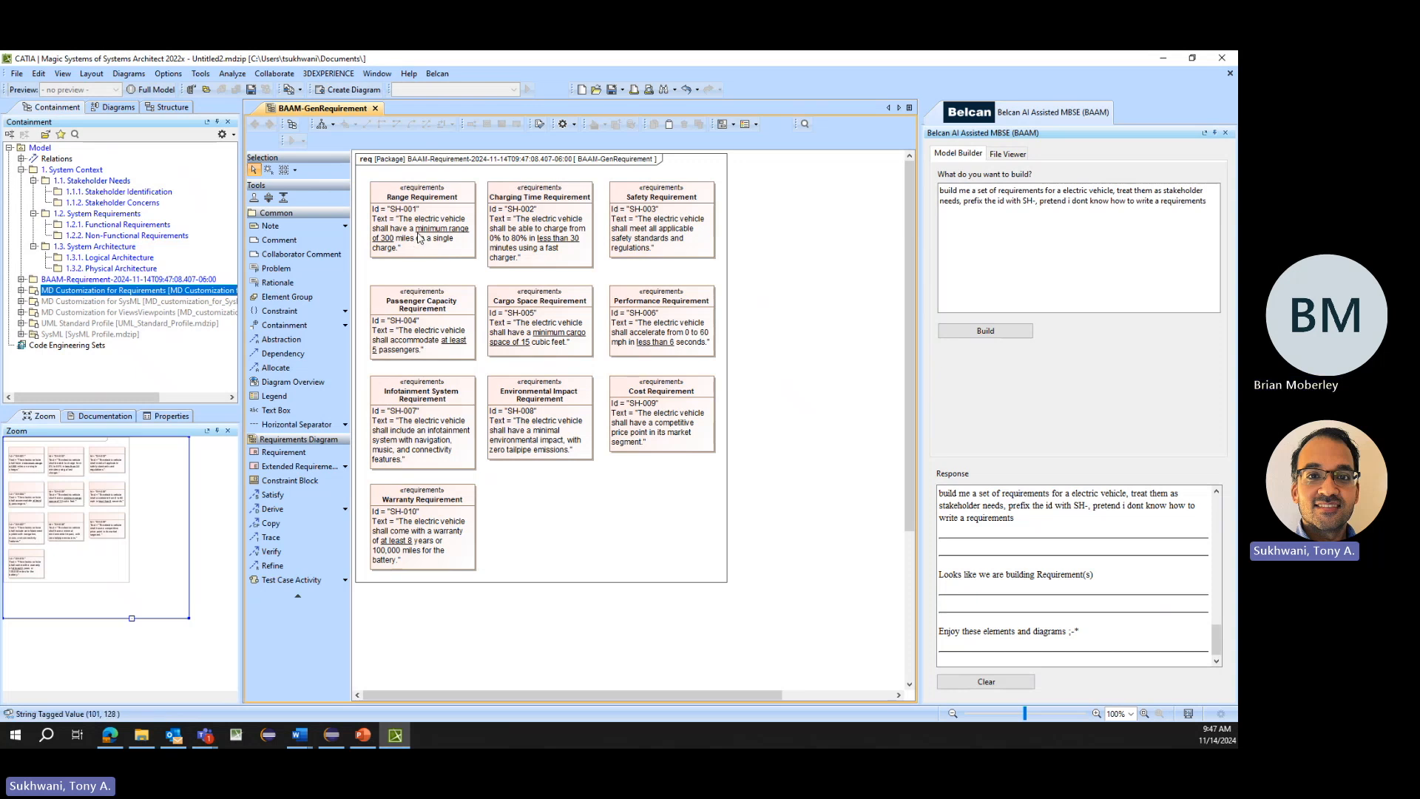
pyautogui.click(384, 246)
pyautogui.click(384, 246)
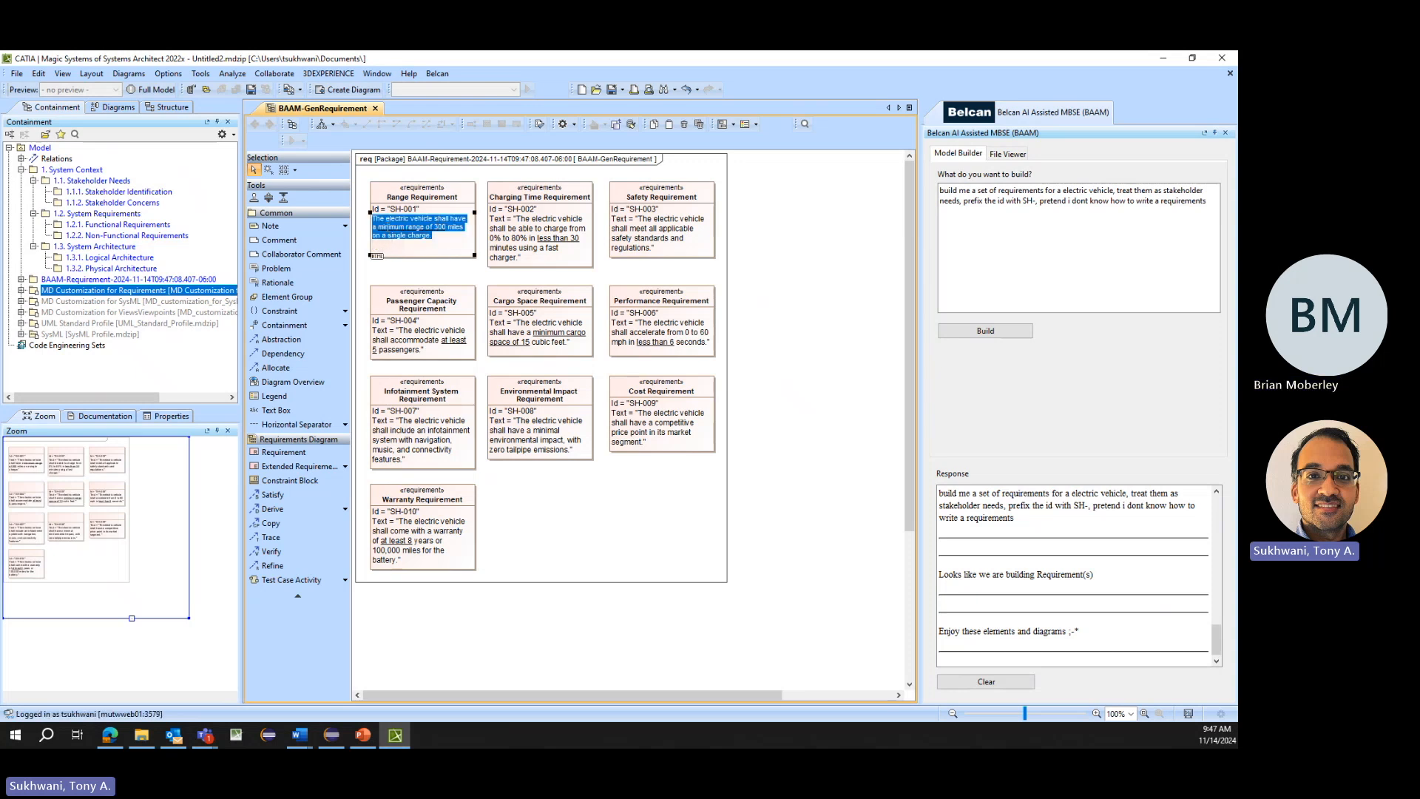
pyautogui.click(436, 229)
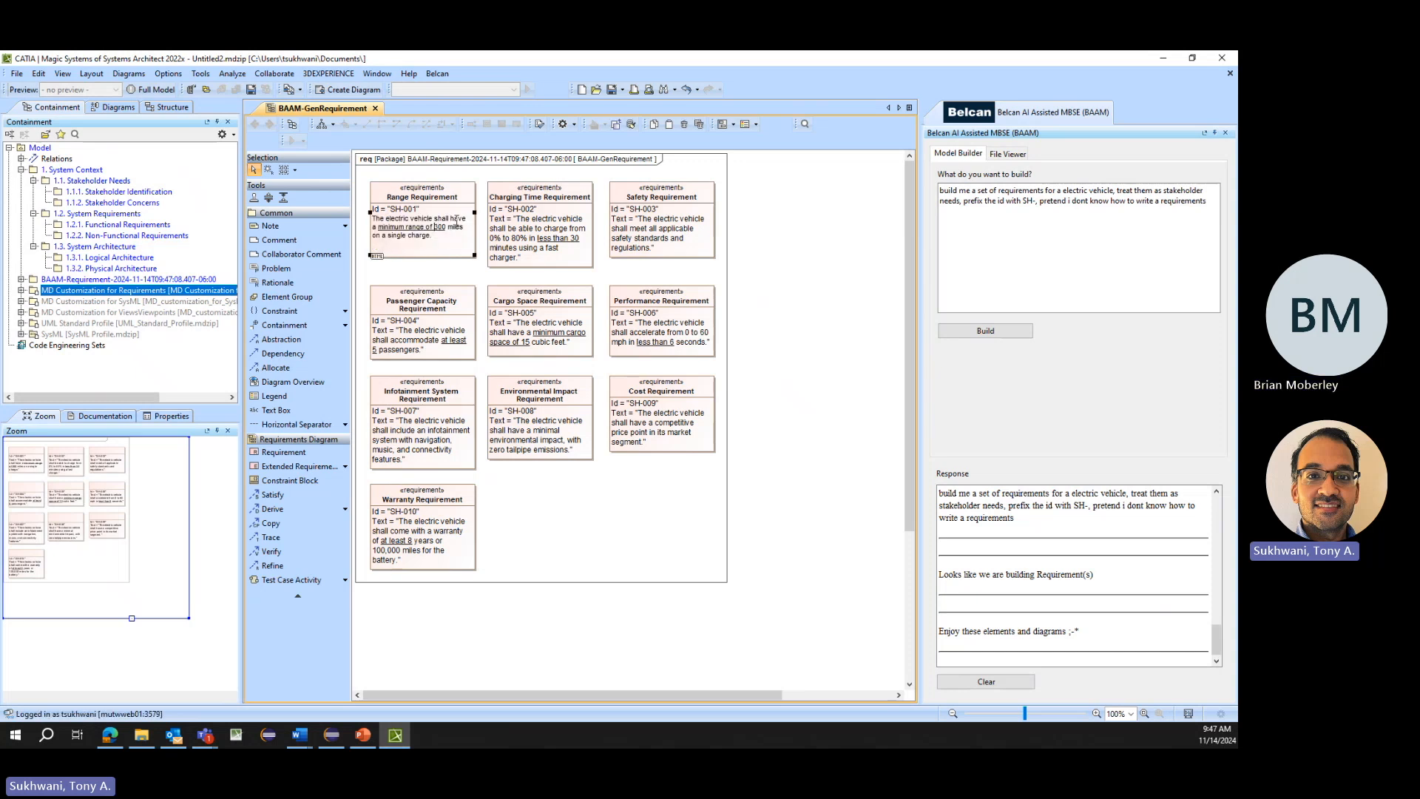
pyautogui.press('BackSpace')
pyautogui.write('2')
pyautogui.click(22, 279)
pyautogui.click(77, 301)
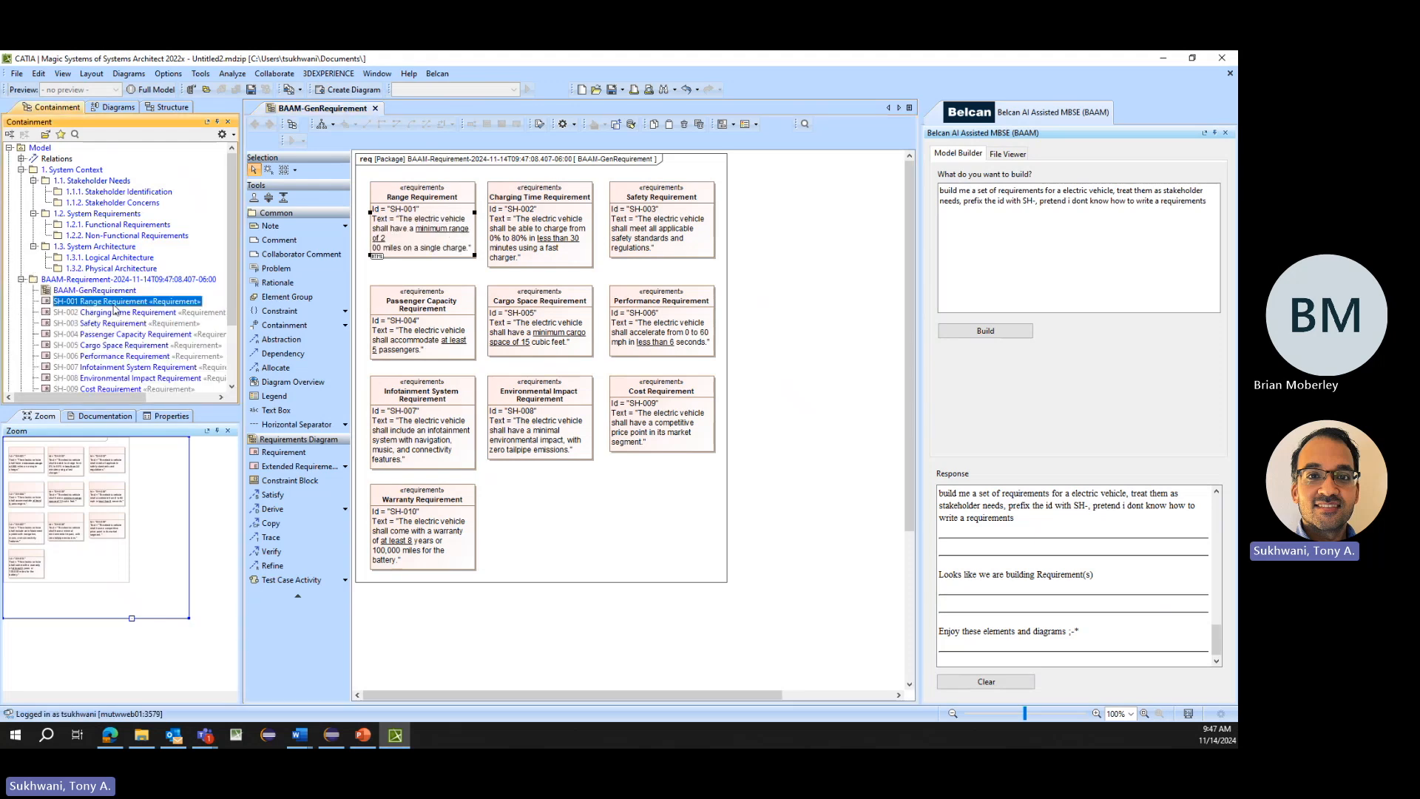
# - Create a package named "1.1.3. Stakeholder Needs" inside the 1.1. Stakeholder Needs package
pyautogui.rightClick(93, 180)
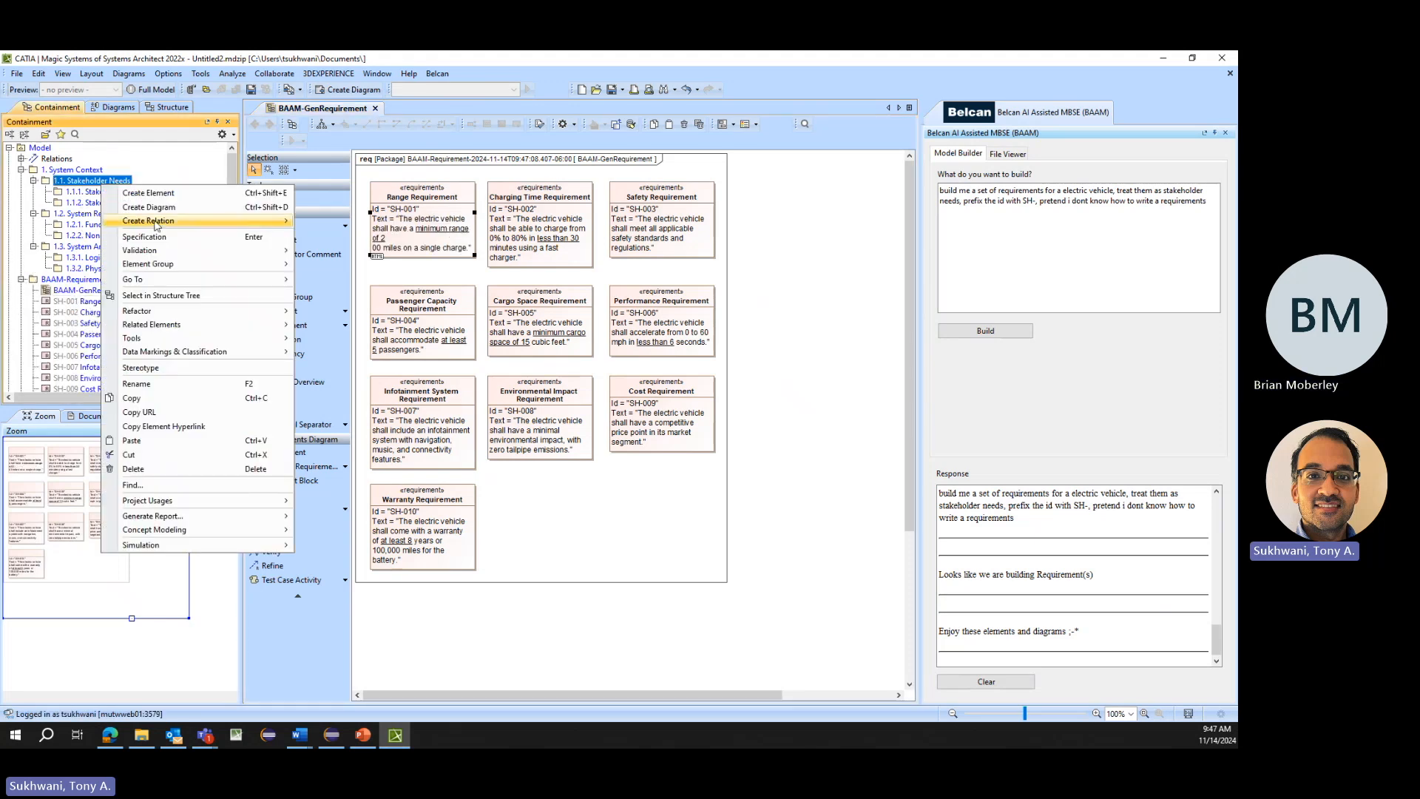
pyautogui.click(167, 196)
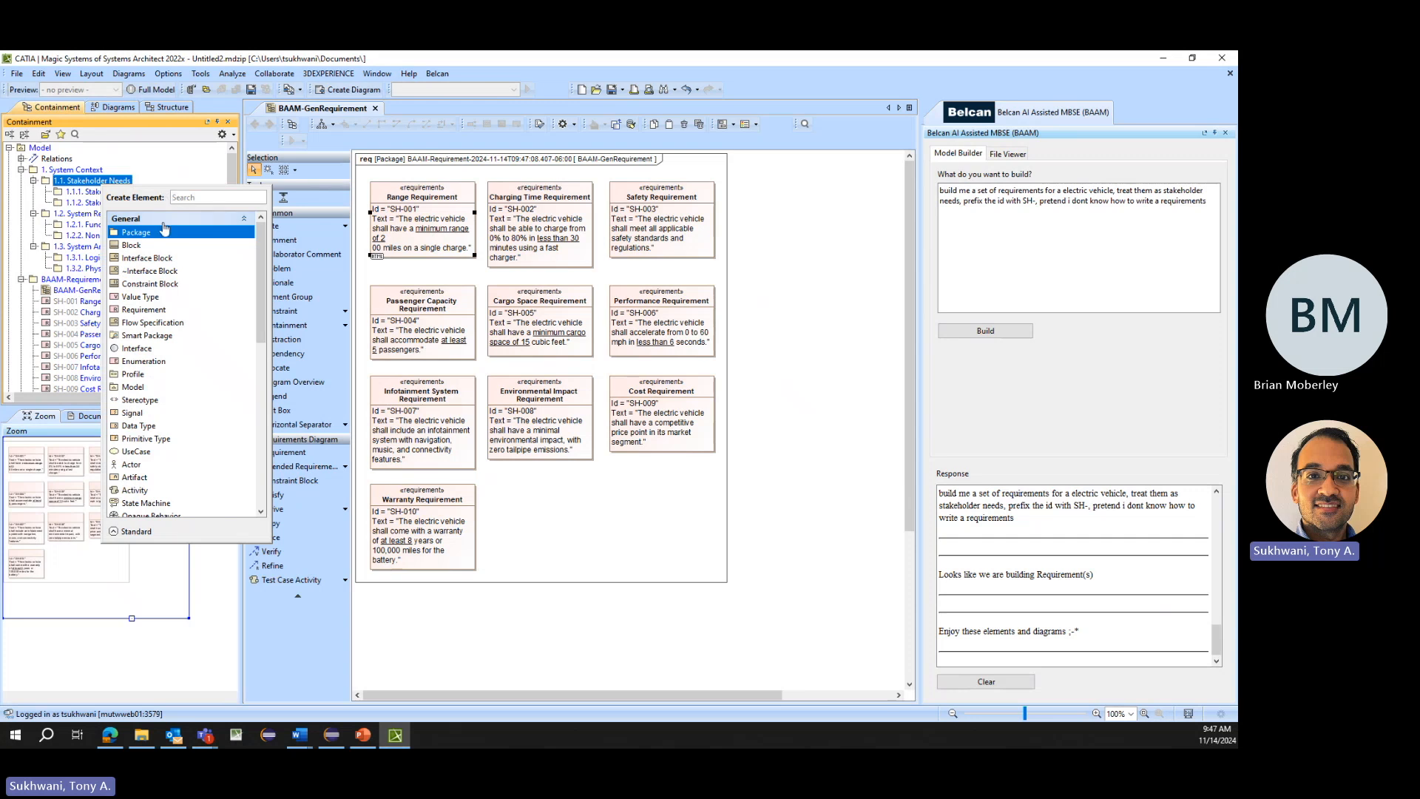
pyautogui.press('Return')
pyautogui.write('1.1.3')
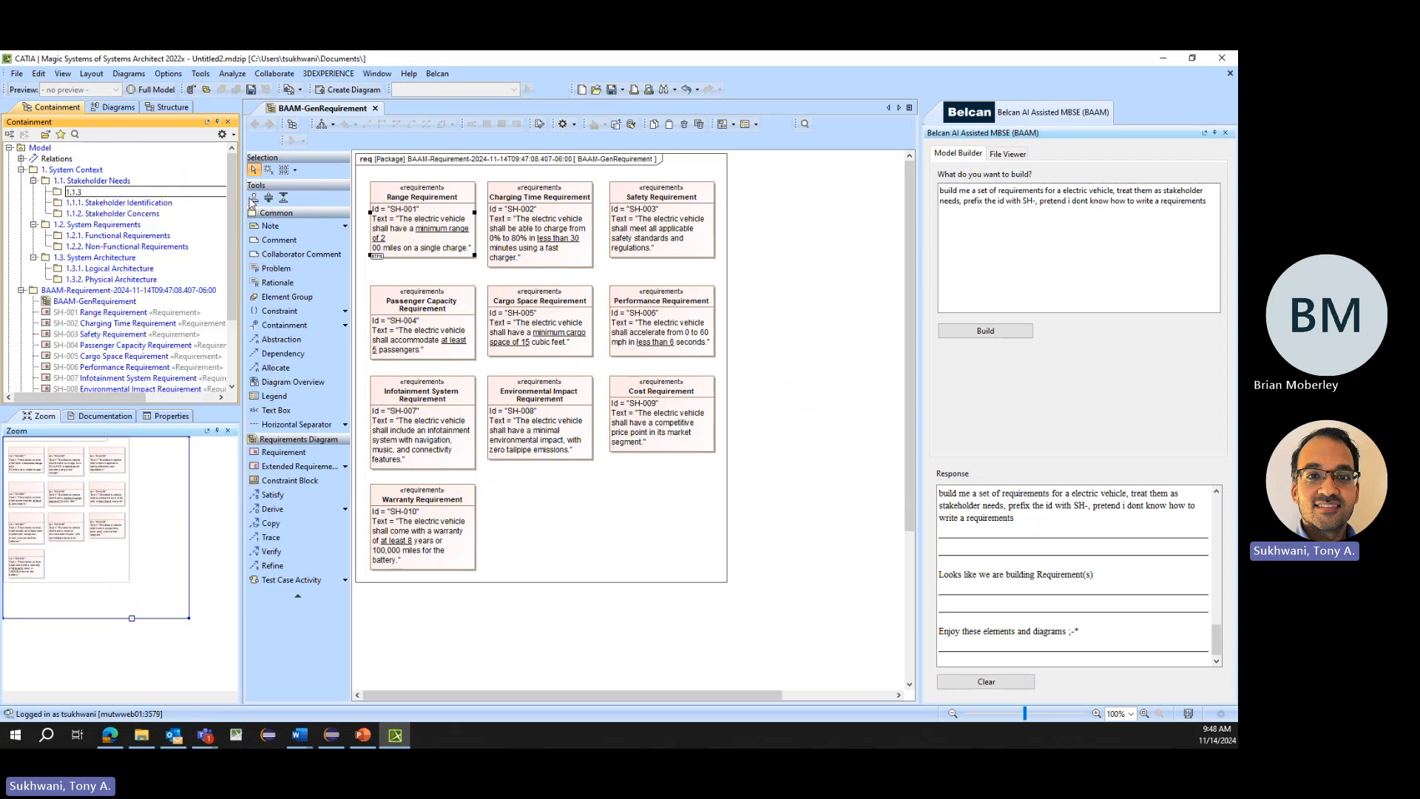
pyautogui.write('. Stakeholder Needs')
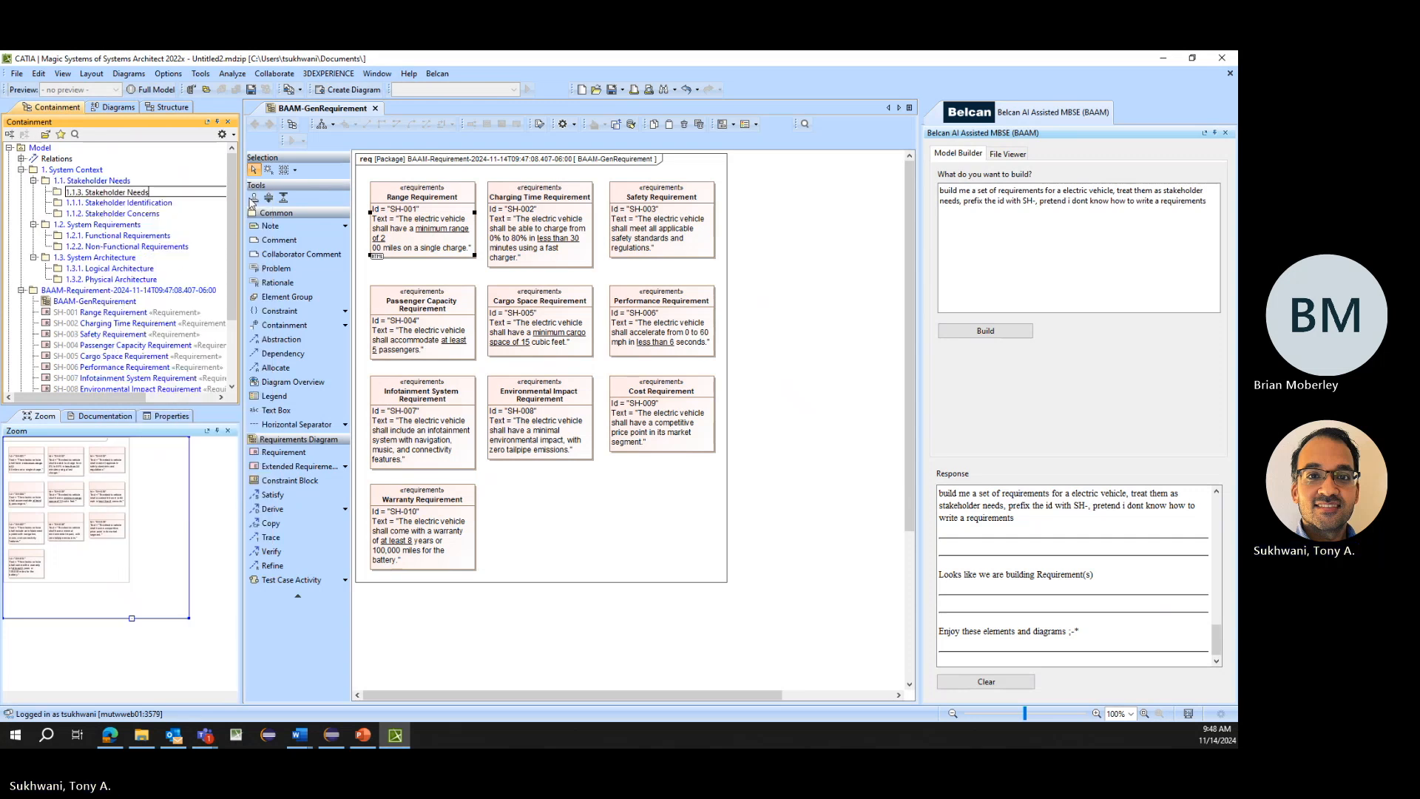
pyautogui.press('Return')
# - Move requirements SH-001 through SH-010 from the generated package into the 1.1.3. Stakeholder Needs package
pyautogui.click(101, 311)
pyautogui.scroll(-3, 101, 312)
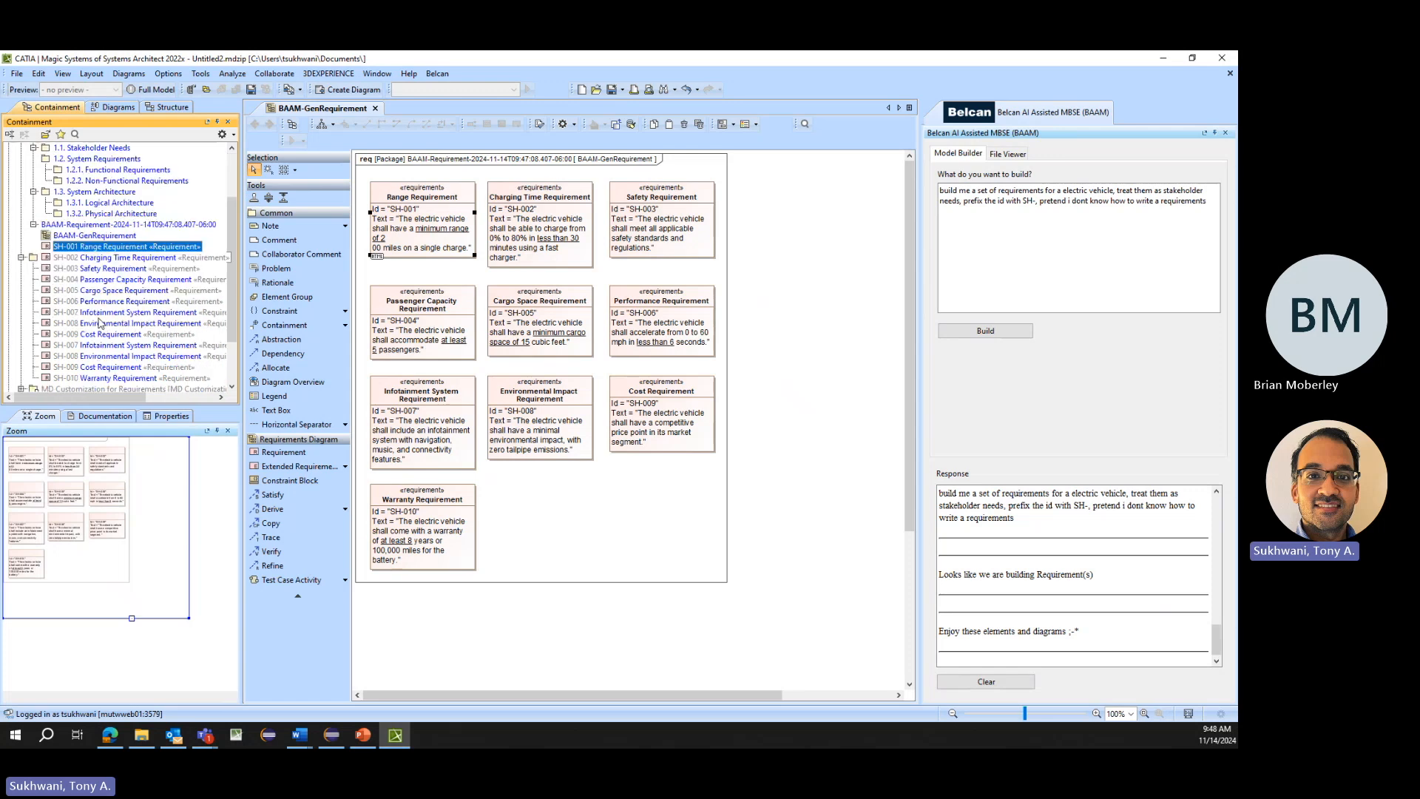
pyautogui.keyDown('shift'); pyautogui.click(101, 320); pyautogui.keyUp('shift')
pyautogui.scroll(3, 101, 319)
pyautogui.moveTo(102, 314); pyautogui.dragTo(104, 214)
# - Delete the leftover BAAM-Requirement package together with its BAAM-GenRequirement diagram
pyautogui.click(63, 303)
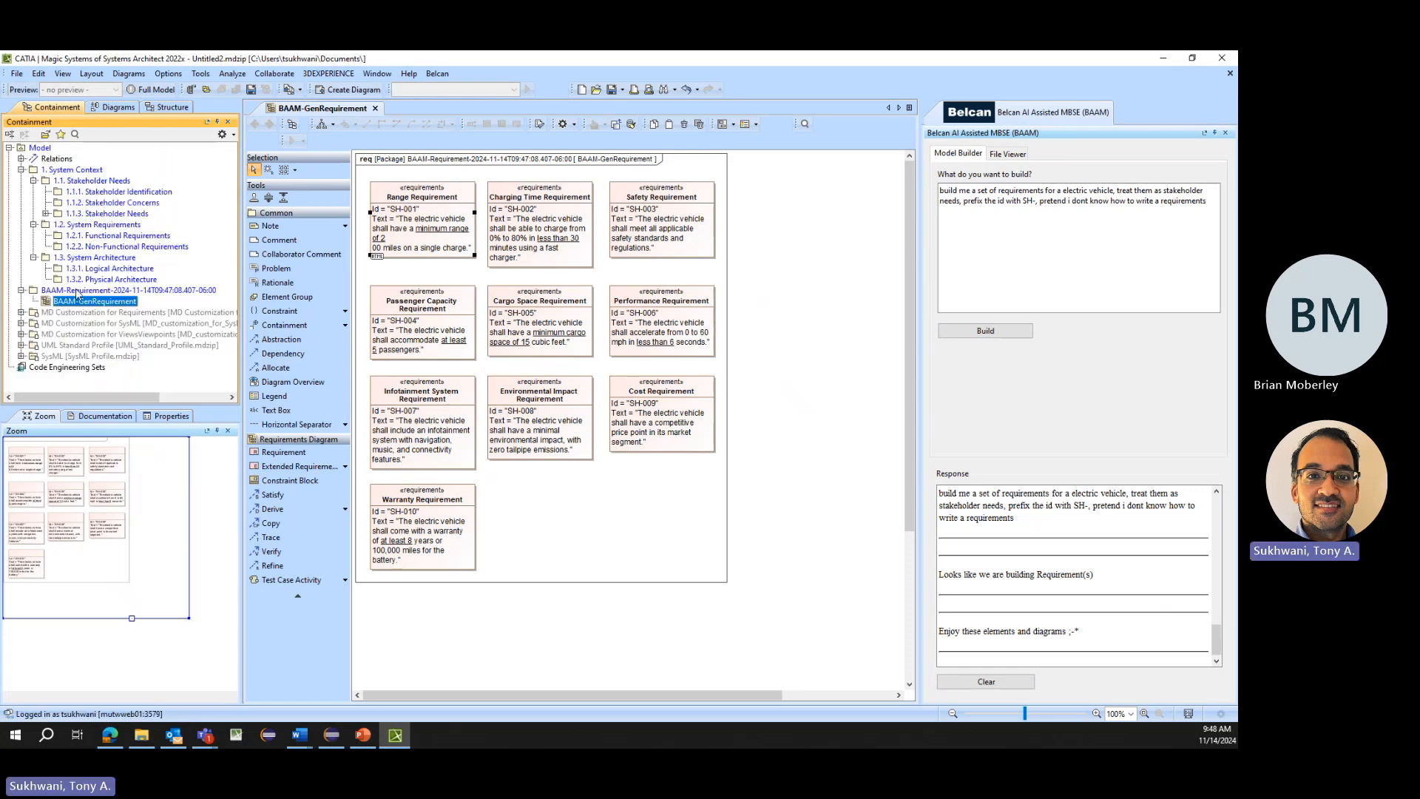
pyautogui.click(89, 290)
pyautogui.press('Delete')
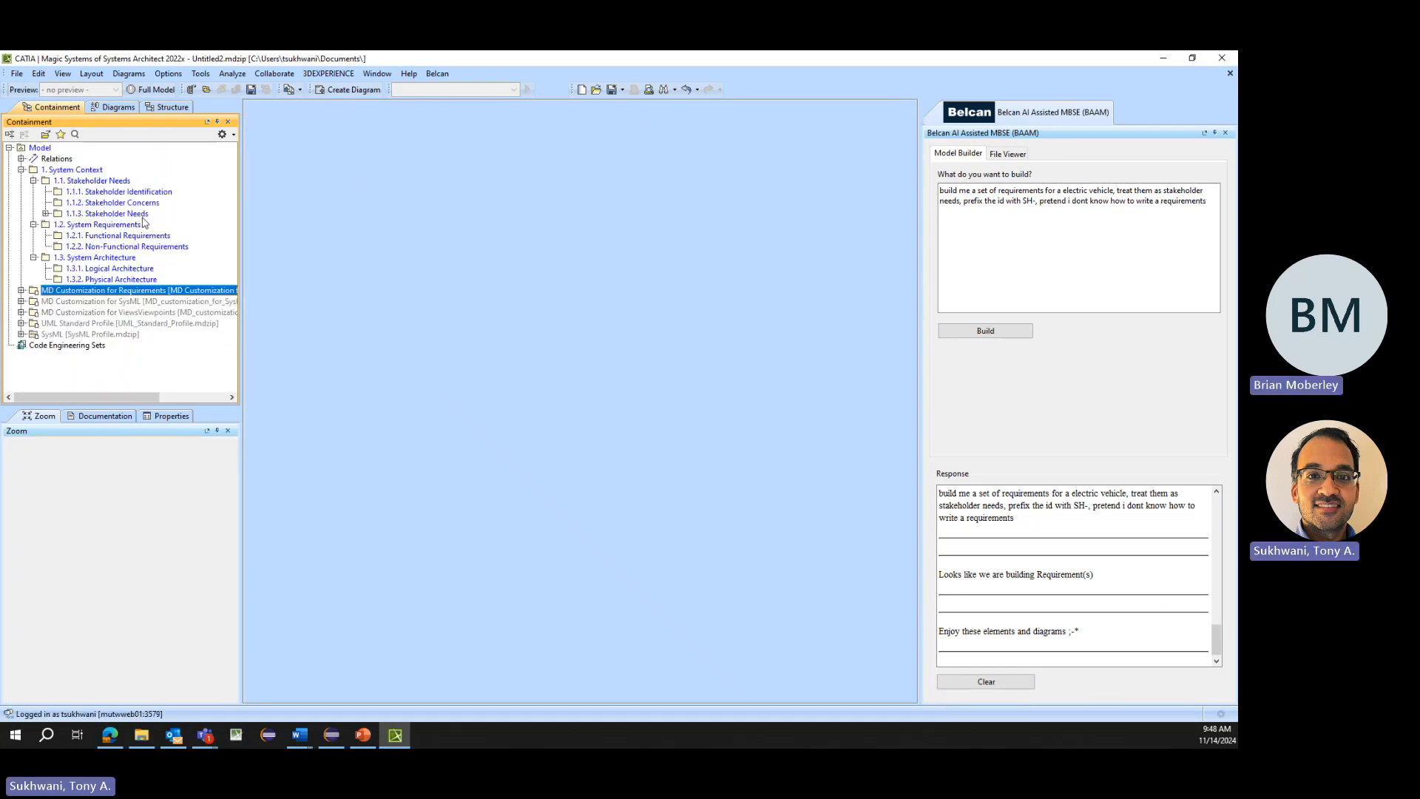
# - Create a requirement table in the 1.1. Stakeholder Needs package
pyautogui.rightClick(95, 176)
pyautogui.rightClick(76, 181)
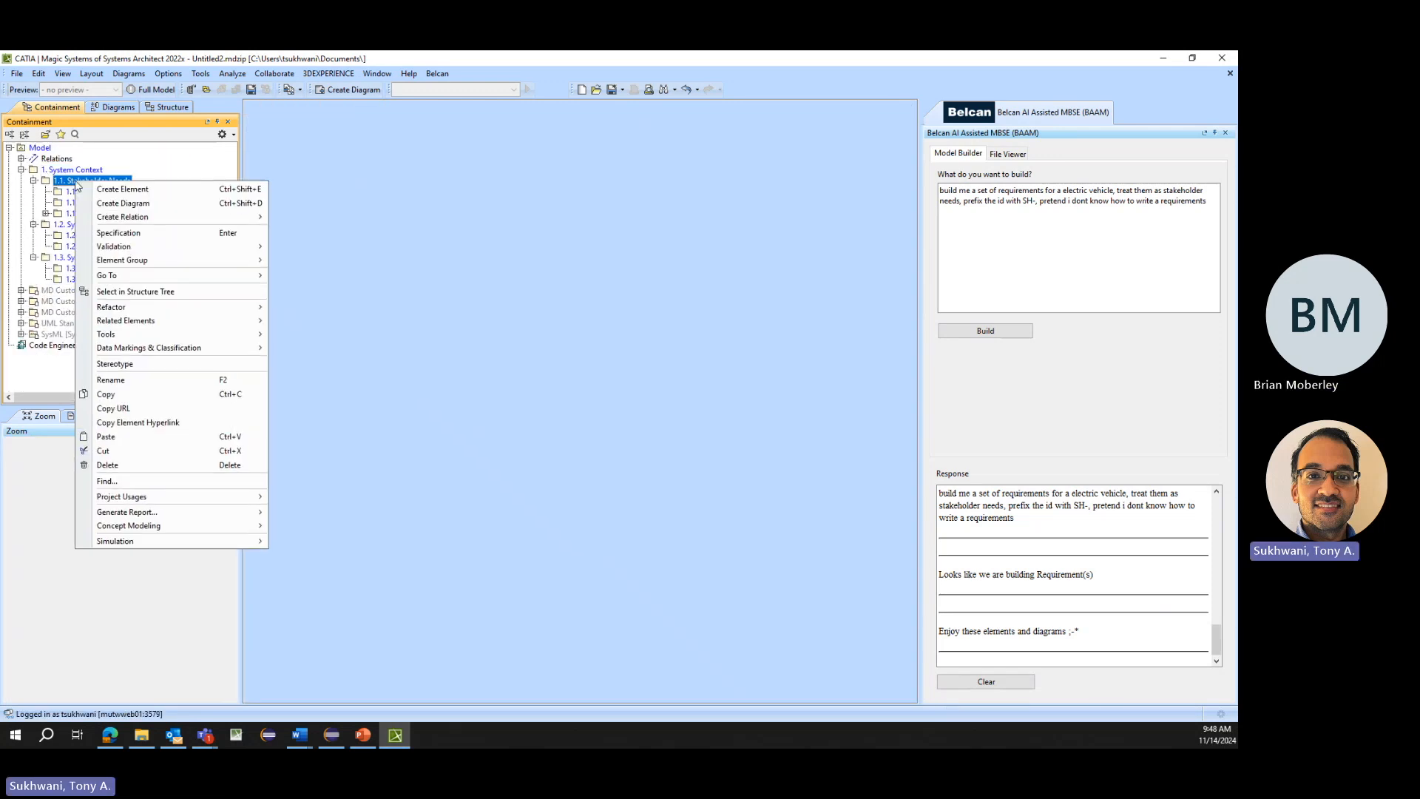
pyautogui.click(125, 204)
pyautogui.click(161, 294)
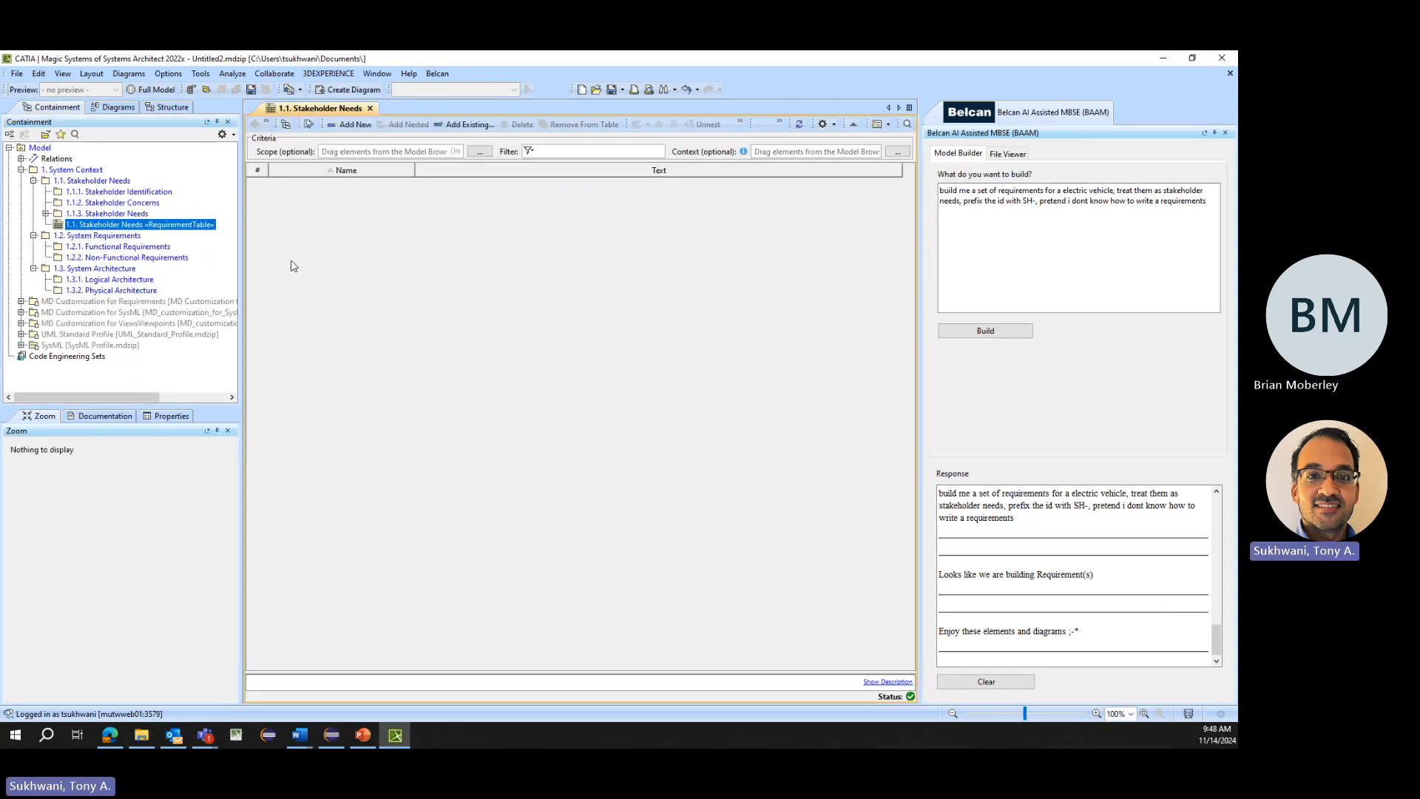
# - Expand the 1.1.3. Stakeholder Needs package and select requirements SH-001 through SH-010
pyautogui.click(111, 213)
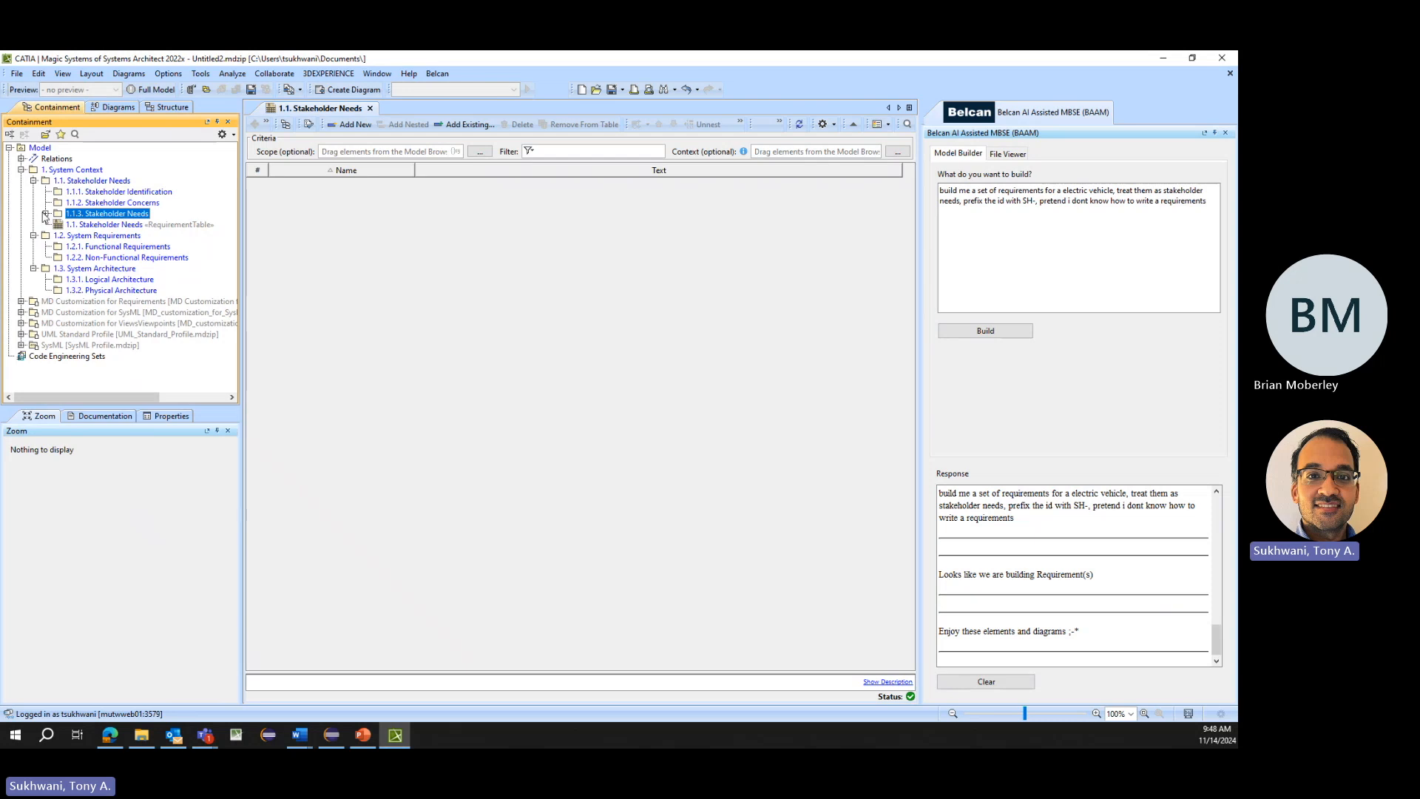
pyautogui.click(45, 213)
pyautogui.click(111, 225)
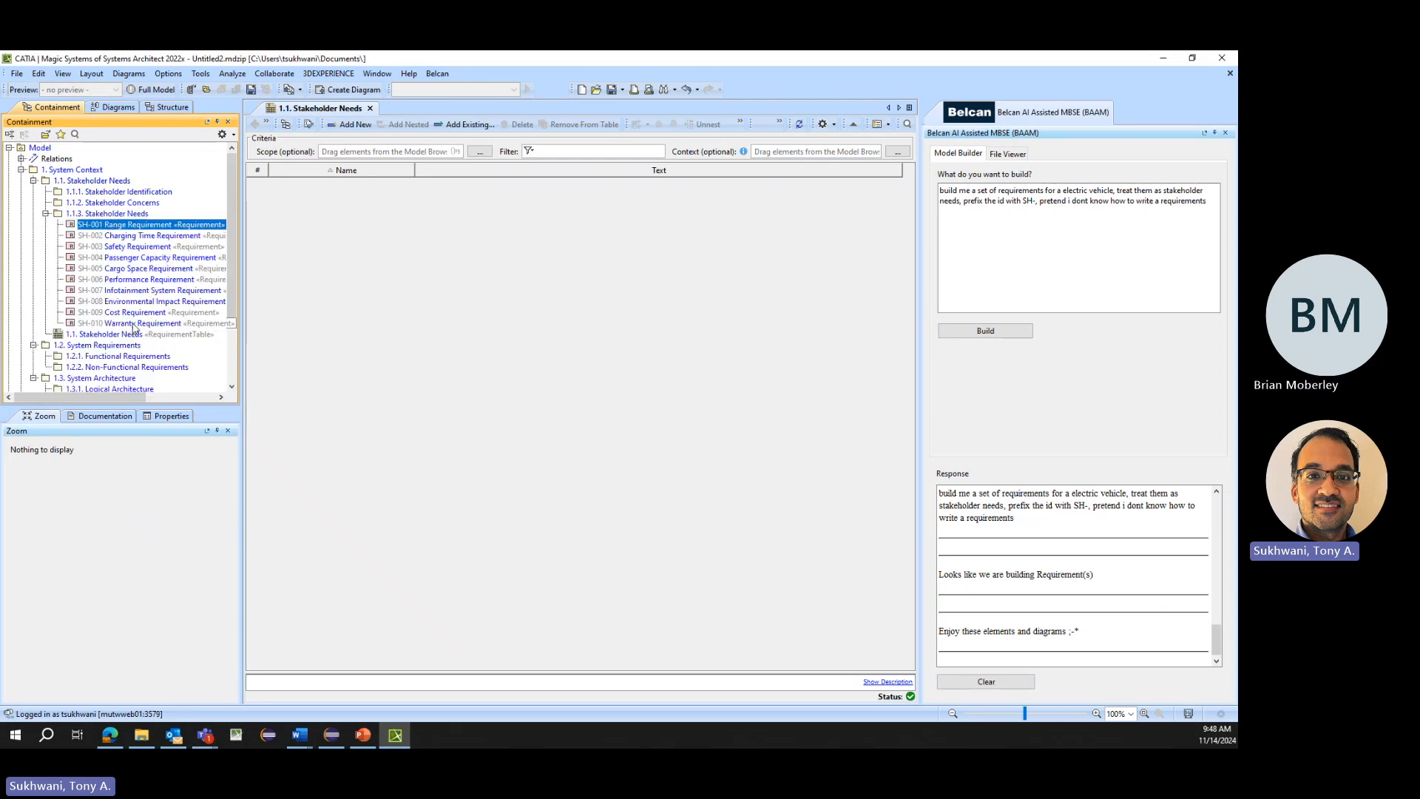
pyautogui.moveTo(134, 327)
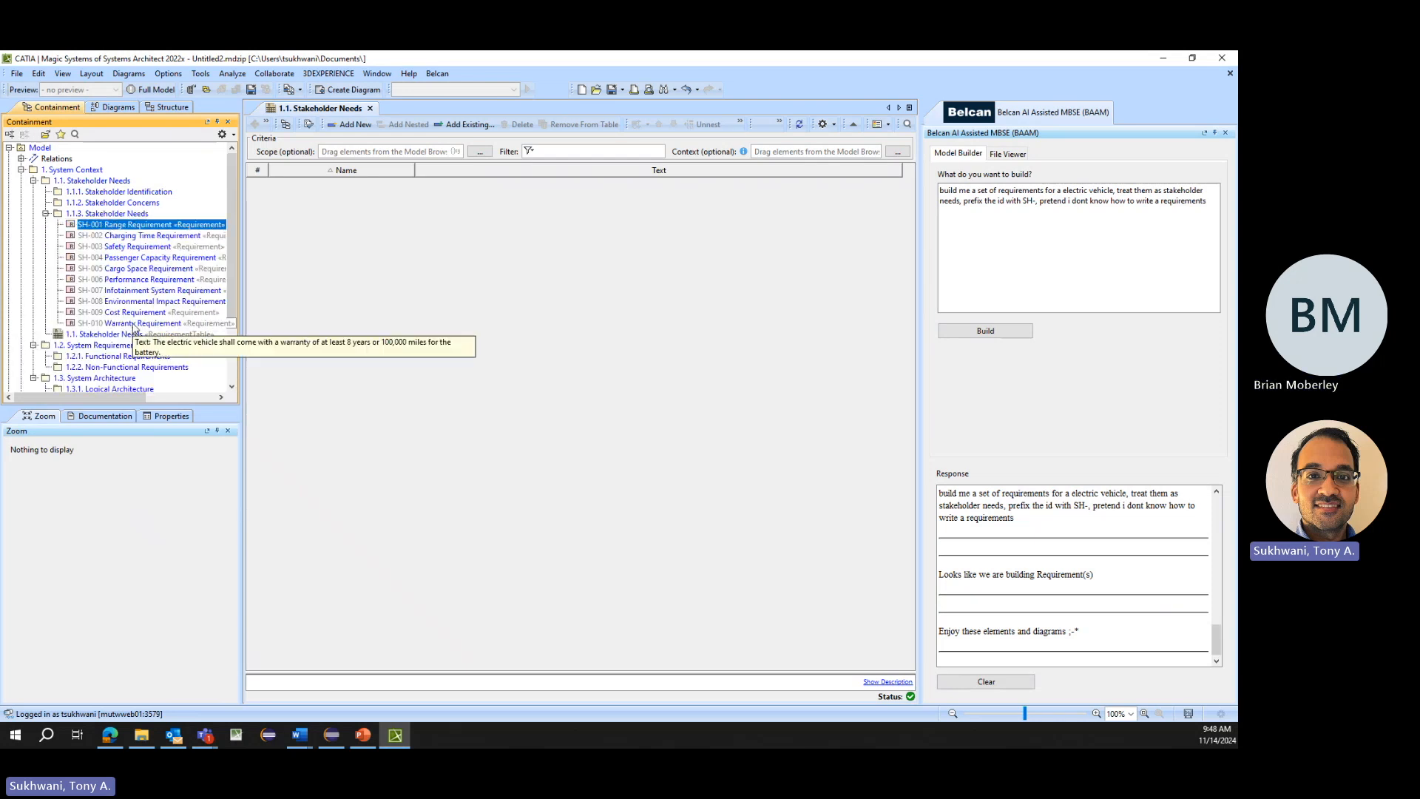
pyautogui.keyDown('shift'); pyautogui.click(134, 323); pyautogui.keyUp('shift')
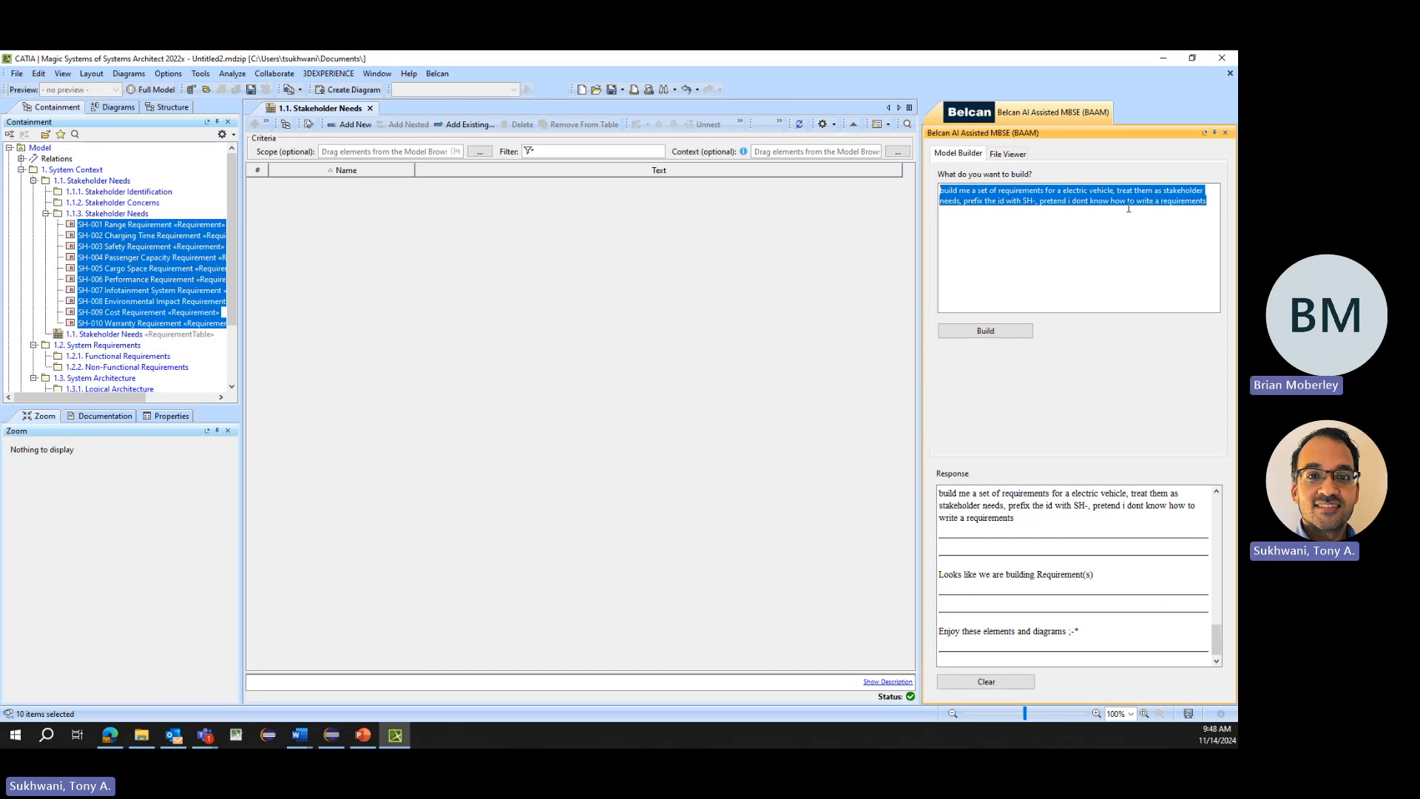
# - Replace the prompt with "build me a set of use cases for an electric vehicle, using these selected elements"
pyautogui.write('build')
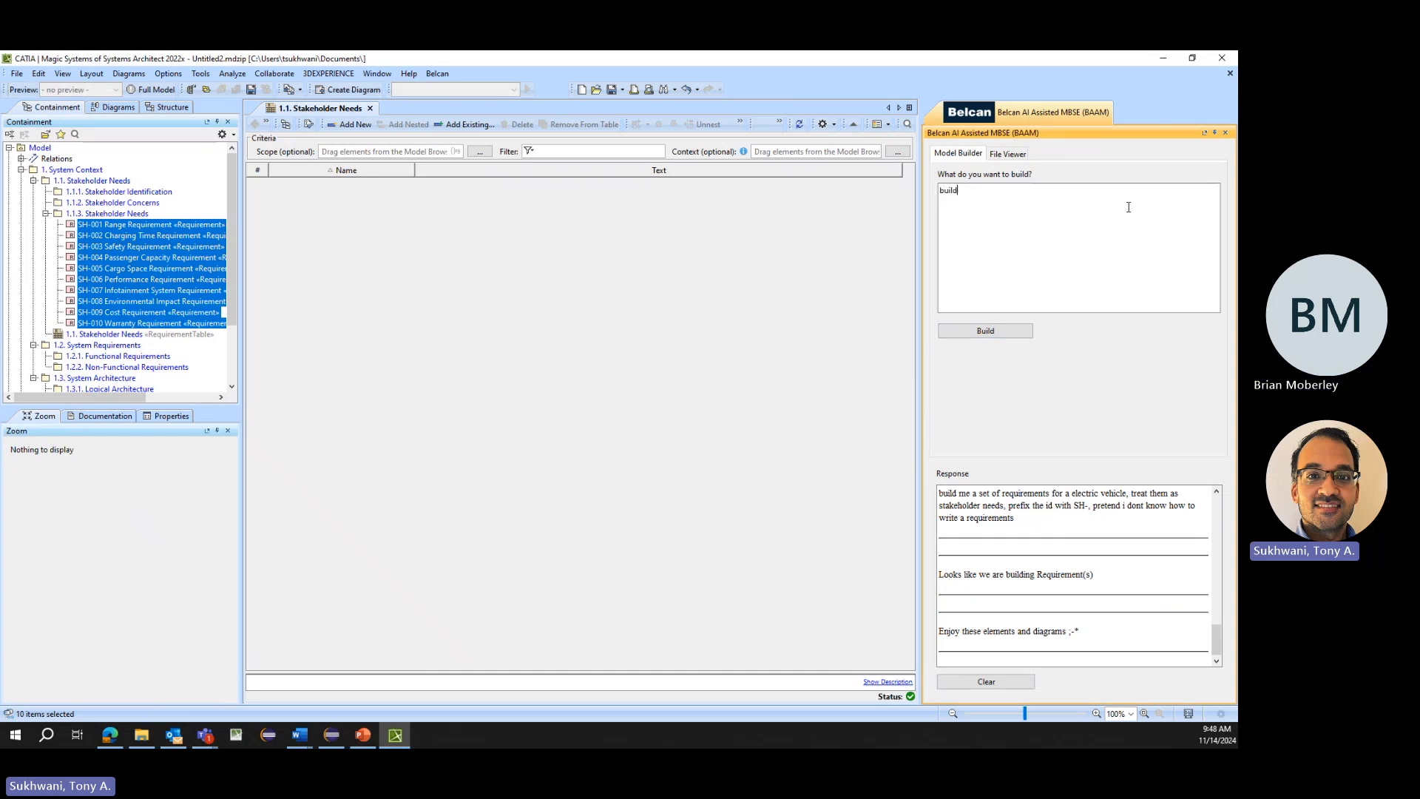
pyautogui.write(' me a set of use cases for an electric vehicle, using these selected elements')
pyautogui.moveTo(1109, 191); pyautogui.dragTo(1212, 190)
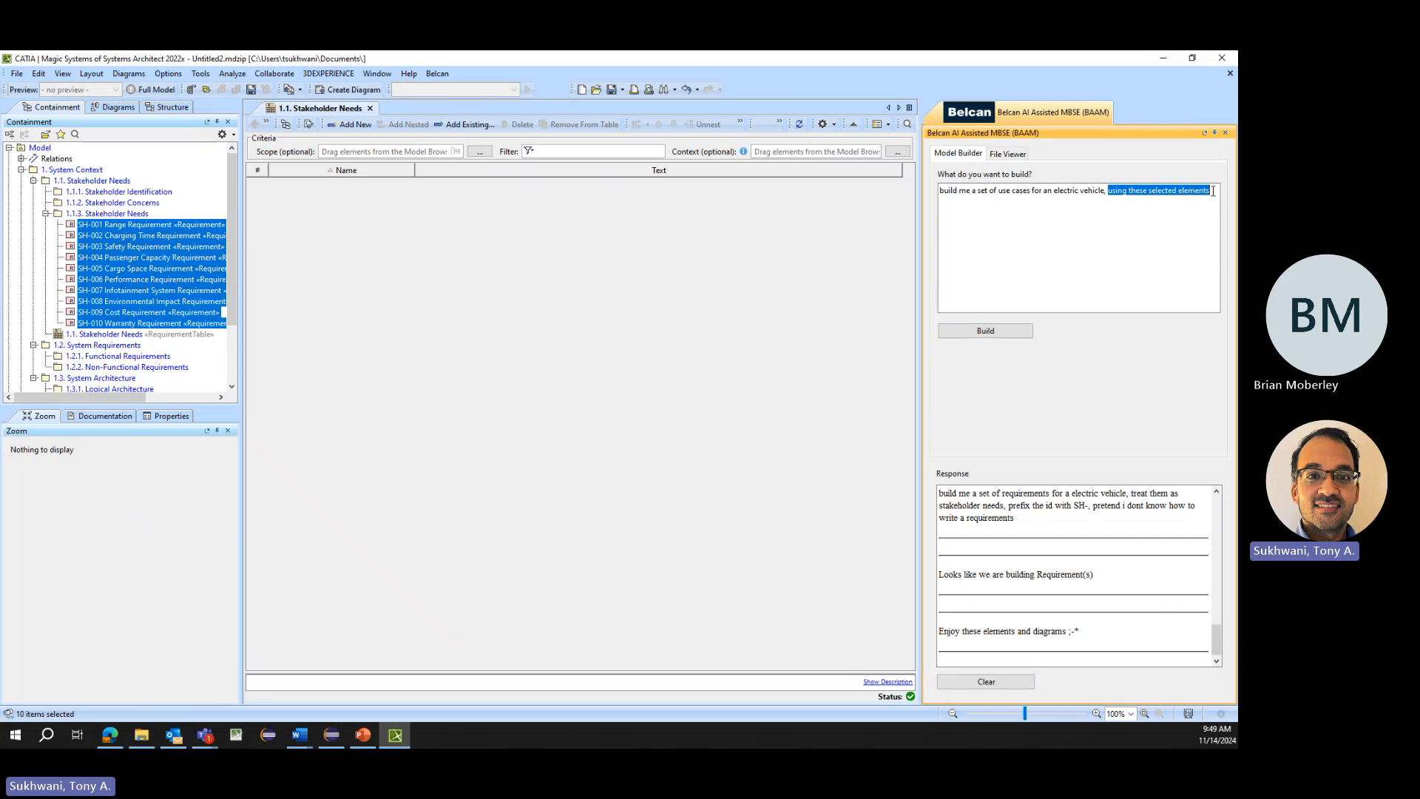
# - Reselect requirements SH-001 through SH-010 in the model tree and build the use cases from them
pyautogui.click(115, 226)
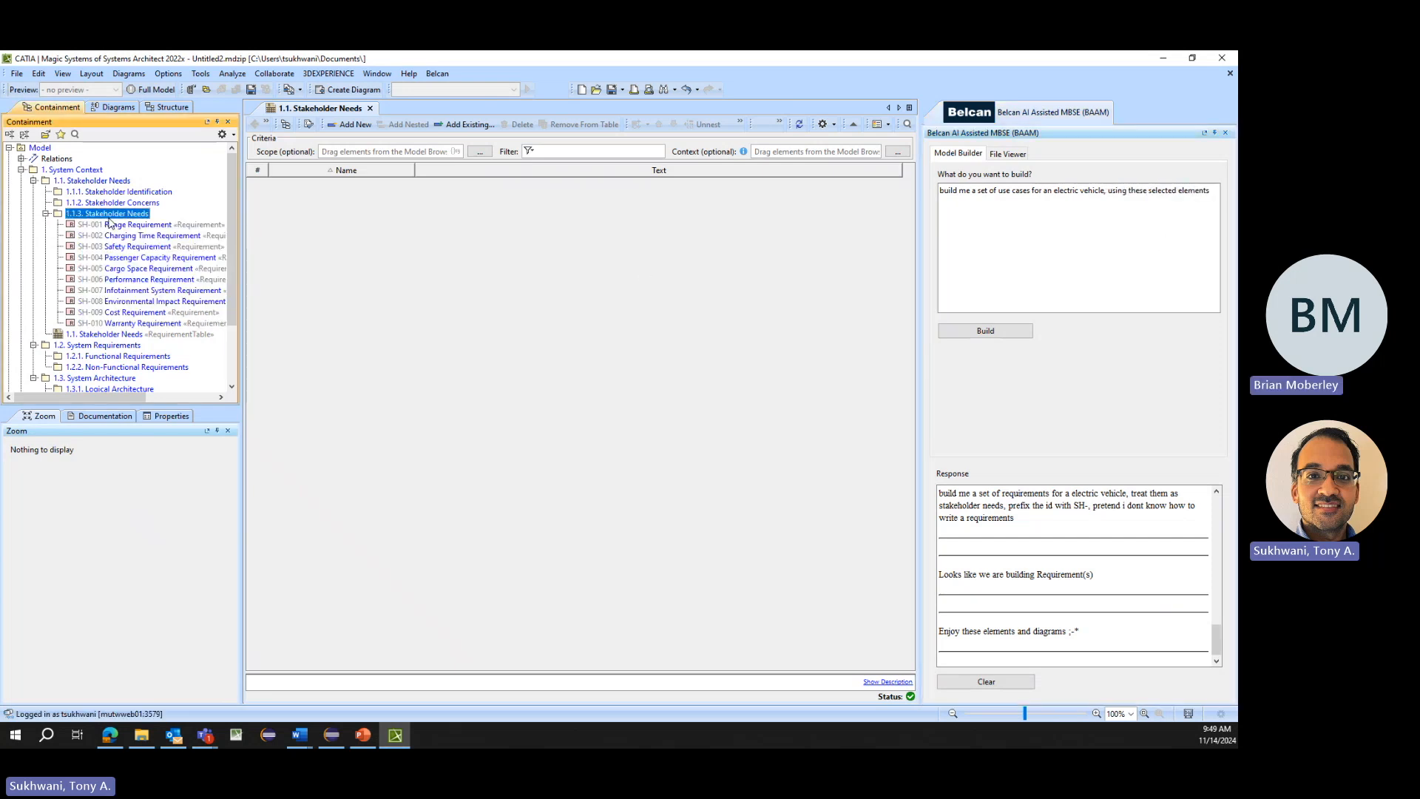
pyautogui.keyDown('shift'); pyautogui.click(119, 324); pyautogui.keyUp('shift')
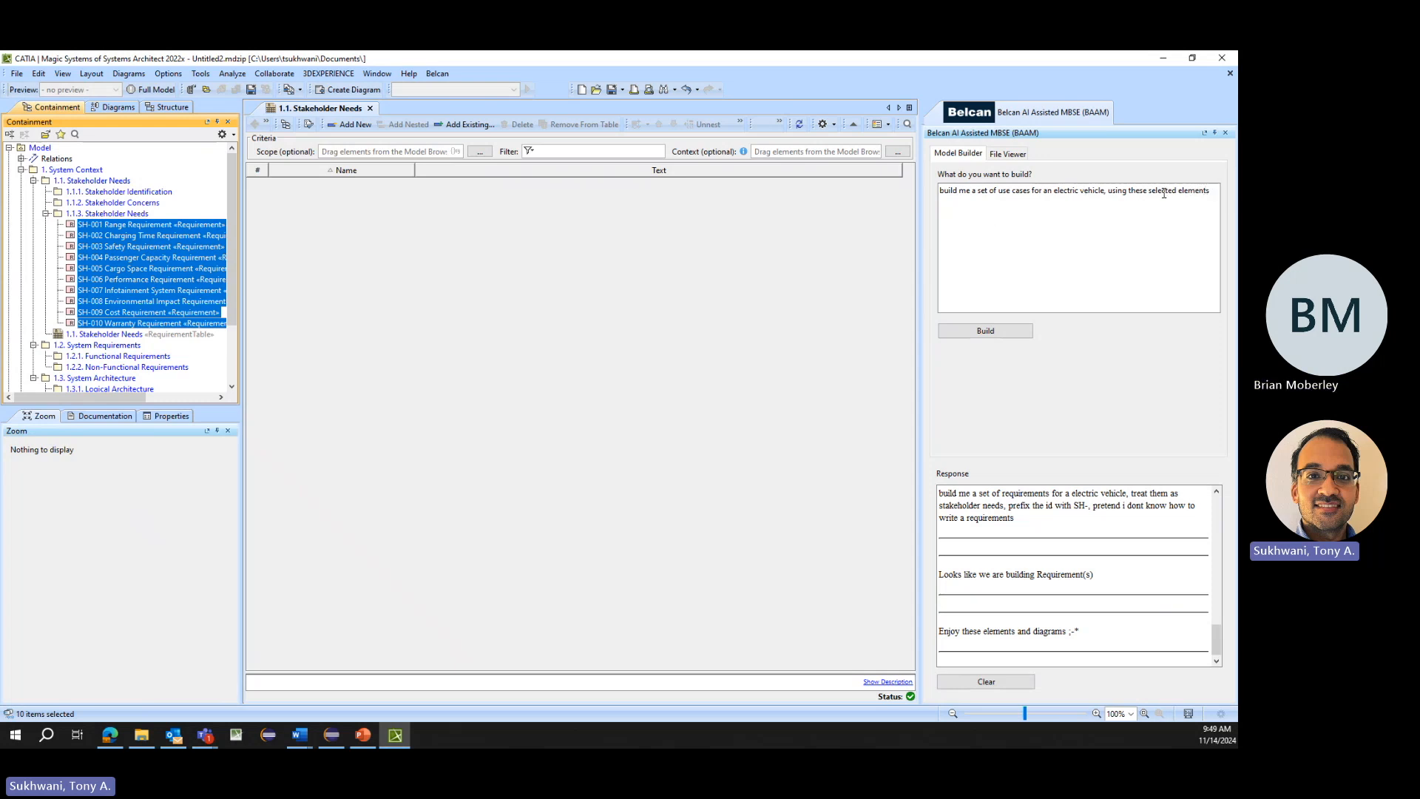
pyautogui.click(986, 332)
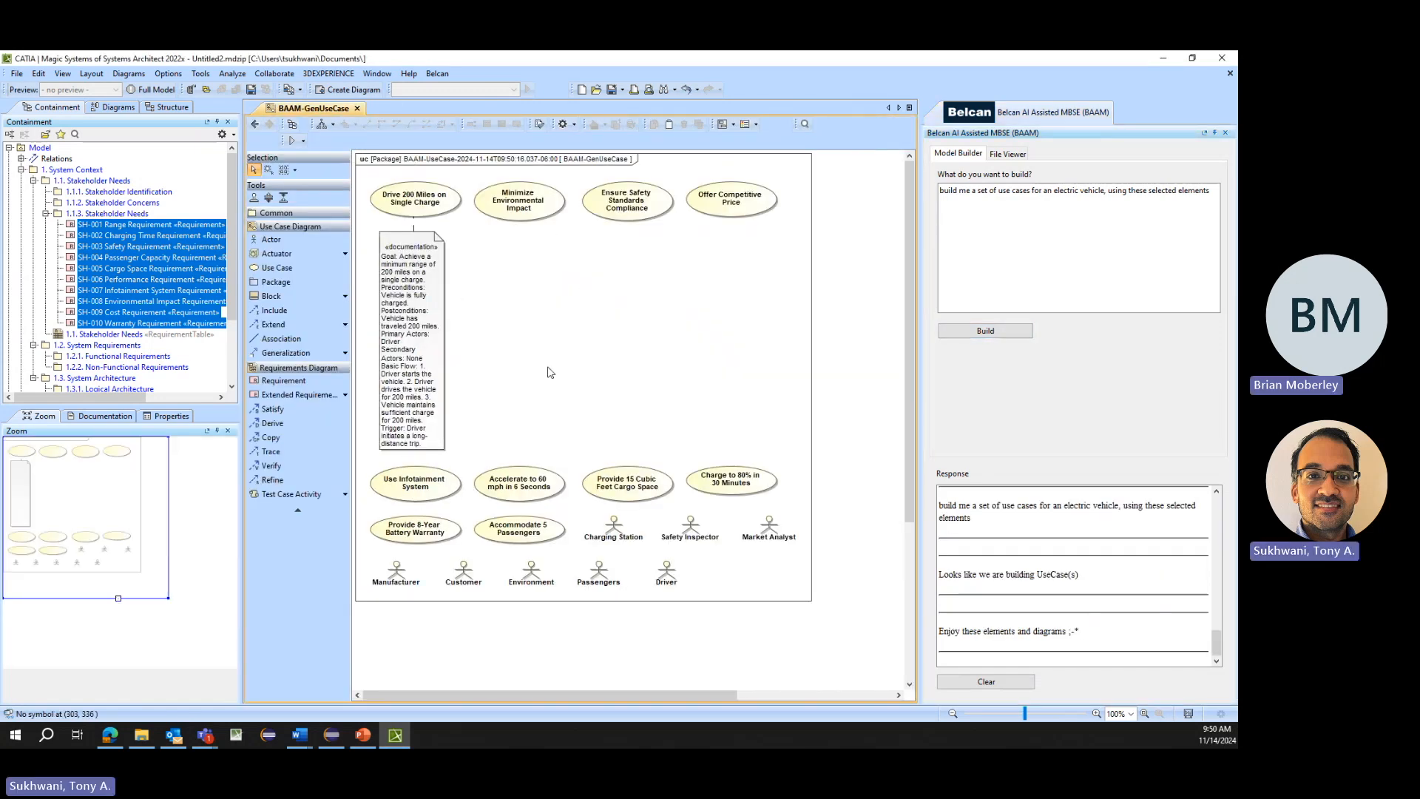
# - Display the related elements of all symbols on the use case diagram, with Association kept and Refine excluded
pyautogui.hotkey('ctrl', 'a')
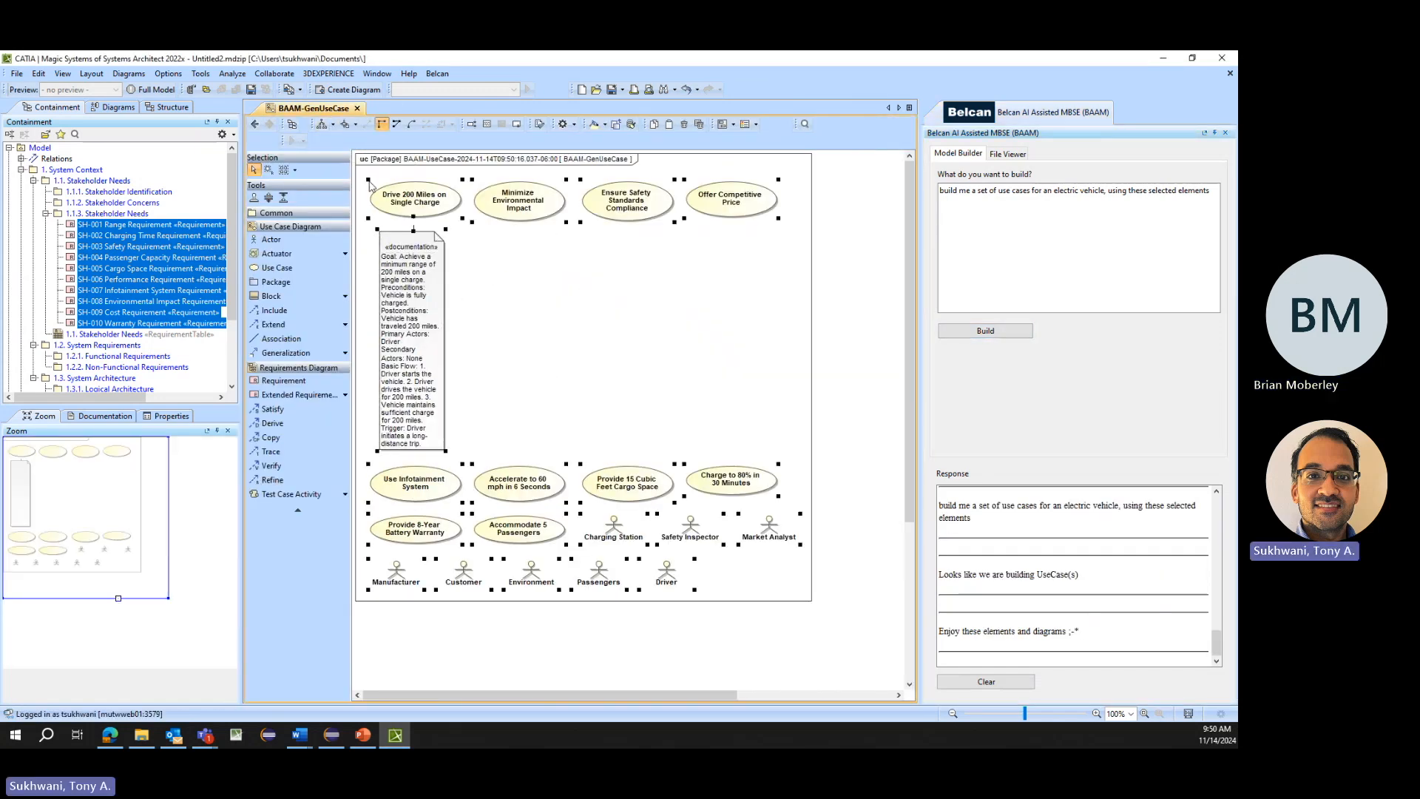
pyautogui.rightClick(505, 200)
pyautogui.moveTo(591, 283)
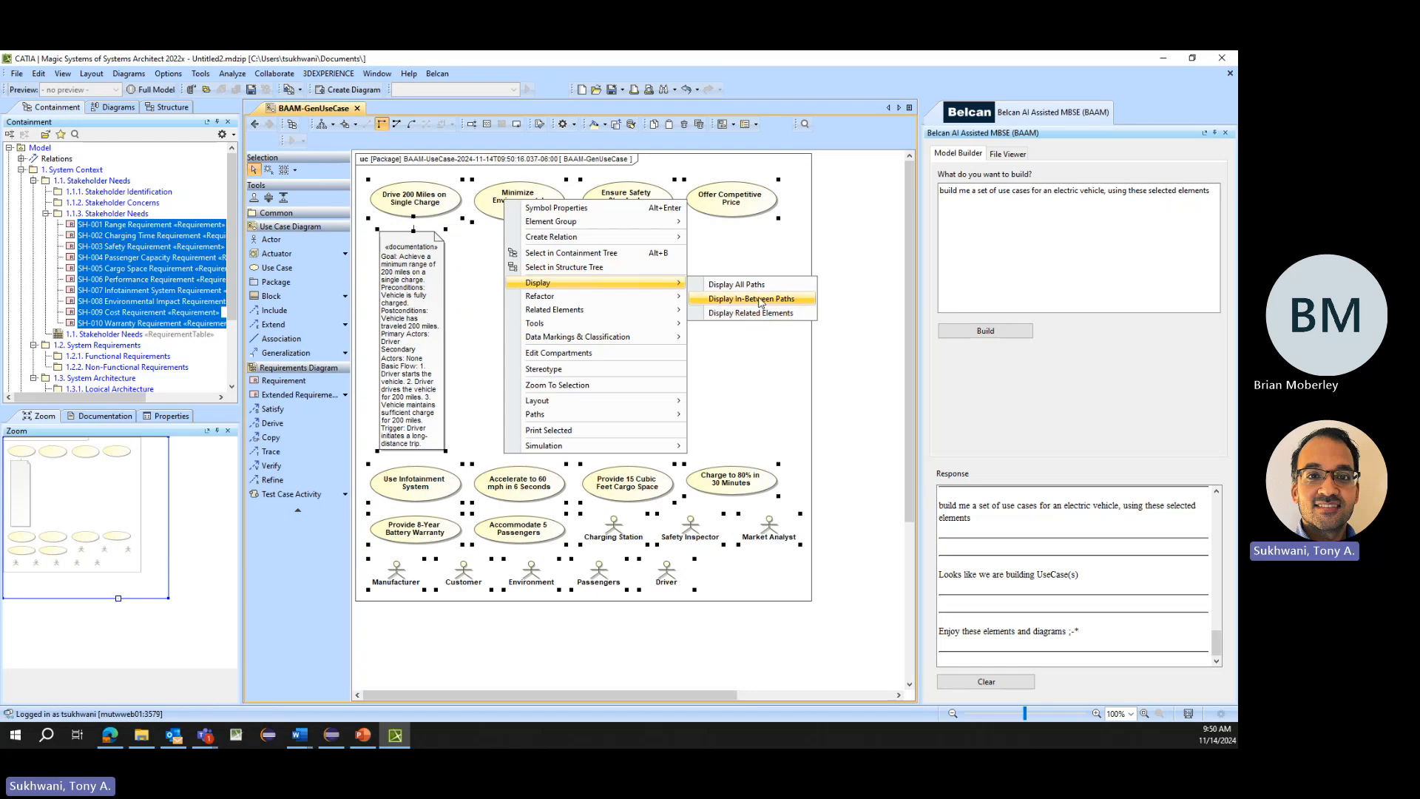
pyautogui.click(768, 313)
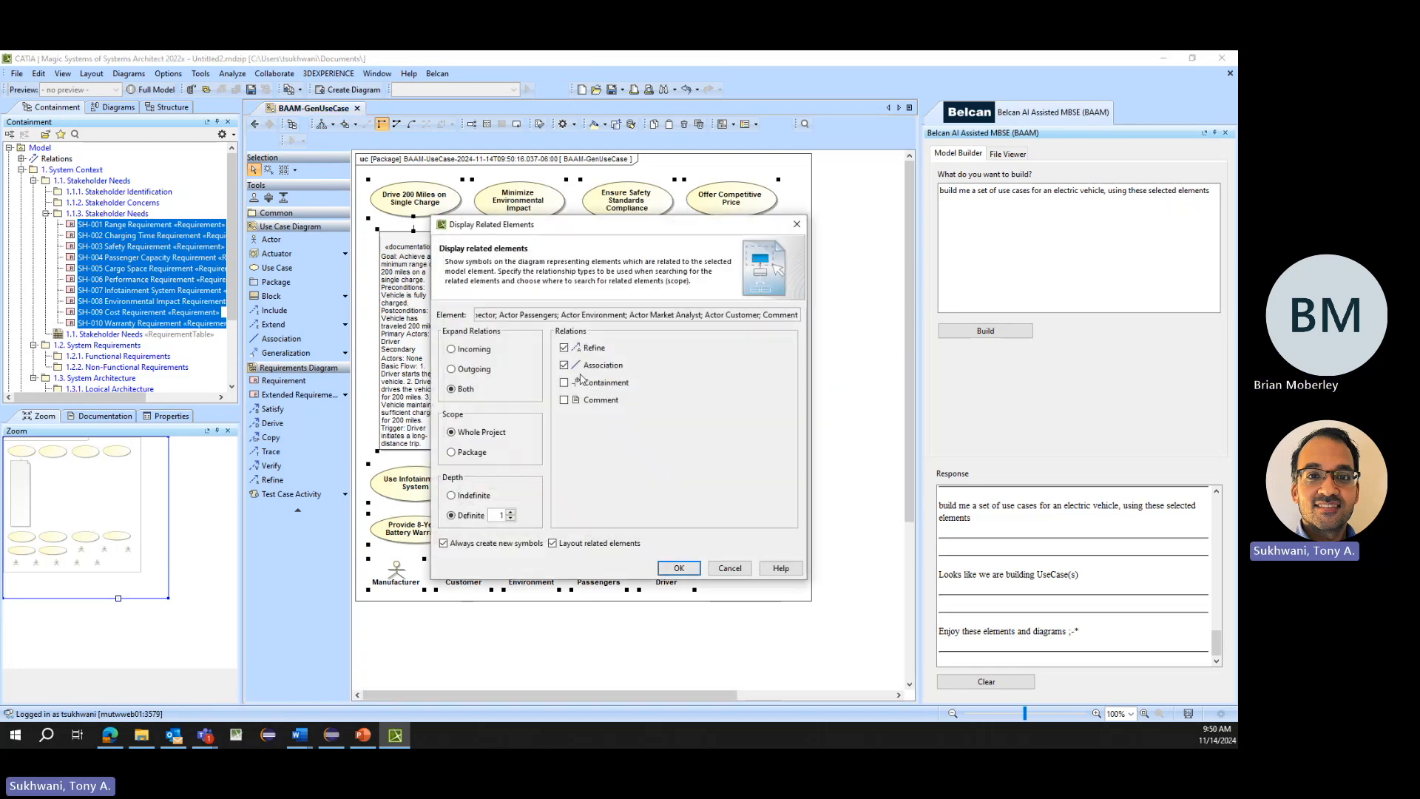
pyautogui.click(565, 347)
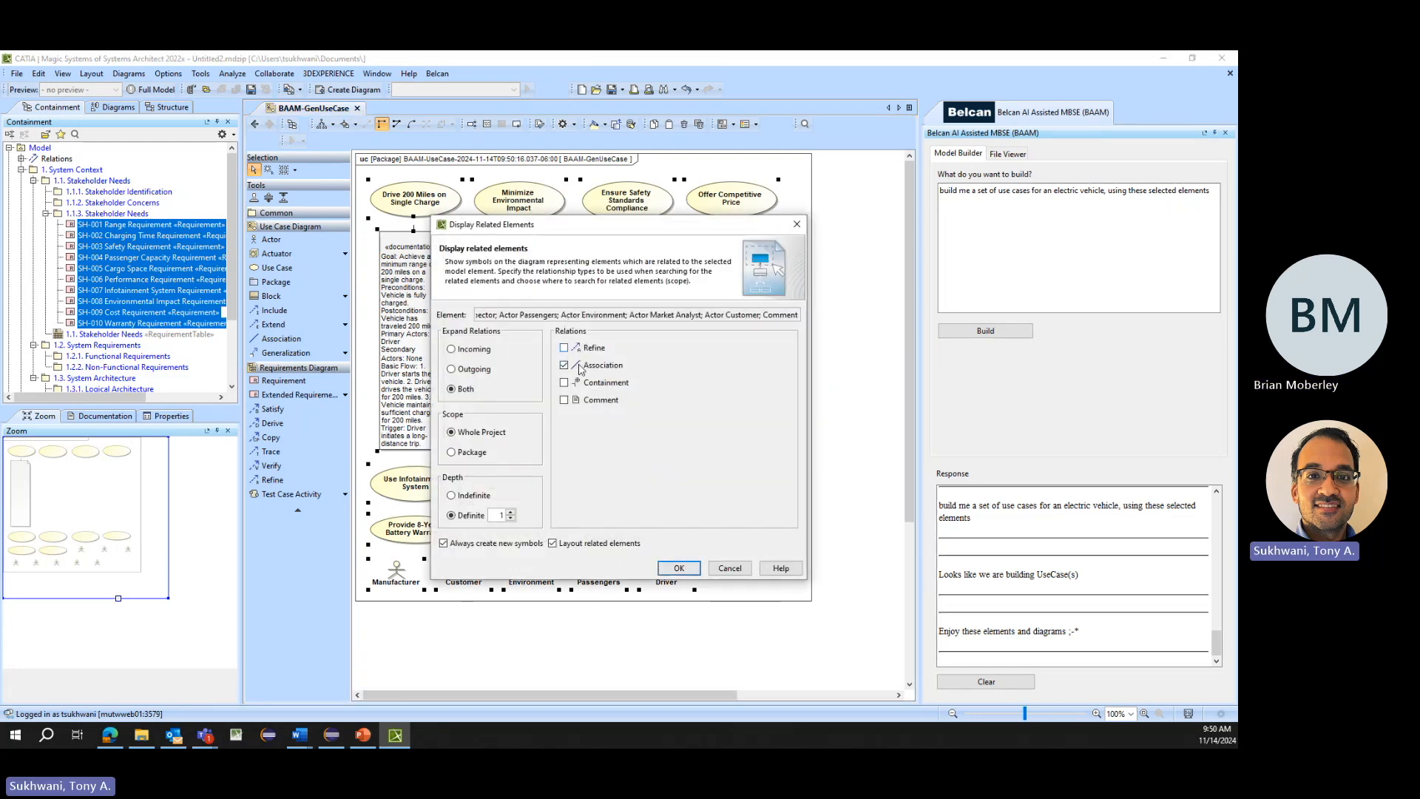
pyautogui.click(677, 569)
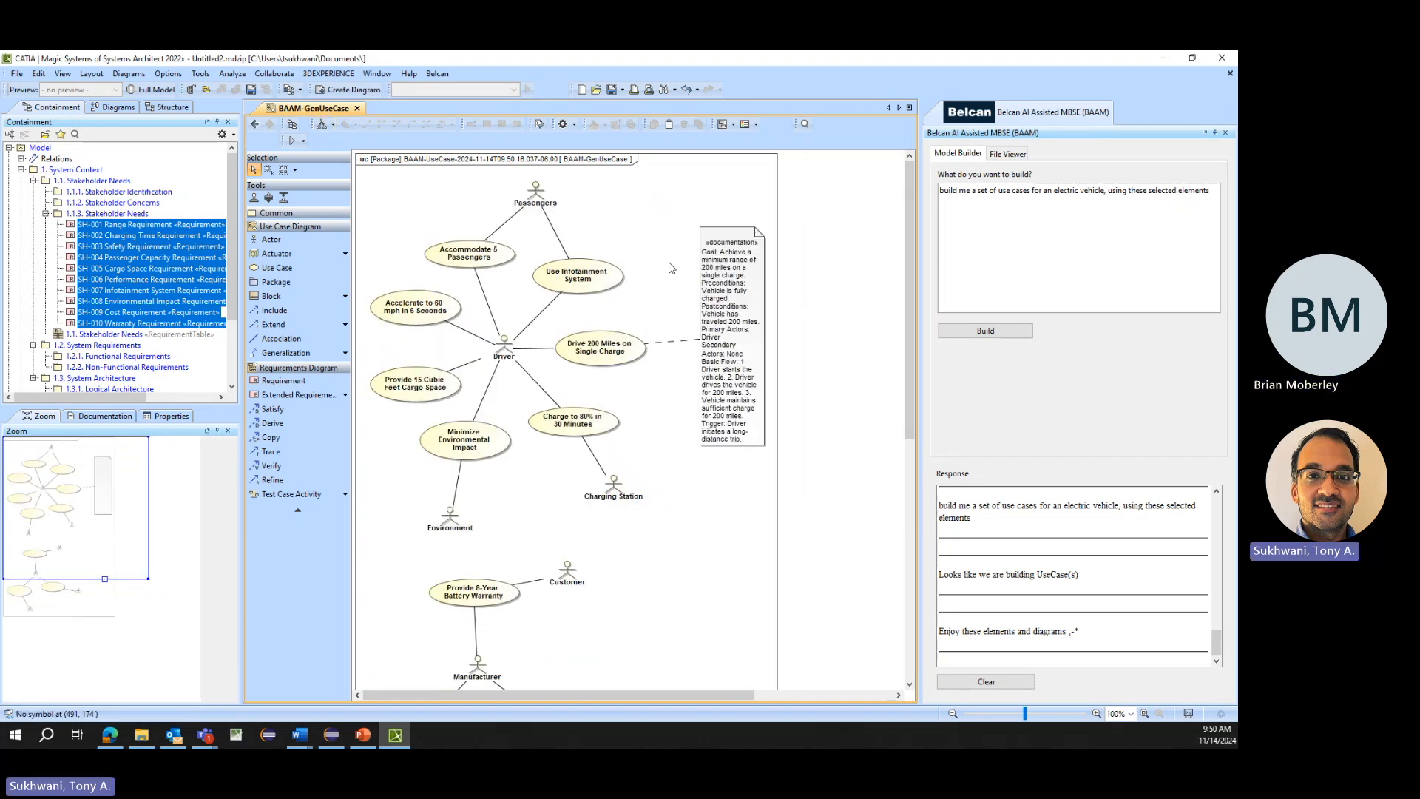
# - Widen and shorten the documentation note of the Drive 200 Miles on Single Charge use case, and review its text
pyautogui.click(758, 292)
pyautogui.moveTo(764, 444); pyautogui.dragTo(850, 413)
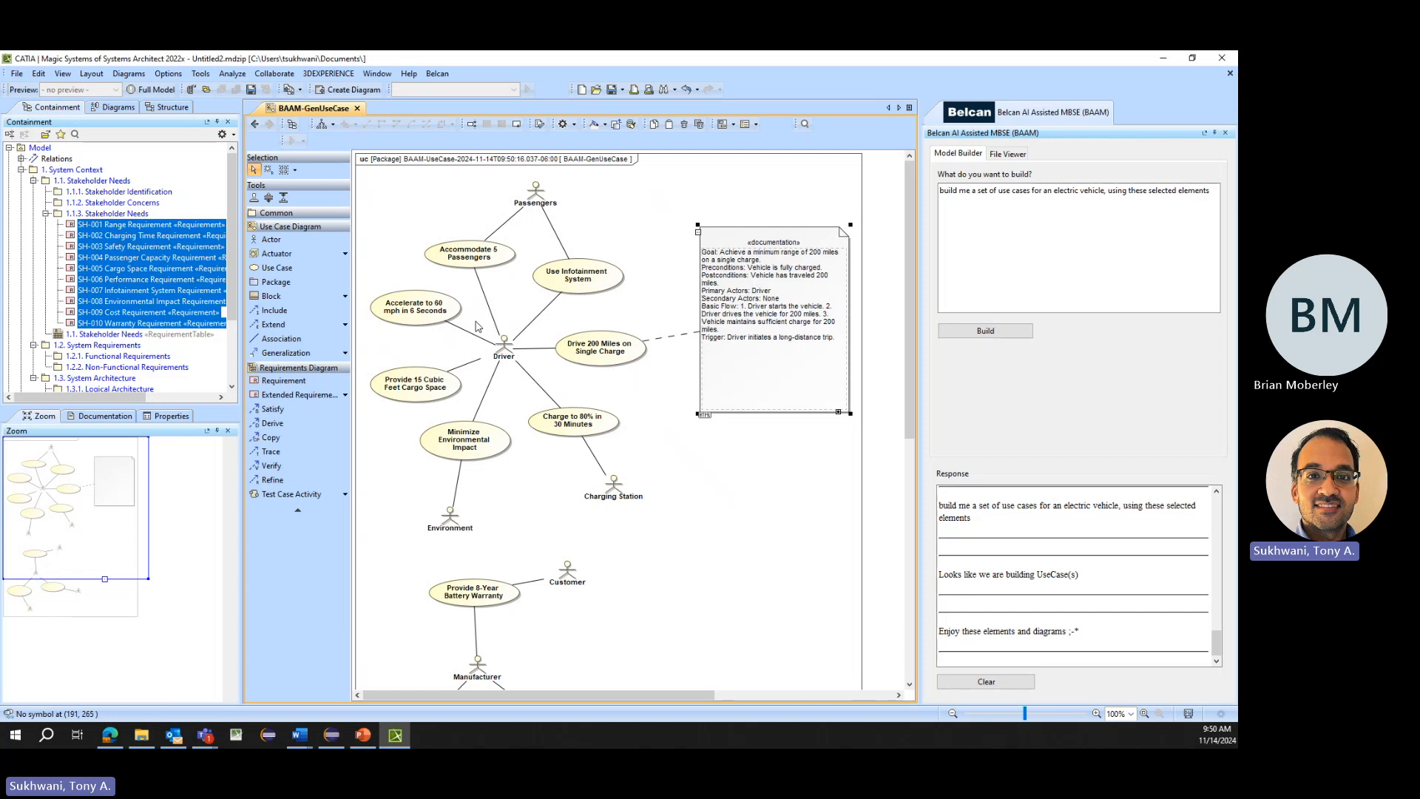
pyautogui.click(791, 257)
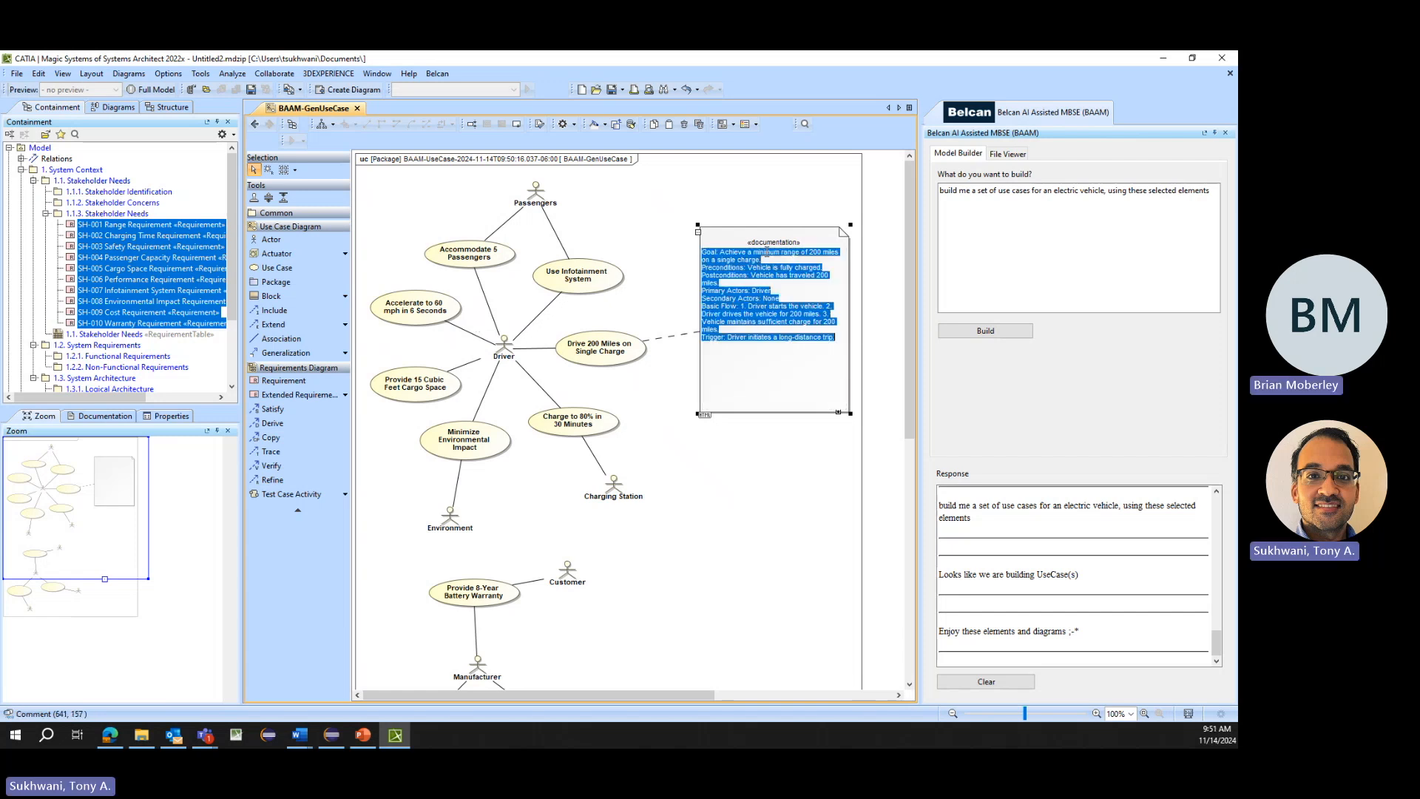
pyautogui.click(787, 234)
pyautogui.click(616, 338)
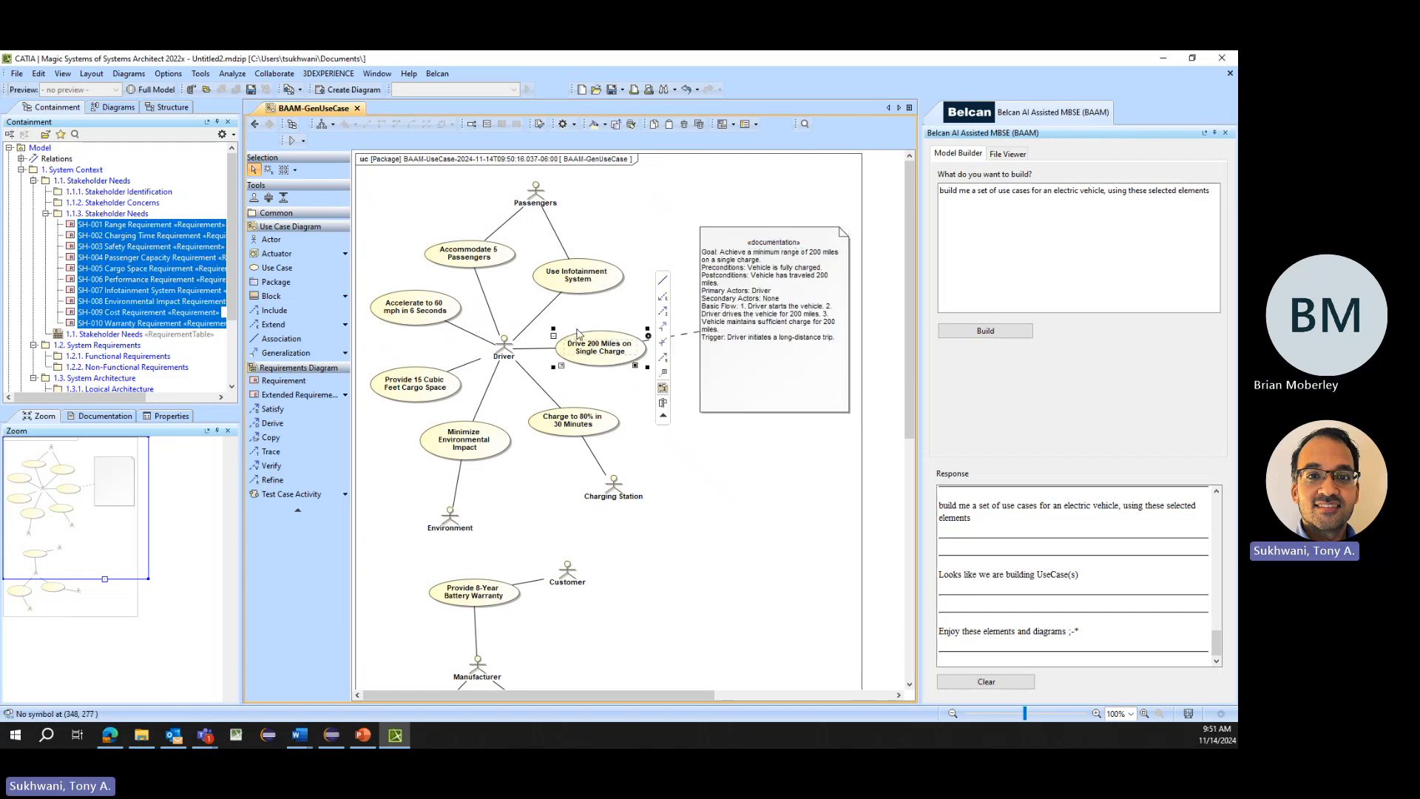
pyautogui.click(739, 261)
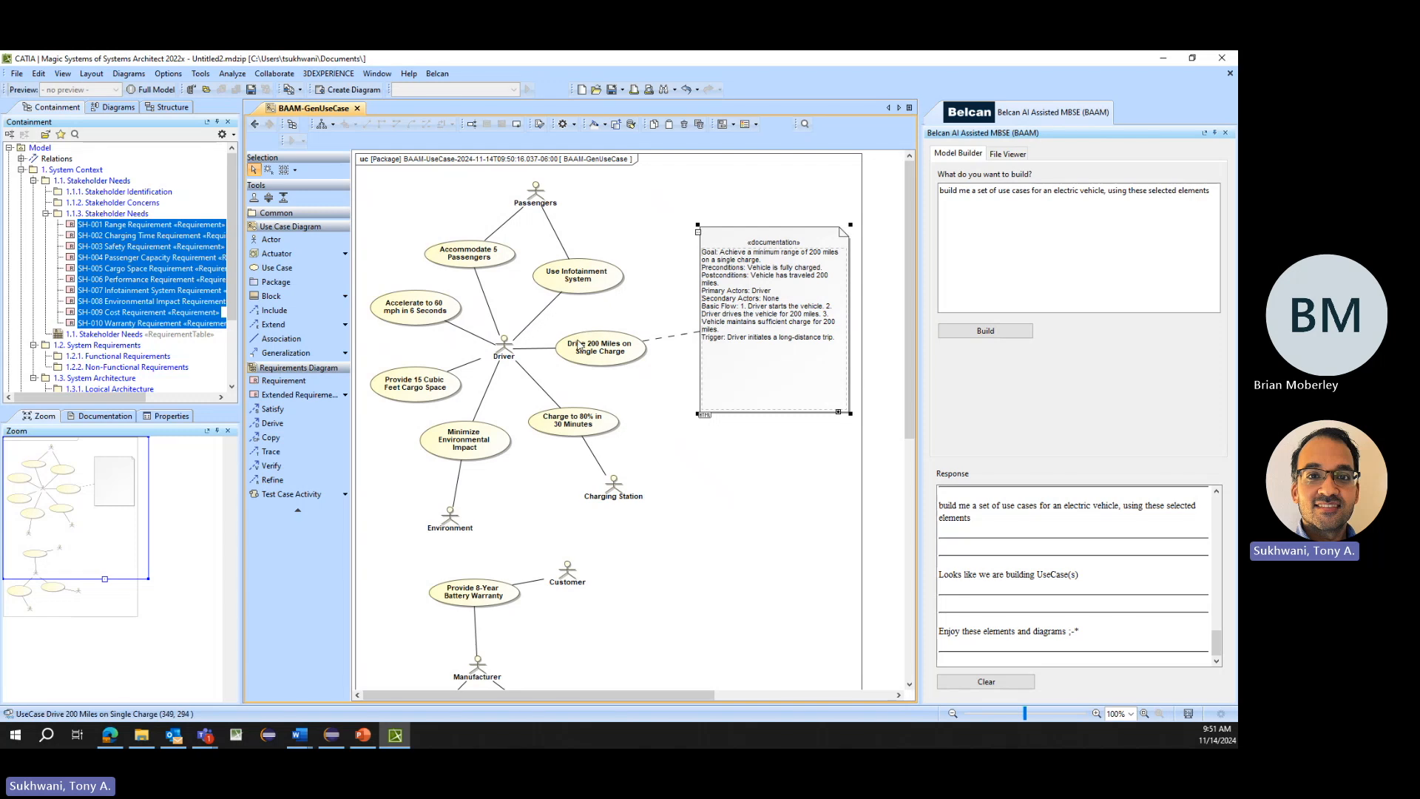
# - Move the Passengers actor so it sits above and to the right of the Use Infotainment System use case
pyautogui.moveTo(535, 189); pyautogui.dragTo(630, 215)
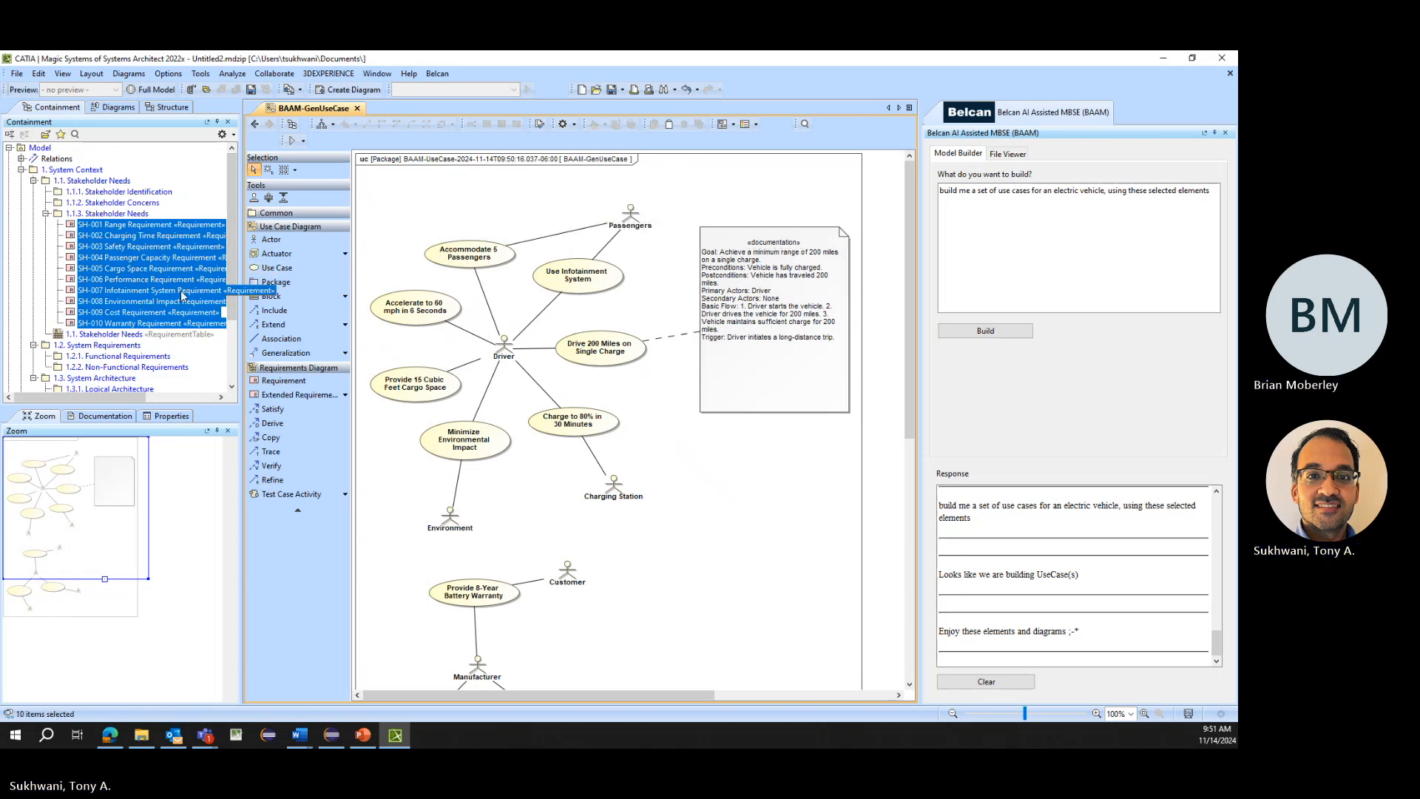
# - Open the 1.1. Stakeholder Needs requirement table and set its scope to the 1.1.3. Stakeholder Needs package
pyautogui.doubleClick(104, 335)
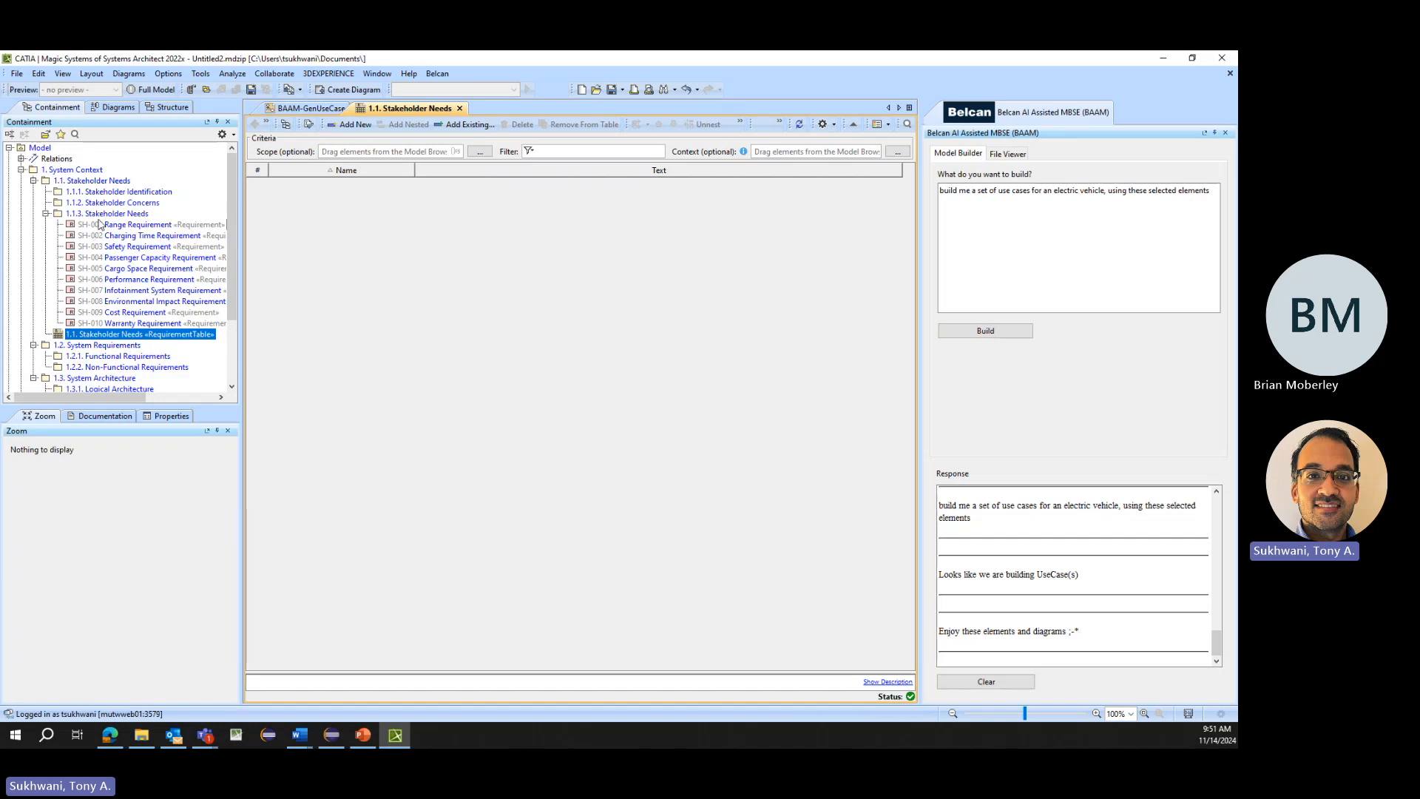
pyautogui.moveTo(363, 156); pyautogui.dragTo(364, 152)
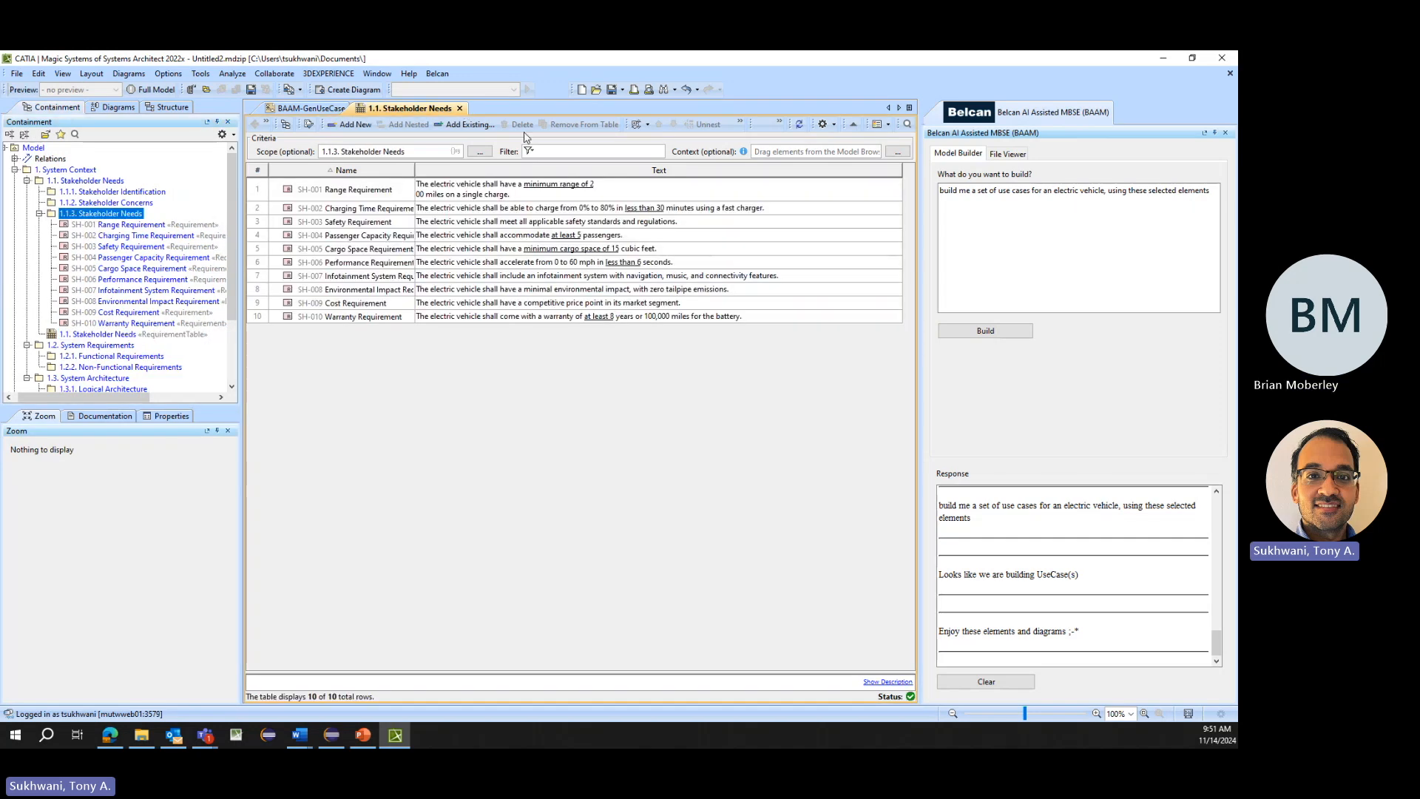
pyautogui.click(618, 186)
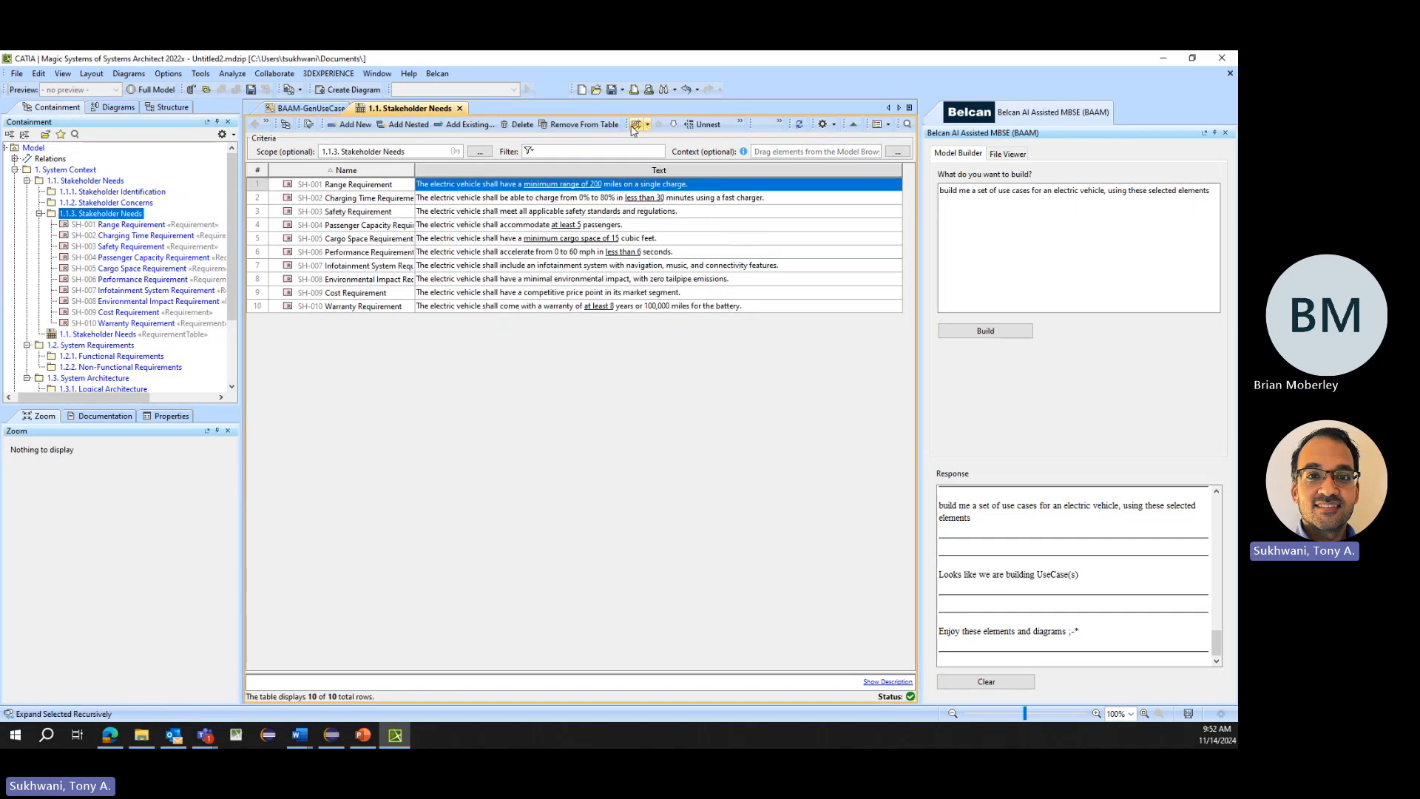
# - Add the Refined By column to the requirement table, narrow the Text column and widen Refined By to show the full use case names
pyautogui.click(740, 124)
pyautogui.click(720, 140)
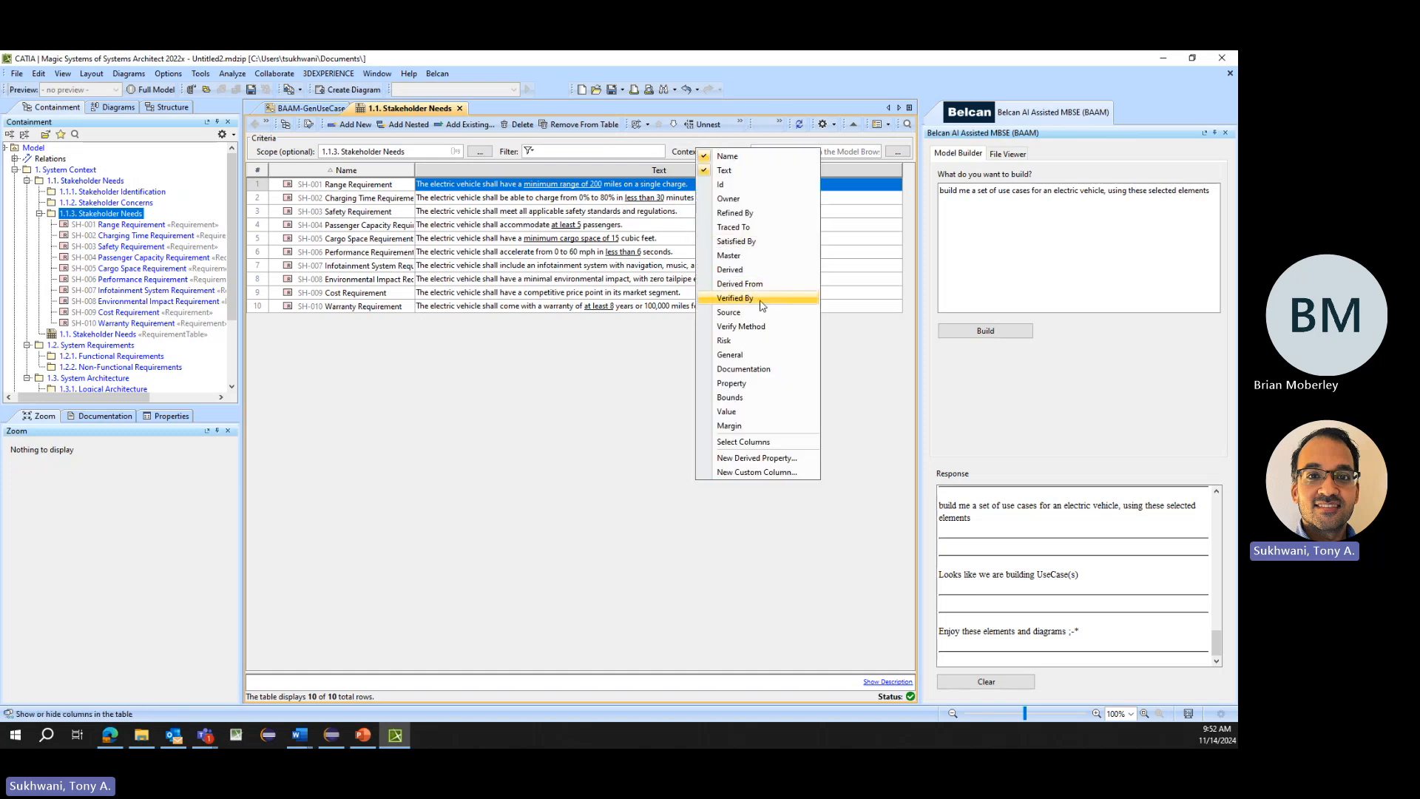
pyautogui.click(735, 213)
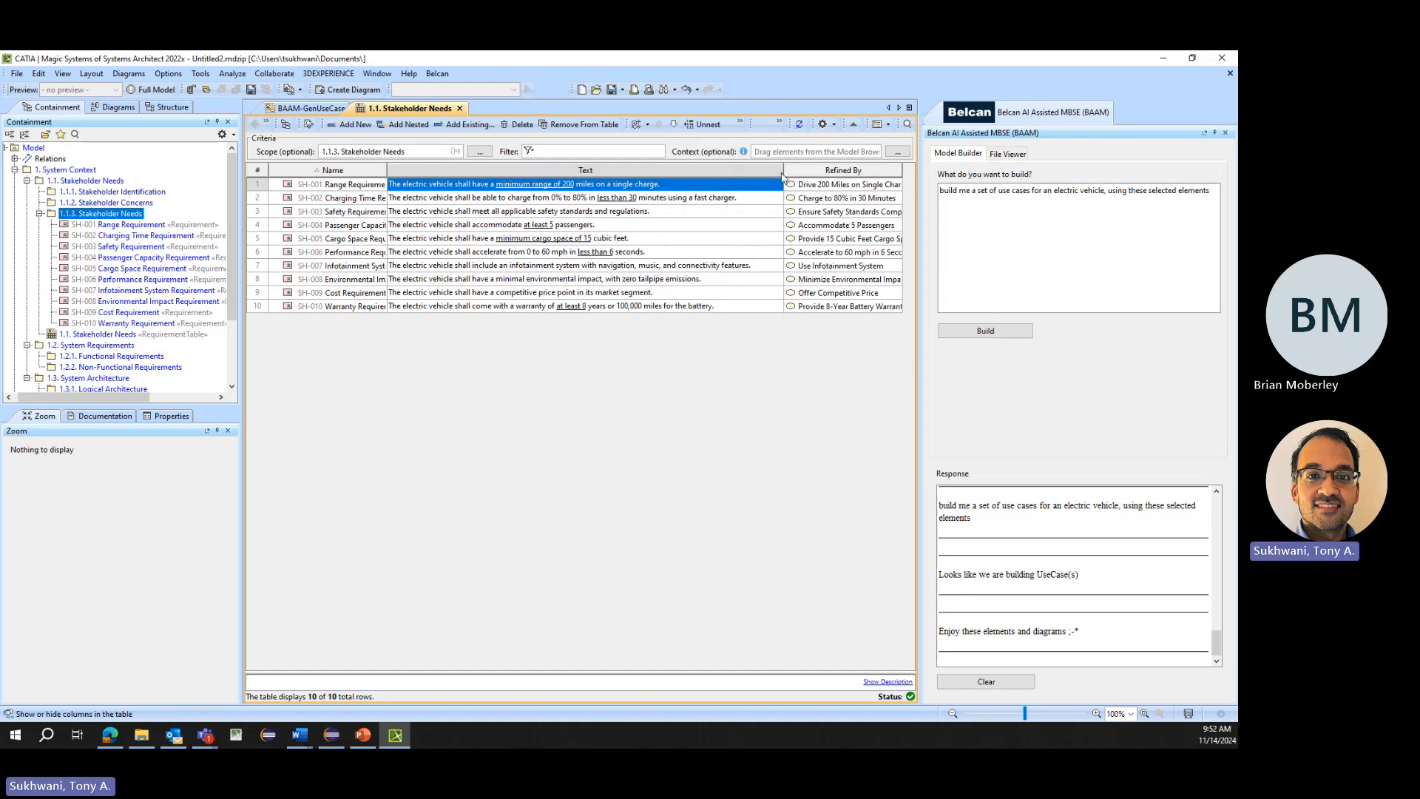
pyautogui.moveTo(784, 172); pyautogui.dragTo(715, 171)
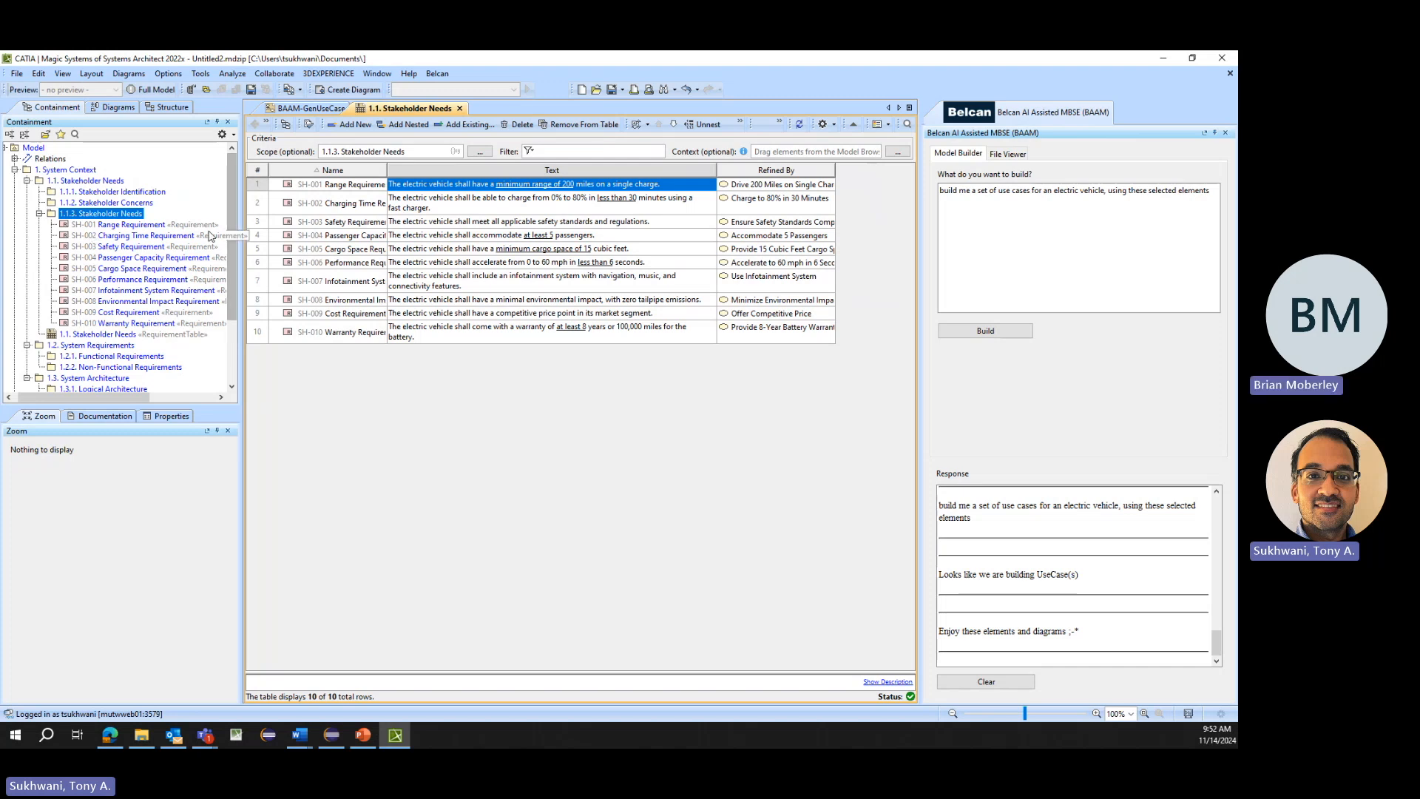
pyautogui.click(105, 225)
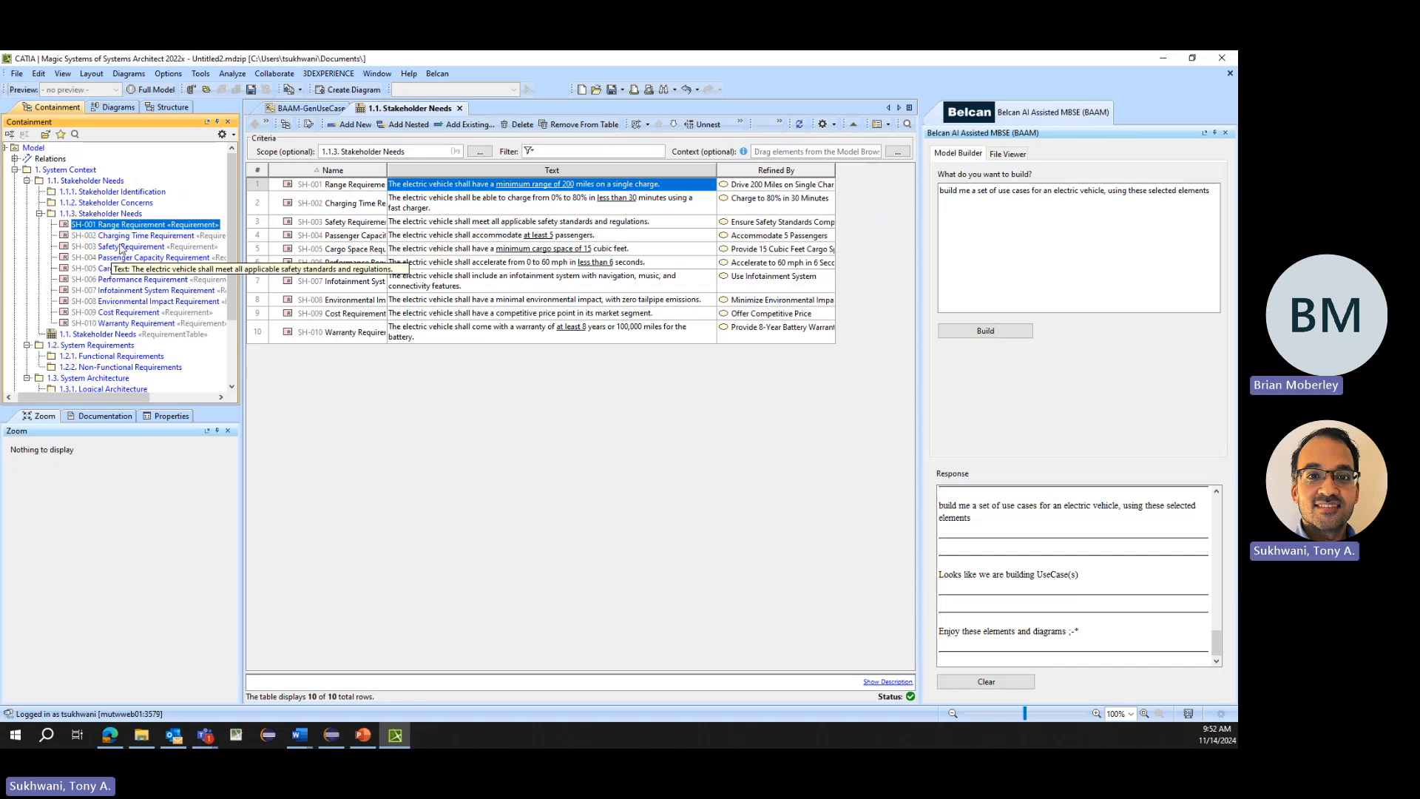
pyautogui.doubleClick(835, 169)
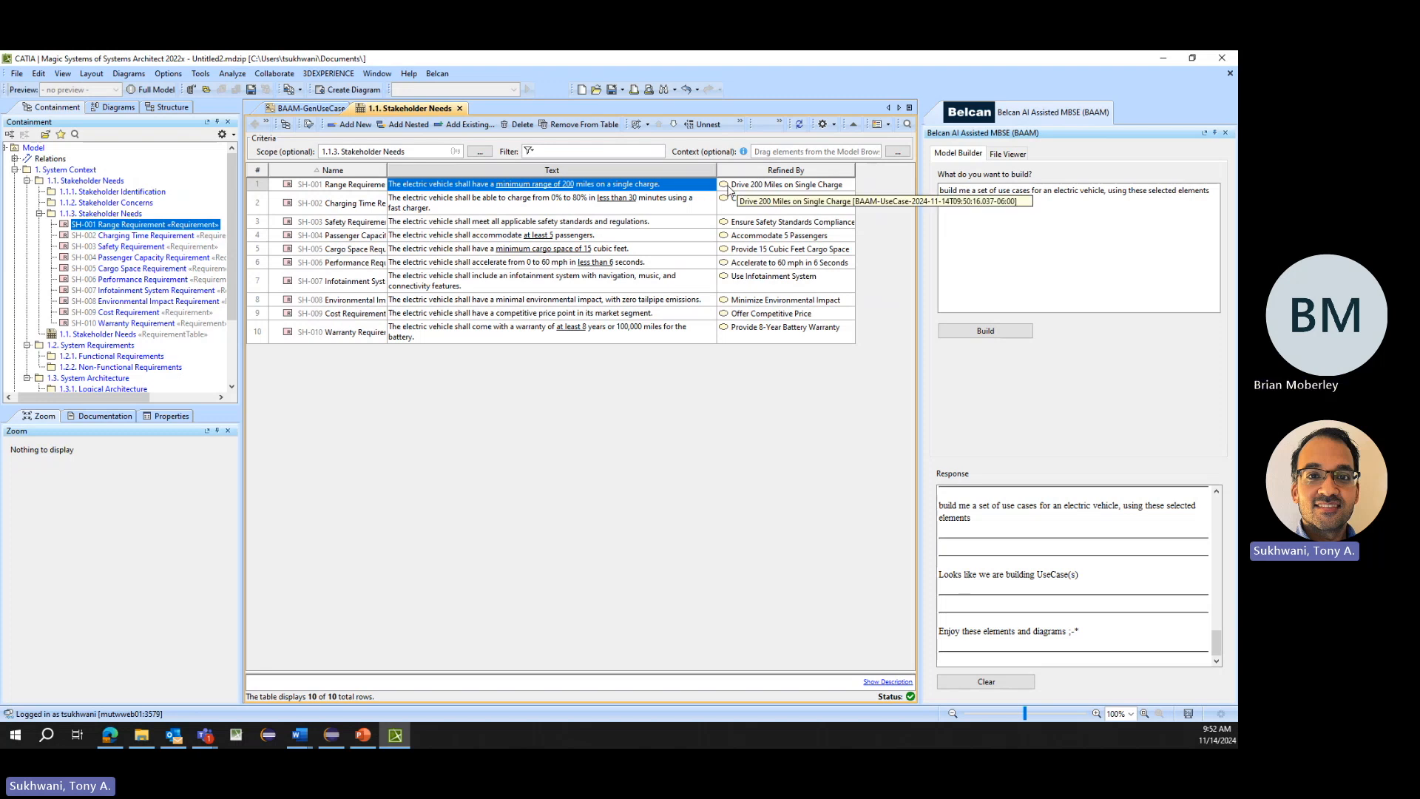
pyautogui.moveTo(856, 170); pyautogui.dragTo(807, 336)
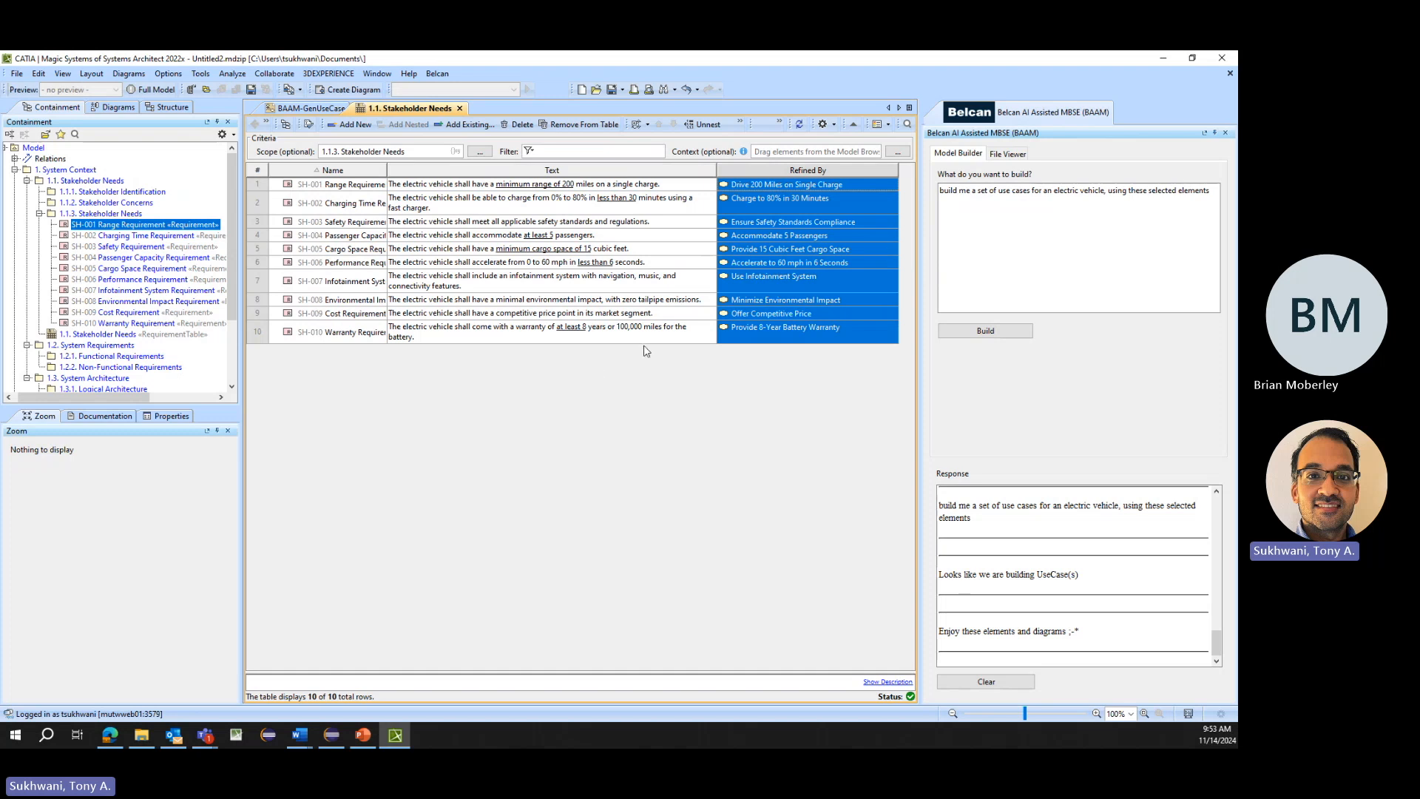
# - Try extending the prompt with ", from your" and view the files available to the assistant in the File Viewer
pyautogui.scroll(-3, 74, 262)
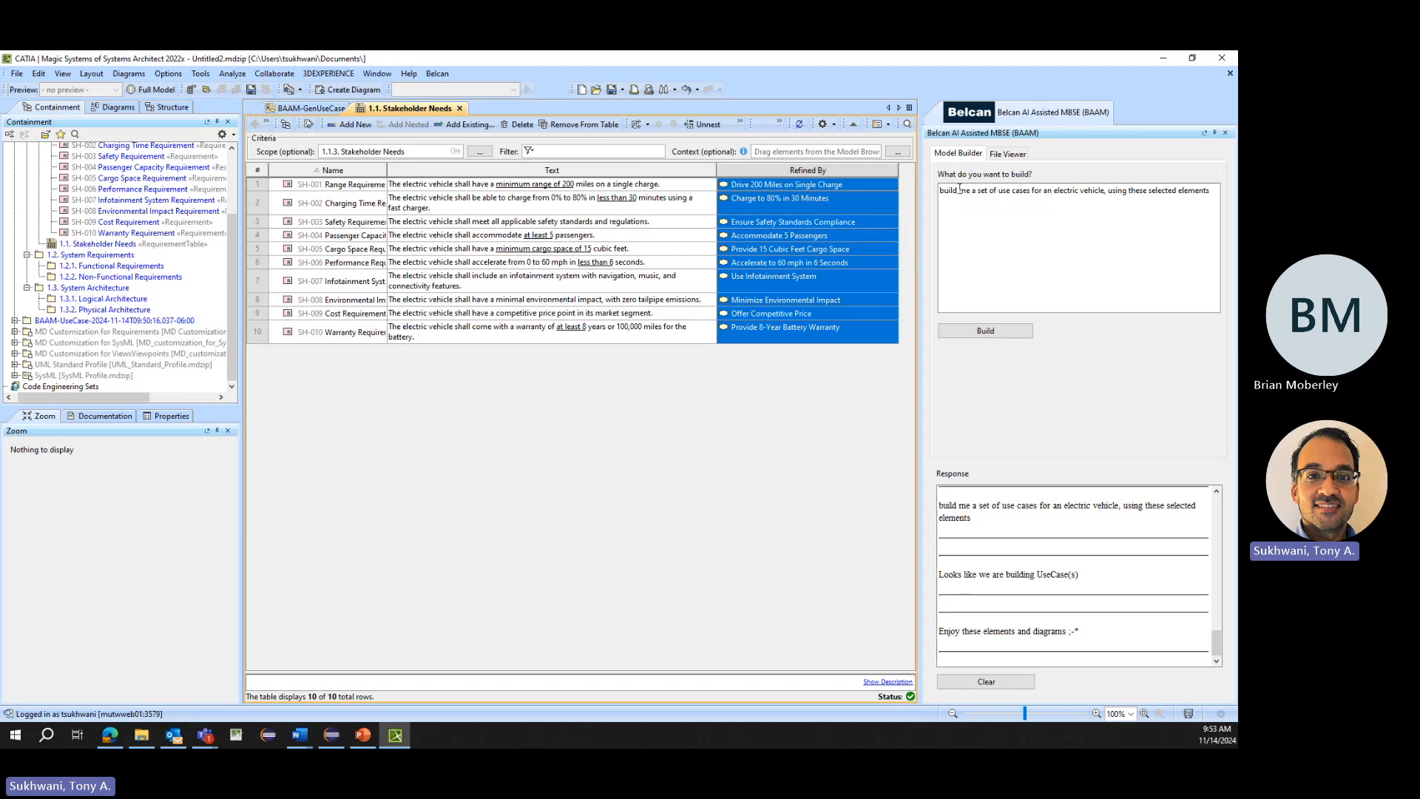
pyautogui.moveTo(958, 190); pyautogui.dragTo(934, 188)
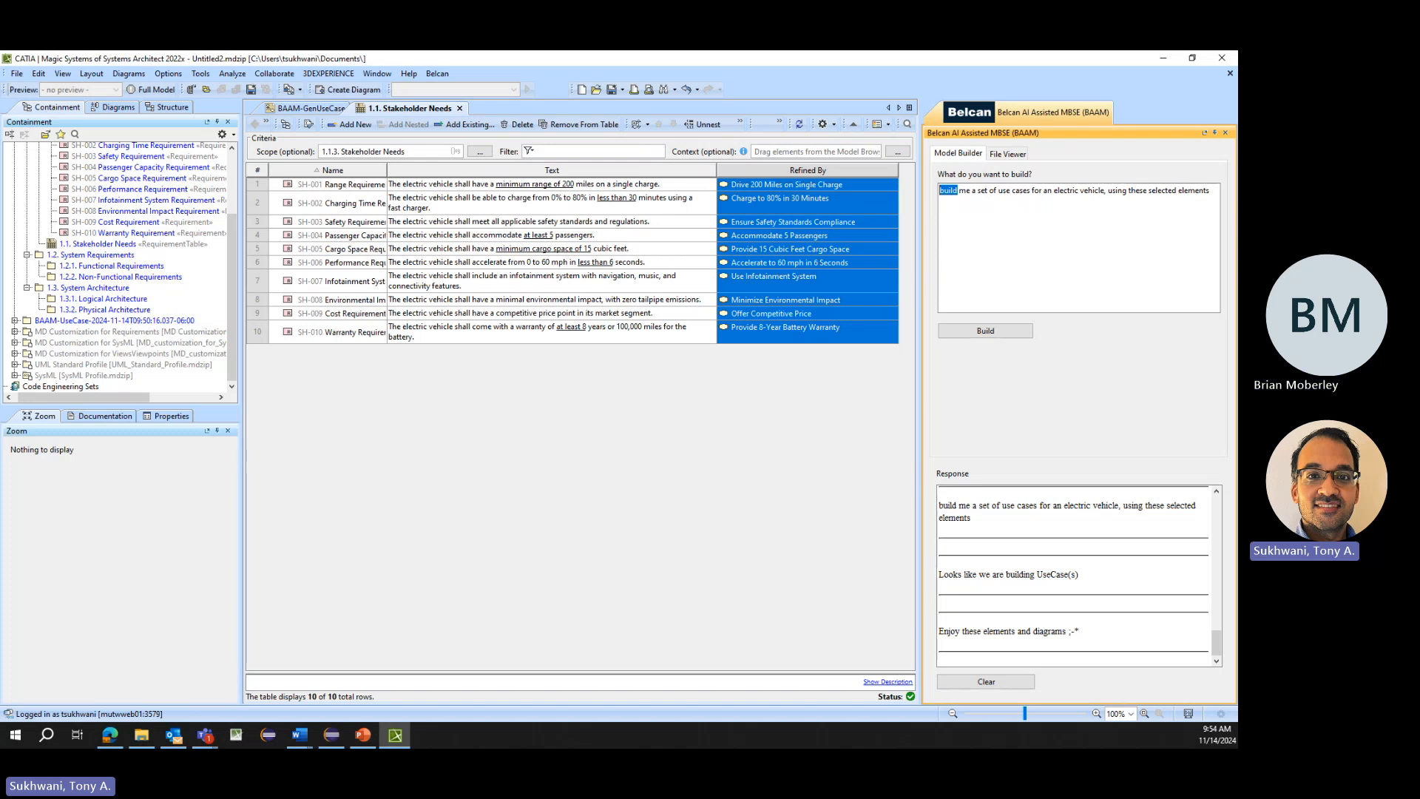
pyautogui.click(1218, 191)
pyautogui.write(', from your files')
pyautogui.moveTo(991, 201); pyautogui.dragTo(934, 202)
pyautogui.click(1001, 203)
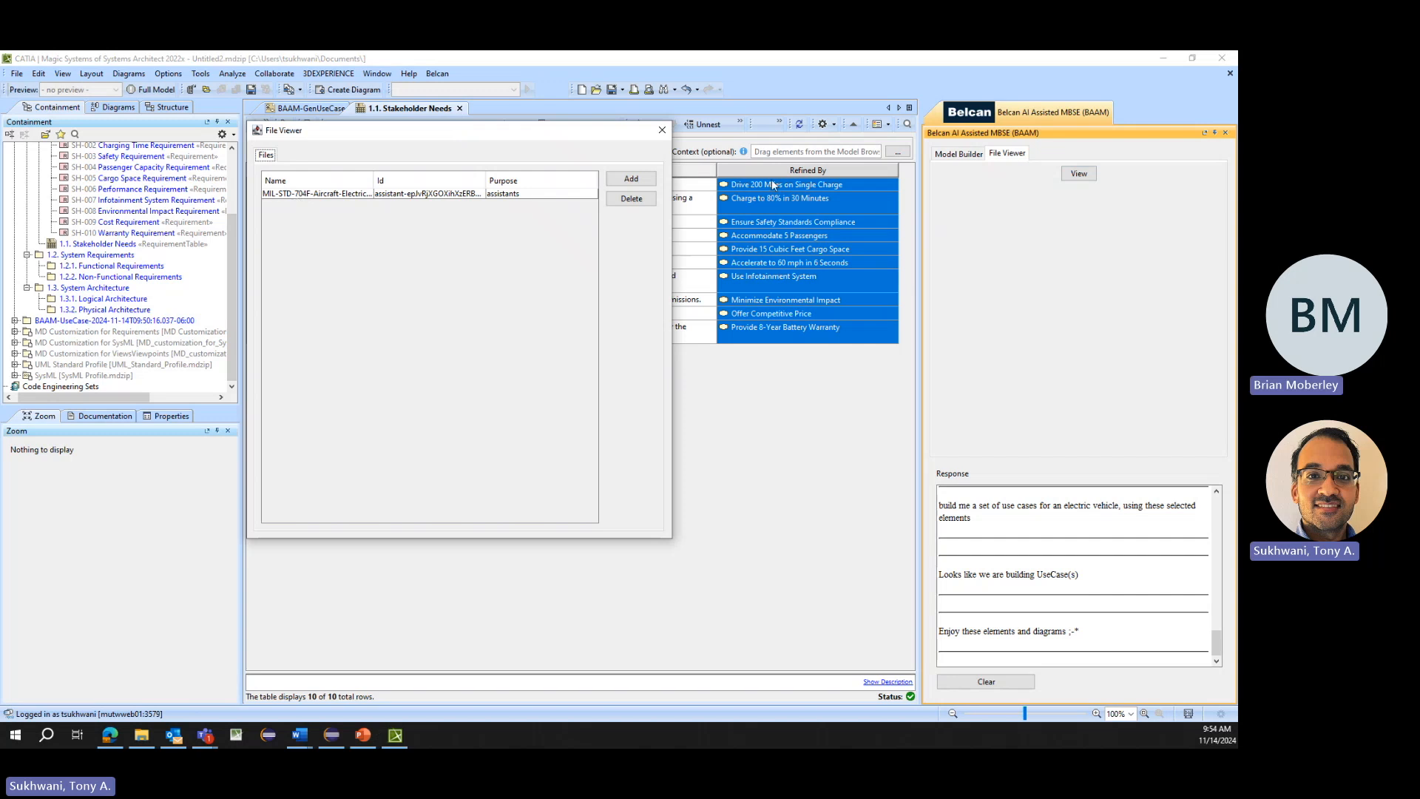
pyautogui.click(662, 130)
pyautogui.click(958, 155)
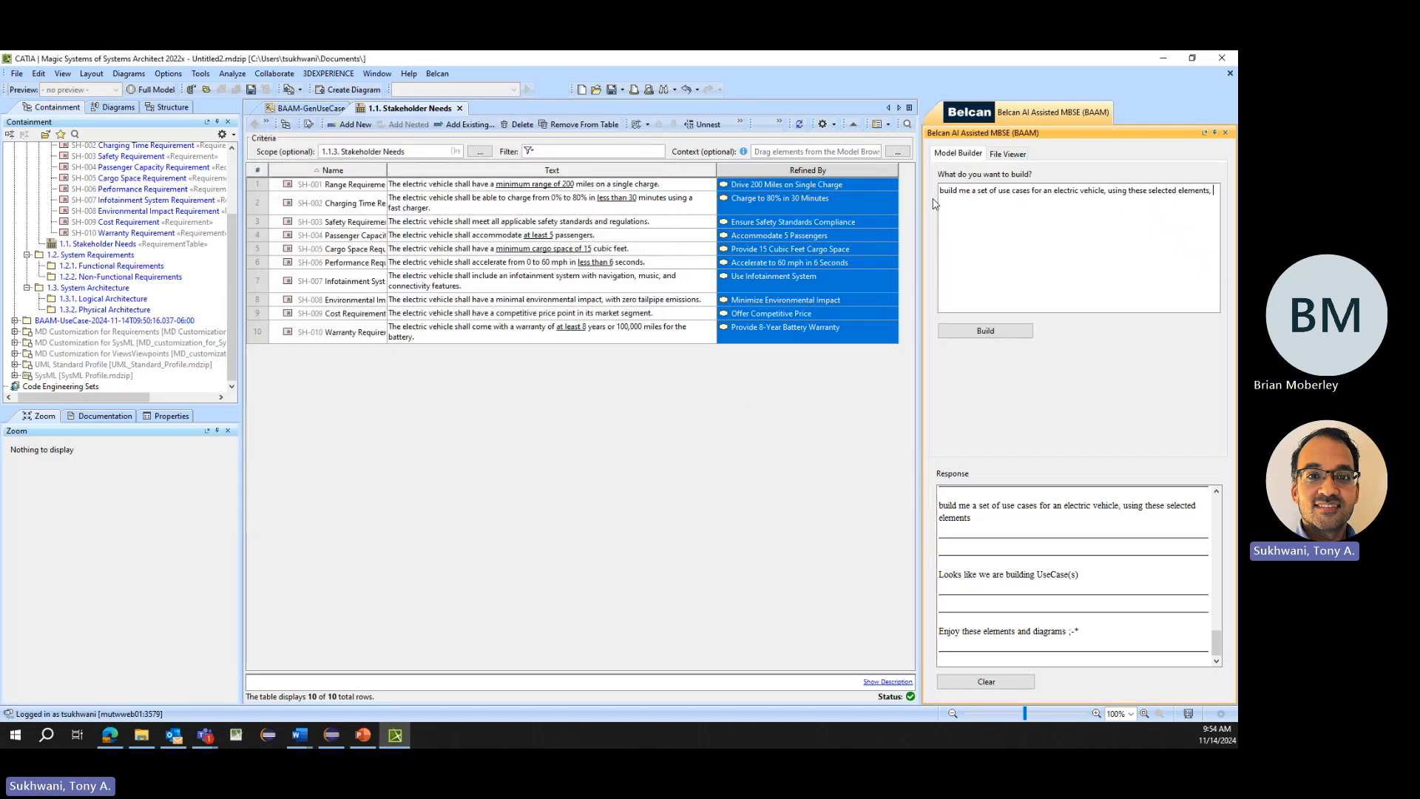
pyautogui.doubleClick(957, 190)
pyautogui.moveTo(963, 187); pyautogui.dragTo(1207, 192)
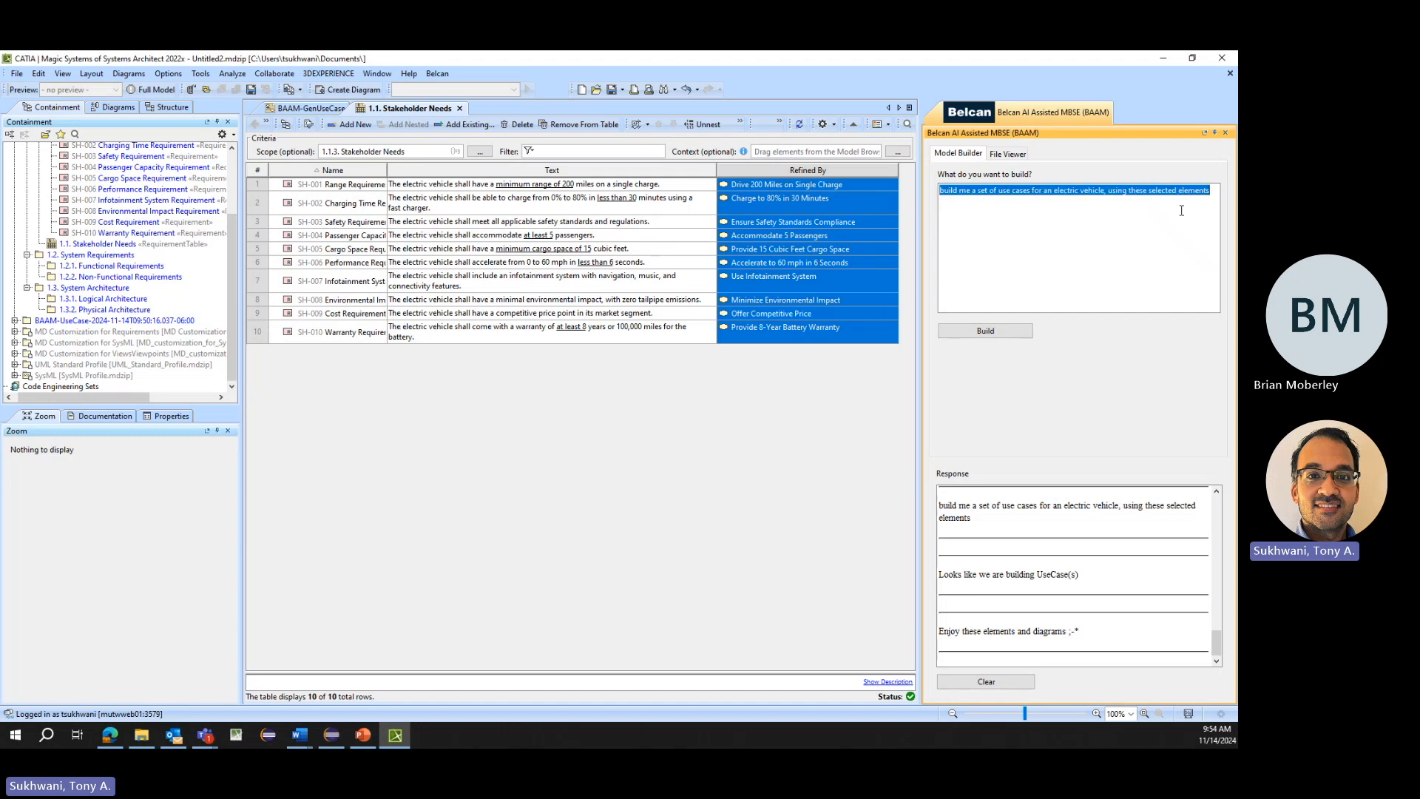
# - Expand the generated BAAM-UseCase package in the model tree and review its diagram, actors and use cases
pyautogui.click(1030, 191)
pyautogui.moveTo(1030, 192); pyautogui.dragTo(1000, 192)
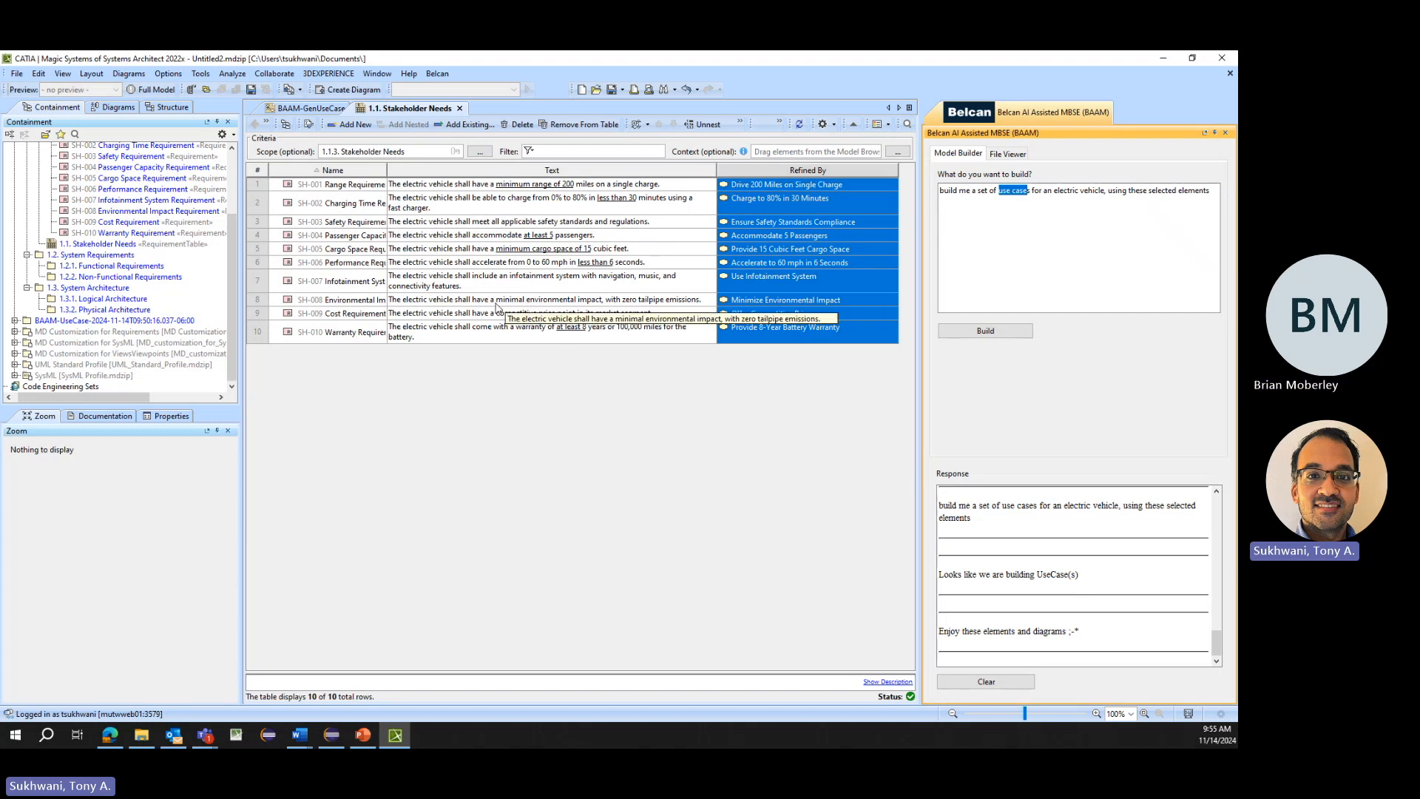
pyautogui.click(15, 320)
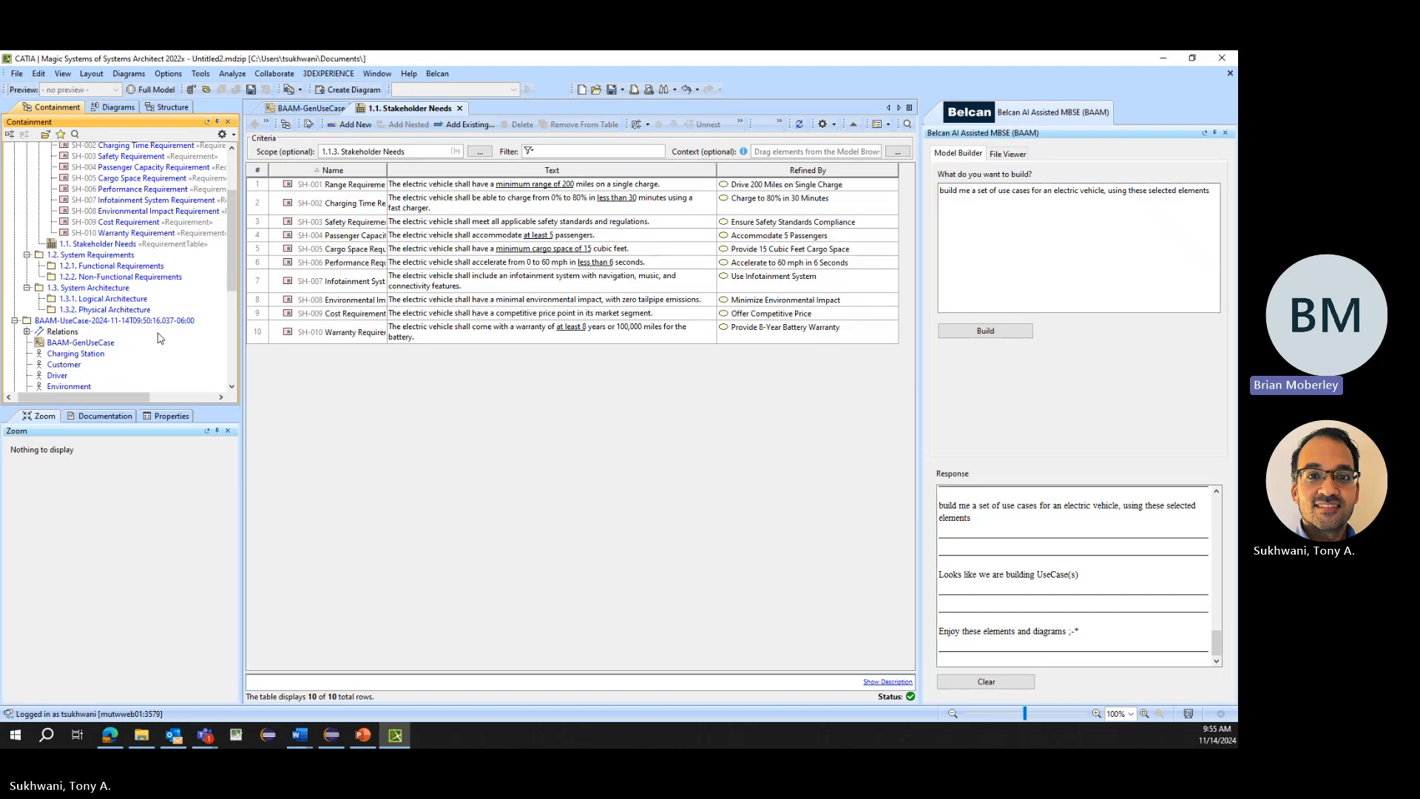
pyautogui.scroll(-2, 161, 338)
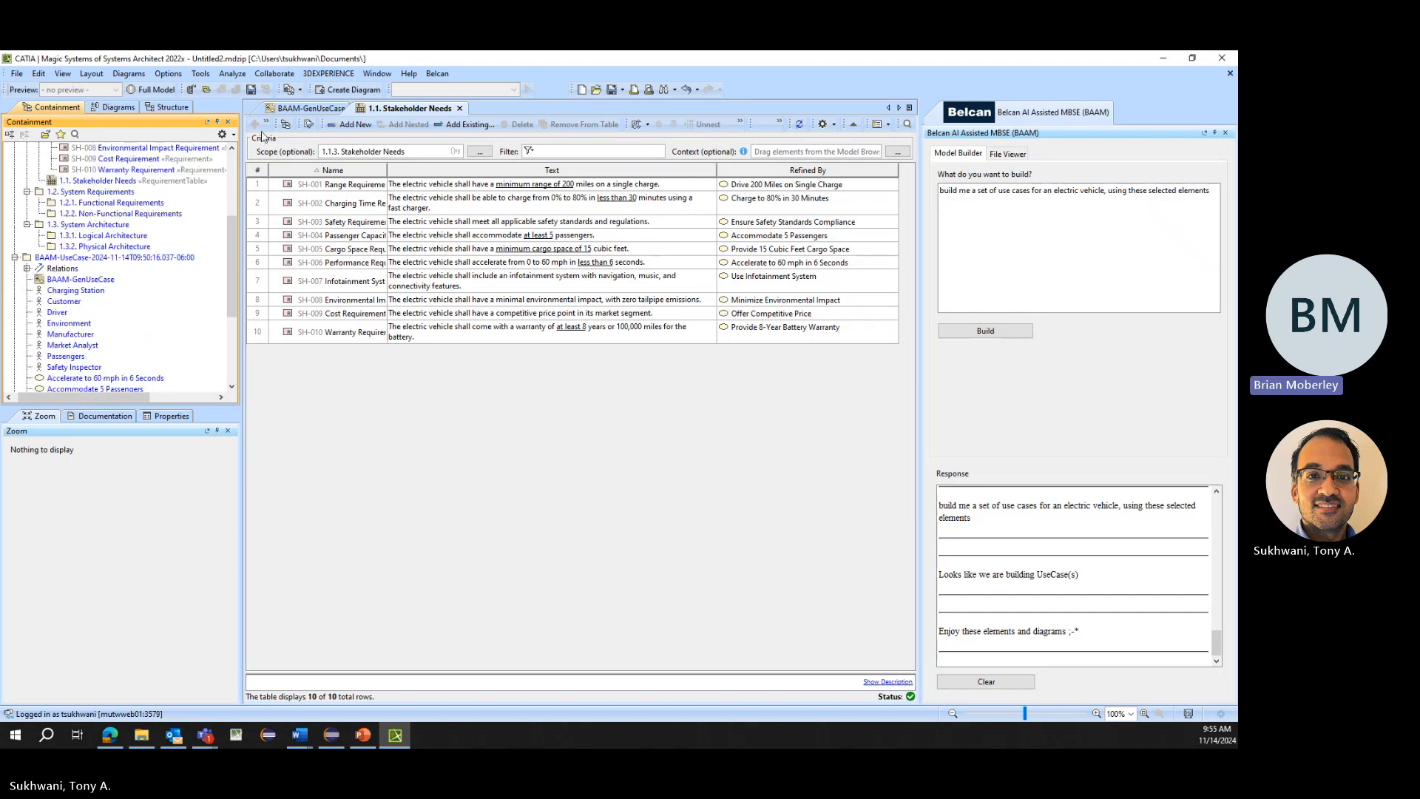
pyautogui.scroll(5, 167, 251)
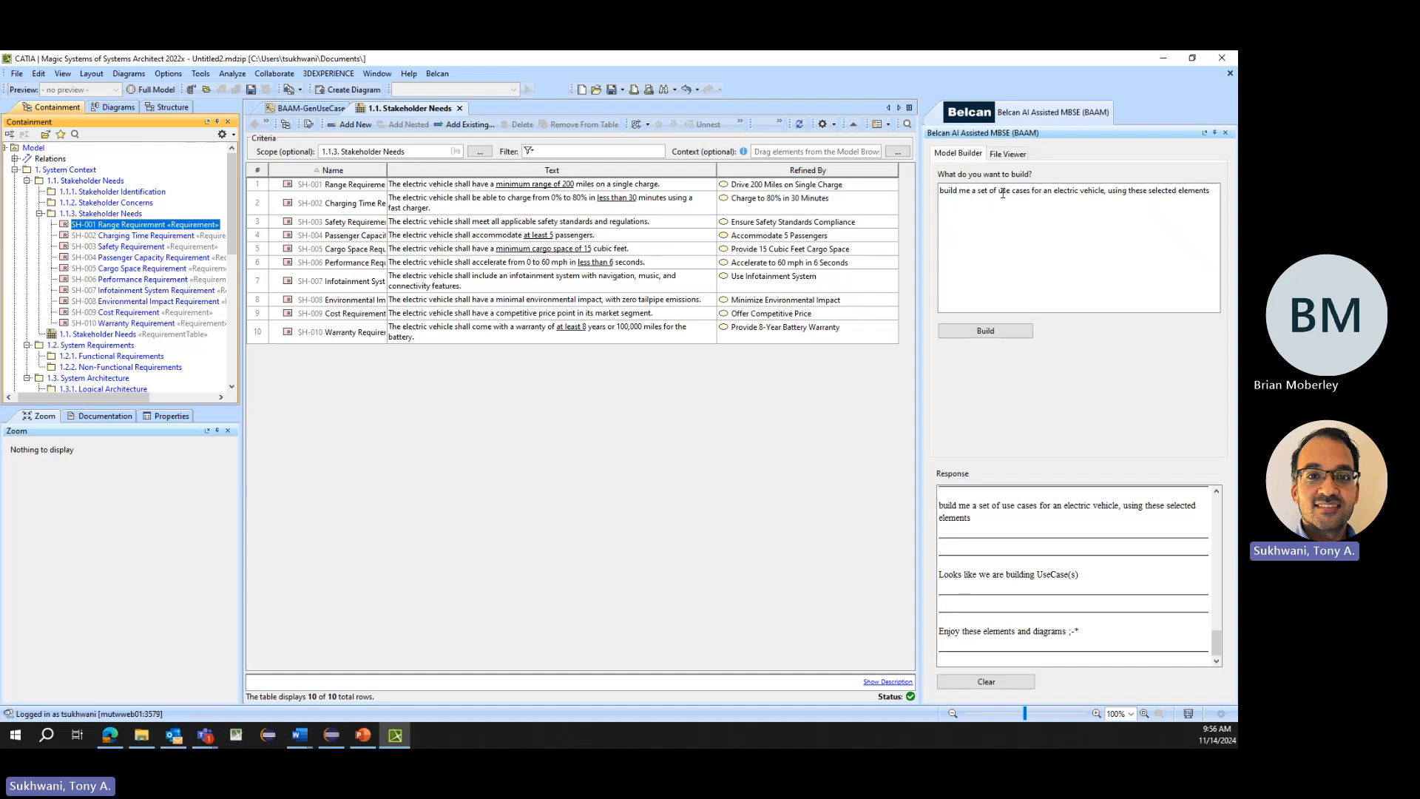
pyautogui.moveTo(998, 191); pyautogui.dragTo(1030, 190)
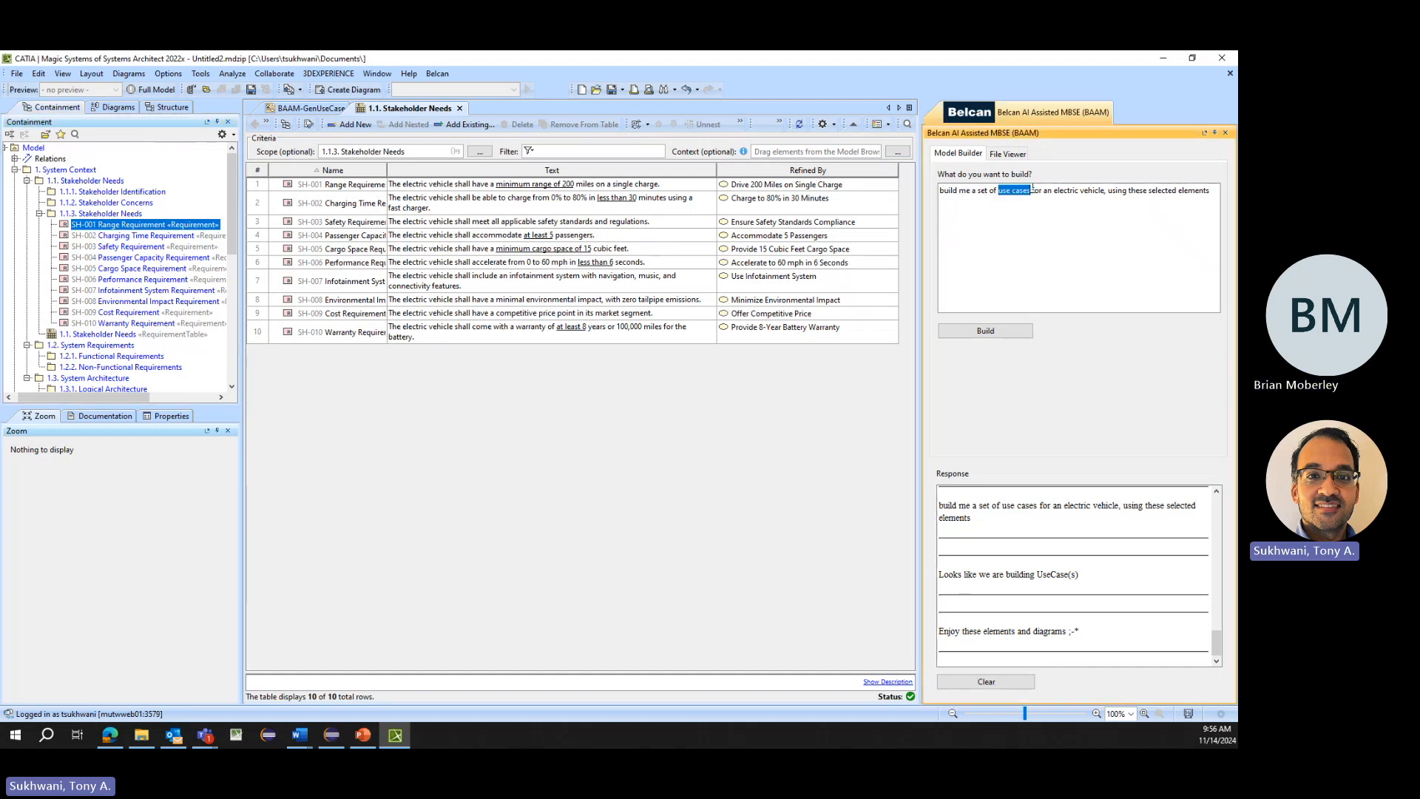
pyautogui.click(1112, 191)
# - Move all actors from Charging Station through Safety Inspector out of the BAAM-UseCase package into the 1.1.1. Stakeholder Identification package
pyautogui.scroll(-2, 159, 311)
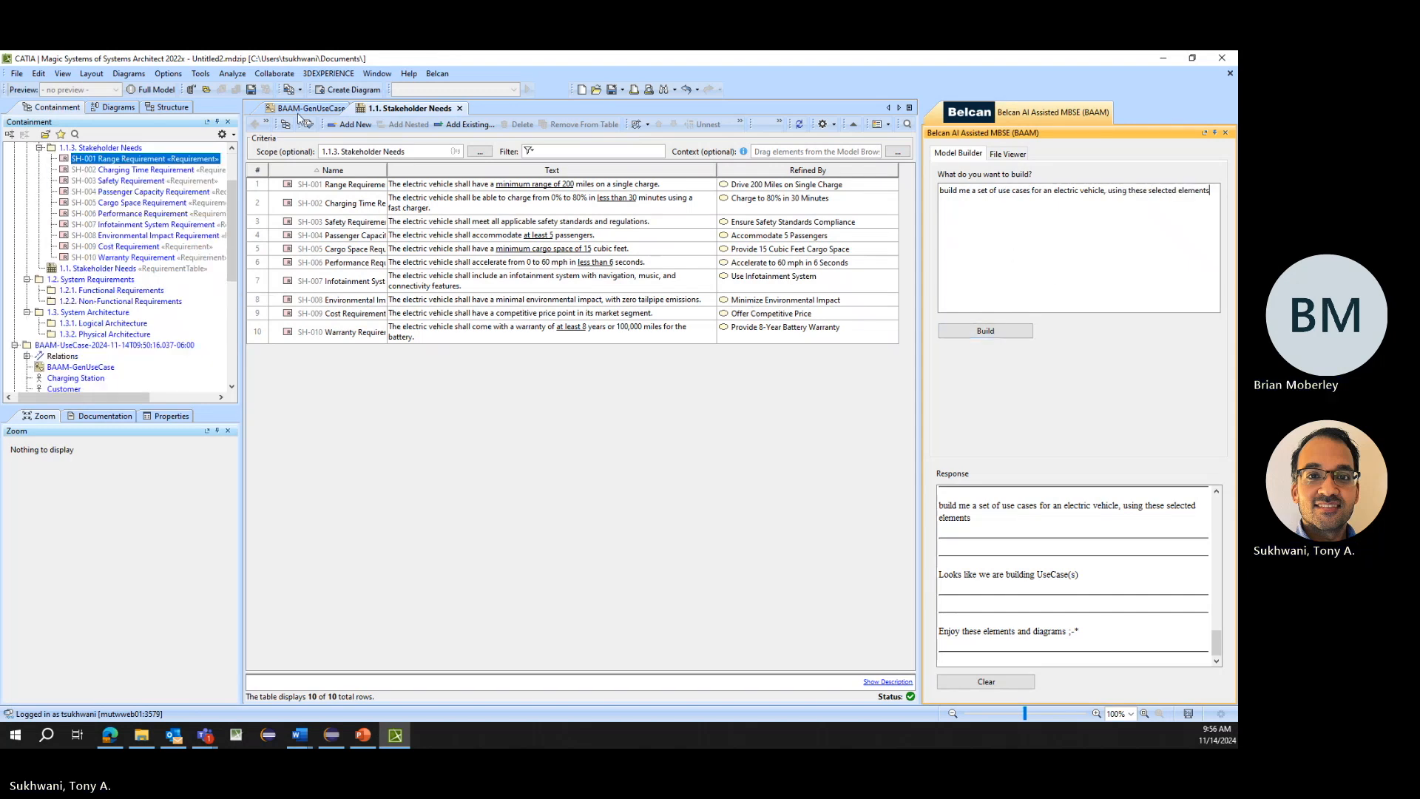
pyautogui.click(300, 110)
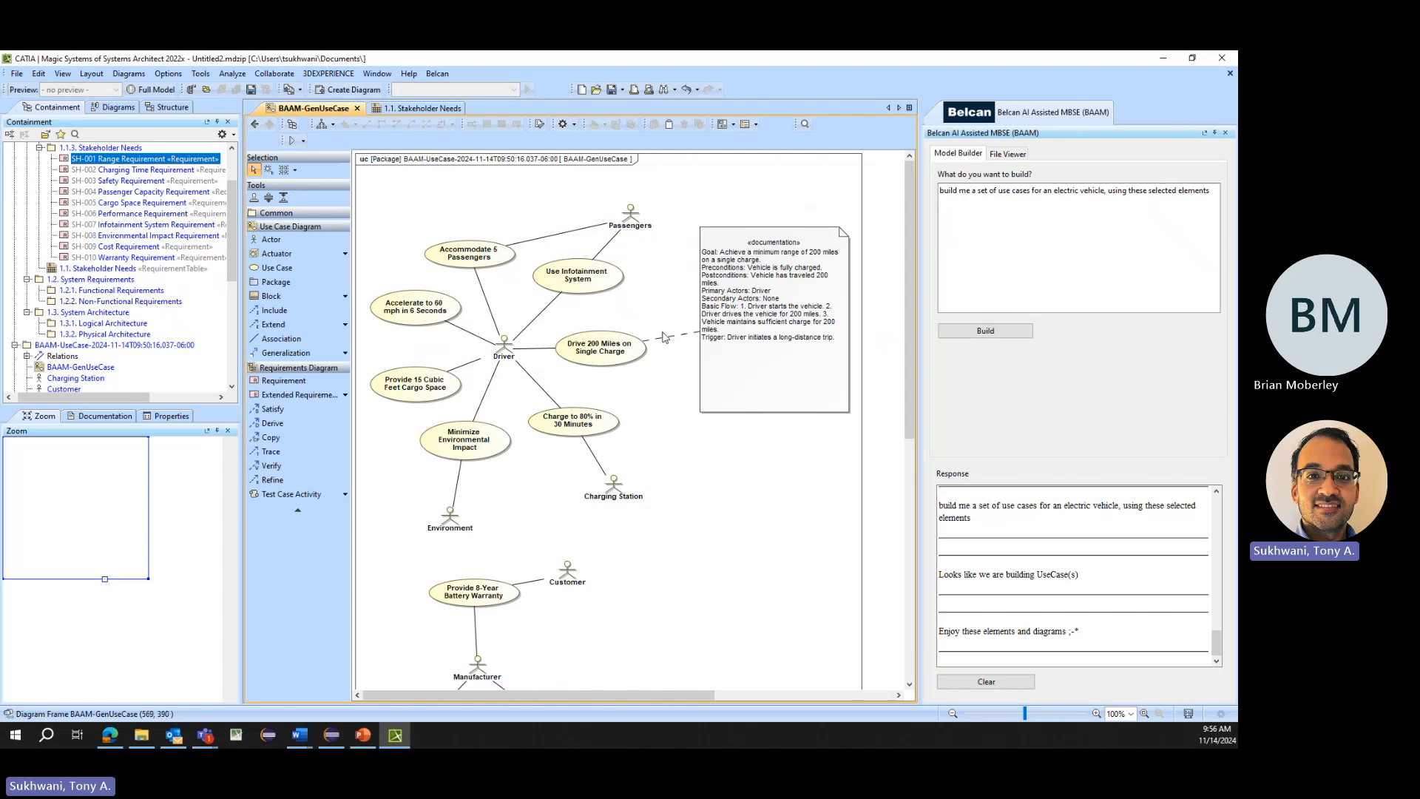
pyautogui.scroll(-4, 63, 348)
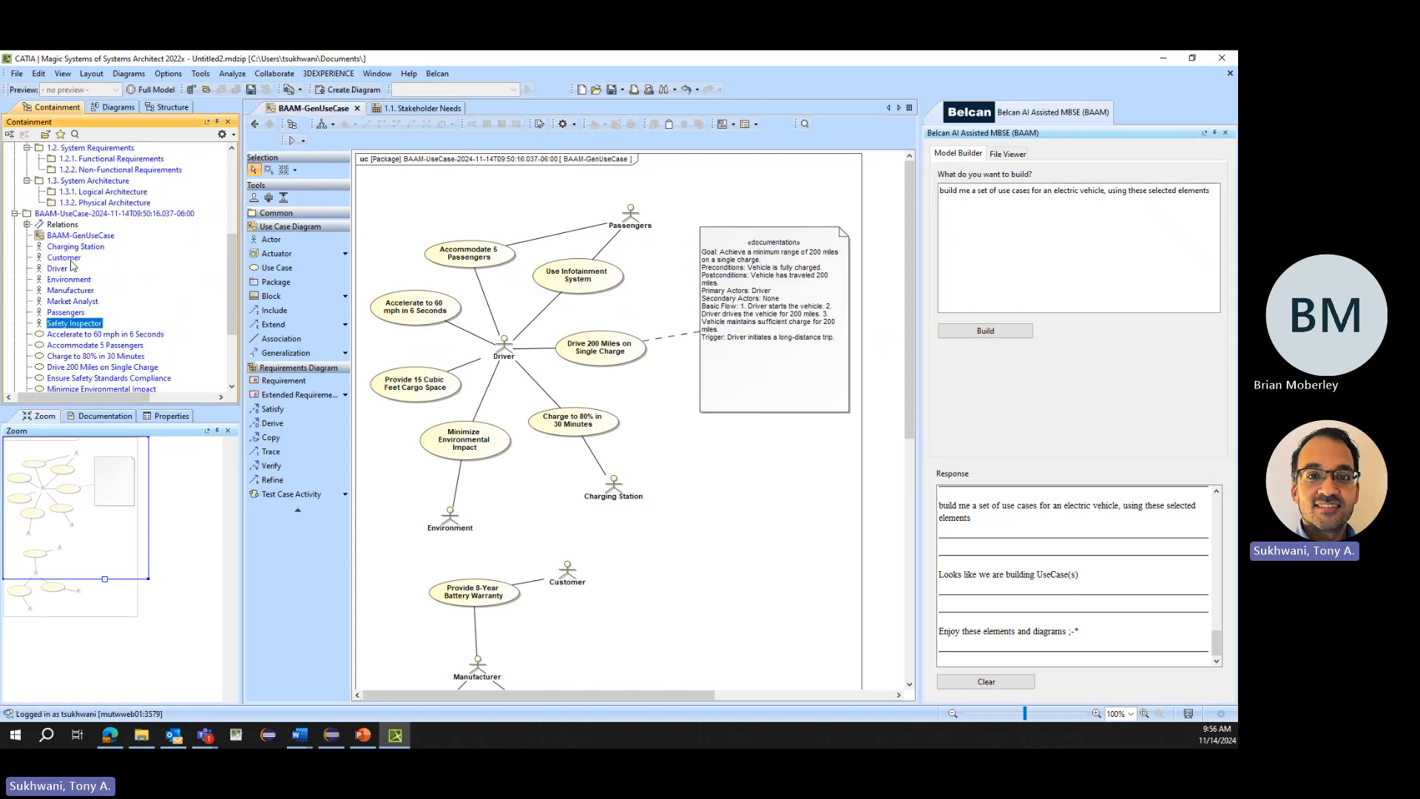
pyautogui.click(74, 323)
pyautogui.keyDown('shift'); pyautogui.click(74, 256); pyautogui.keyUp('shift')
pyautogui.keyDown('shift'); pyautogui.click(74, 246); pyautogui.keyUp('shift')
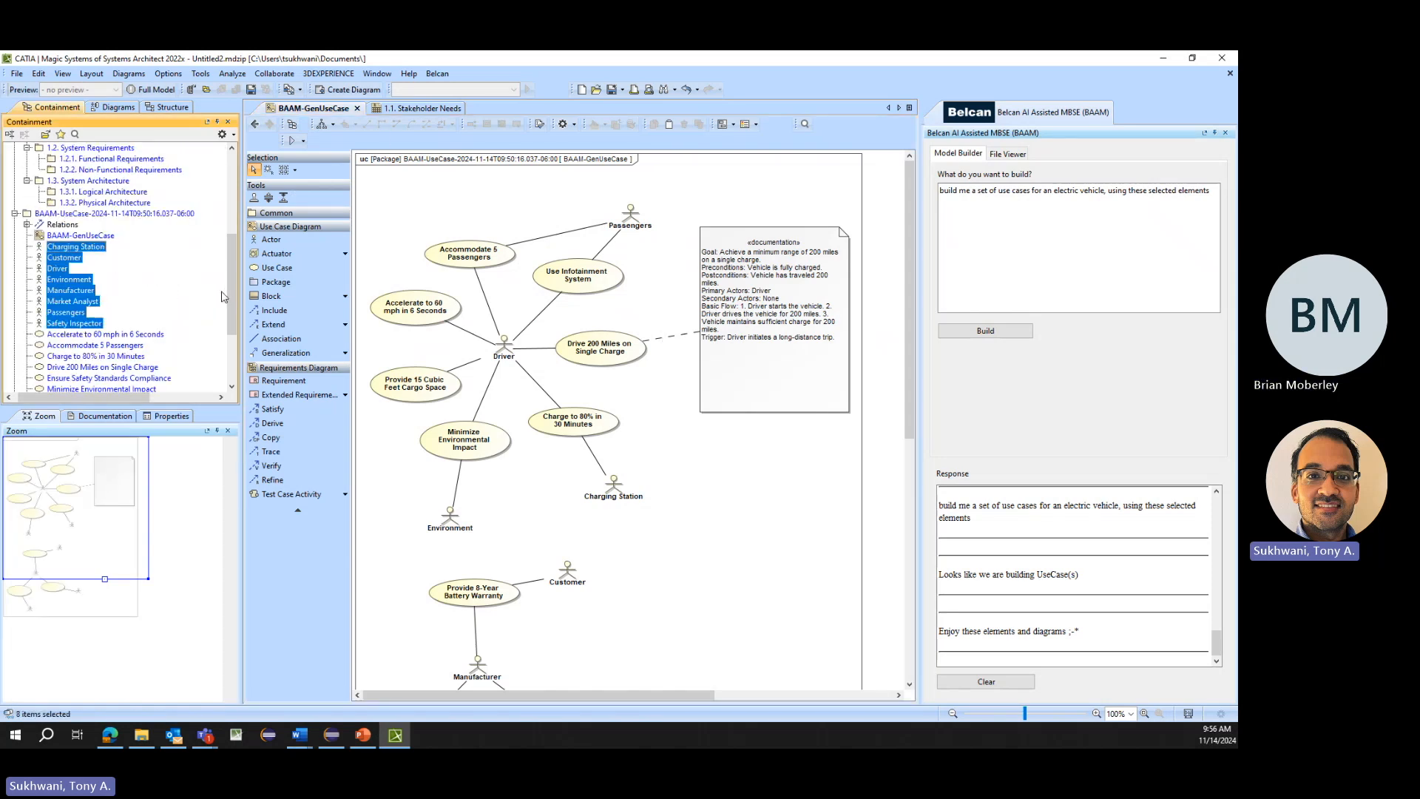
pyautogui.scroll(4, 189, 291)
pyautogui.scroll(-2, 189, 291)
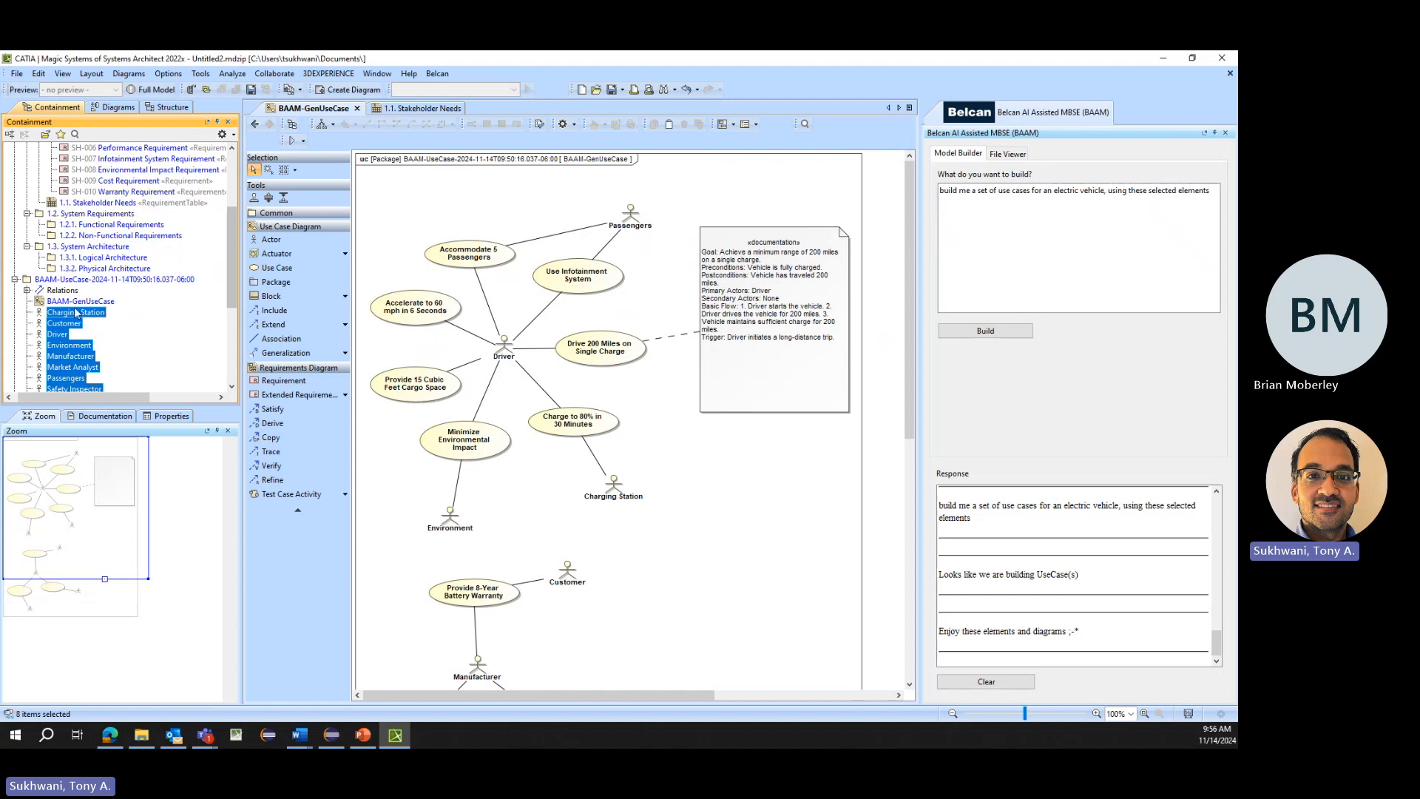
pyautogui.scroll(2, 126, 192)
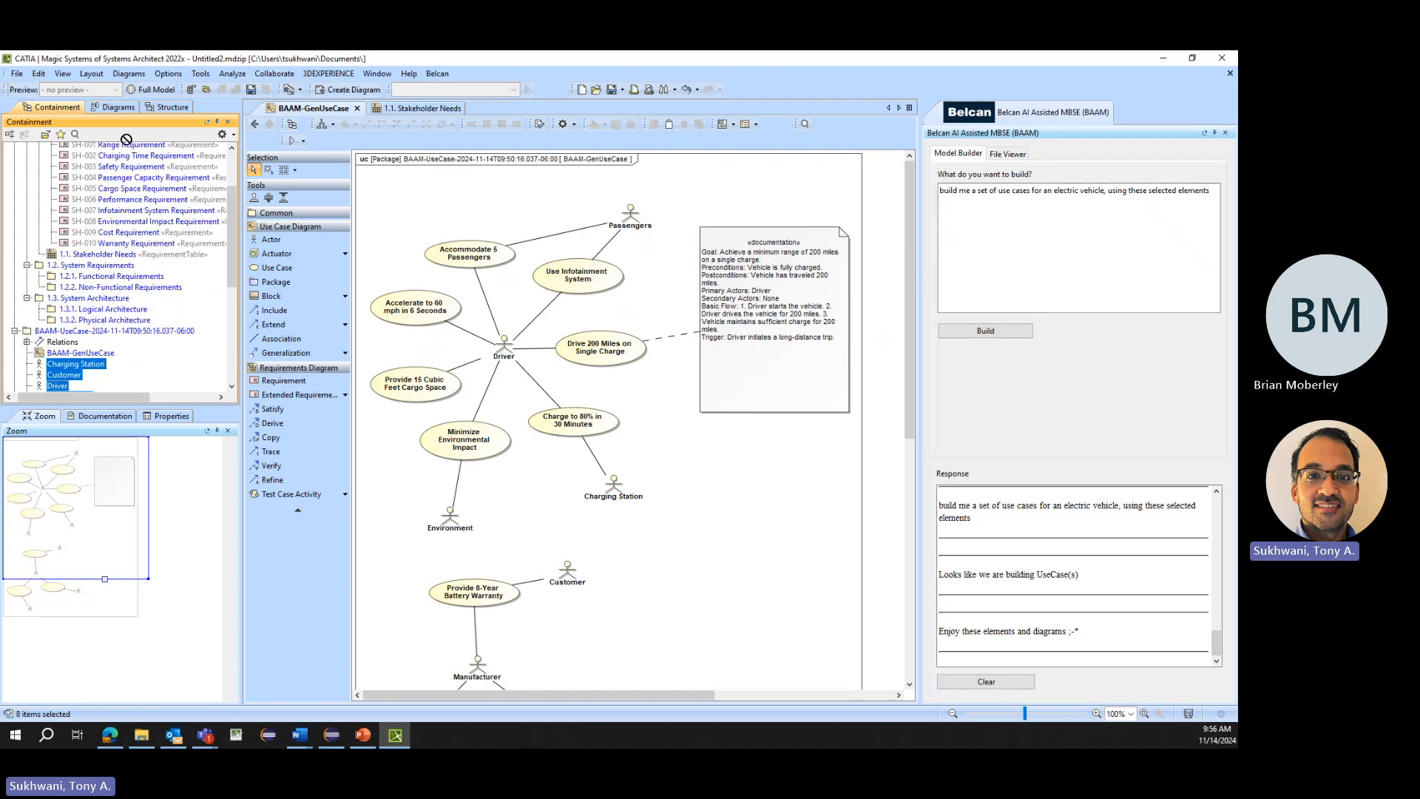
pyautogui.keyDown('ctrl'); pyautogui.click(133, 158); pyautogui.keyUp('ctrl')
pyautogui.scroll(2, 133, 161)
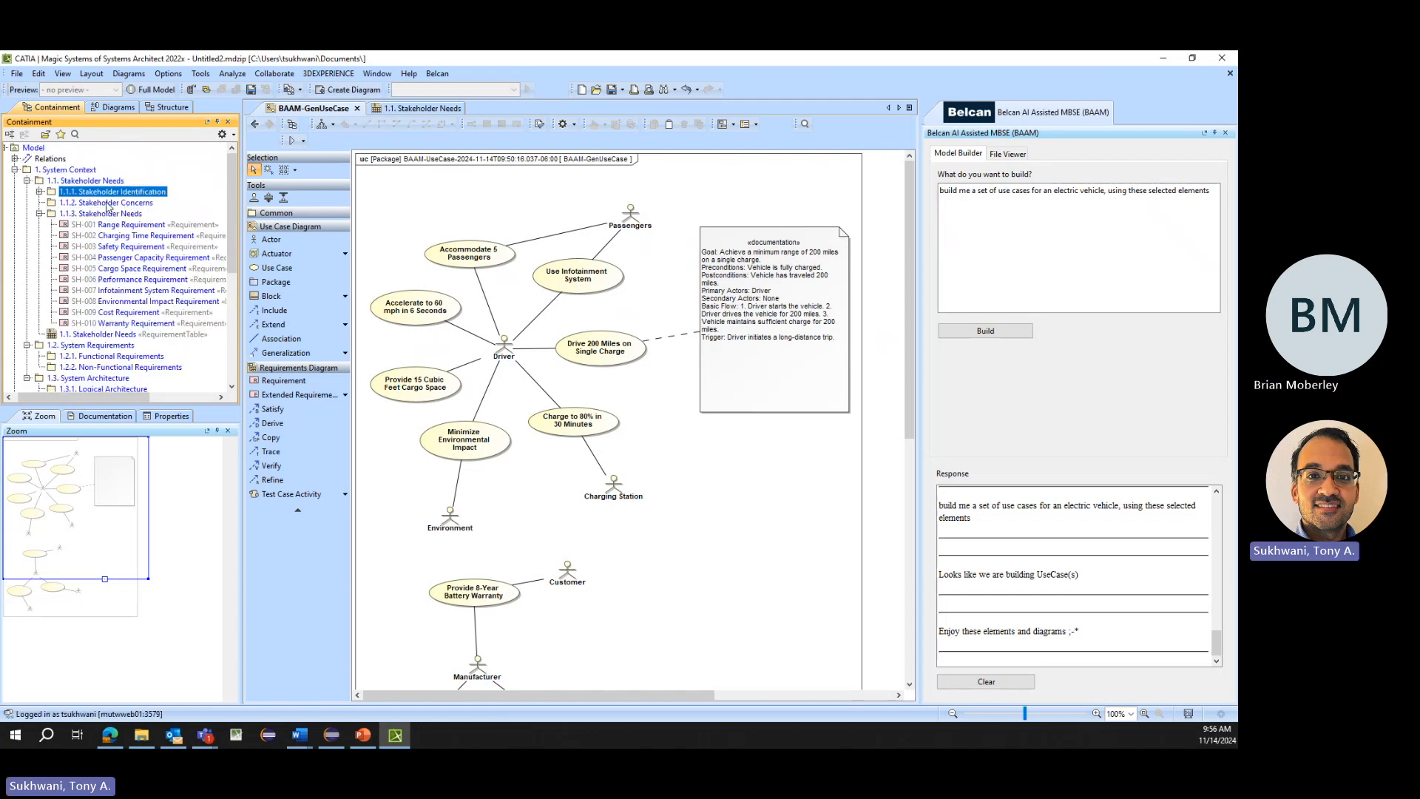
# - Delete the 1.1.2. Stakeholder Concerns package from the model
pyautogui.click(107, 203)
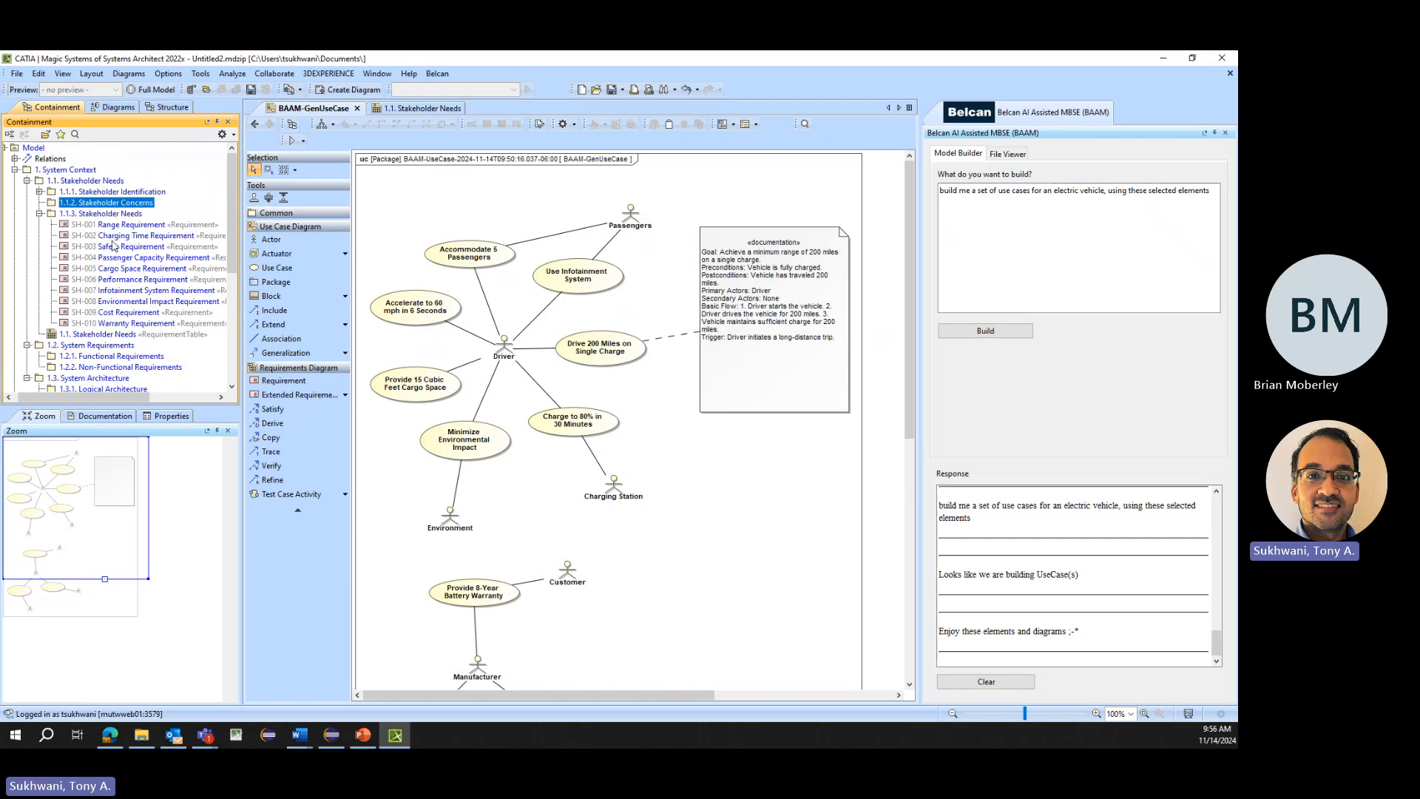
pyautogui.press('Delete')
# - Create a package named "1.1.4. Use Cases" inside the 1.1. Stakeholder Needs package
pyautogui.scroll(-7, 184, 244)
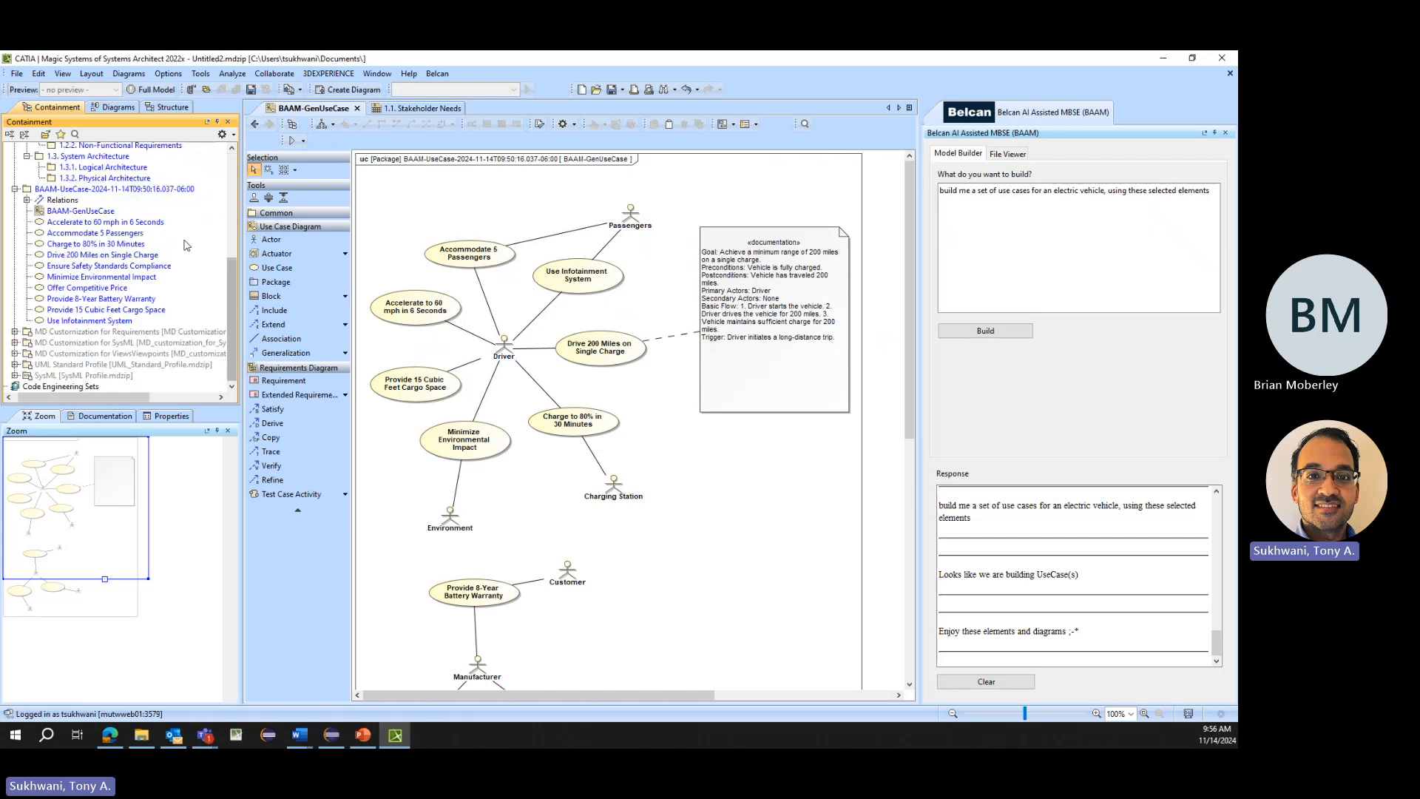
pyautogui.click(67, 228)
pyautogui.scroll(1, 146, 217)
pyautogui.scroll(4, 146, 217)
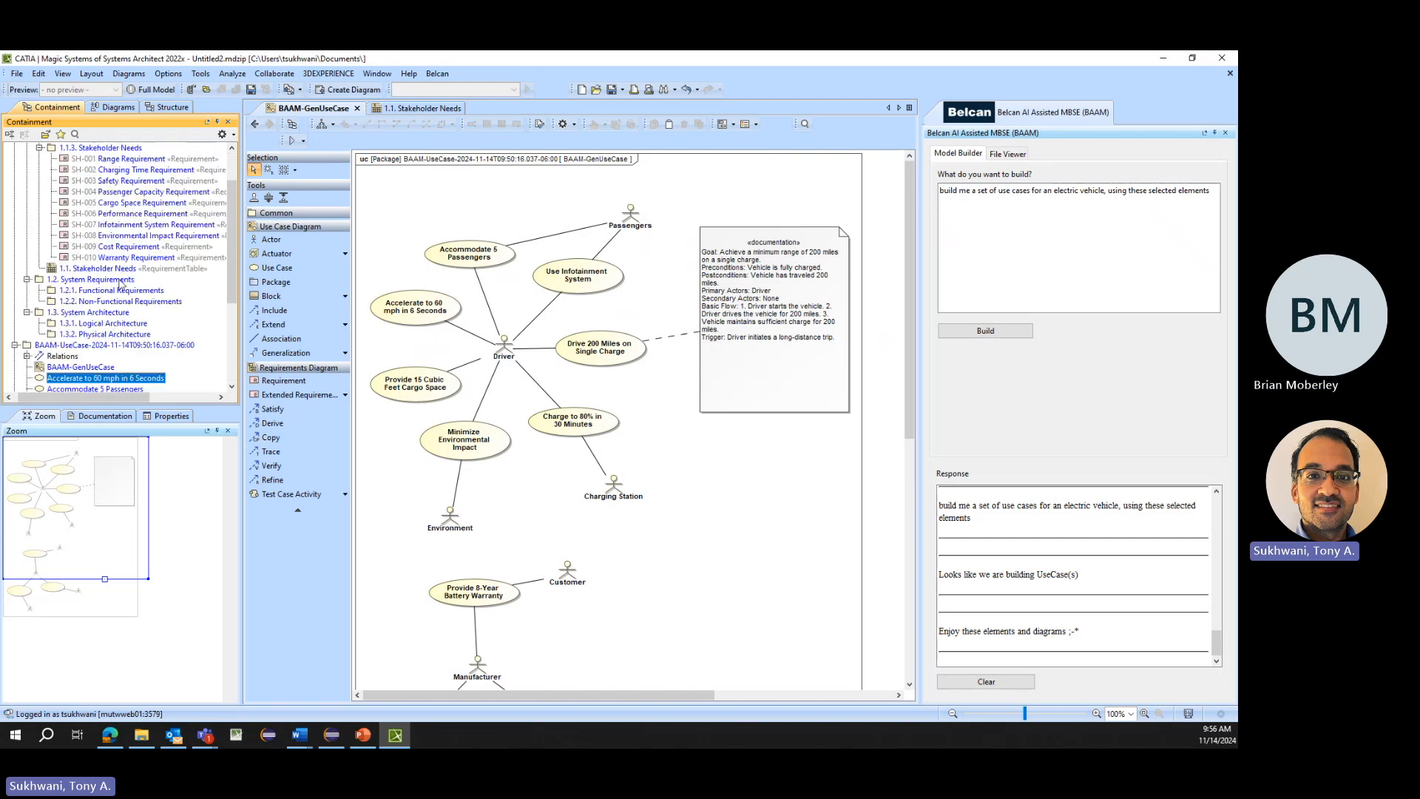
pyautogui.scroll(2, 118, 283)
pyautogui.rightClick(76, 180)
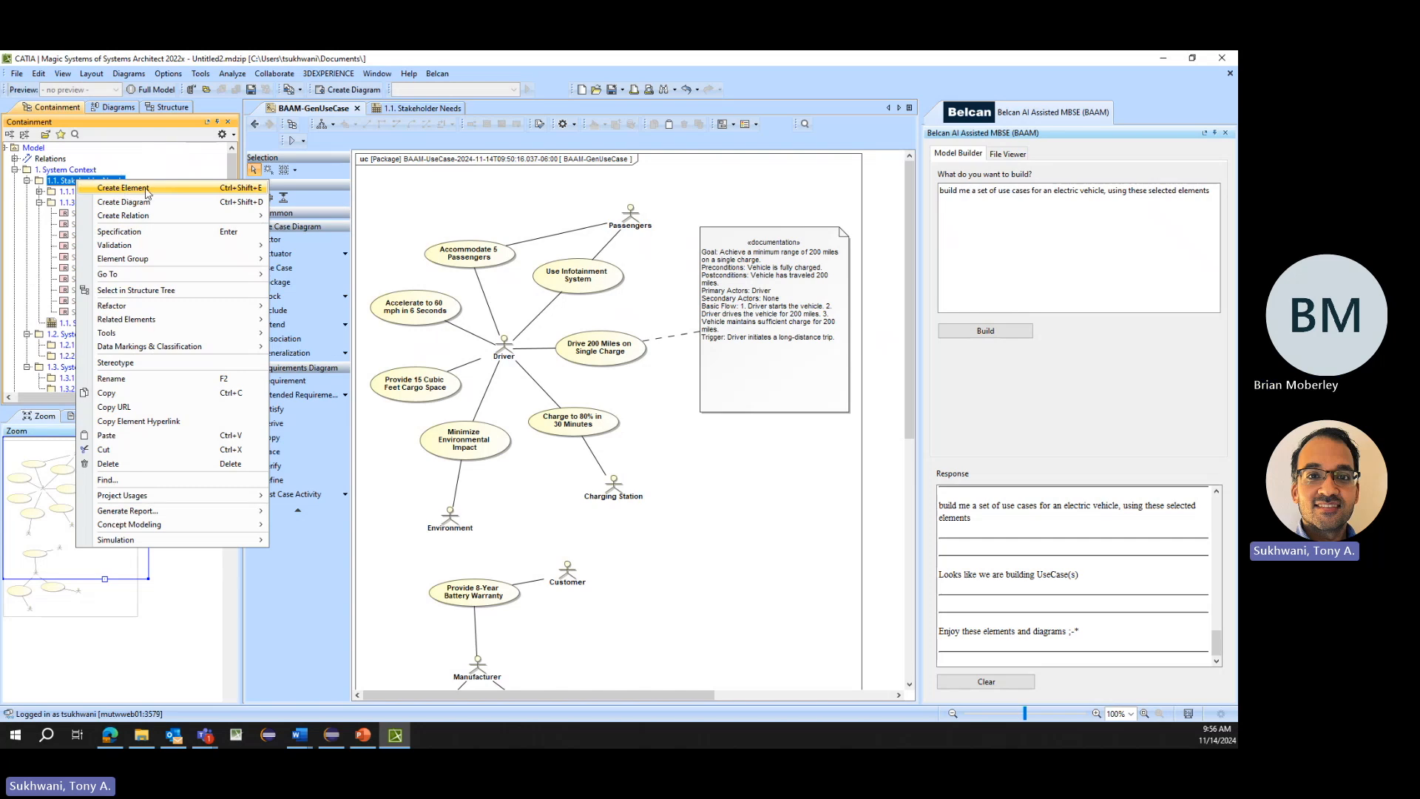
pyautogui.click(111, 191)
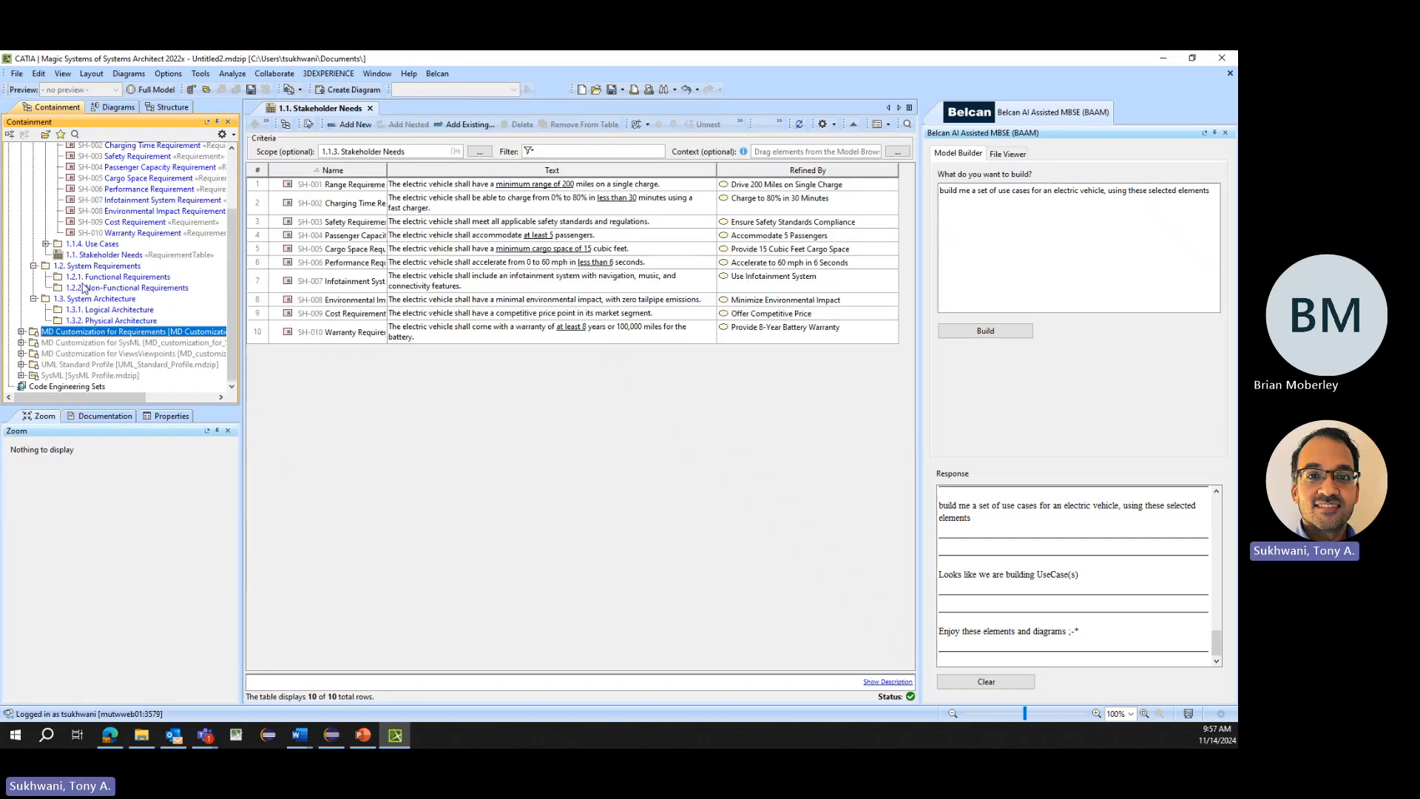
# - Collapse the 1.1.3. Stakeholder Needs package, expand 1.1.4. Use Cases, and read the description of the Accelerate to 60 mph in 6 Seconds use case
pyautogui.scroll(3, 83, 289)
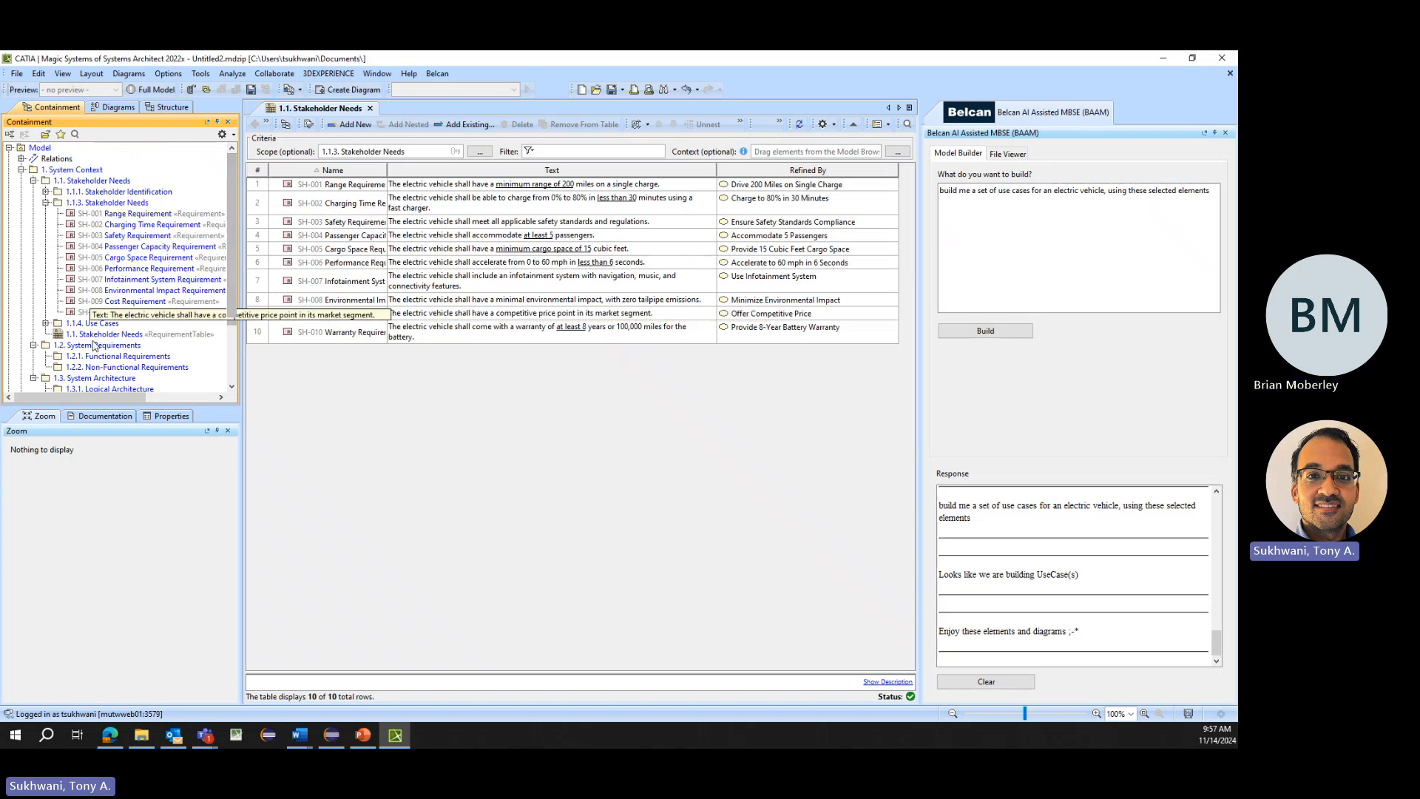
pyautogui.click(46, 203)
pyautogui.click(46, 213)
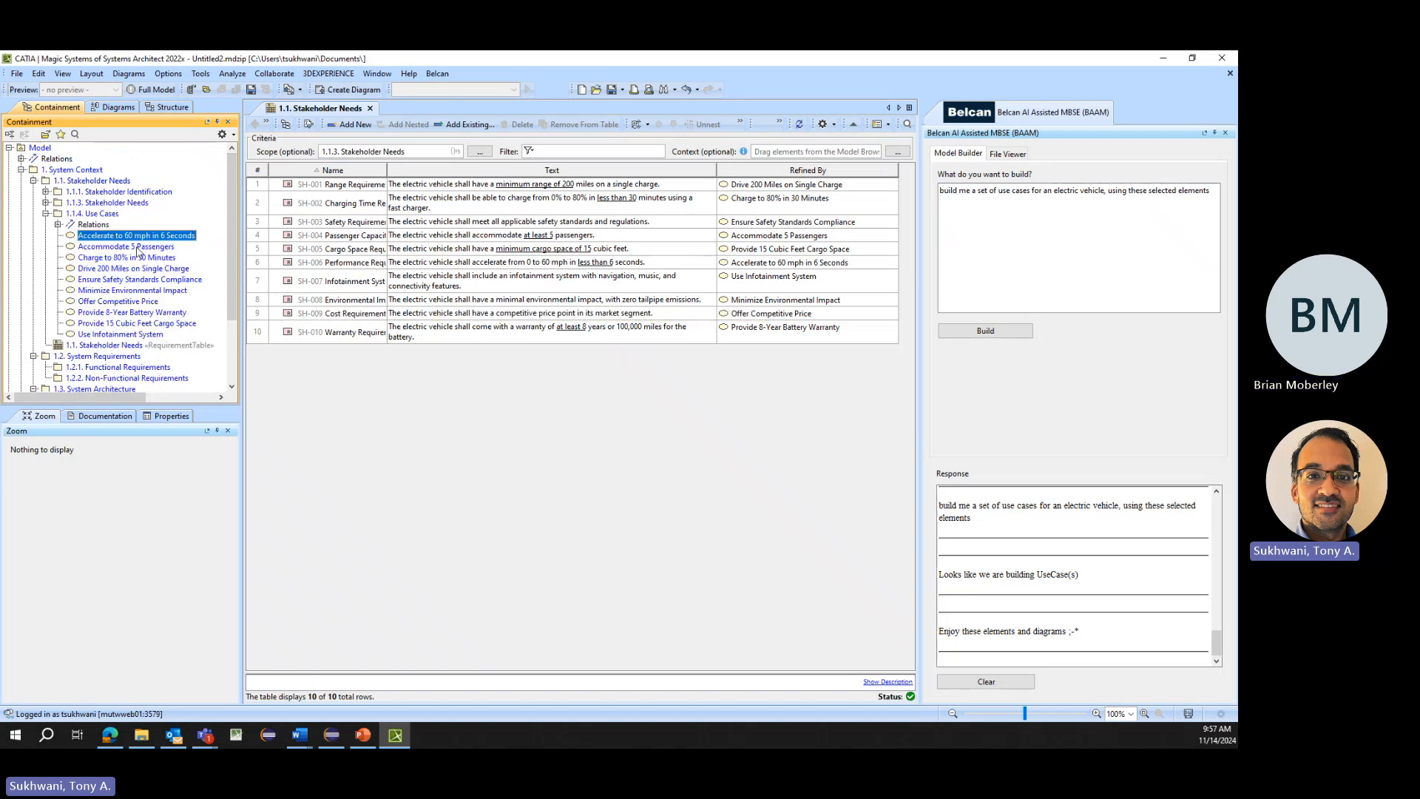
pyautogui.moveTo(105, 241)
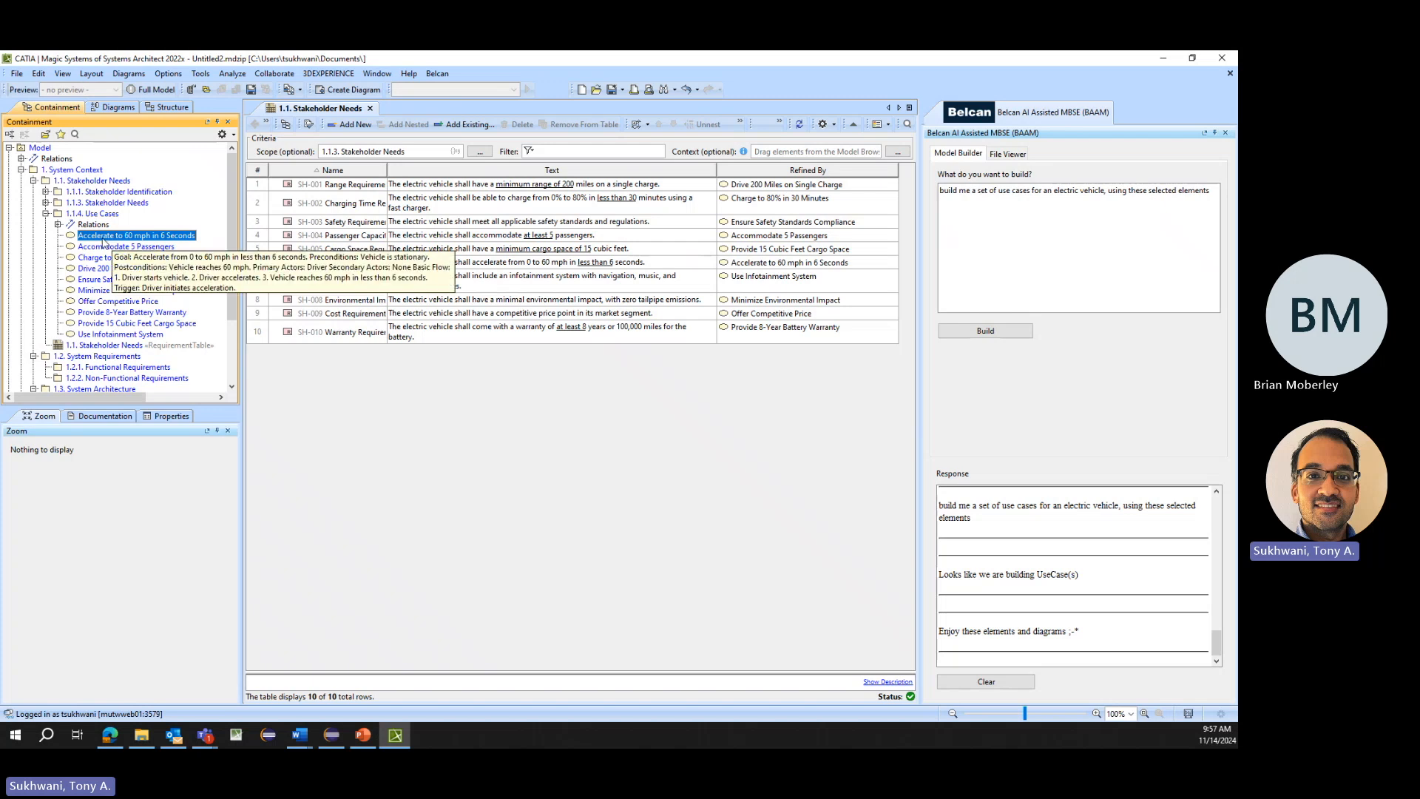
# - Generate activities for the selected Accelerate to 60 mph use case with the prompt "build me a set of activities for an electric vehicle, using these selected elements"
pyautogui.click(46, 203)
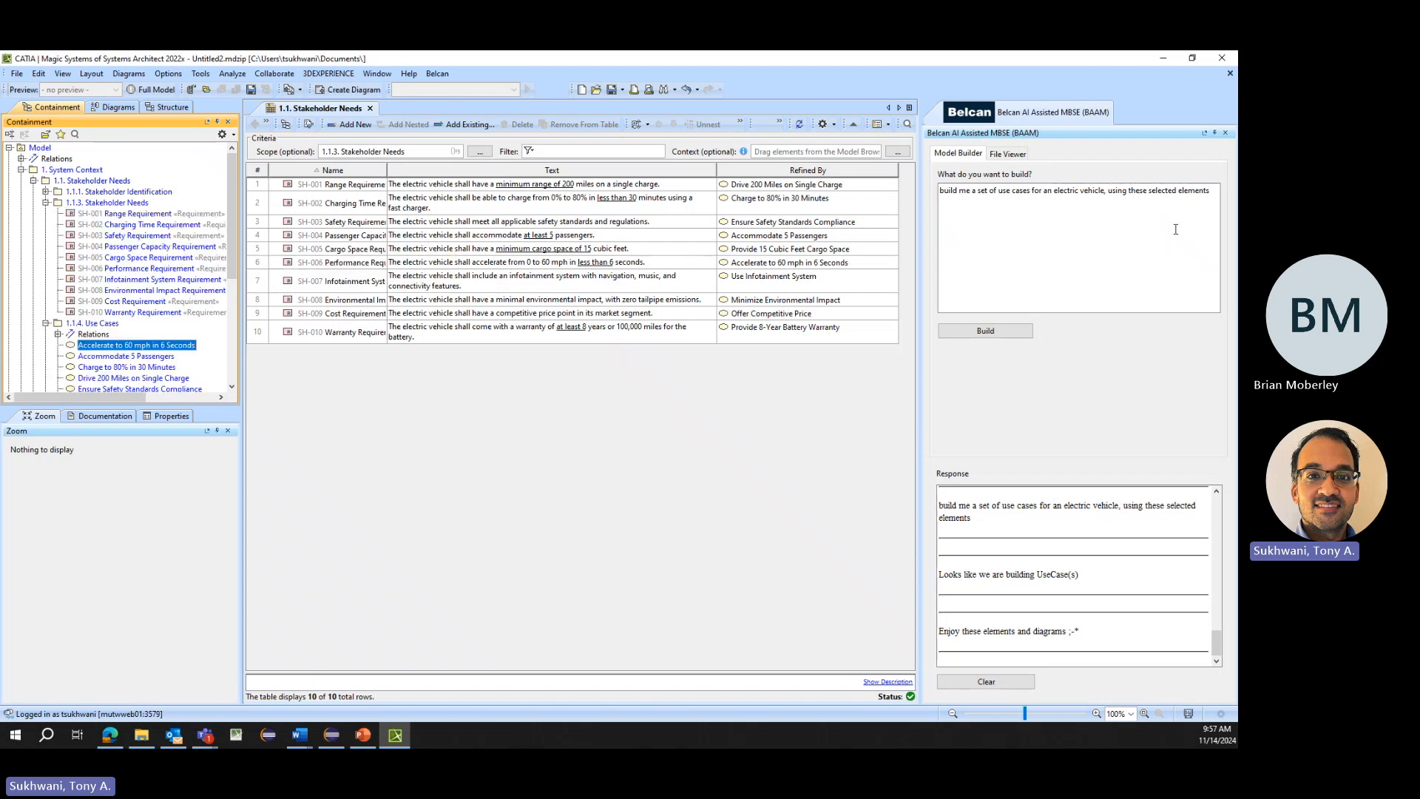
pyautogui.moveTo(1175, 229); pyautogui.dragTo(1001, 193)
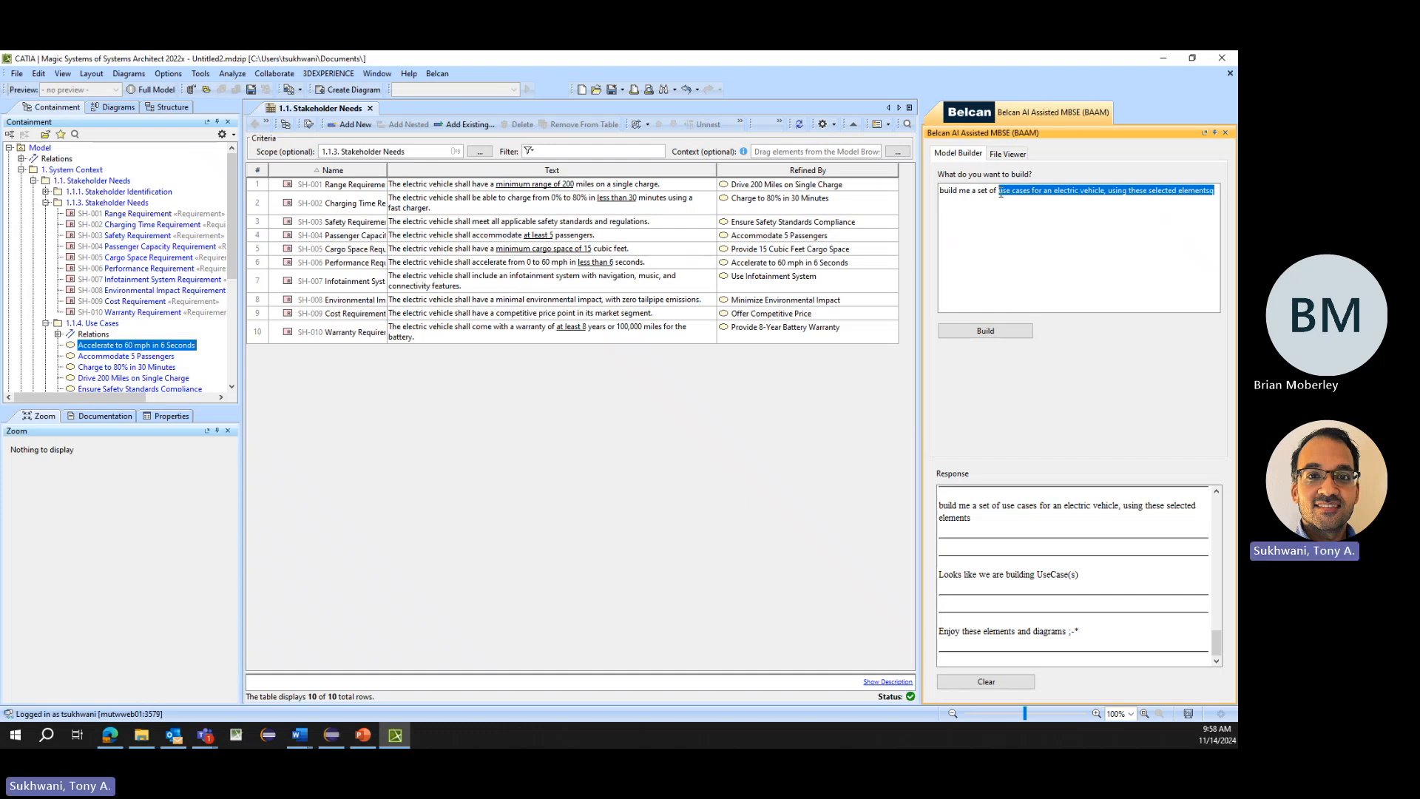
pyautogui.write('SCTIVIT')
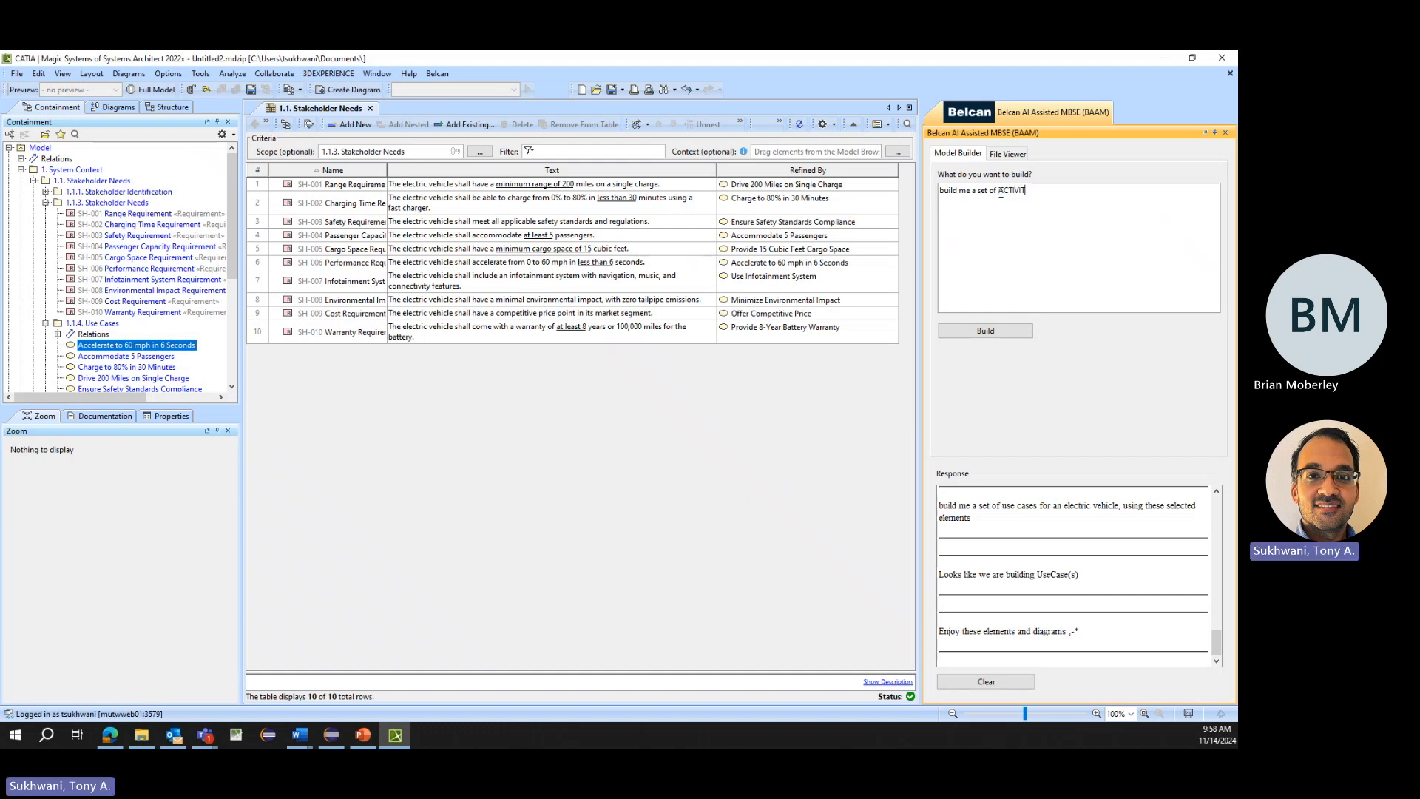
pyautogui.press('BackSpace')
pyautogui.press('BackSpace')
pyautogui.press('BackSpace')
pyautogui.press('BackSpace')
pyautogui.press('BackSpace')
pyautogui.press('BackSpace')
pyautogui.press('BackSpace')
pyautogui.write('activities for an electric vehicle, using these selecte')
pyautogui.click(985, 331)
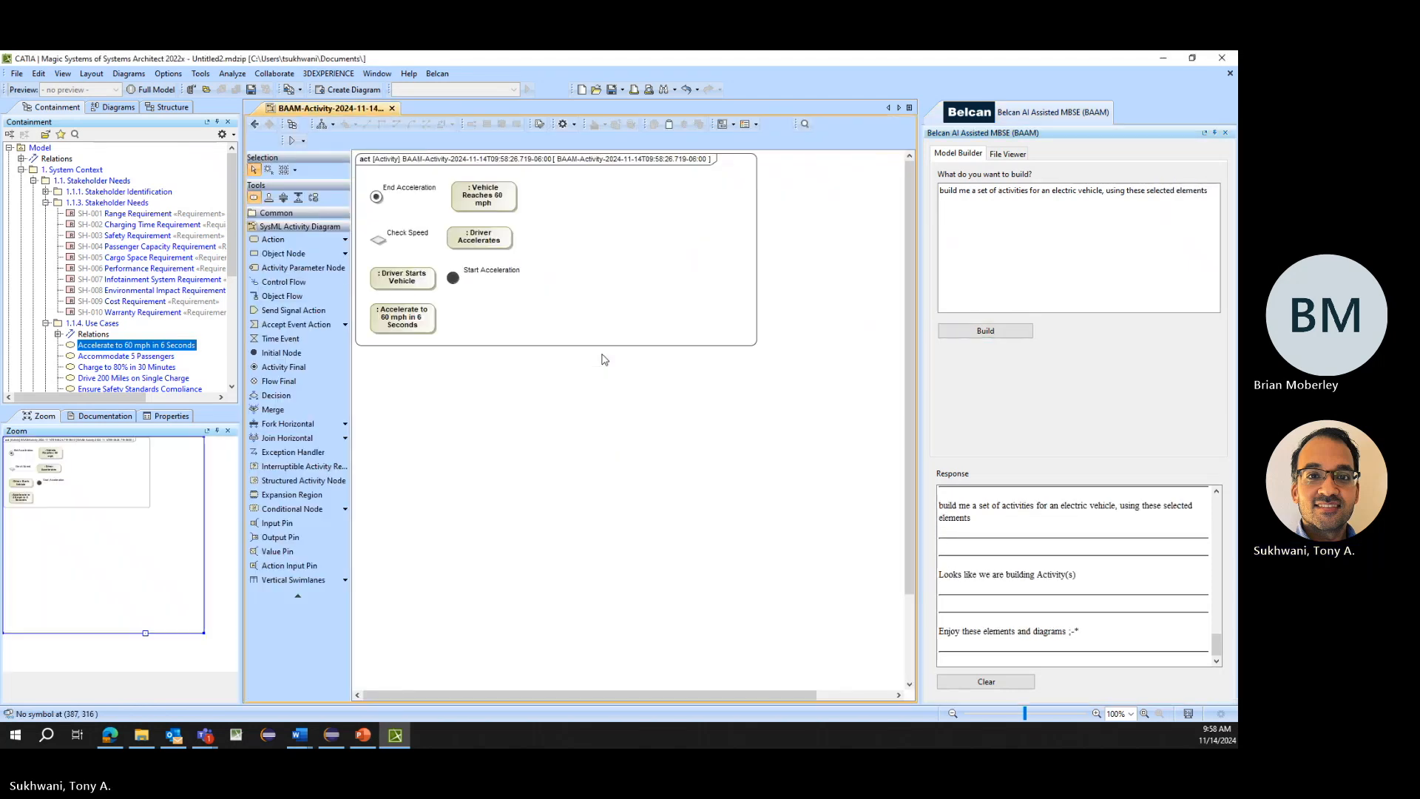
# - Lay out the generated activity diagram with all paths displayed, and delete the unconnected Accelerate to 60 mph in 6 Seconds action
pyautogui.rightClick(506, 201)
pyautogui.moveTo(599, 284)
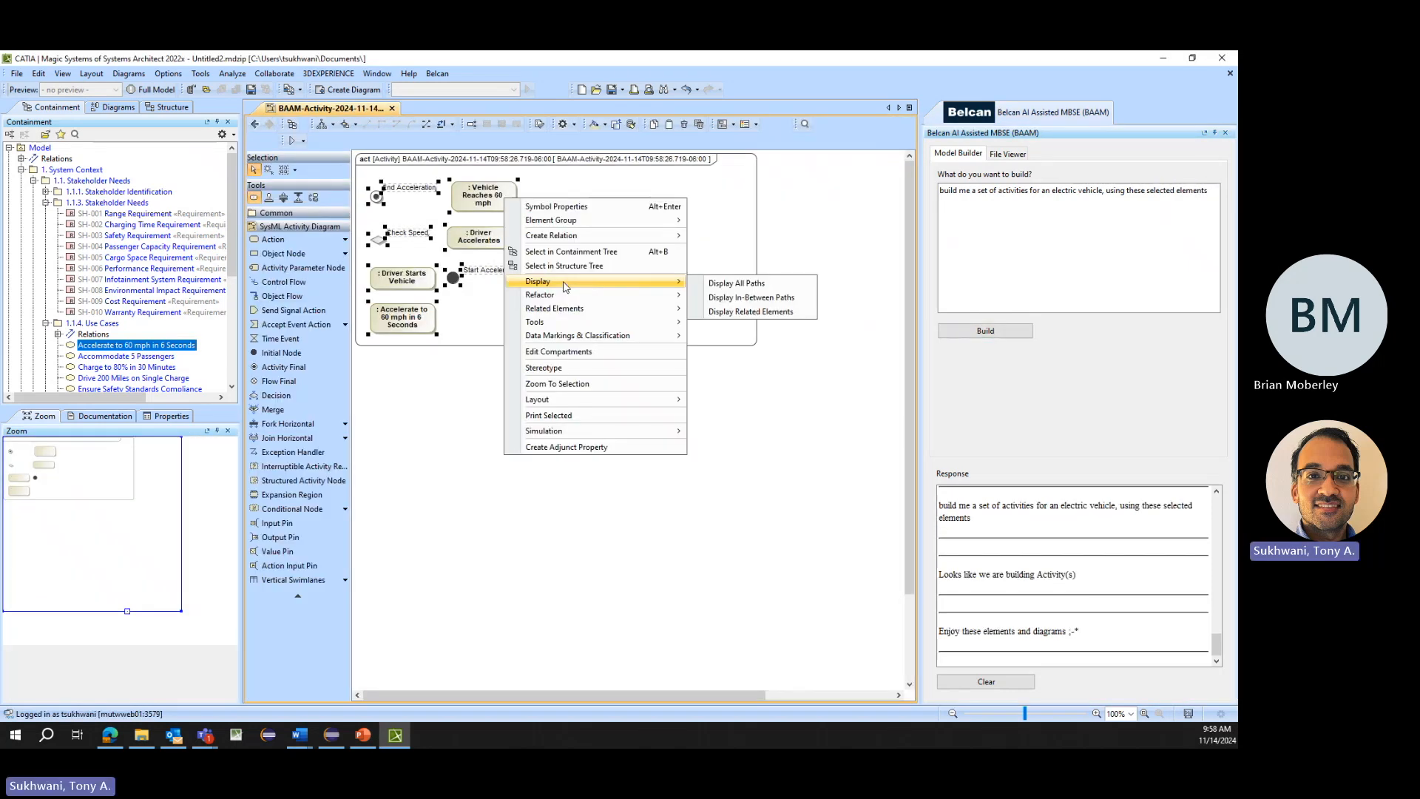
pyautogui.click(714, 284)
pyautogui.click(321, 124)
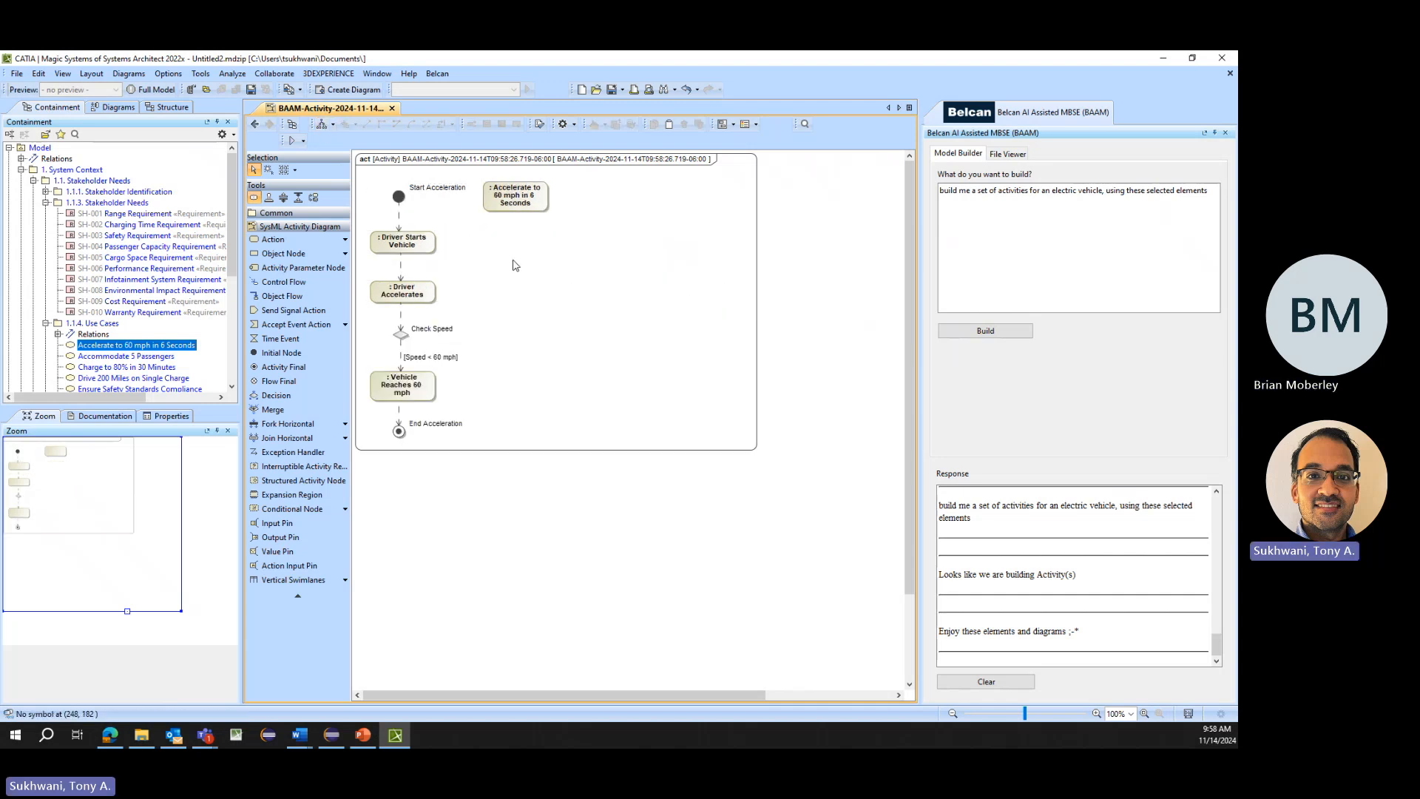
pyautogui.click(503, 207)
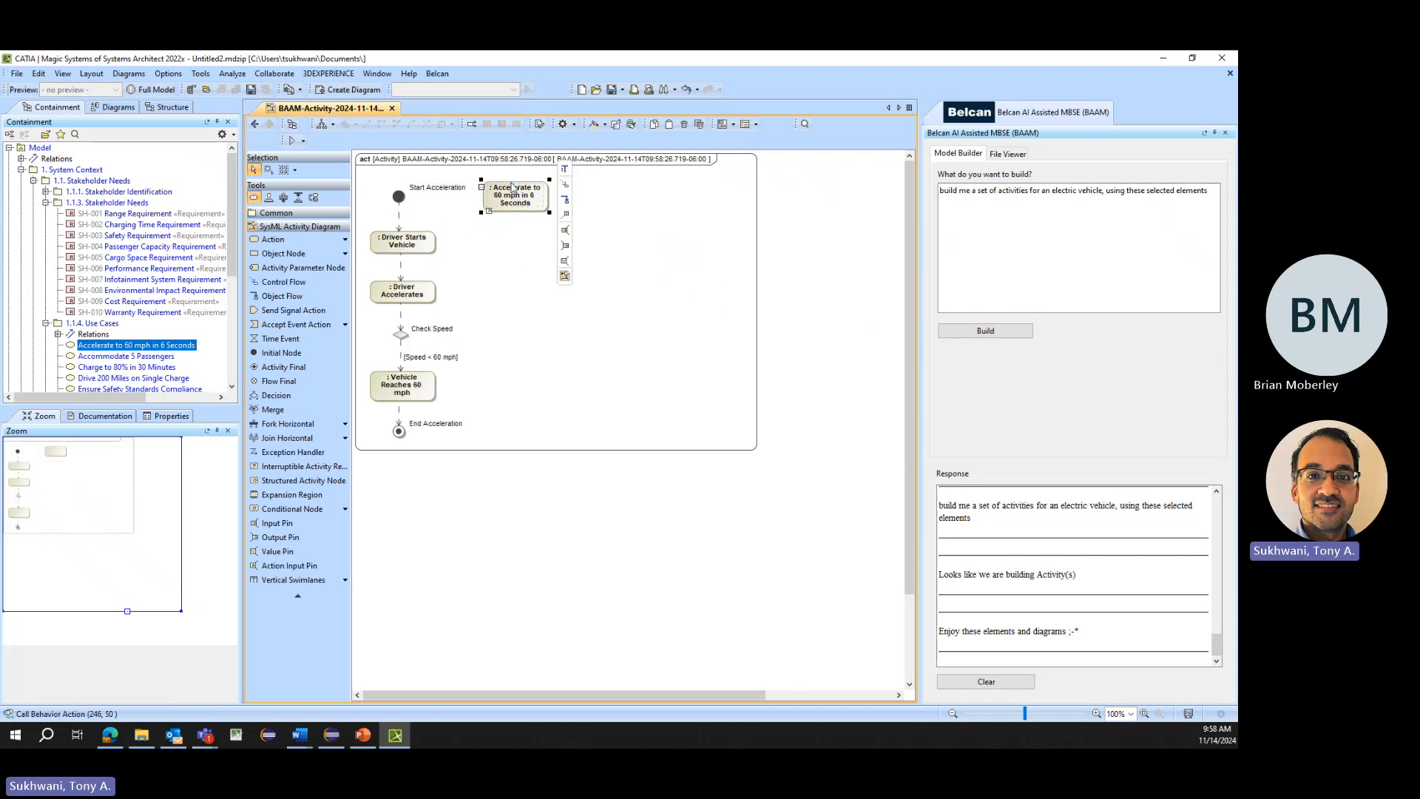
pyautogui.press('Delete')
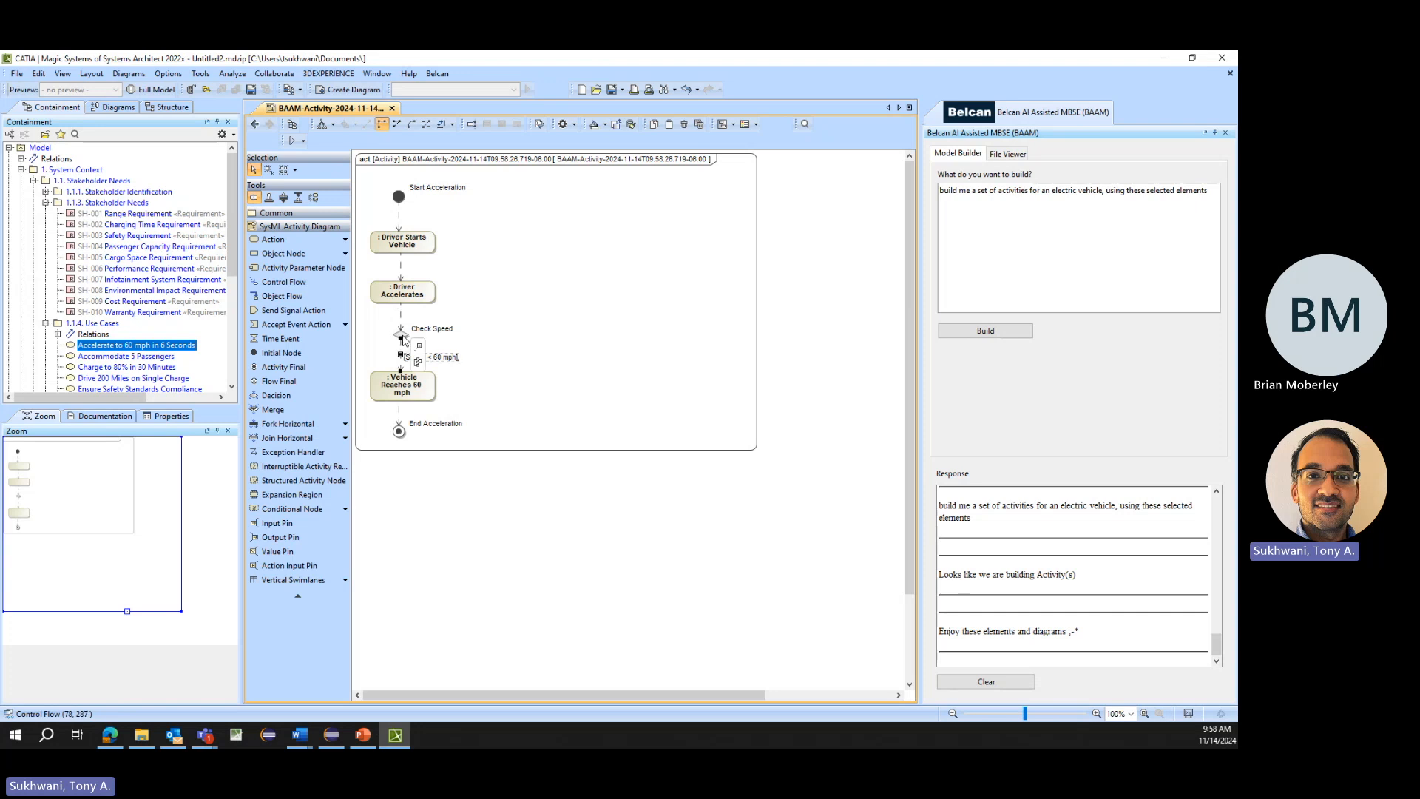
# - Try to insert the Check Speed decision between Driver Starts Vehicle and Driver Accelerates, placing it before the control flow
pyautogui.moveTo(400, 339); pyautogui.dragTo(400, 269)
pyautogui.click(404, 336)
pyautogui.click(399, 268)
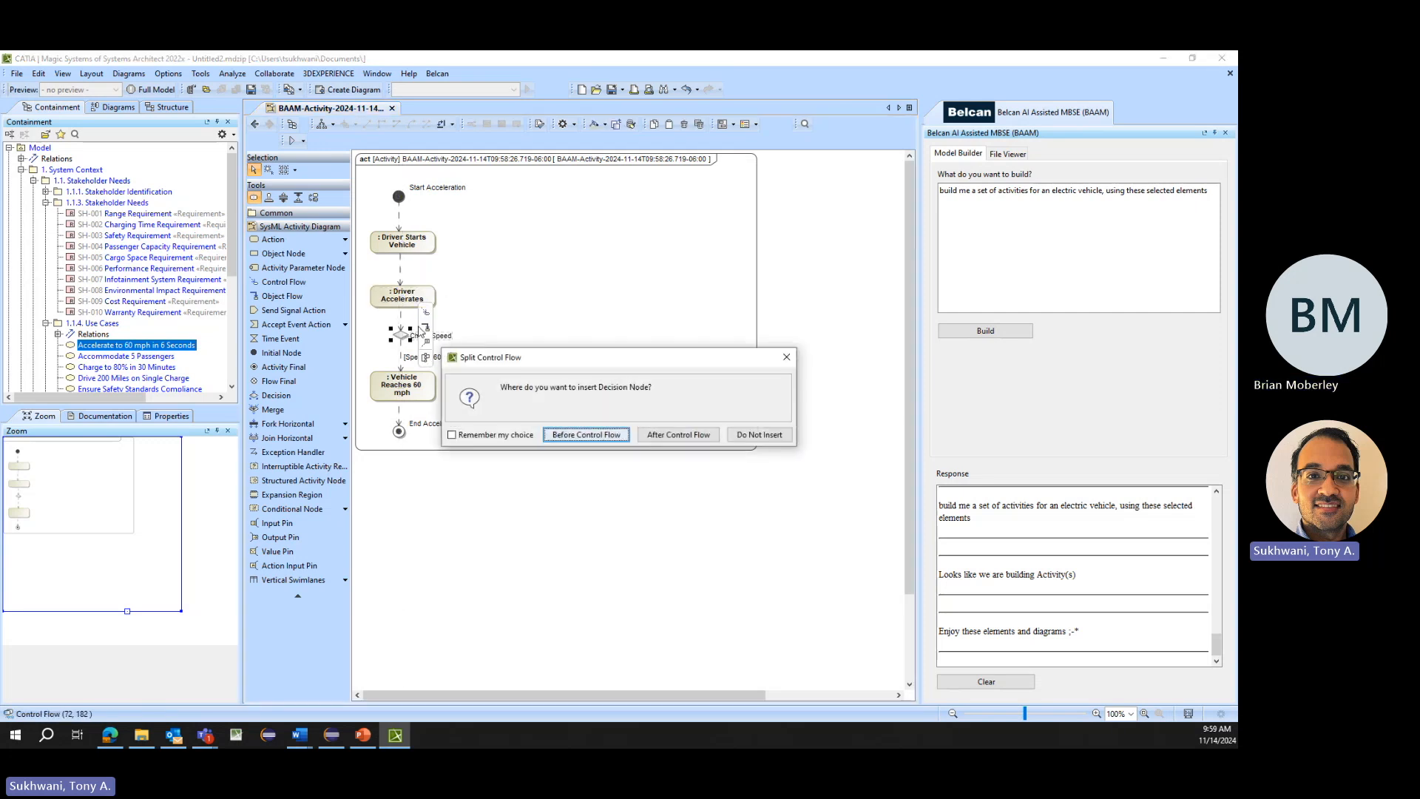
pyautogui.click(581, 434)
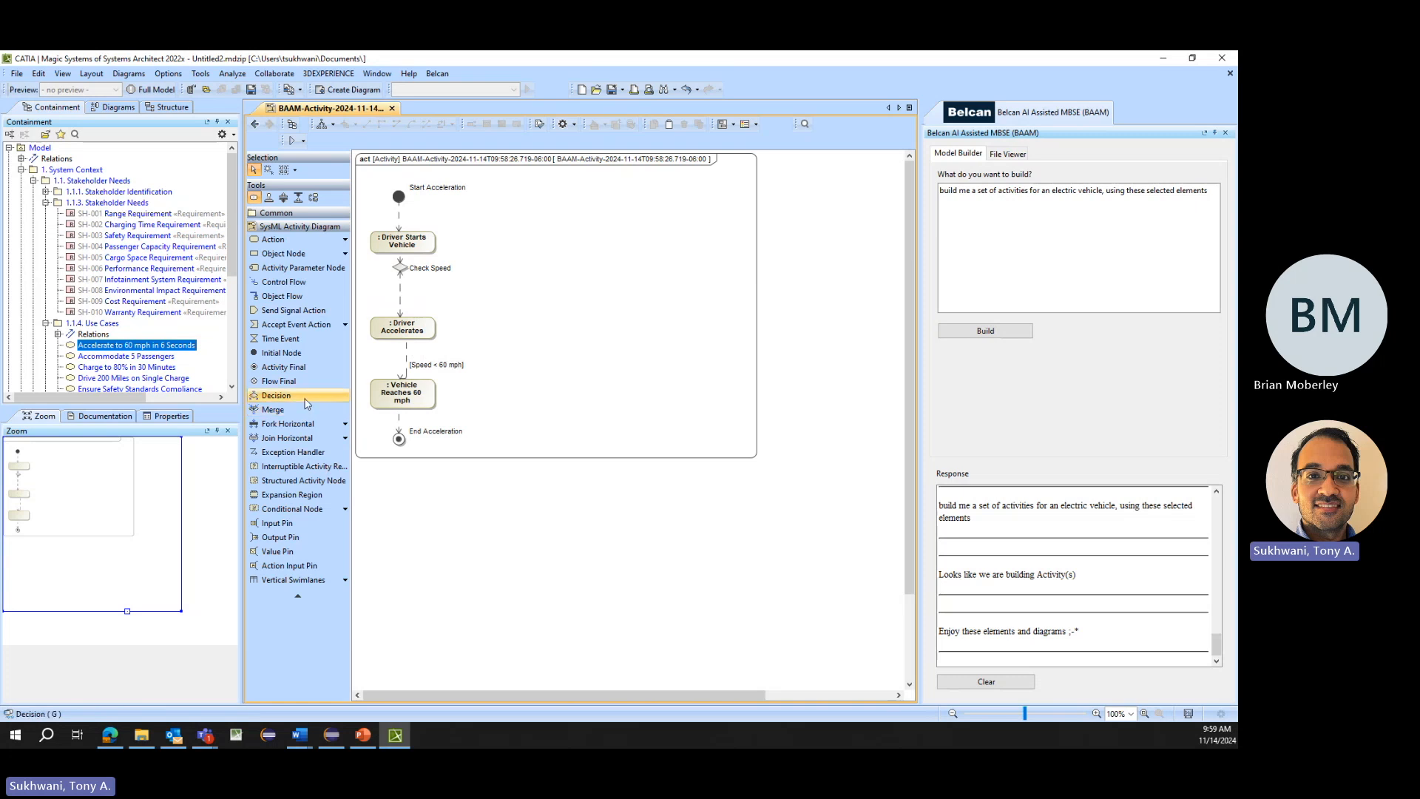
# - Undo the Check Speed move, and insert a merge node before Driver Accelerates with a control flow looping back from Check Speed
pyautogui.hotkey('ctrl', 'z')
pyautogui.hotkey('ctrl', 'y')
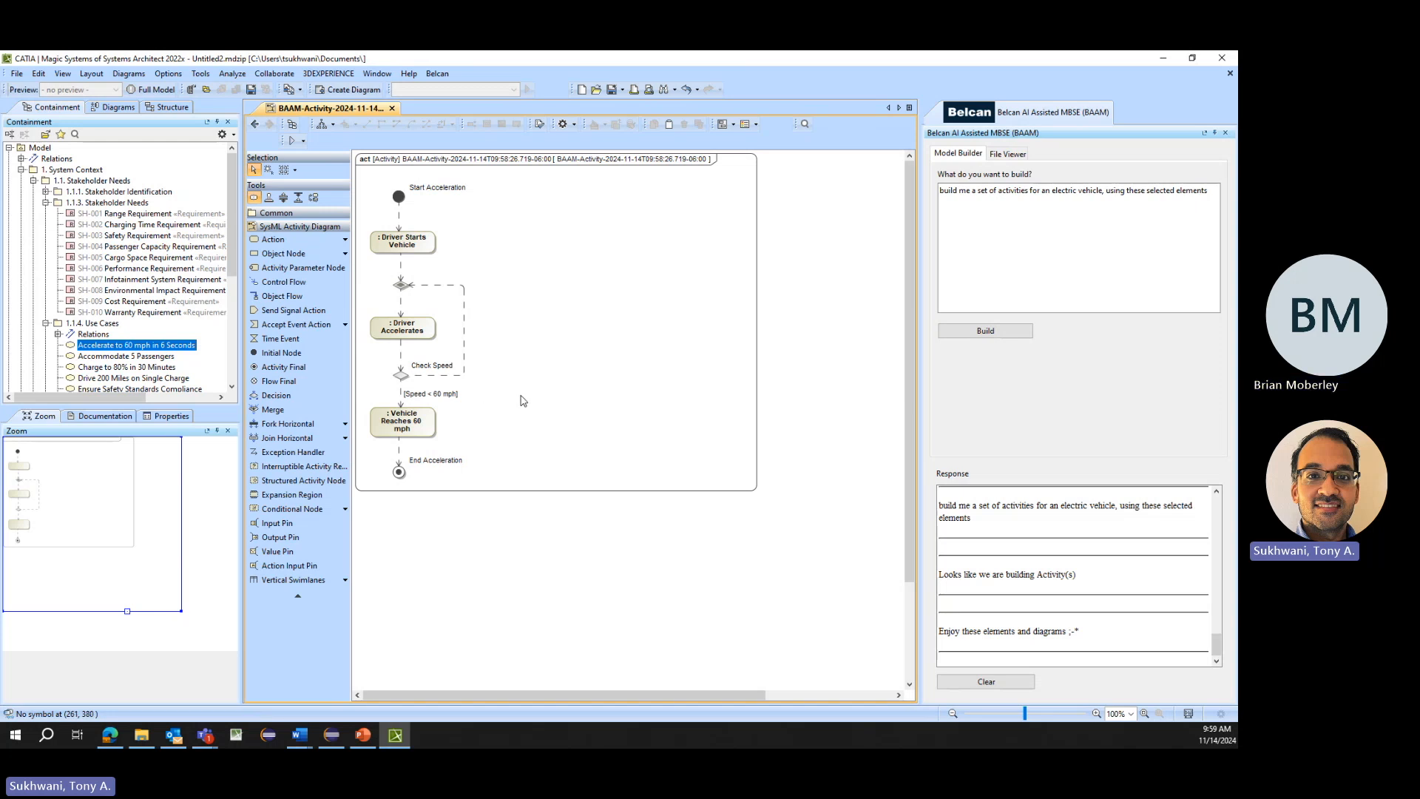
pyautogui.click(46, 323)
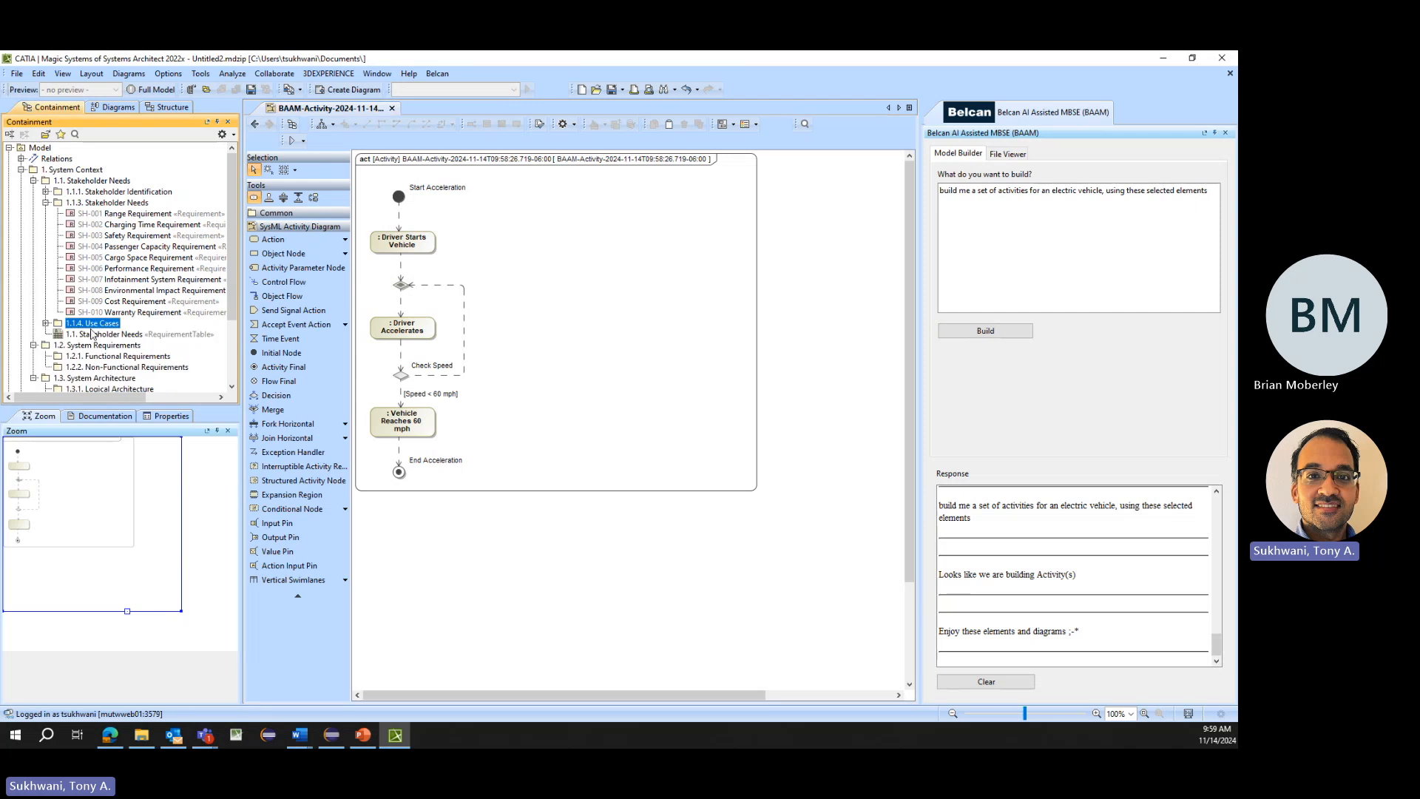
pyautogui.click(403, 422)
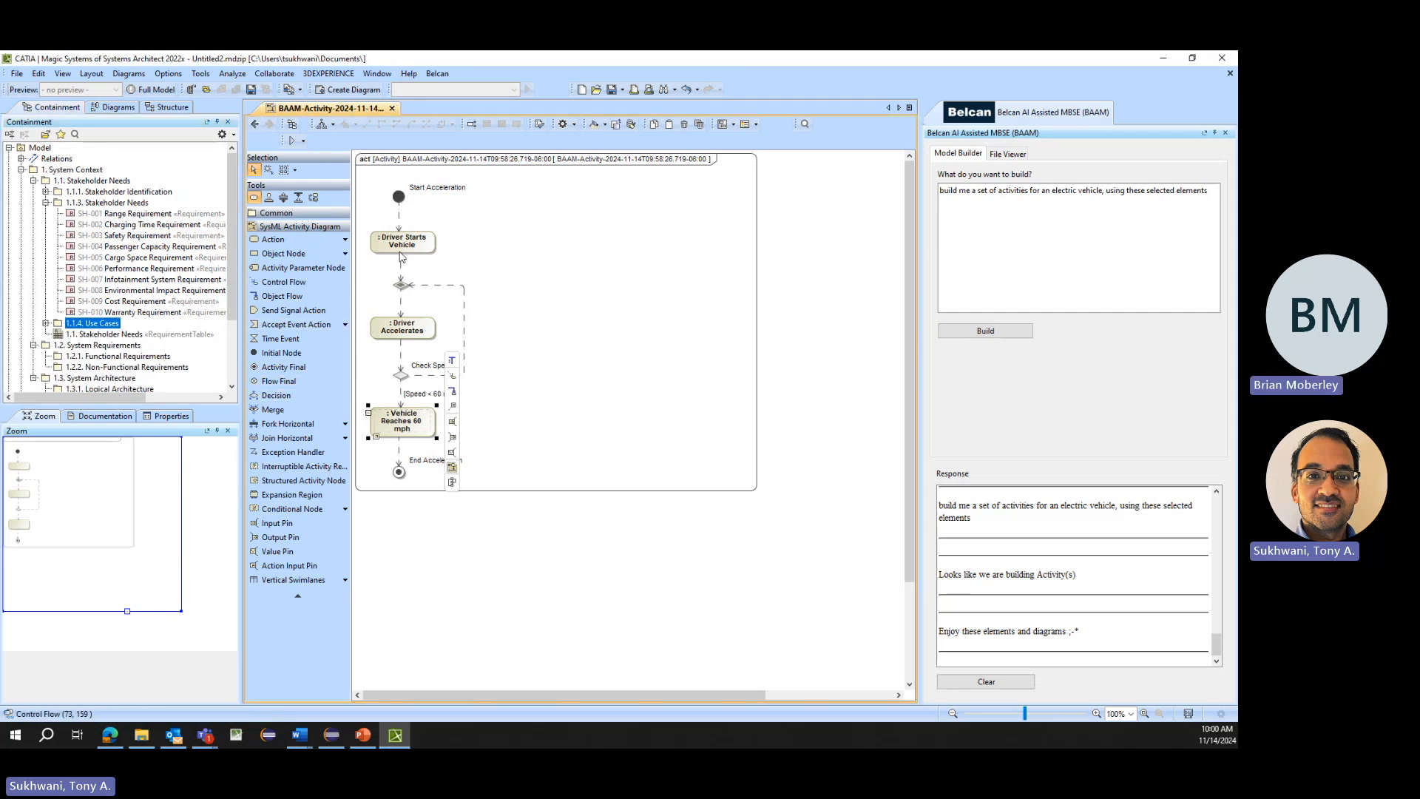
pyautogui.click(548, 373)
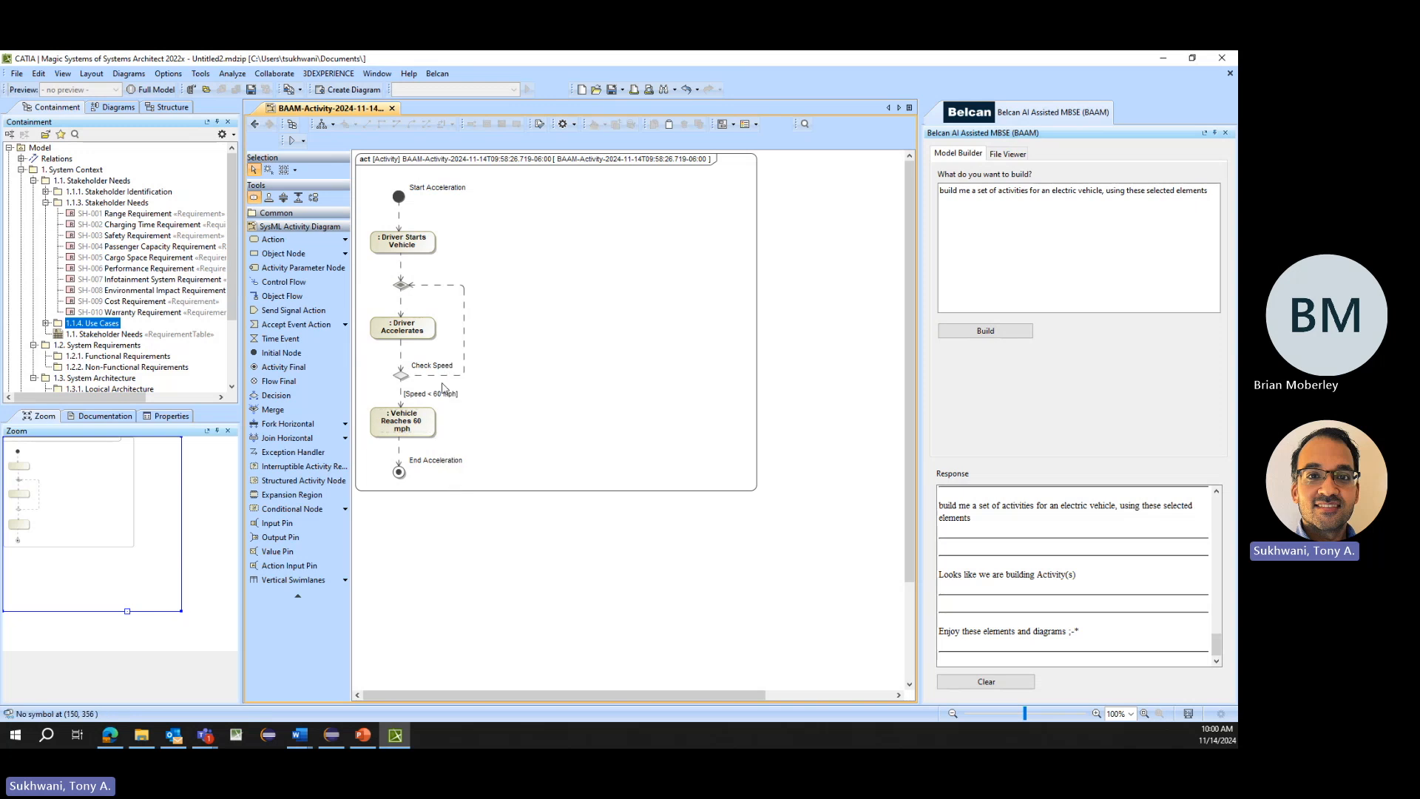
pyautogui.click(427, 395)
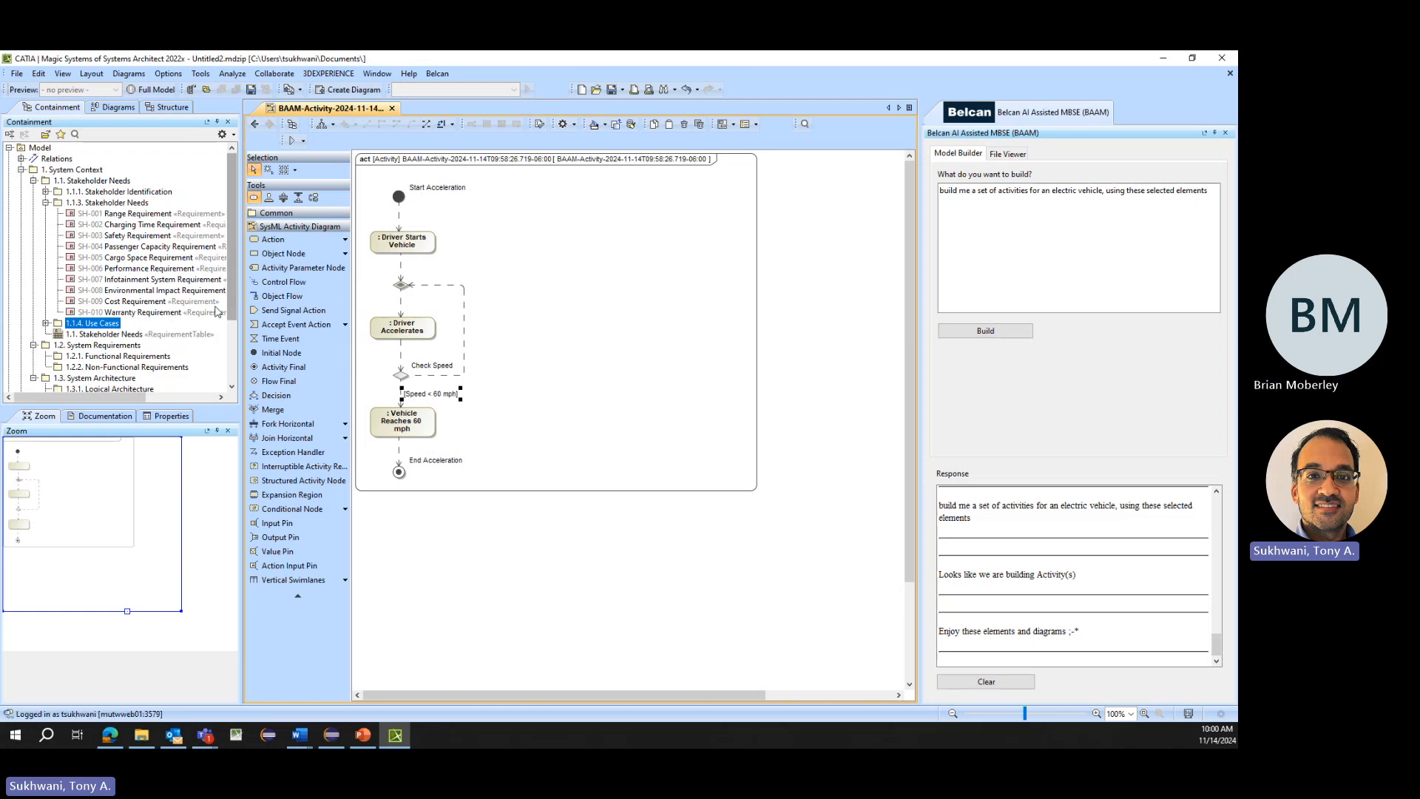
# - Move the generated activity out of its BAAM-Activity package into the Accelerate to 60 mph in 6 Seconds use case under 1.1.4. Use Cases
pyautogui.scroll(-3, 172, 325)
pyautogui.click(21, 320)
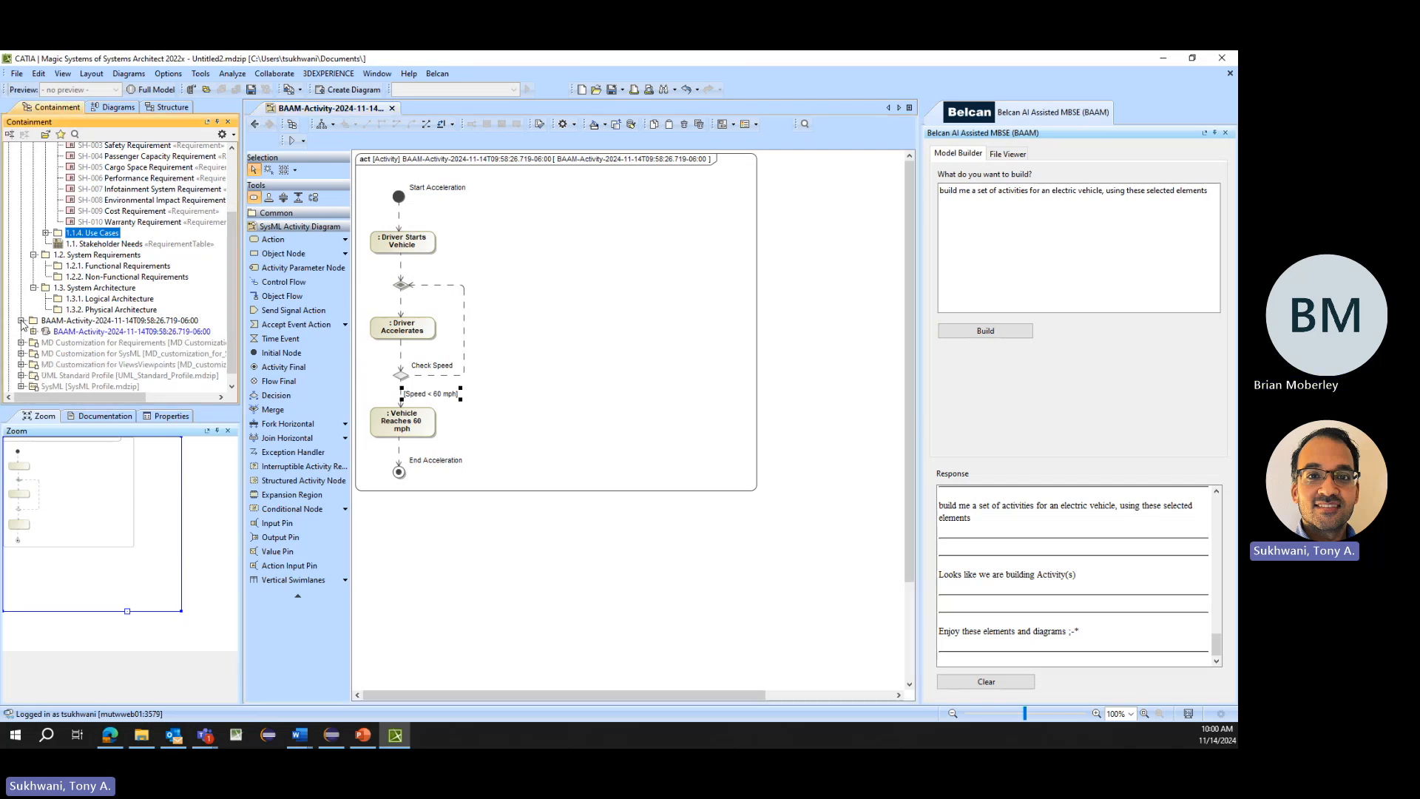
pyautogui.click(68, 332)
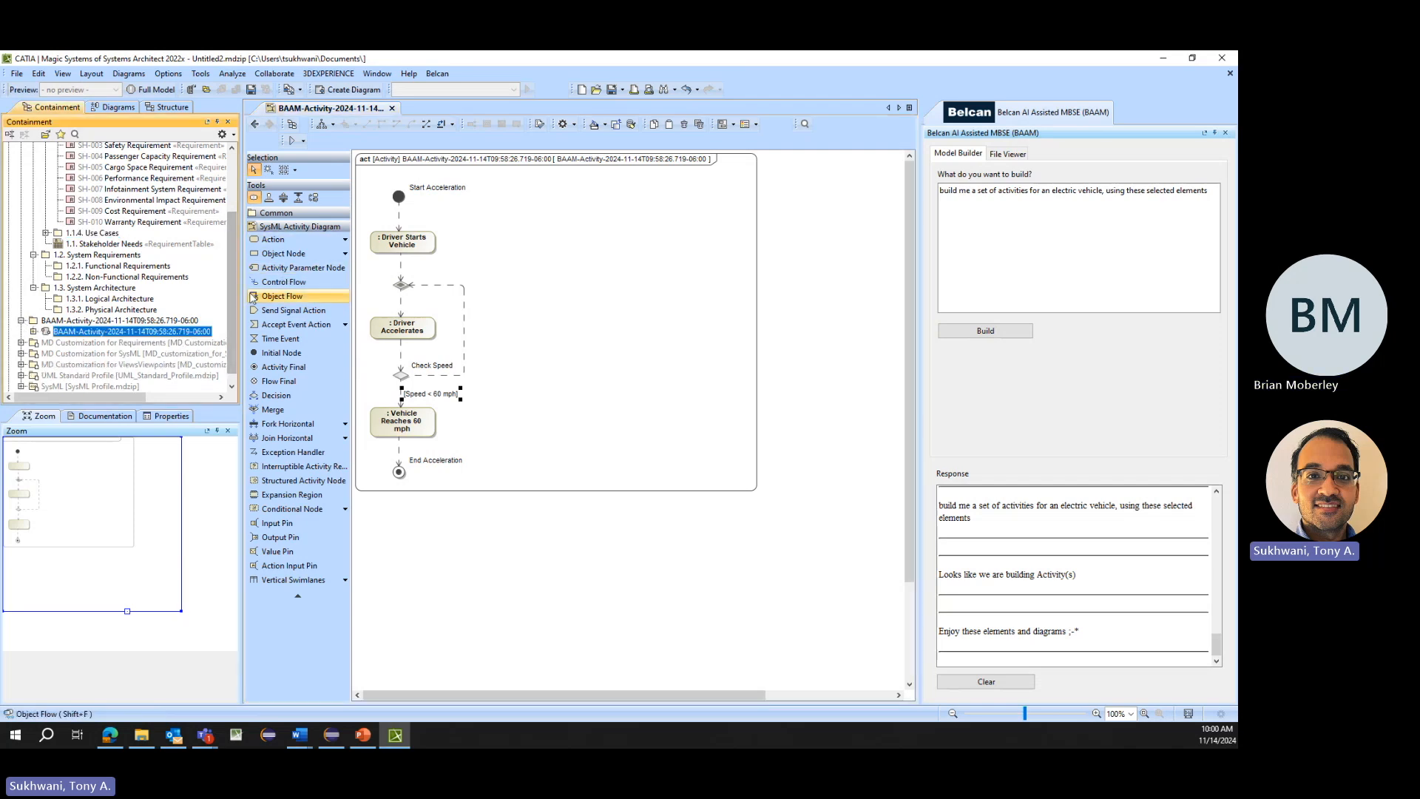
pyautogui.scroll(2, 206, 286)
pyautogui.scroll(2, 206, 286)
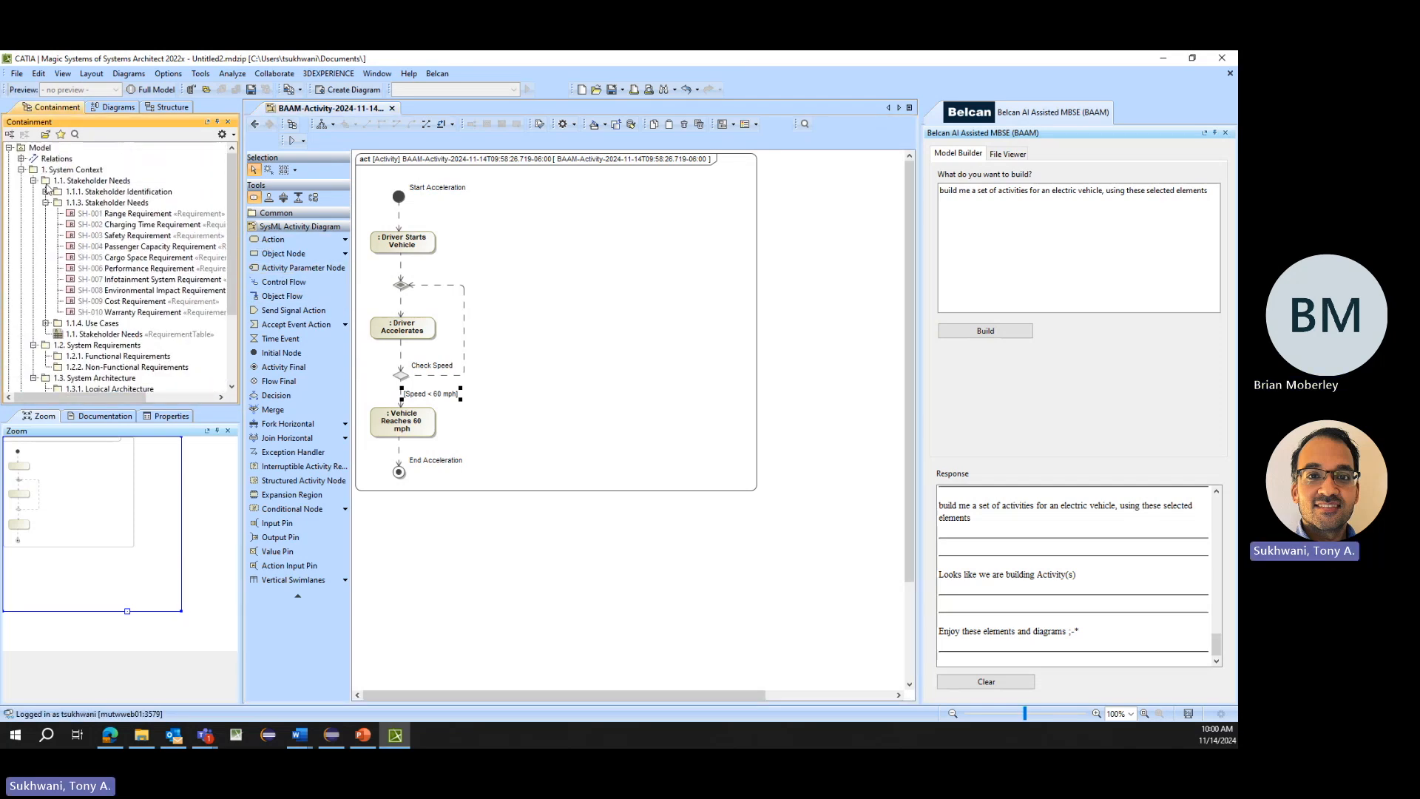
pyautogui.click(46, 323)
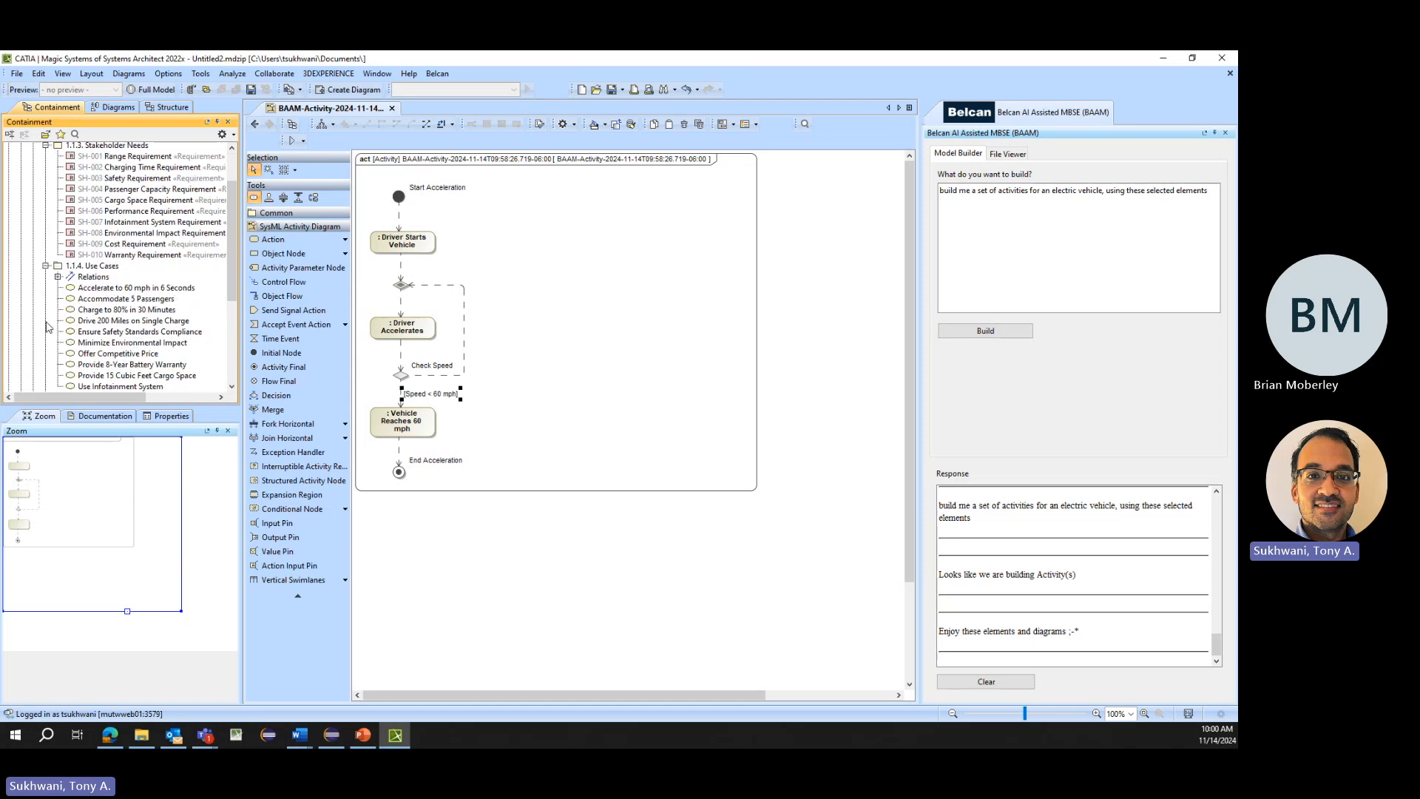
pyautogui.scroll(-5, 50, 324)
pyautogui.click(546, 278)
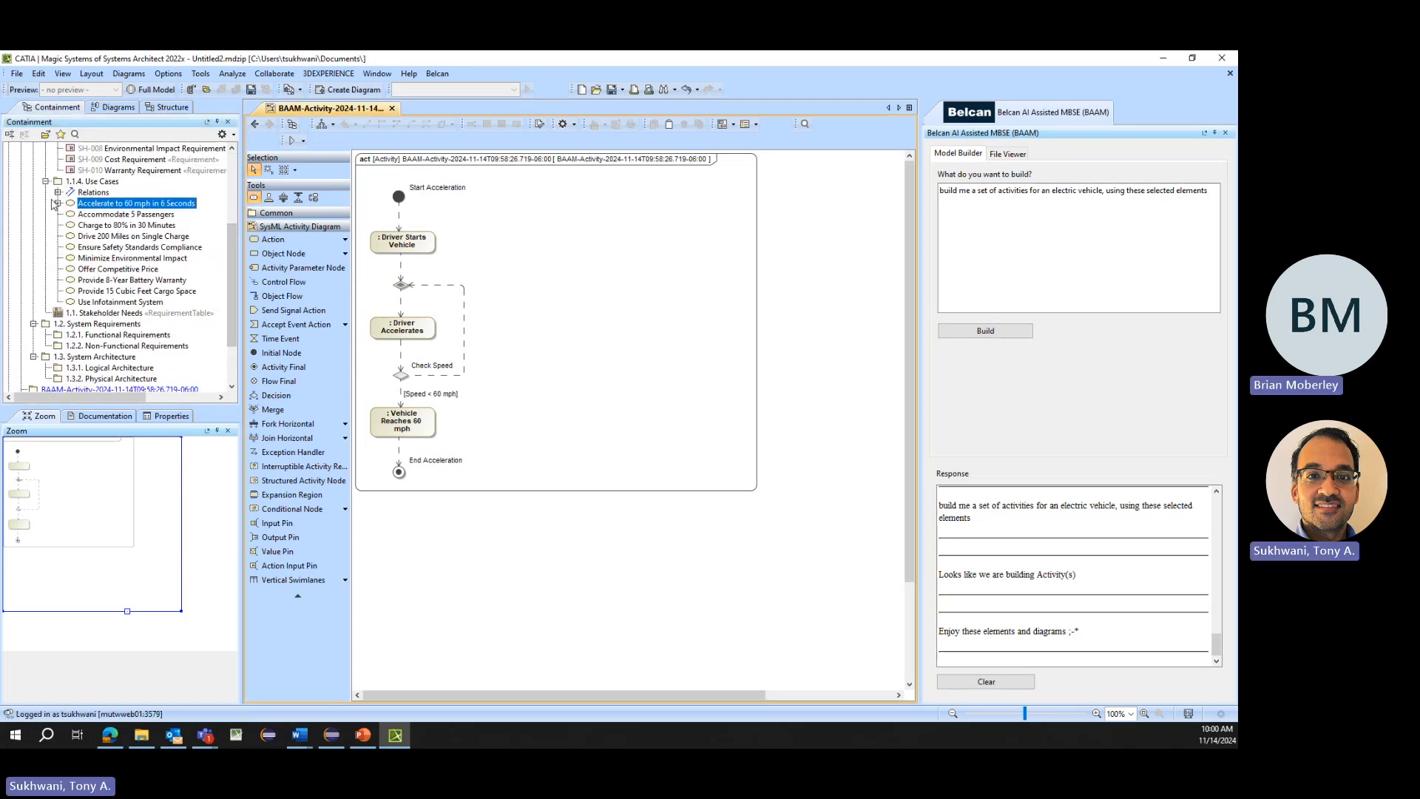
pyautogui.click(58, 203)
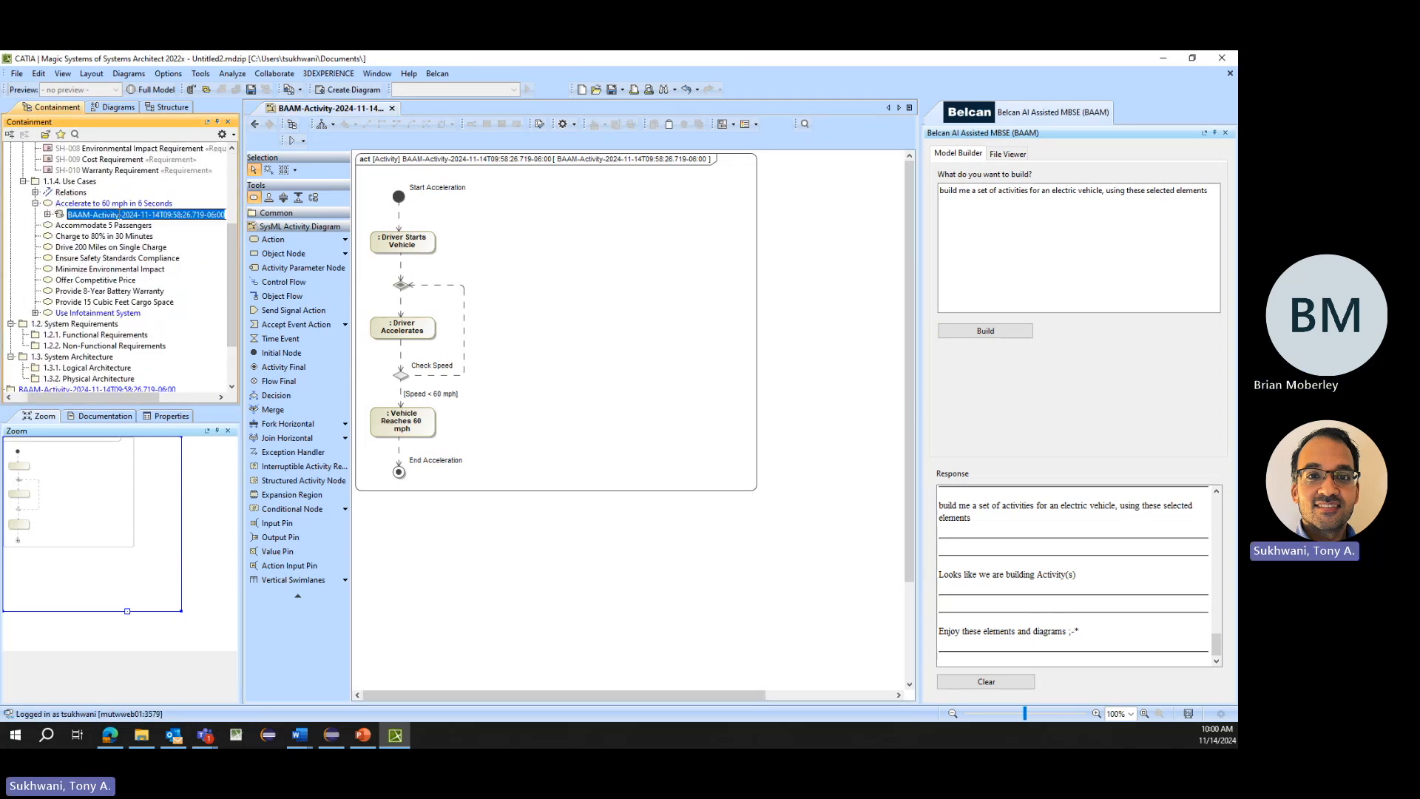
# - Rename the activity inside the Accelerate to 60 mph in 6 Seconds use case to "Accelerate to 60"
pyautogui.write('Accelerate to')
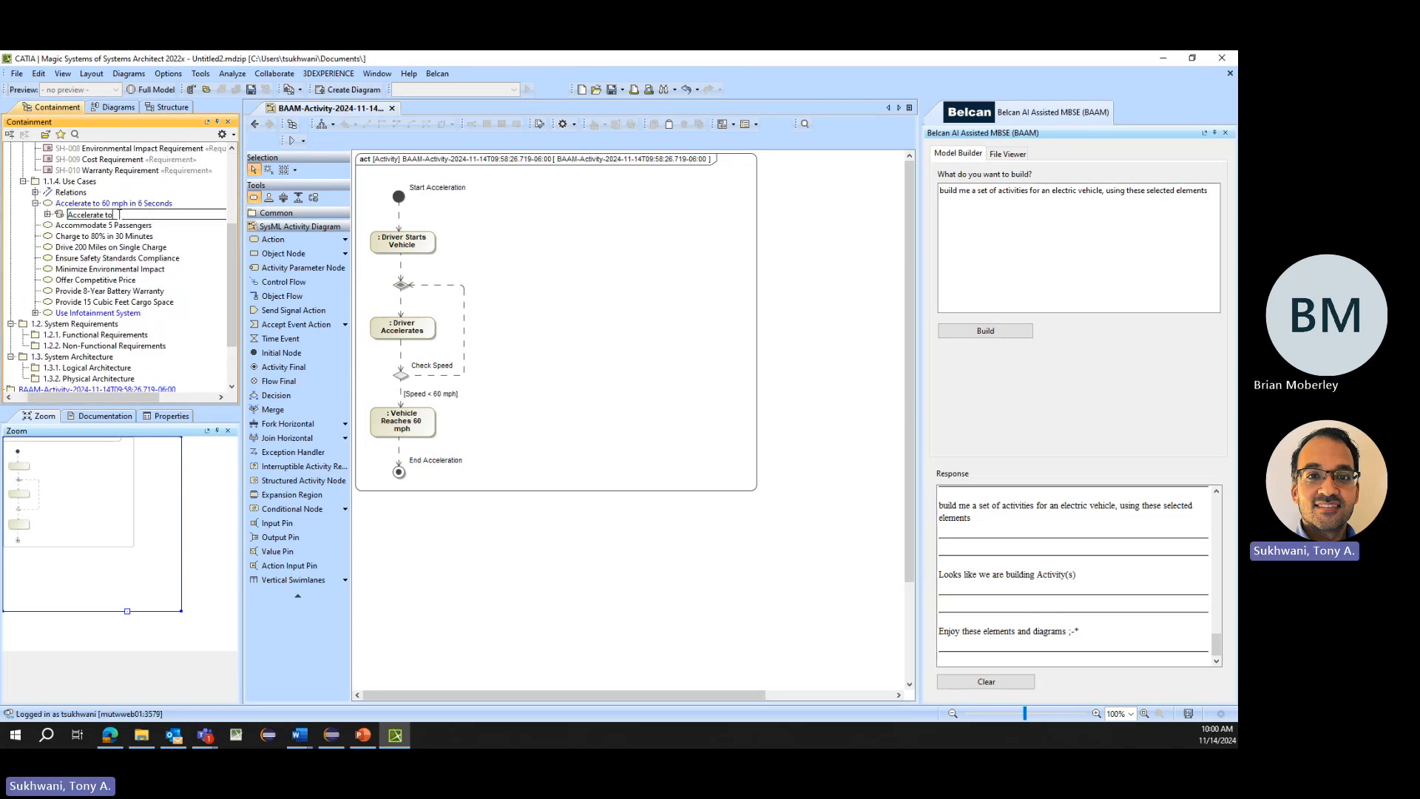
pyautogui.write(' 60')
pyautogui.press('Return')
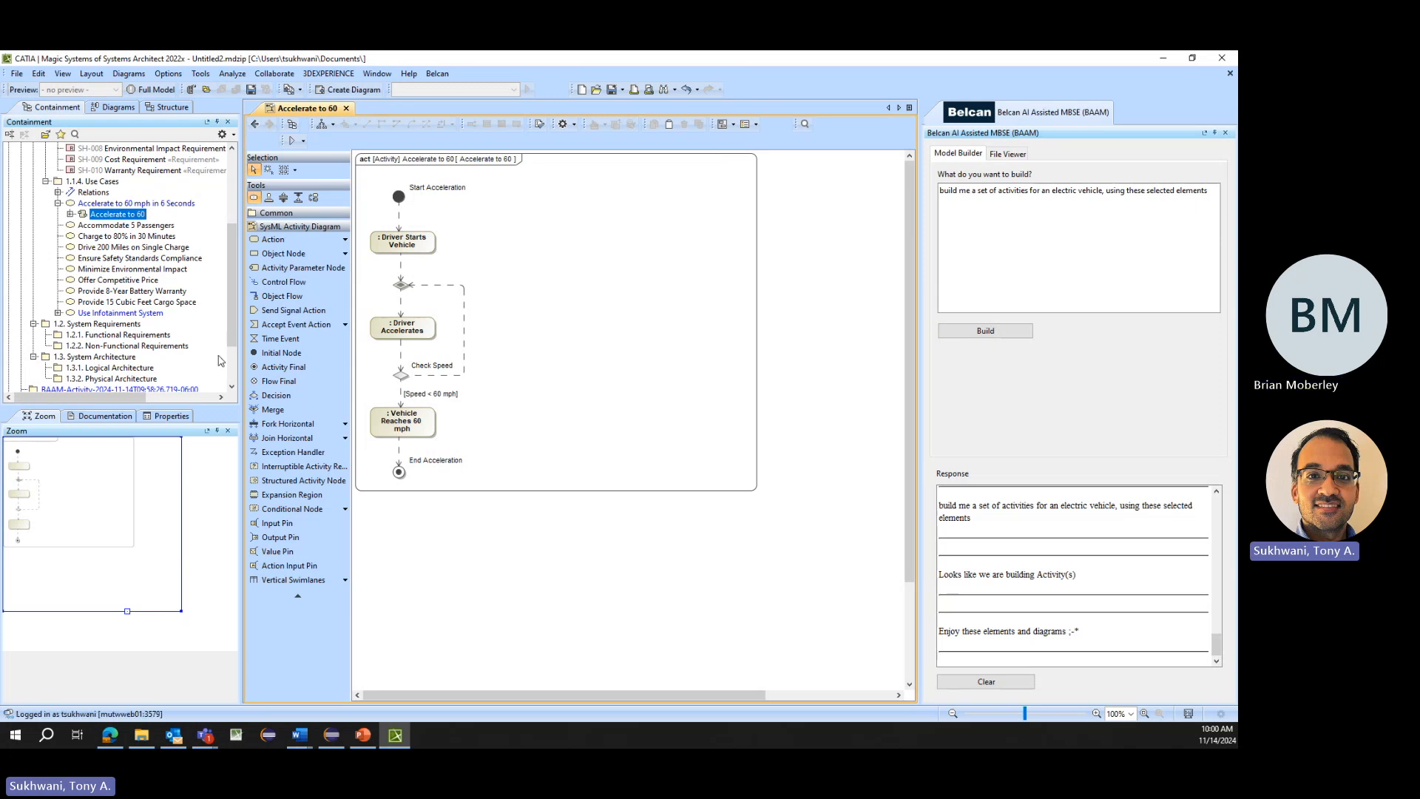
# - Collapse 1.1.4. Use Cases and generate blocks with the prompt "build me a set of blocks for the system context of an electric vehicle"
pyautogui.scroll(4, 88, 243)
pyautogui.click(46, 323)
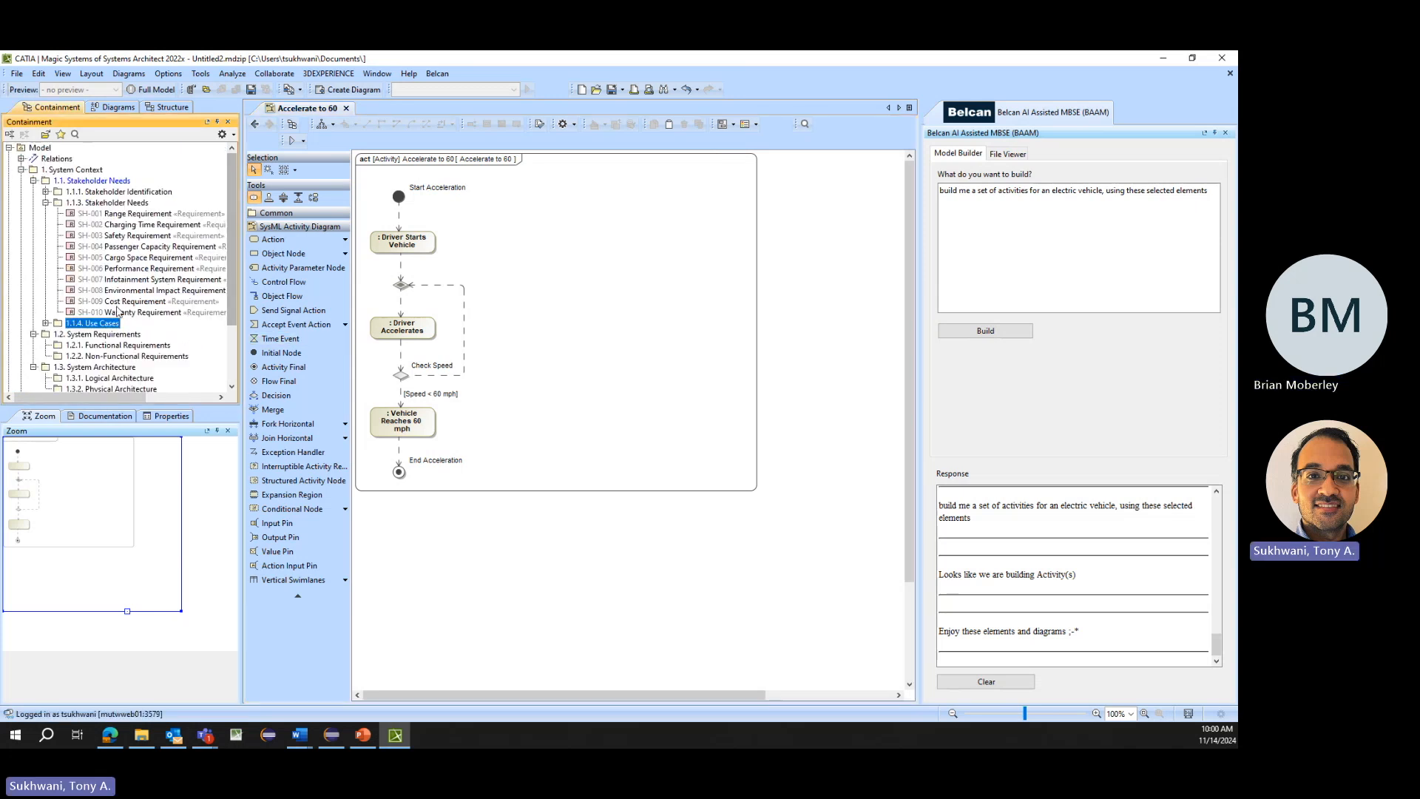
pyautogui.click(1023, 269)
pyautogui.hotkey('ctrl', 'a')
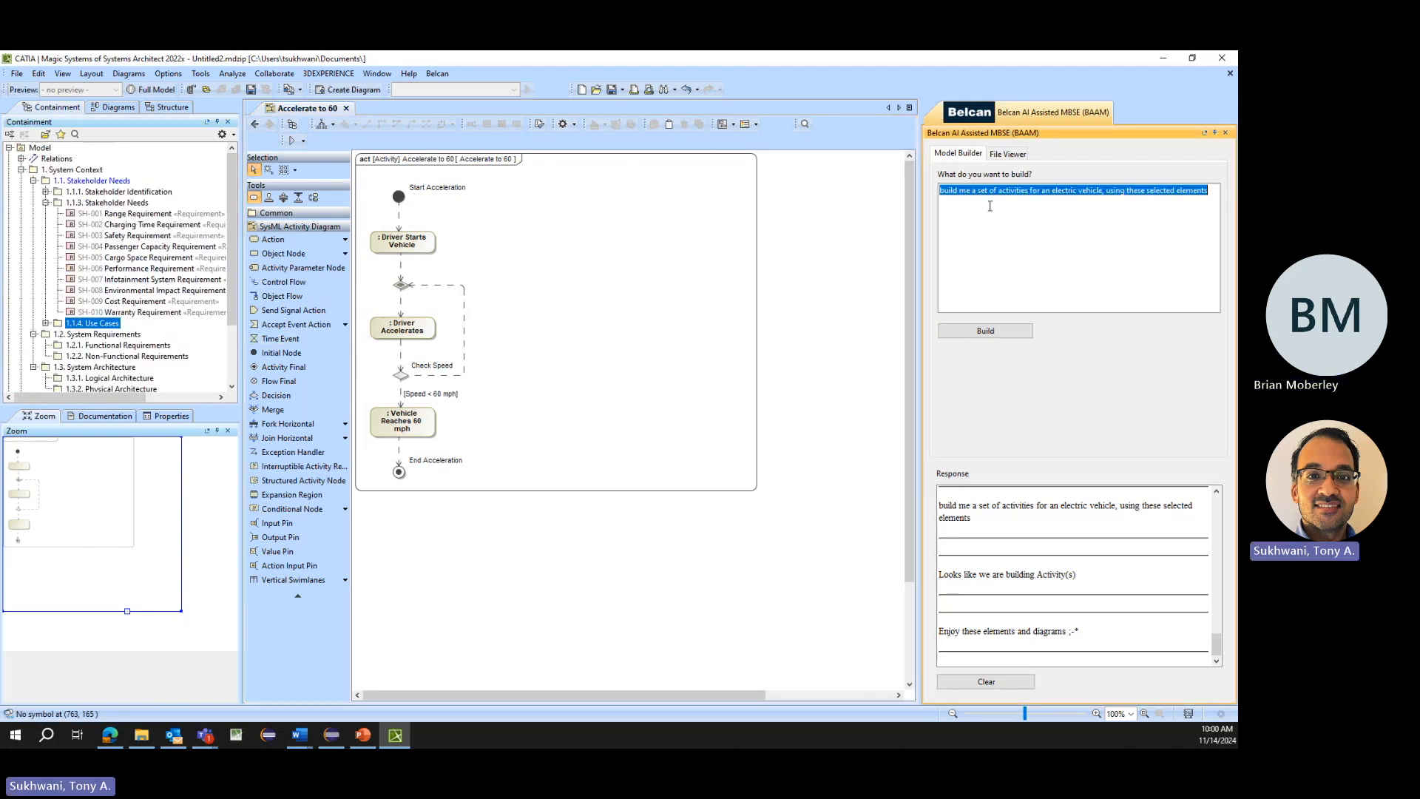
pyautogui.write('build')
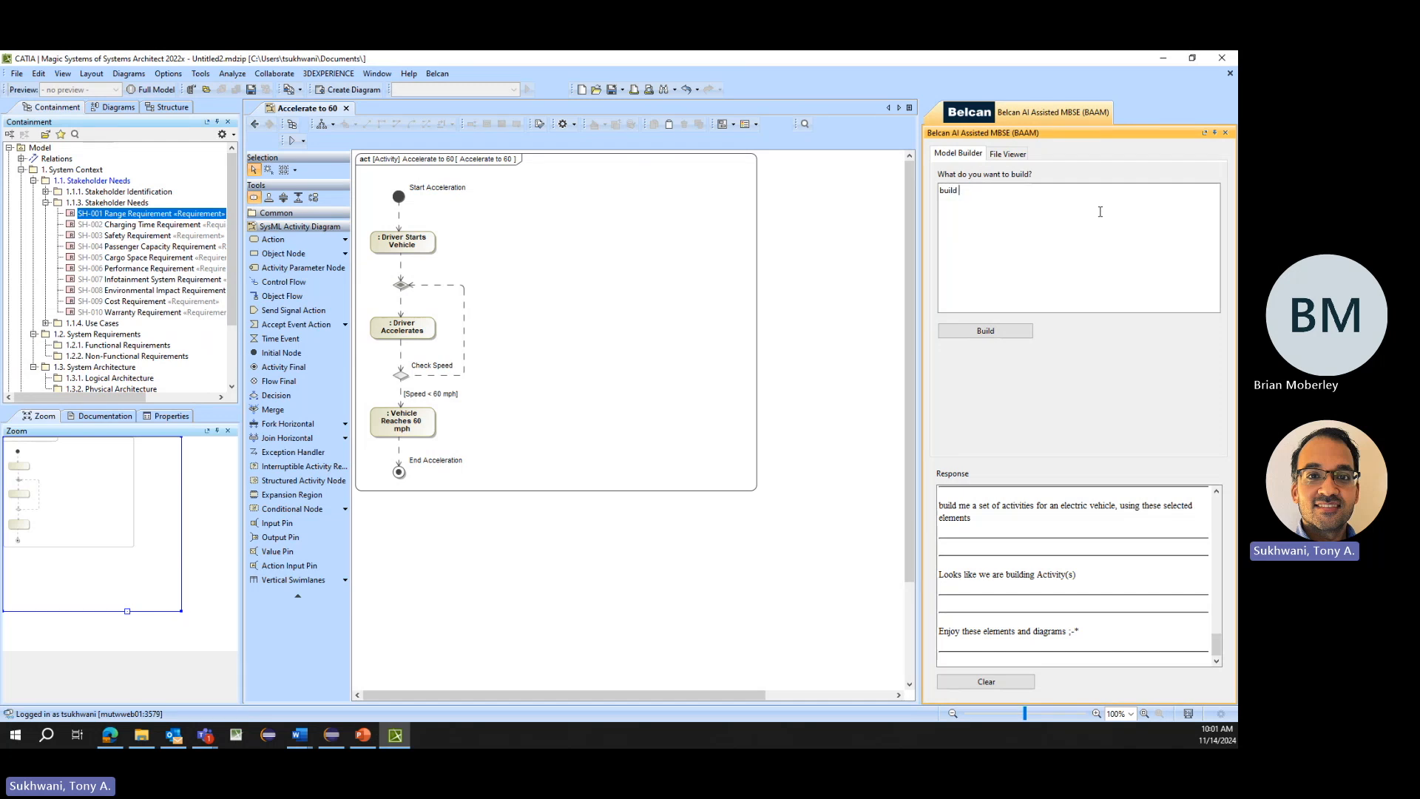
pyautogui.write(' me a set of blocks for the system context of an electric vehicle')
pyautogui.click(987, 330)
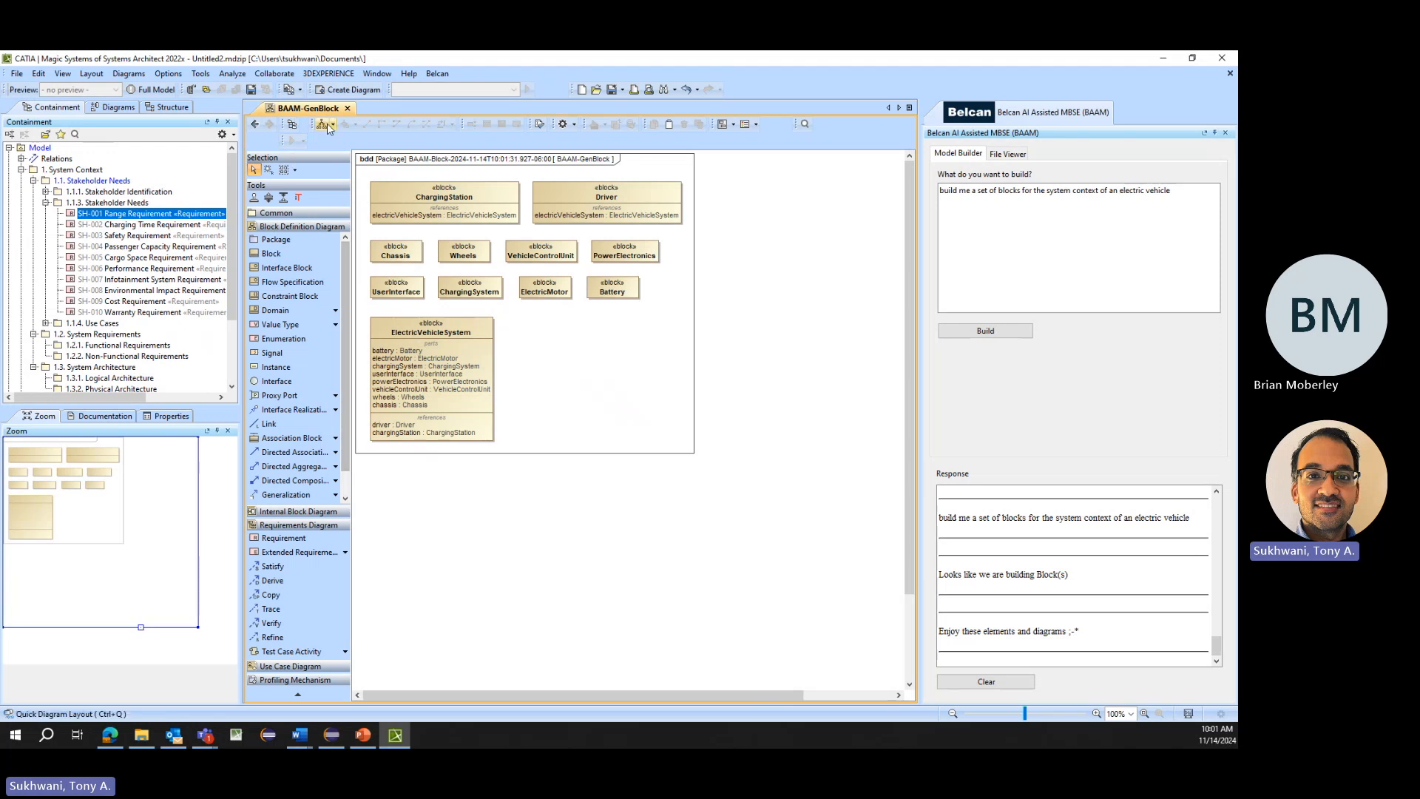
# - Examine the driver and chargingStation reference properties of the ElectricVehicleSystem block in the generated block diagram
pyautogui.click(405, 425)
pyautogui.click(407, 424)
pyautogui.click(406, 432)
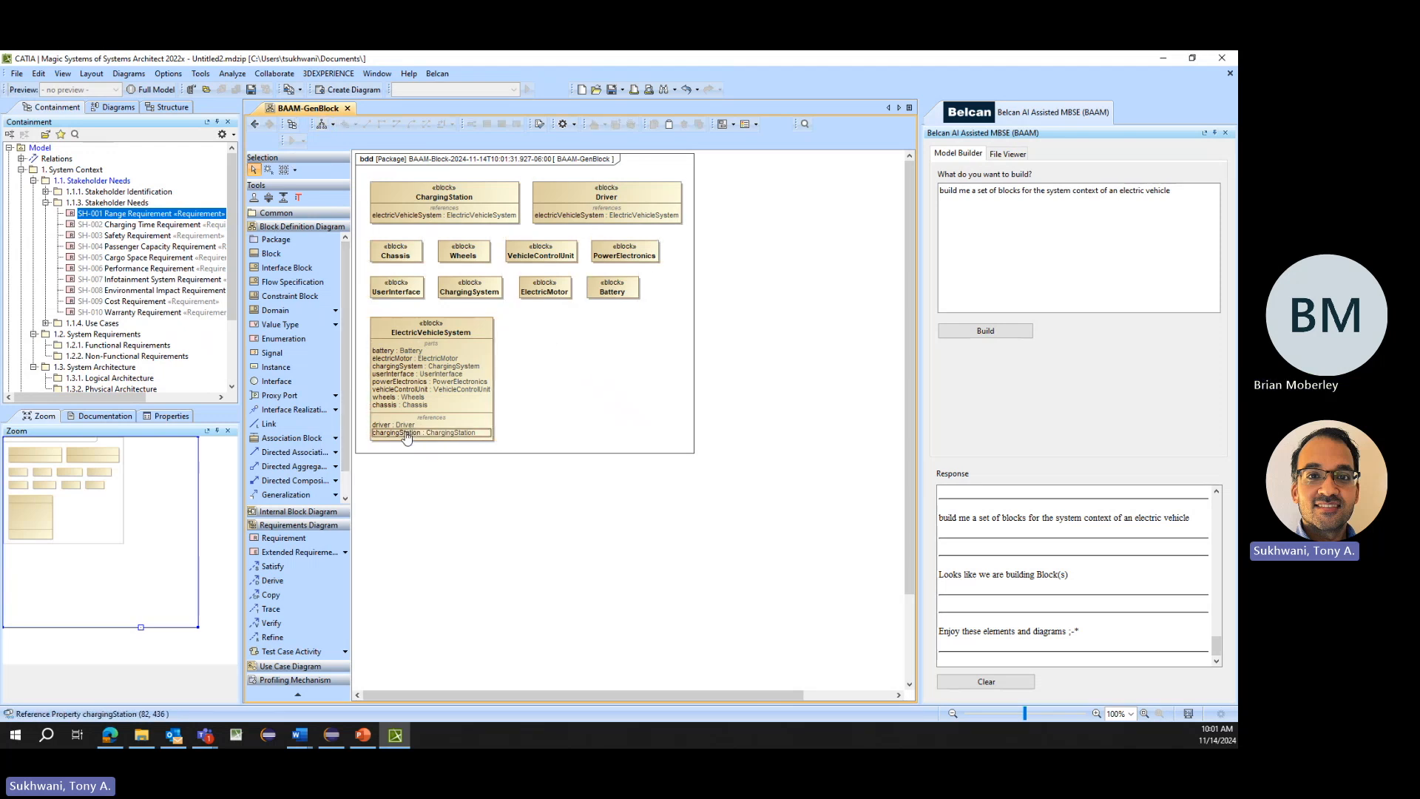
pyautogui.click(404, 427)
pyautogui.click(404, 432)
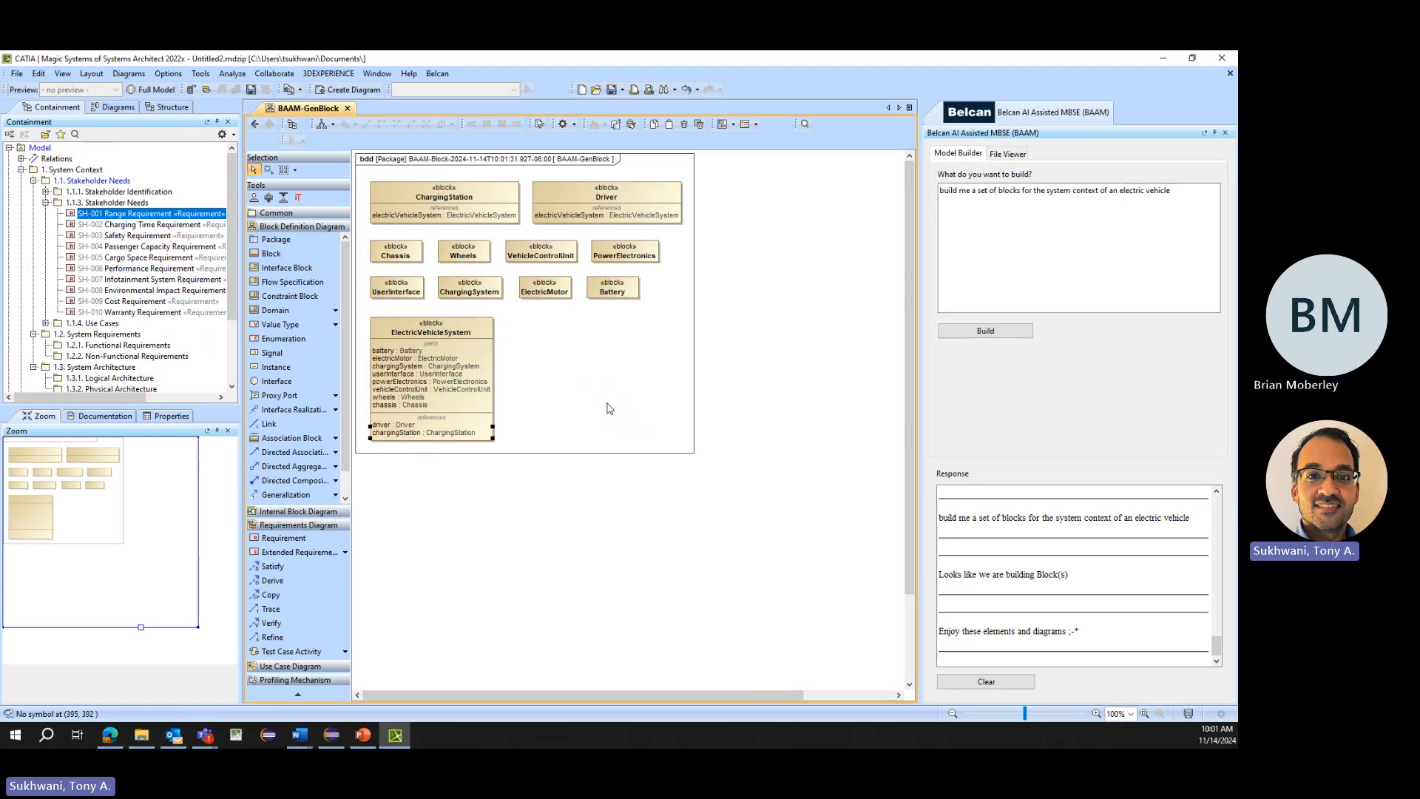
pyautogui.hotkey('ctrl', 'a')
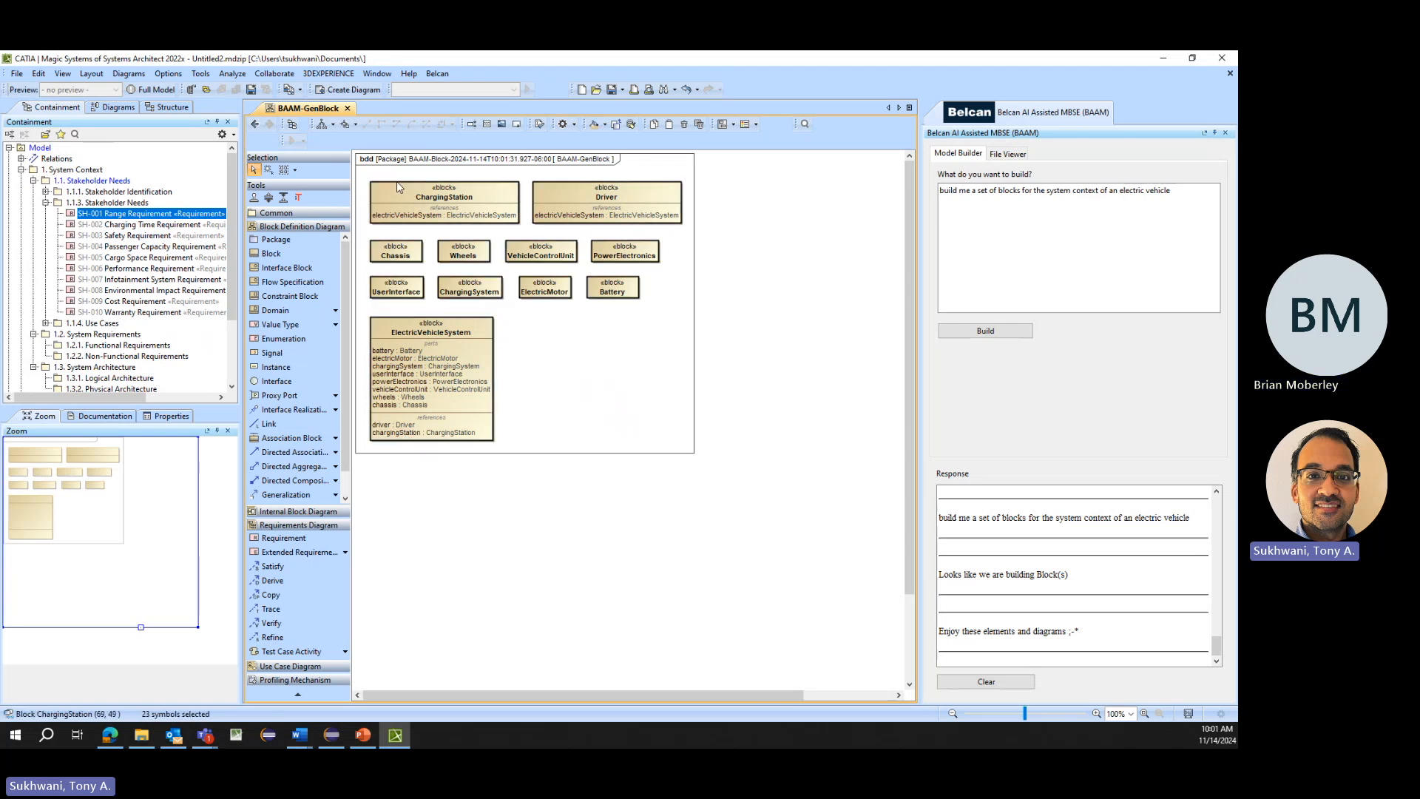
pyautogui.rightClick(397, 181)
pyautogui.click(545, 469)
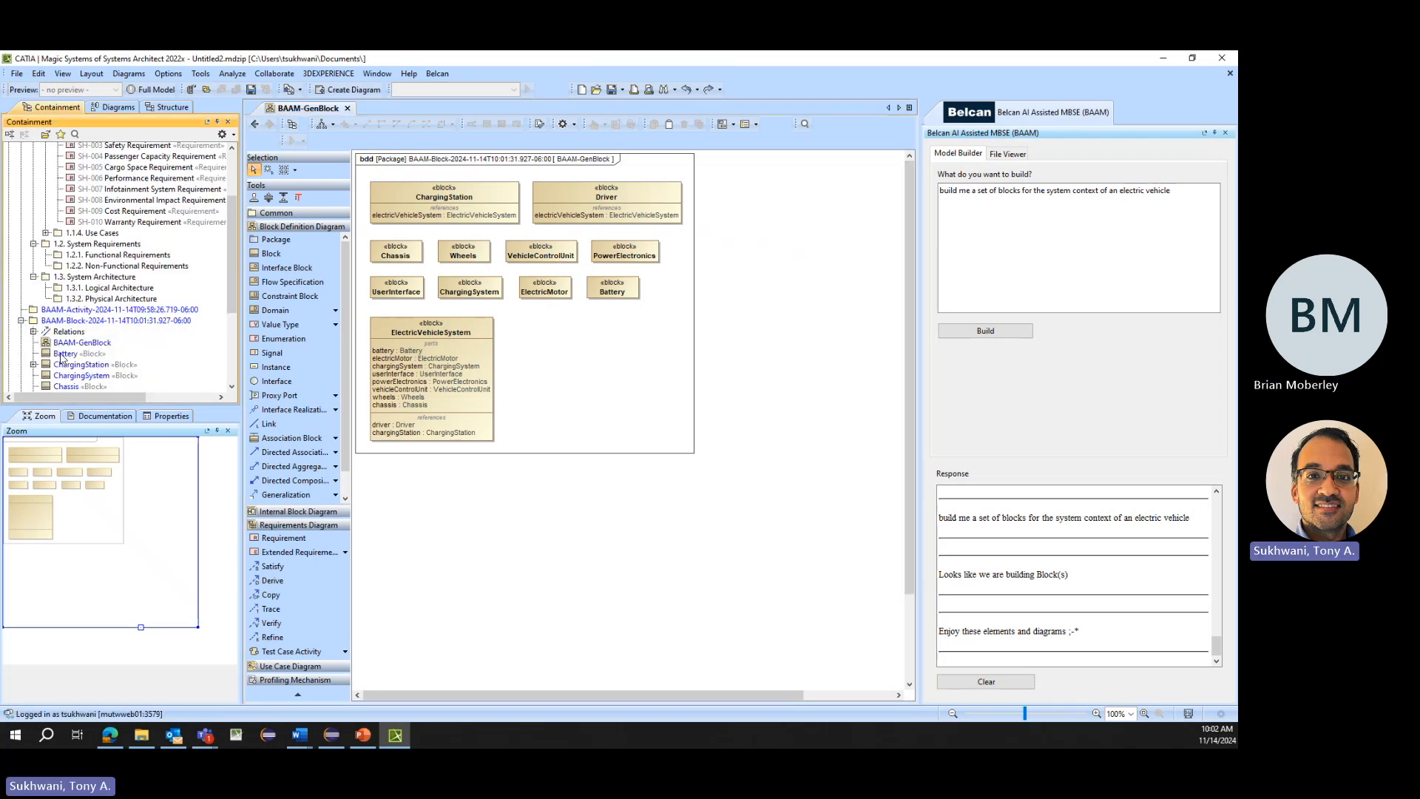
# - Move all blocks from Battery through Wheels, together with their relations, from the BAAM-Block package into 1.3.1. Logical Architecture
pyautogui.click(62, 353)
pyautogui.scroll(-4, 61, 353)
pyautogui.keyDown('shift'); pyautogui.click(63, 335); pyautogui.keyUp('shift')
pyautogui.scroll(3, 63, 335)
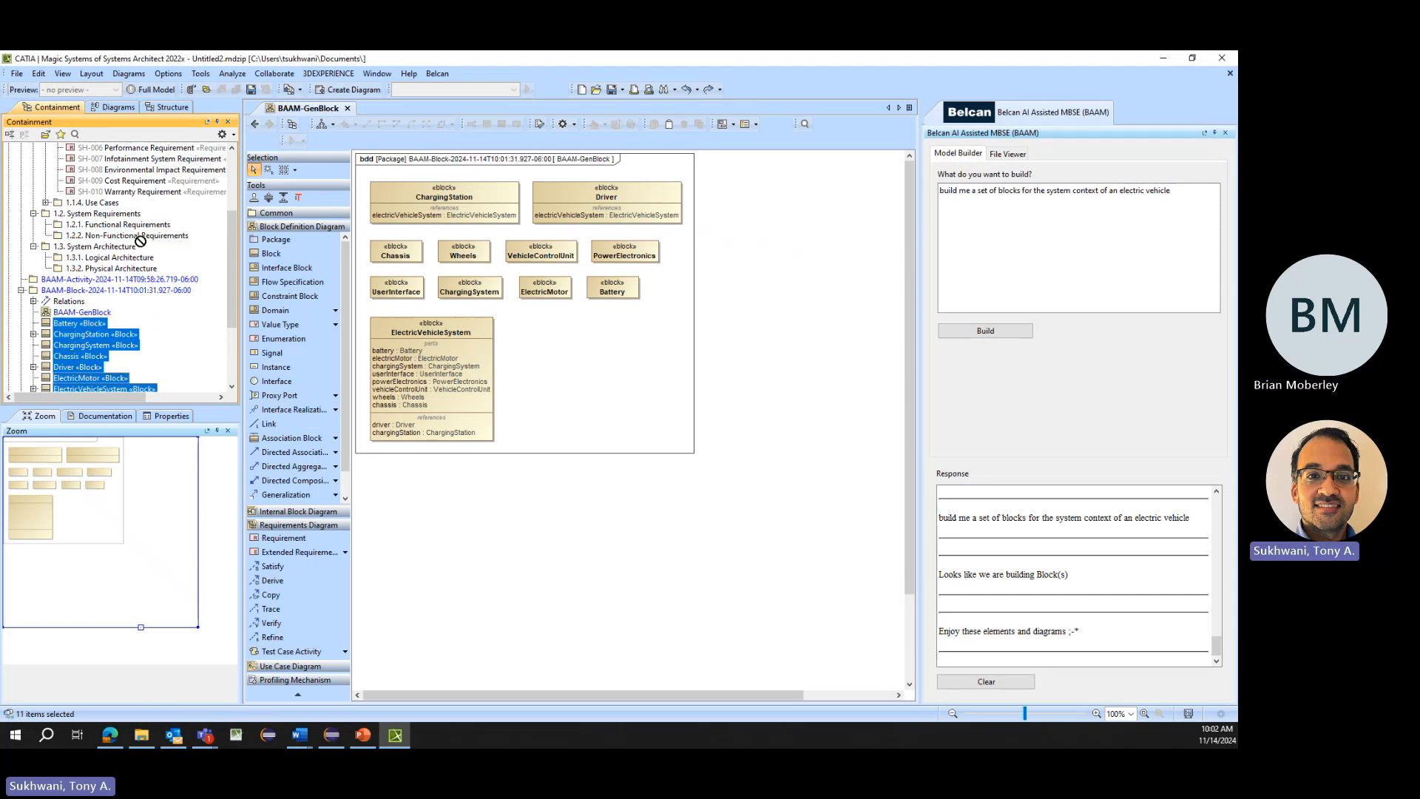
pyautogui.keyDown('ctrl'); pyautogui.click(138, 269); pyautogui.keyUp('ctrl')
pyautogui.moveTo(138, 268); pyautogui.dragTo(137, 259)
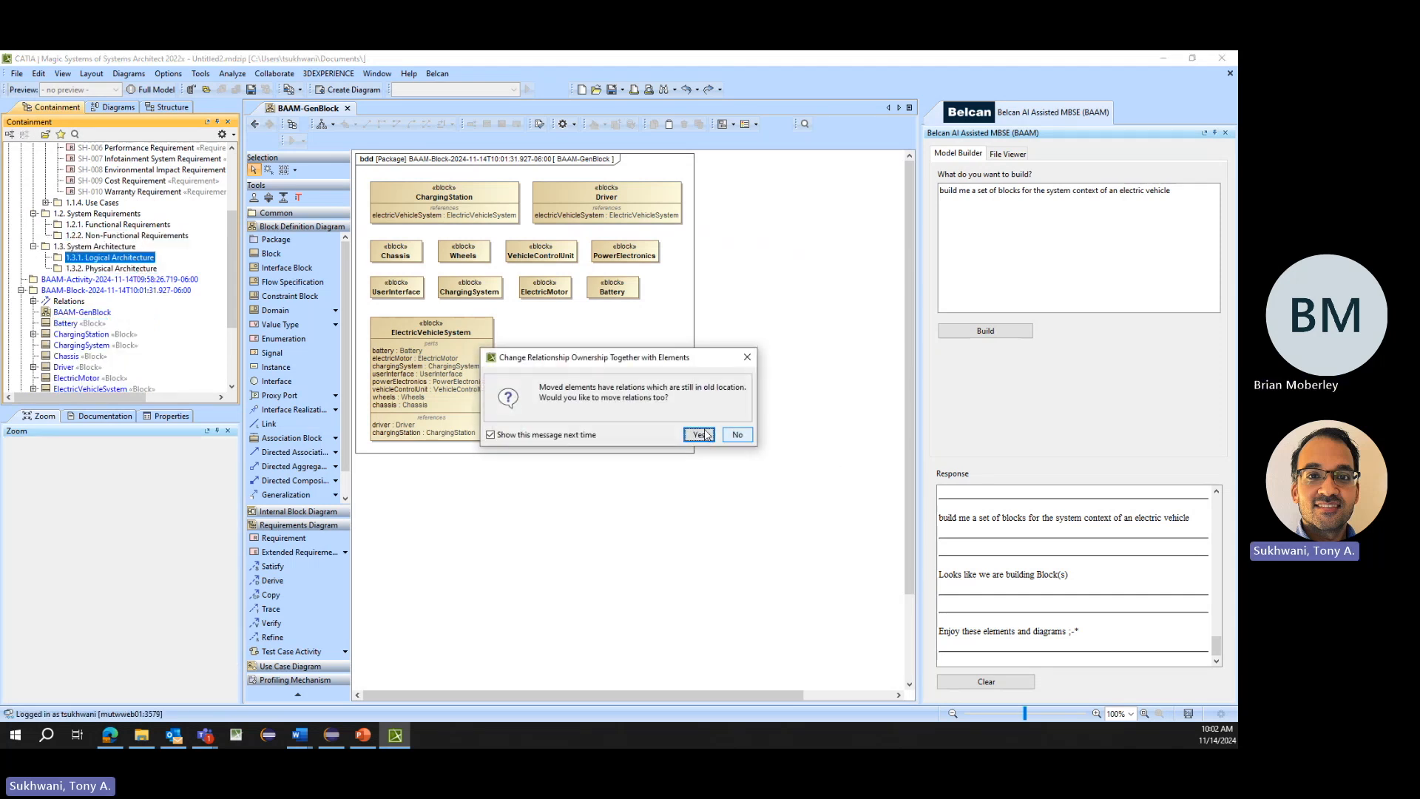
pyautogui.press('Return')
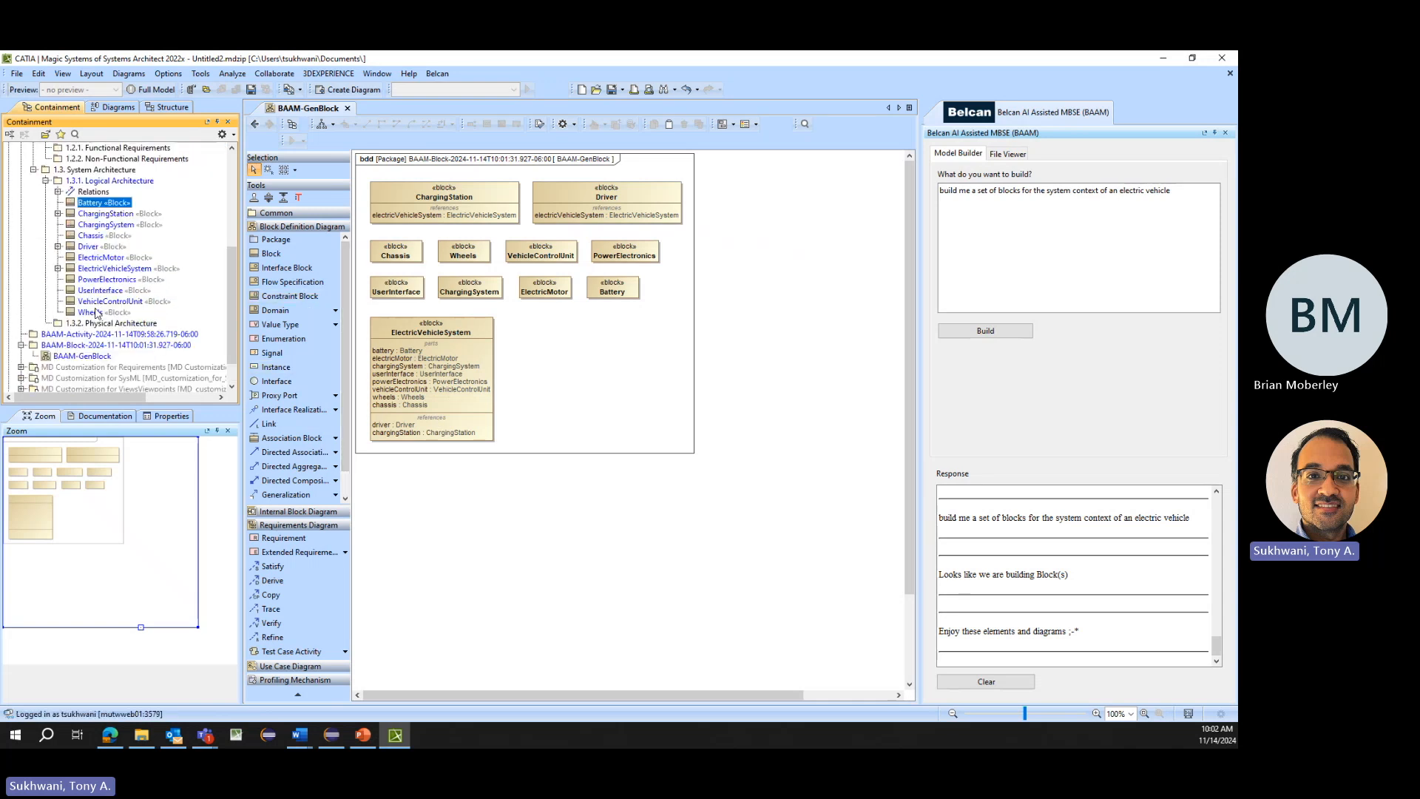
# - Generate value types with the prompt "build me a set of valuetypes for an electric vehicle, using these selected elements" and return to the BAAM-GenBlock diagram
pyautogui.moveTo(1172, 191); pyautogui.dragTo(999, 190)
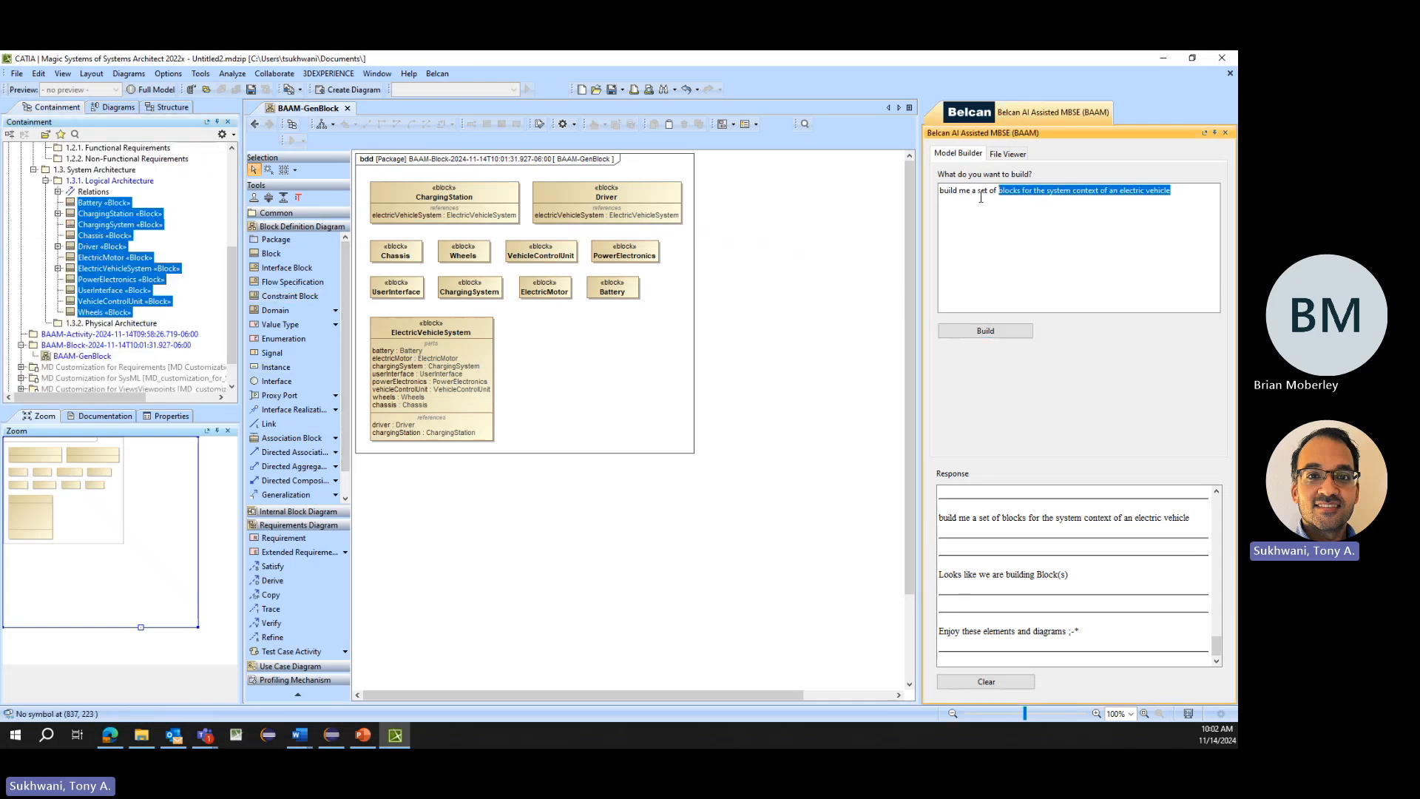
pyautogui.write('valuetypes ')
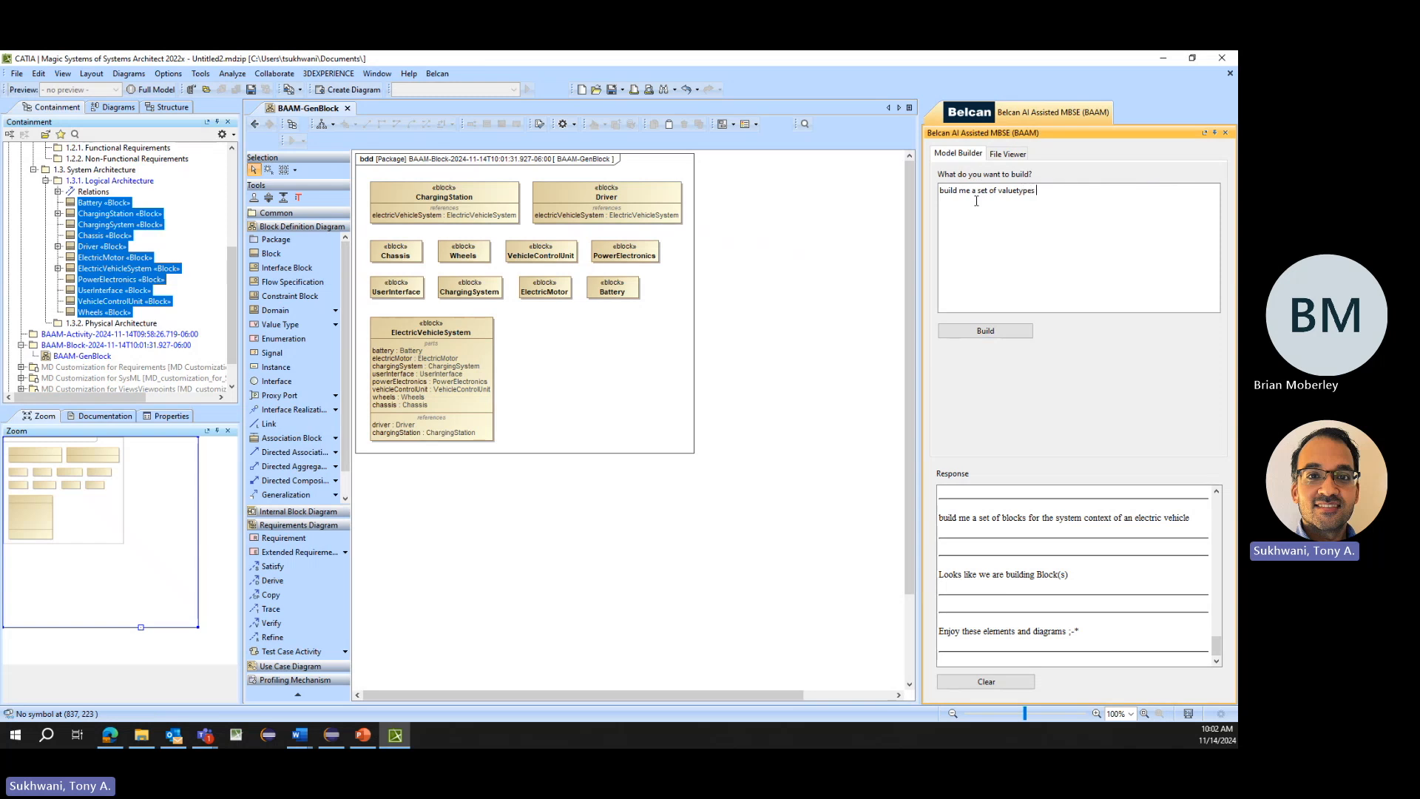
pyautogui.write('for an electric vehicle, using these eelected')
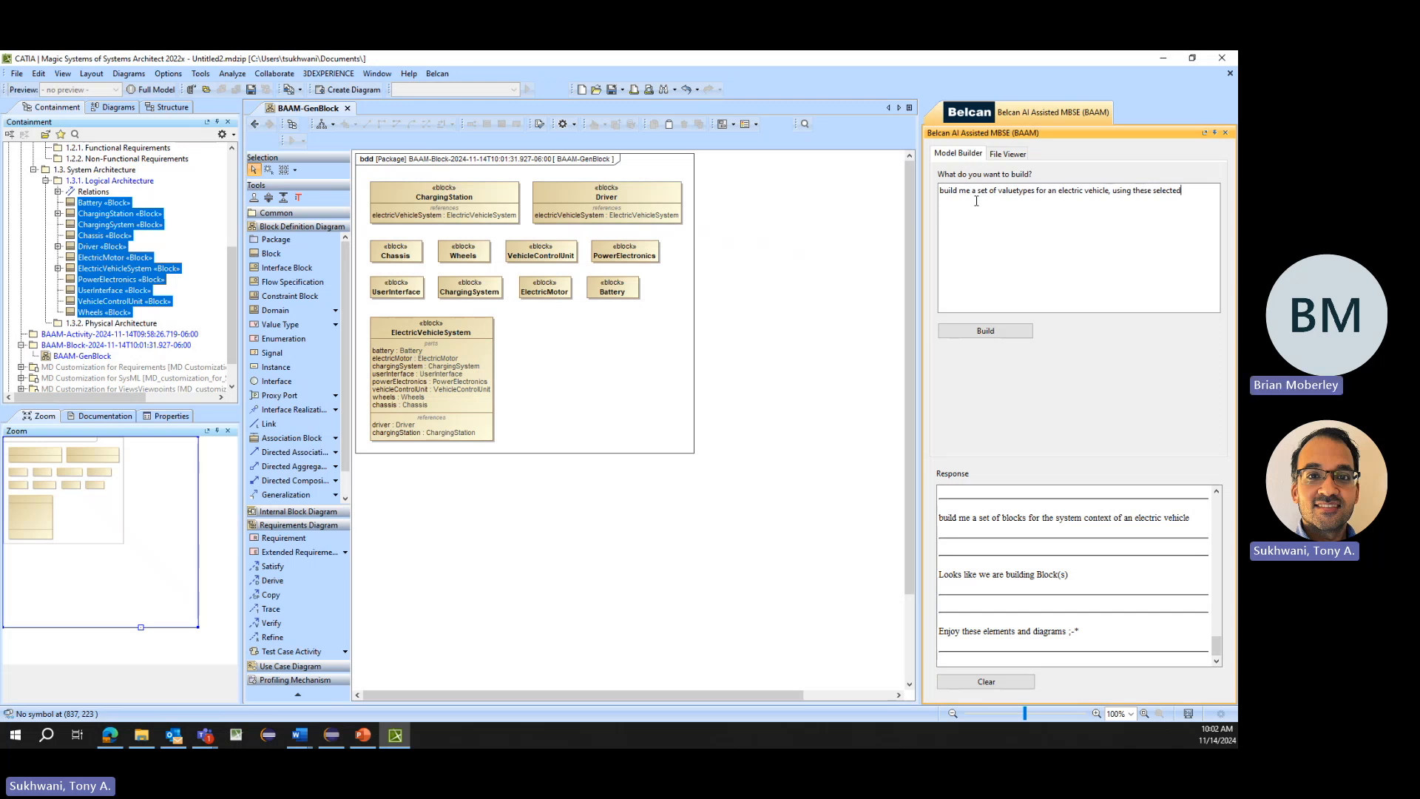
pyautogui.write(' elements')
pyautogui.click(983, 334)
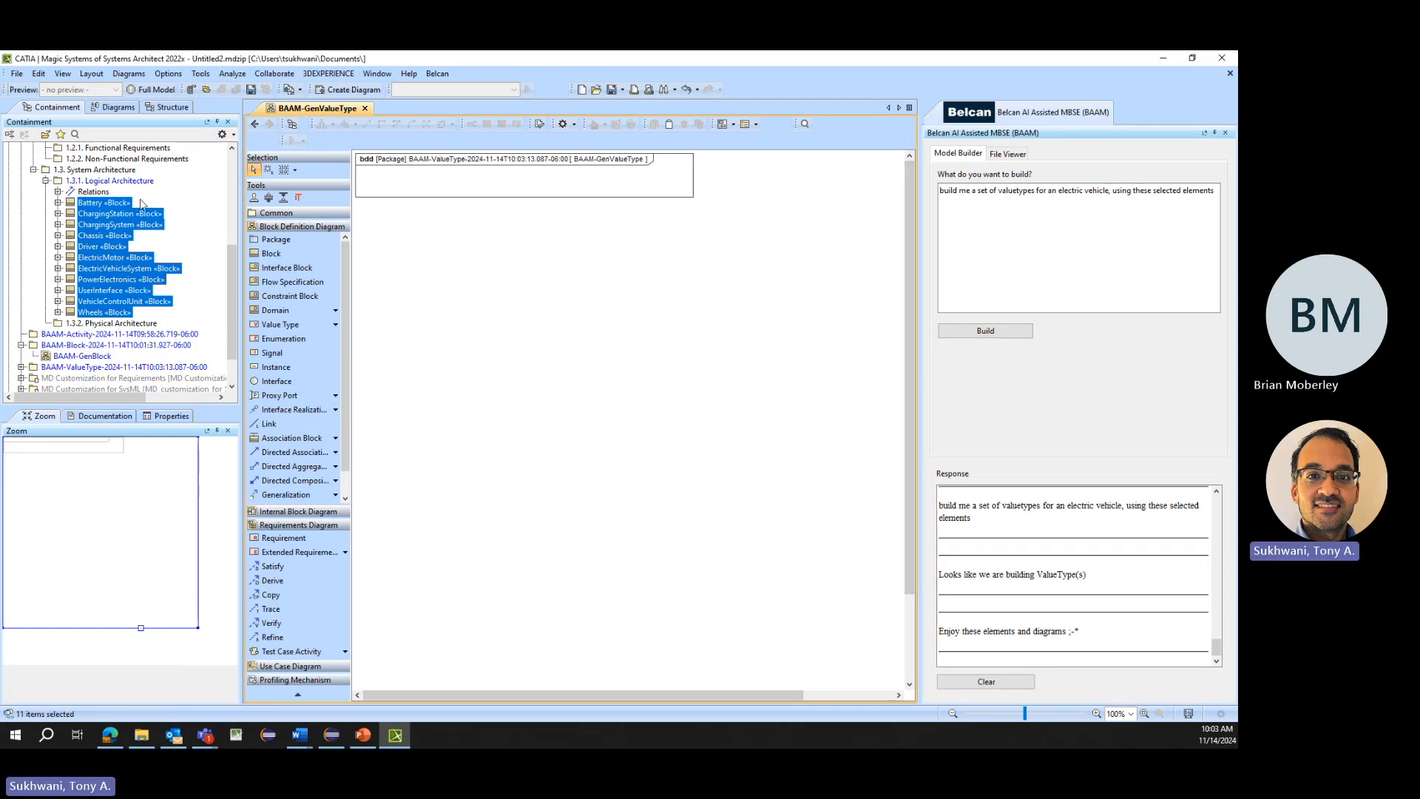
pyautogui.click(254, 125)
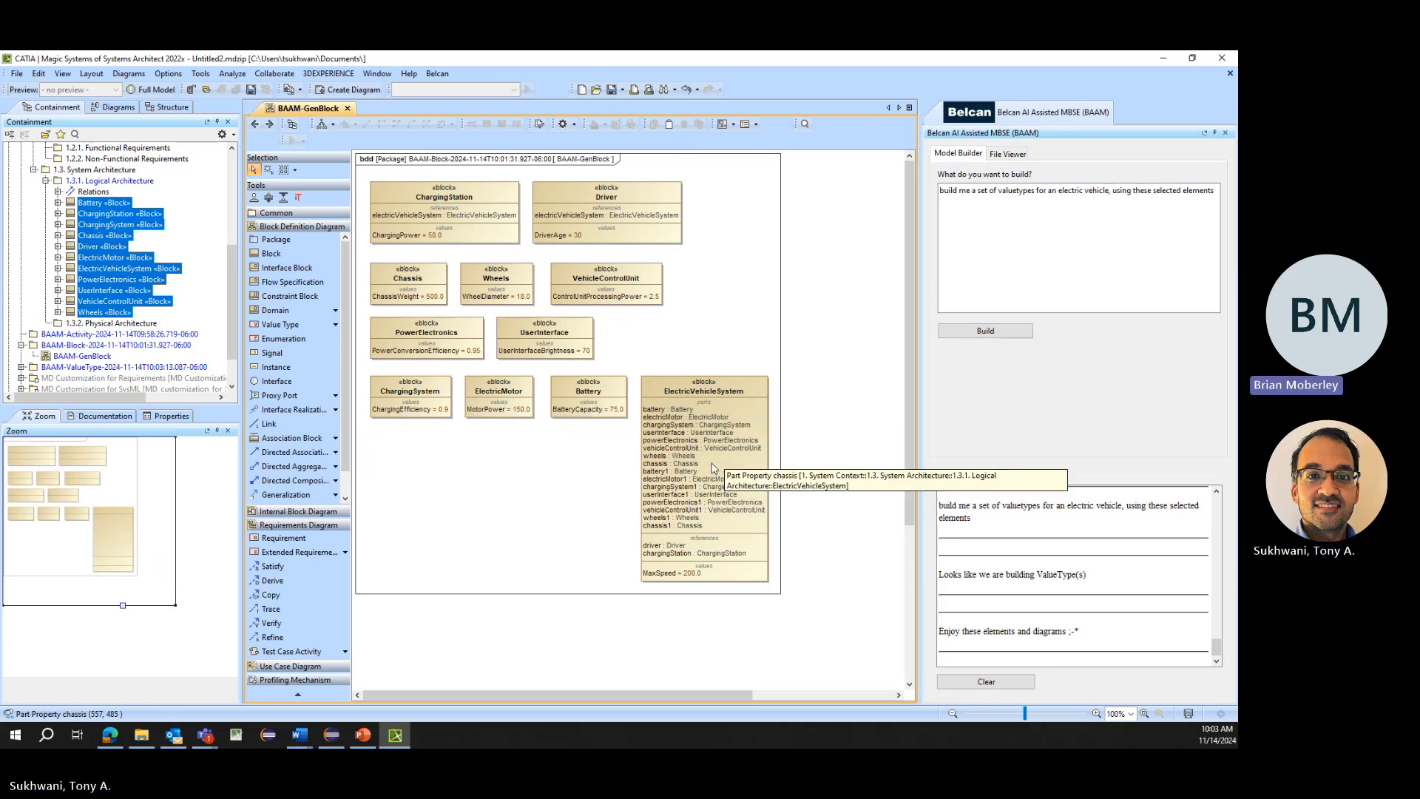
# - Append ", build more" to the value type prompt, build again, and return to the BAAM-GenBlock diagram
pyautogui.click(994, 214)
pyautogui.write(', build more')
pyautogui.click(995, 331)
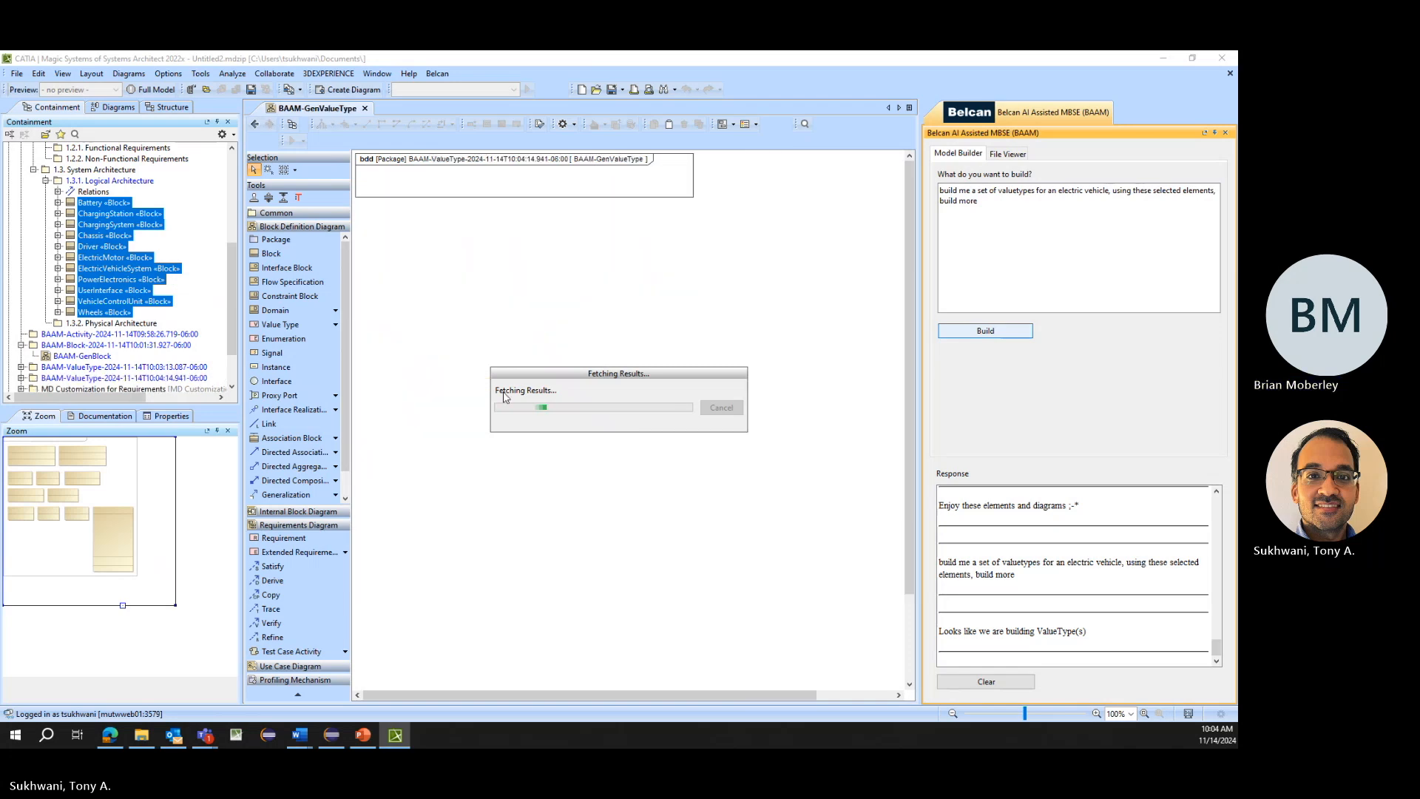
pyautogui.click(256, 125)
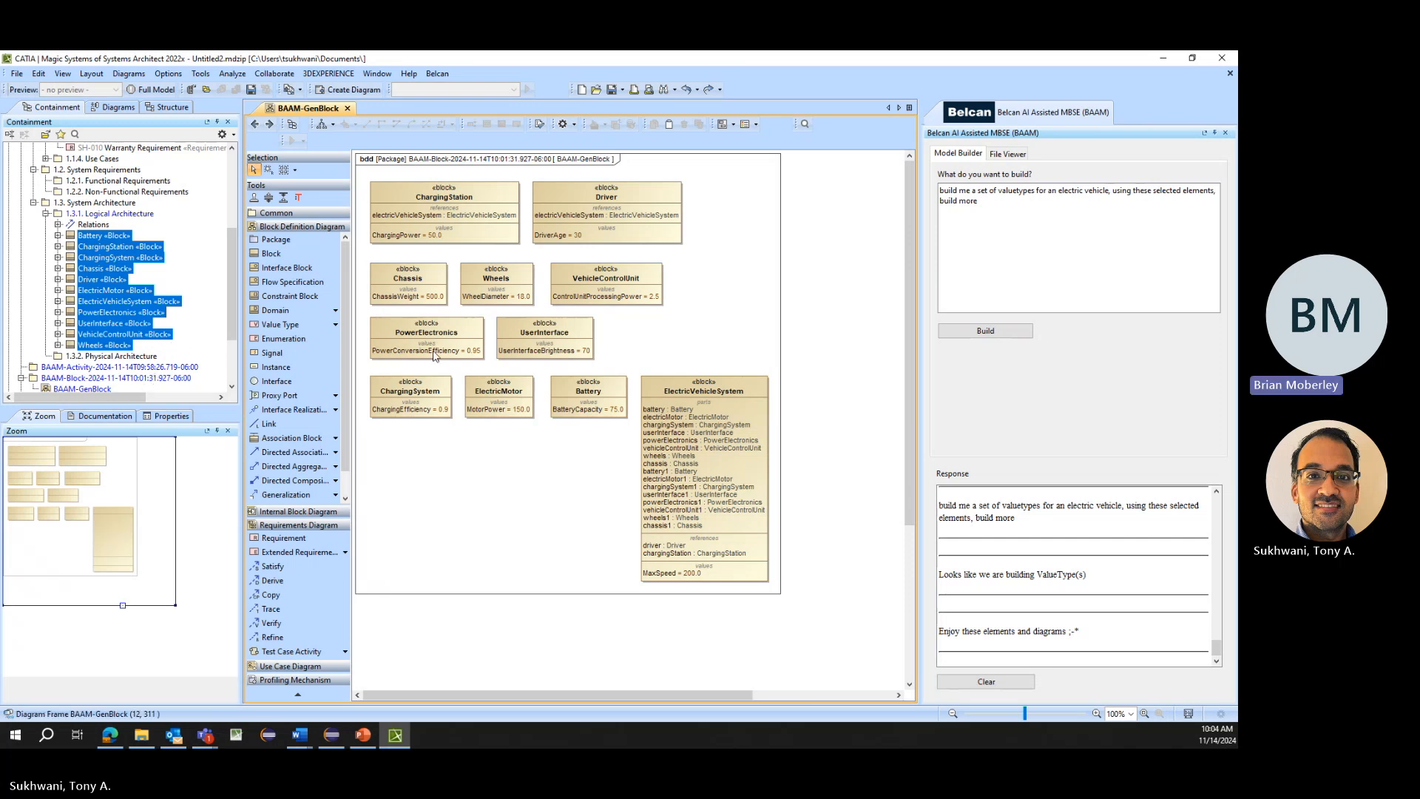
# - Generate a state machine with the prompt "build me a state machine for an electric vehicle" and lay out its diagram, moving the Final node down
pyautogui.click(118, 300)
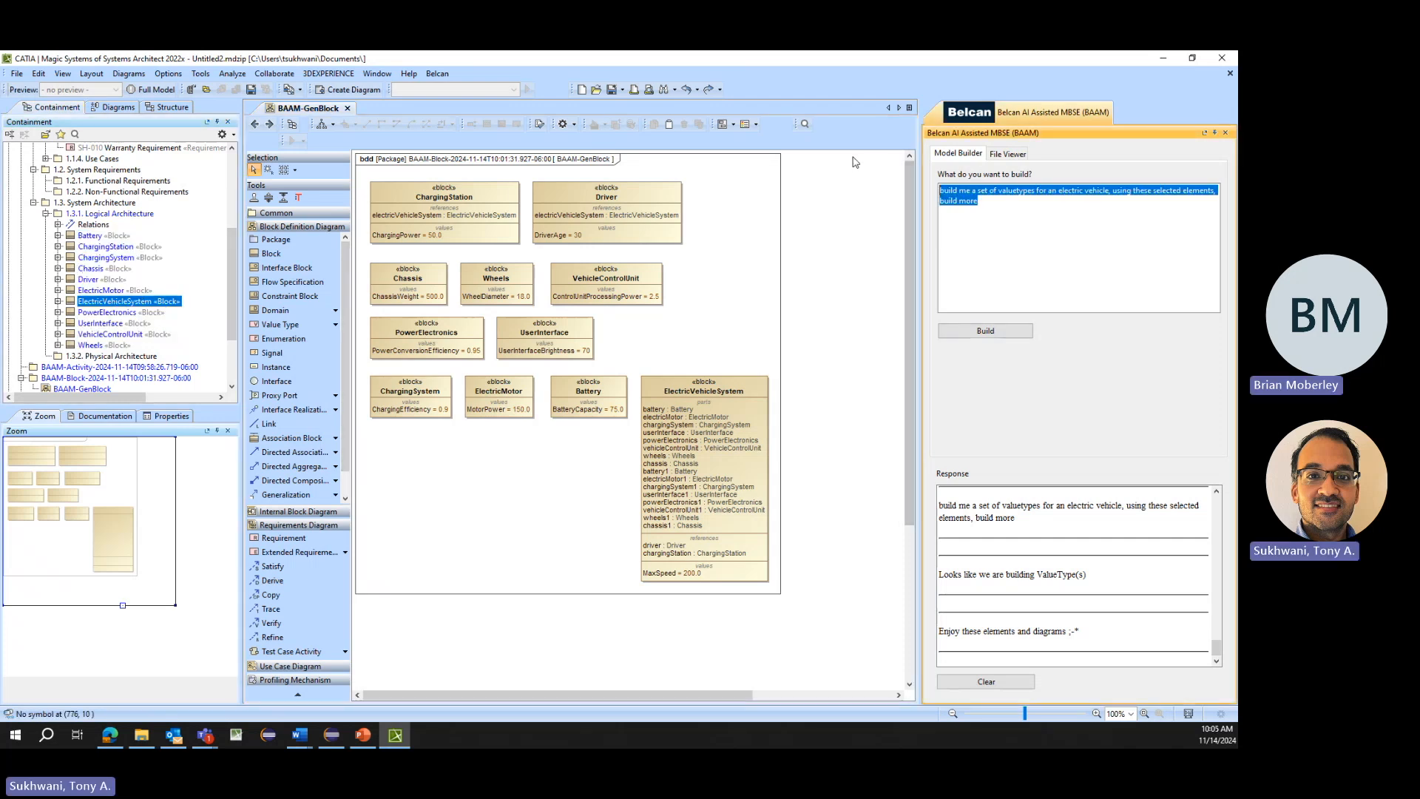
pyautogui.write('build me a')
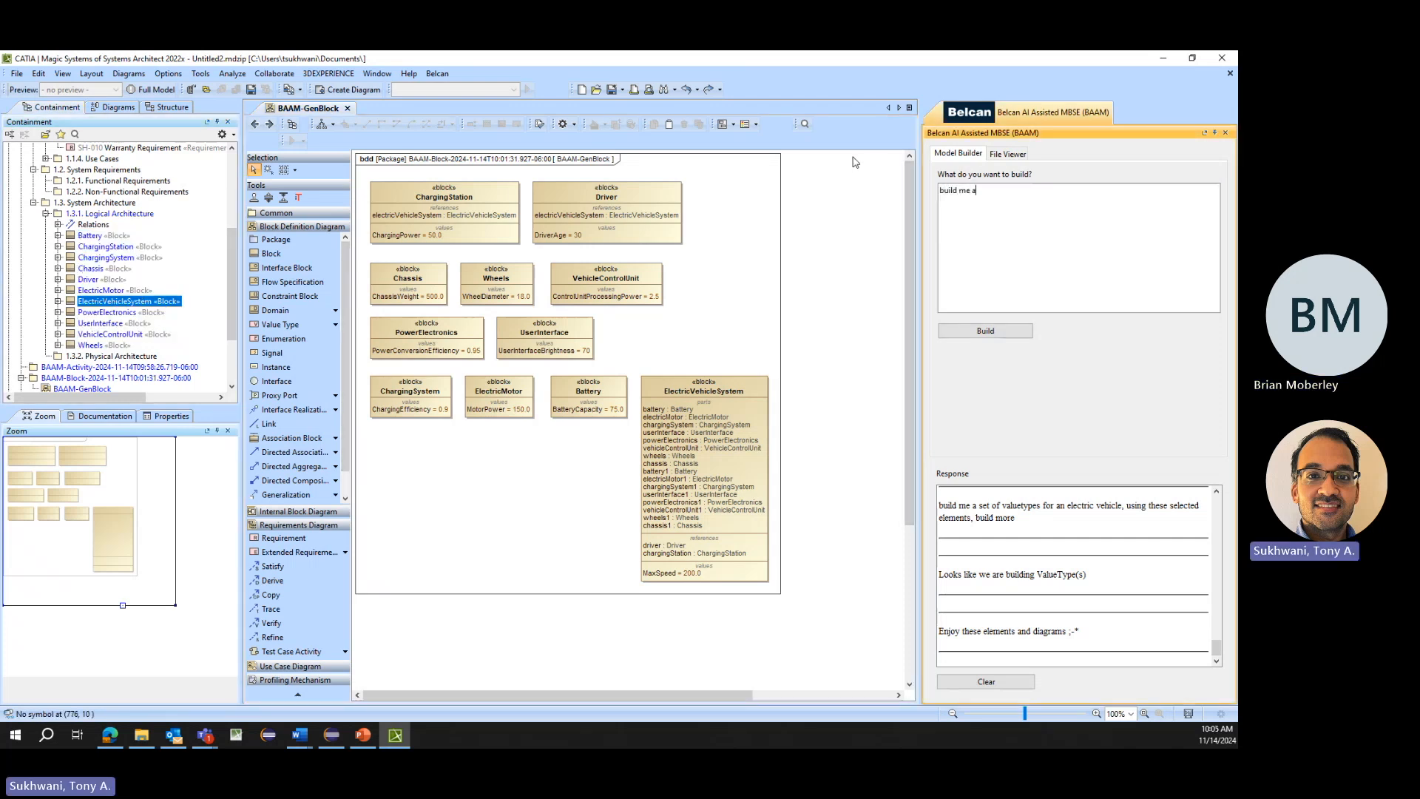
pyautogui.write(' state machine for an electric vehicle')
pyautogui.click(985, 331)
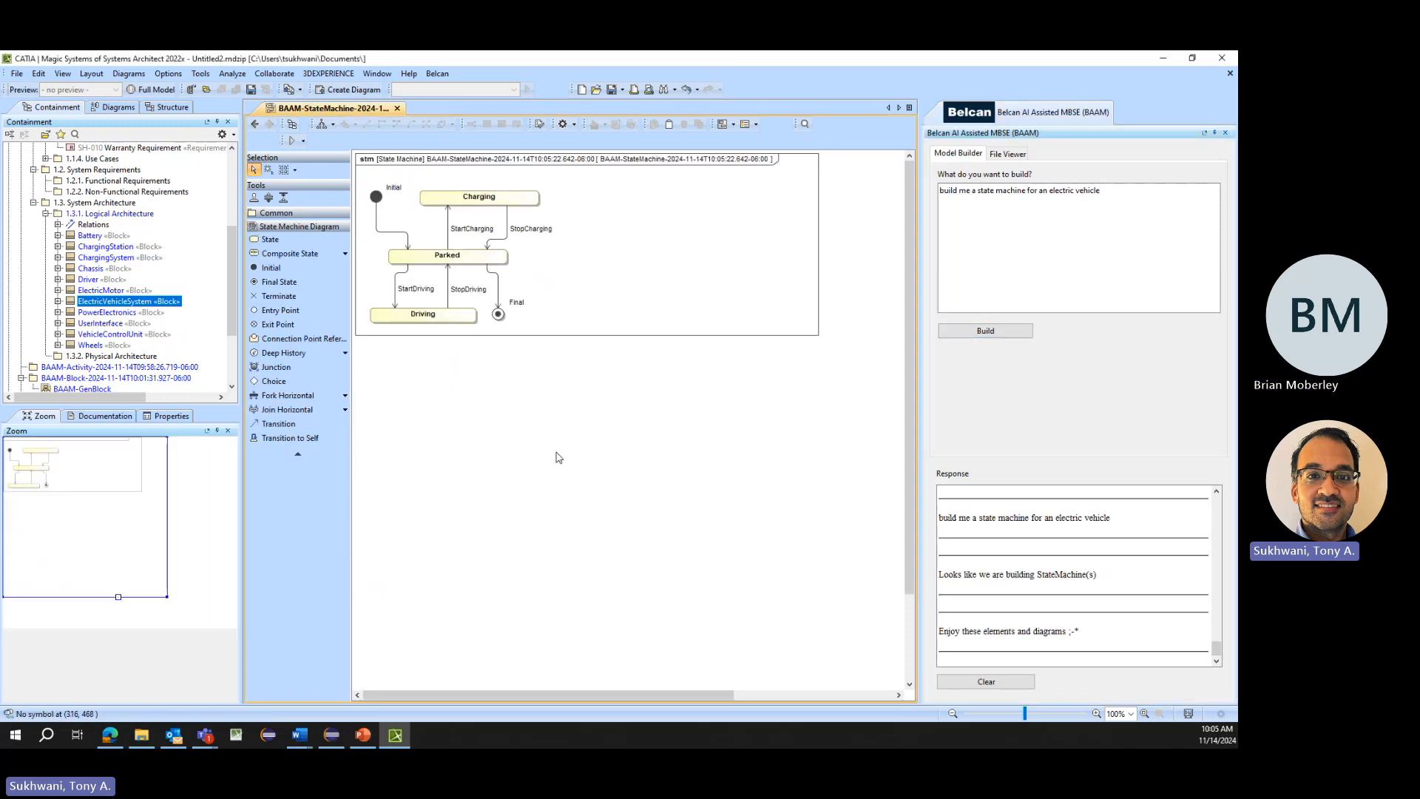
pyautogui.click(322, 125)
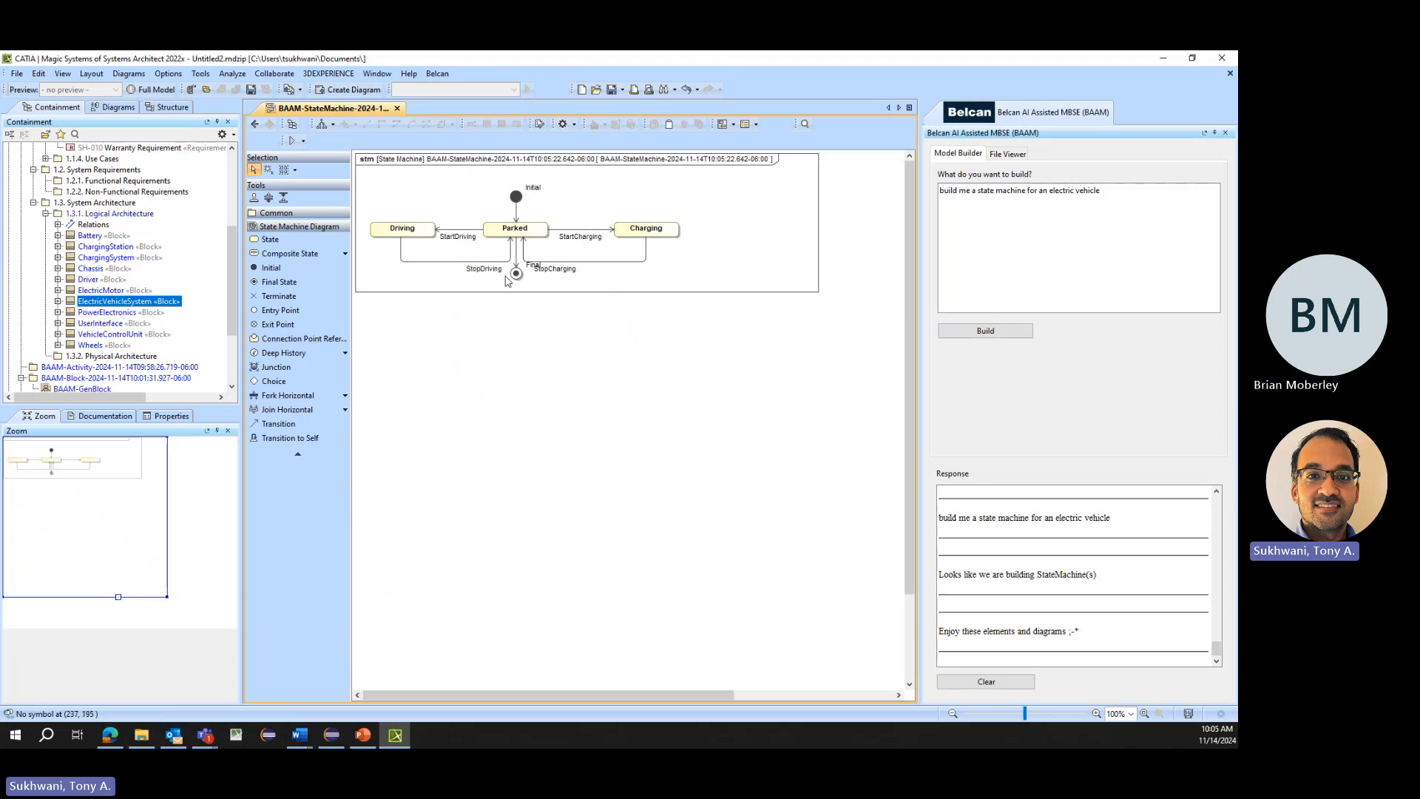
pyautogui.moveTo(515, 274); pyautogui.dragTo(511, 321)
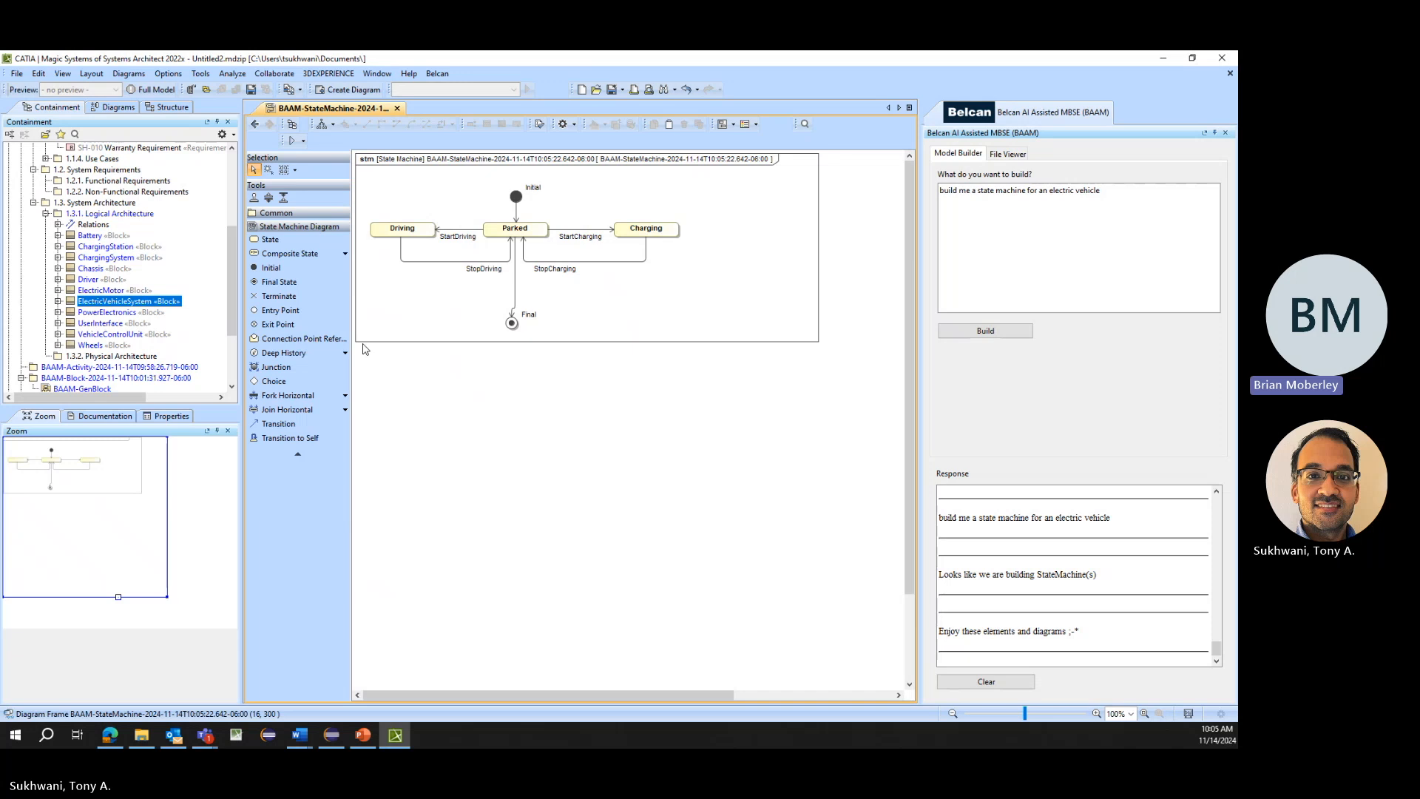
# - Examine the signals and the state machine contents in the generated BAAM-StateMachine package
pyautogui.scroll(-3, 130, 329)
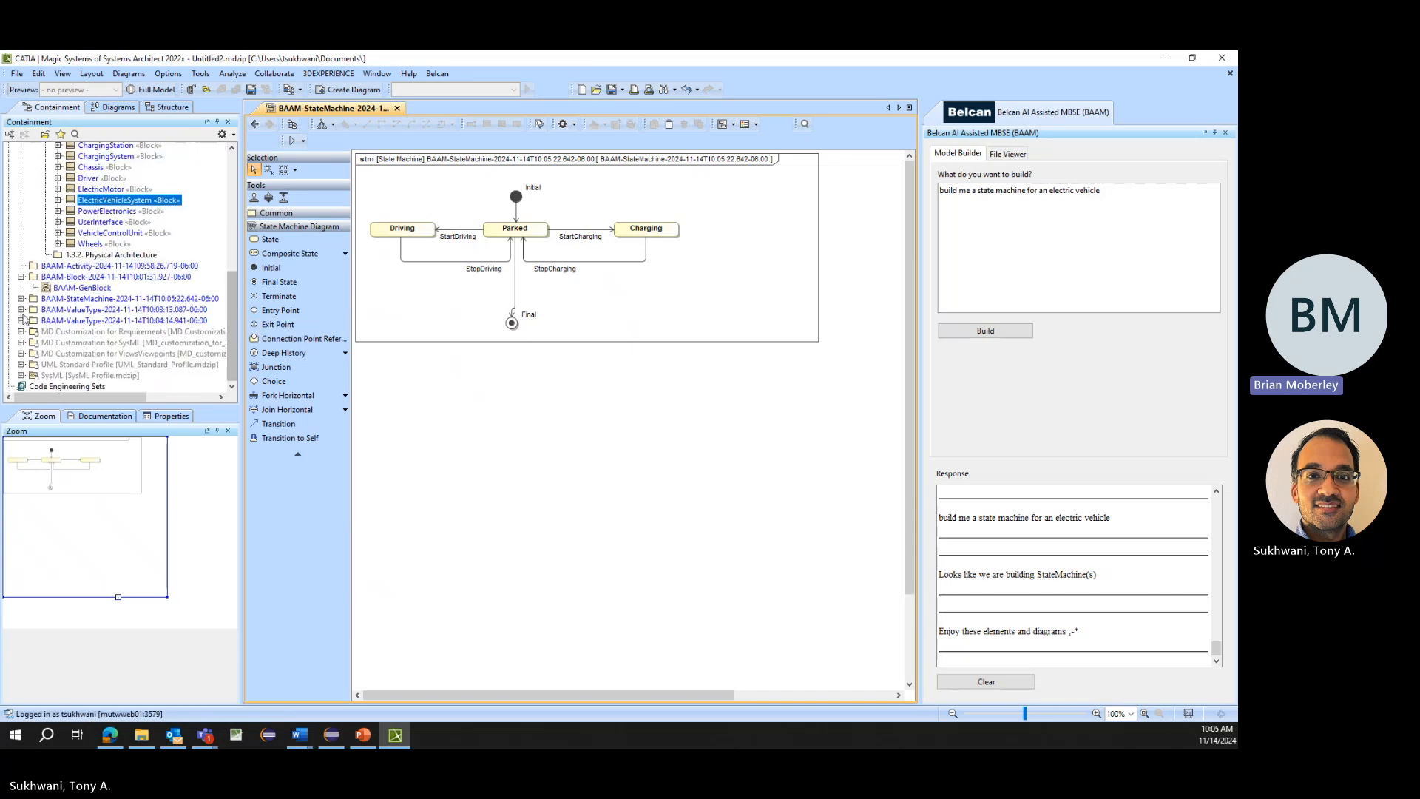
pyautogui.click(21, 298)
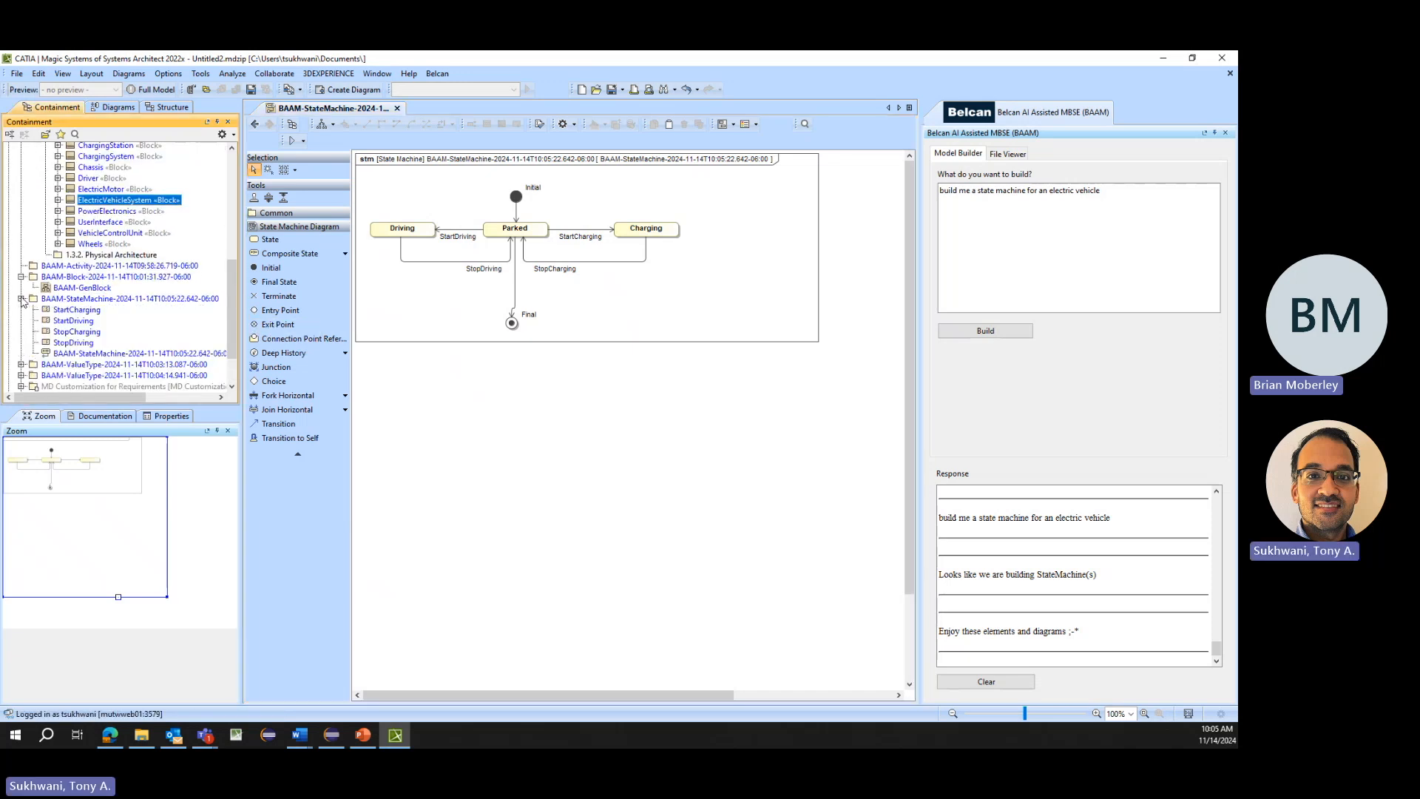
pyautogui.click(78, 352)
pyautogui.click(77, 342)
pyautogui.click(76, 321)
pyautogui.click(74, 311)
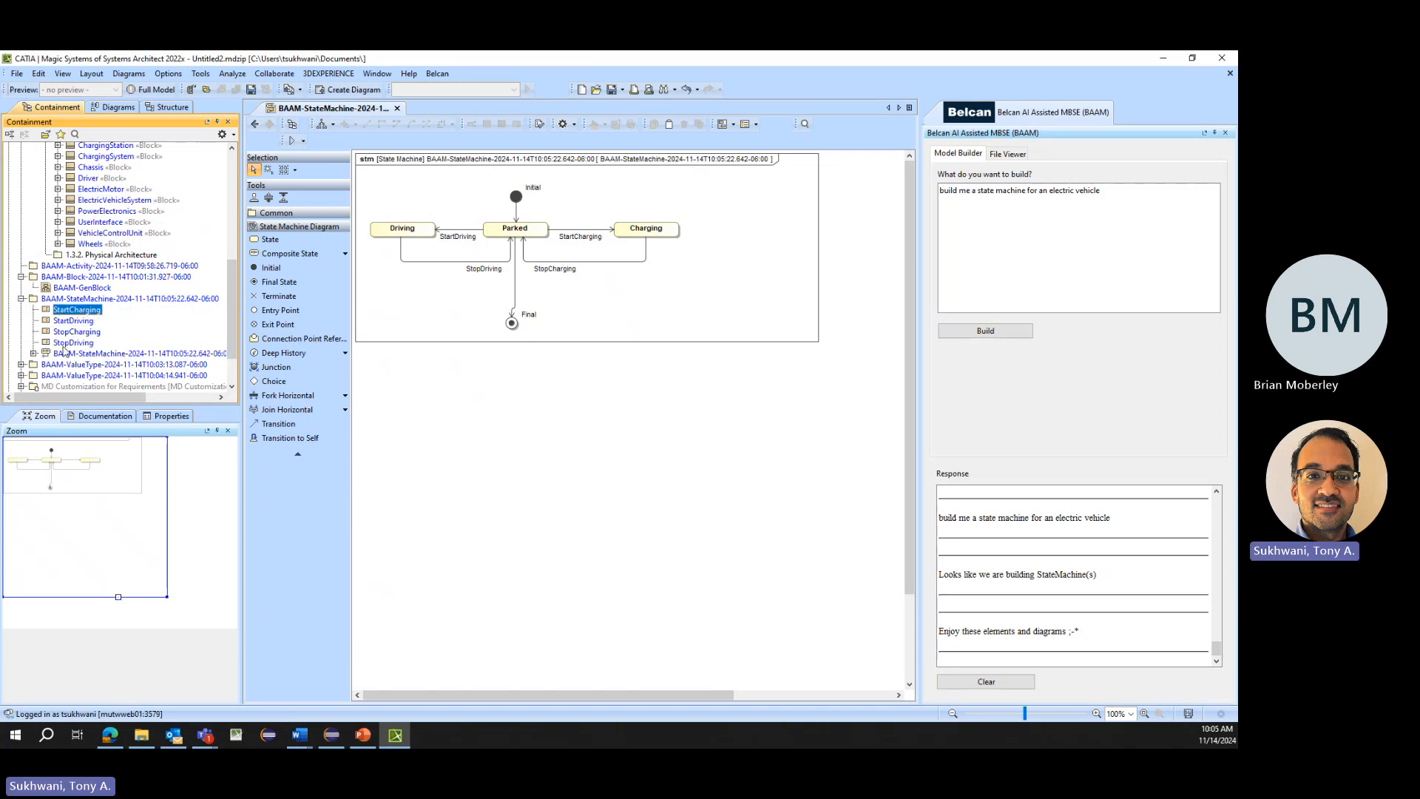
pyautogui.click(72, 343)
pyautogui.click(33, 353)
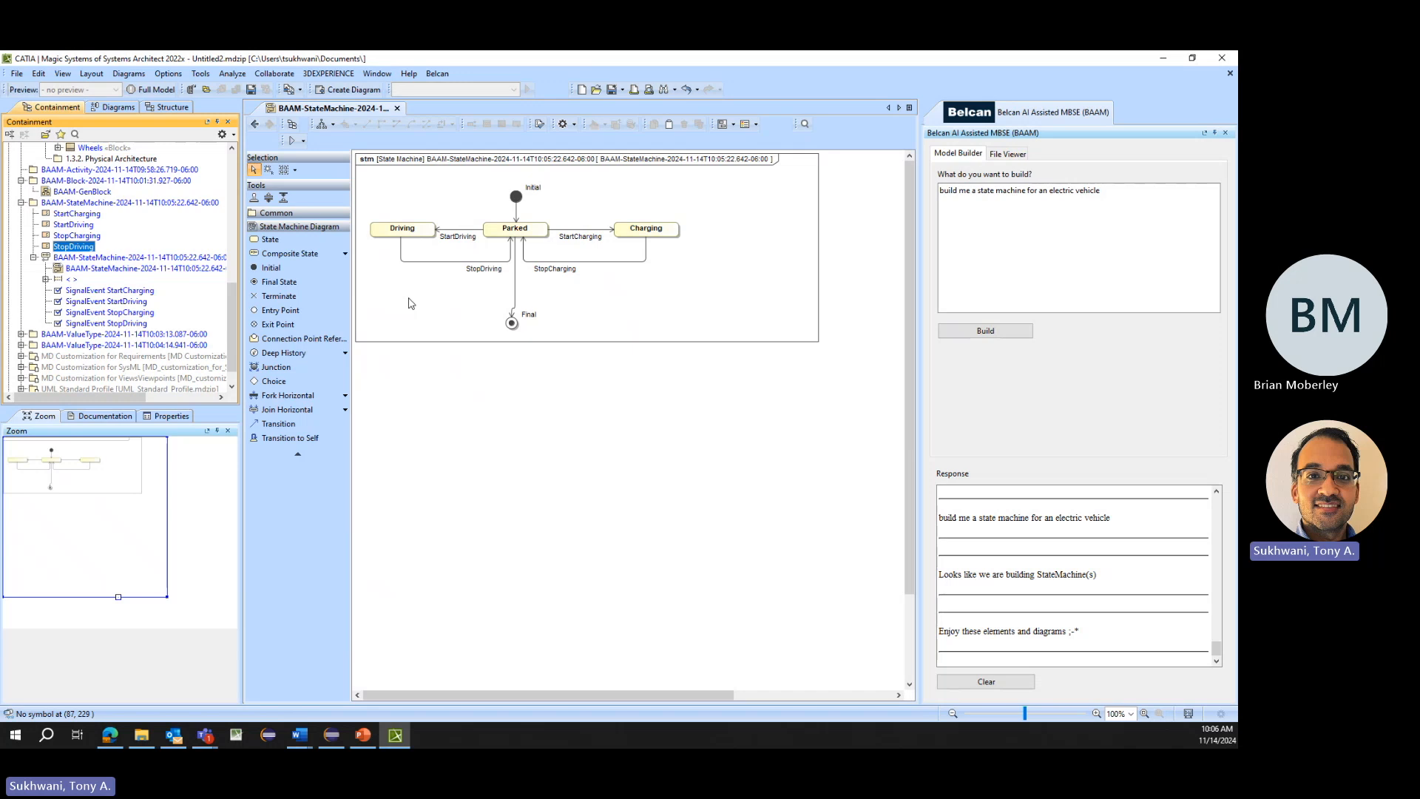
# - Generate signals from blocks Battery through Wheels with the prompt "build me a set of signals for an electric vehicle system, using these selected elements"
pyautogui.scroll(3, 35, 227)
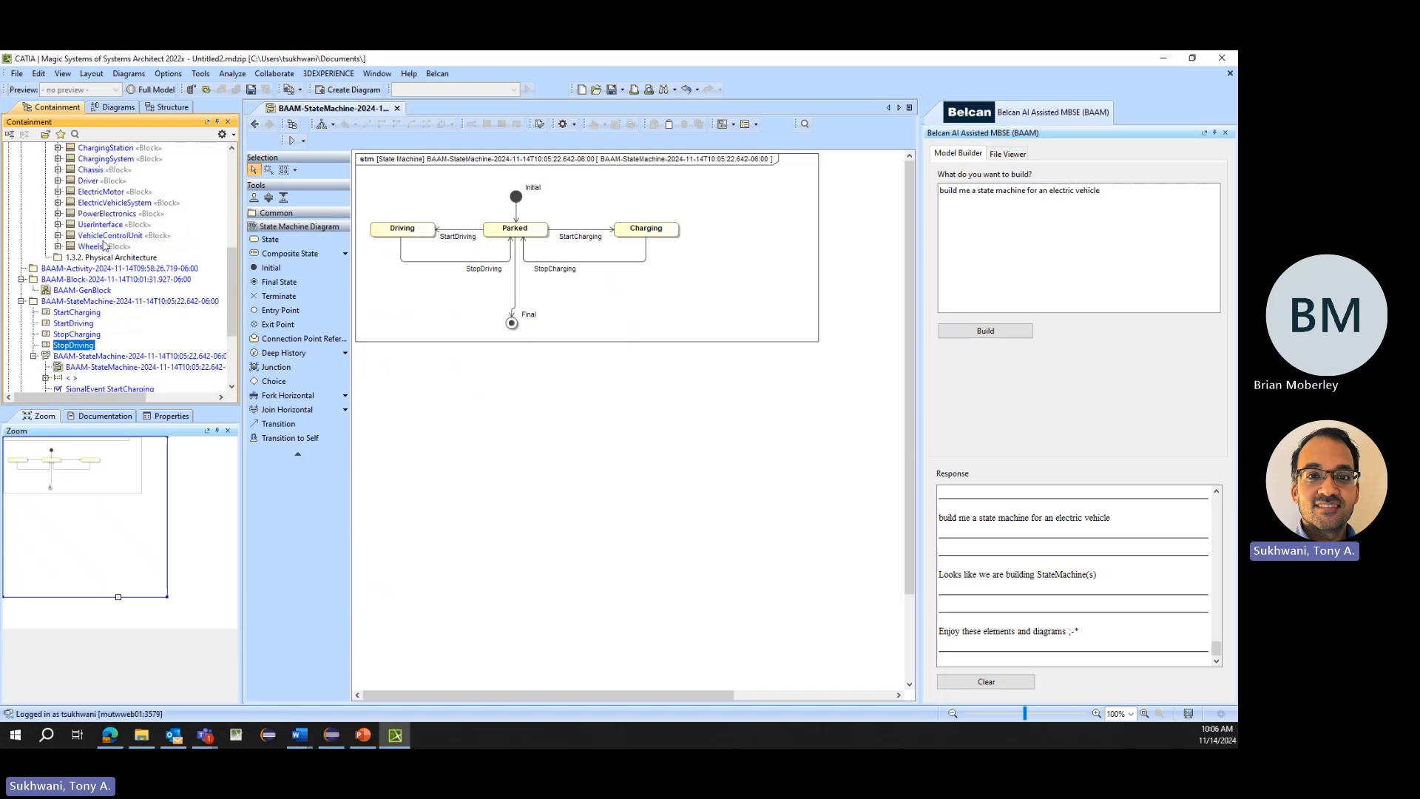
pyautogui.scroll(10, 89, 230)
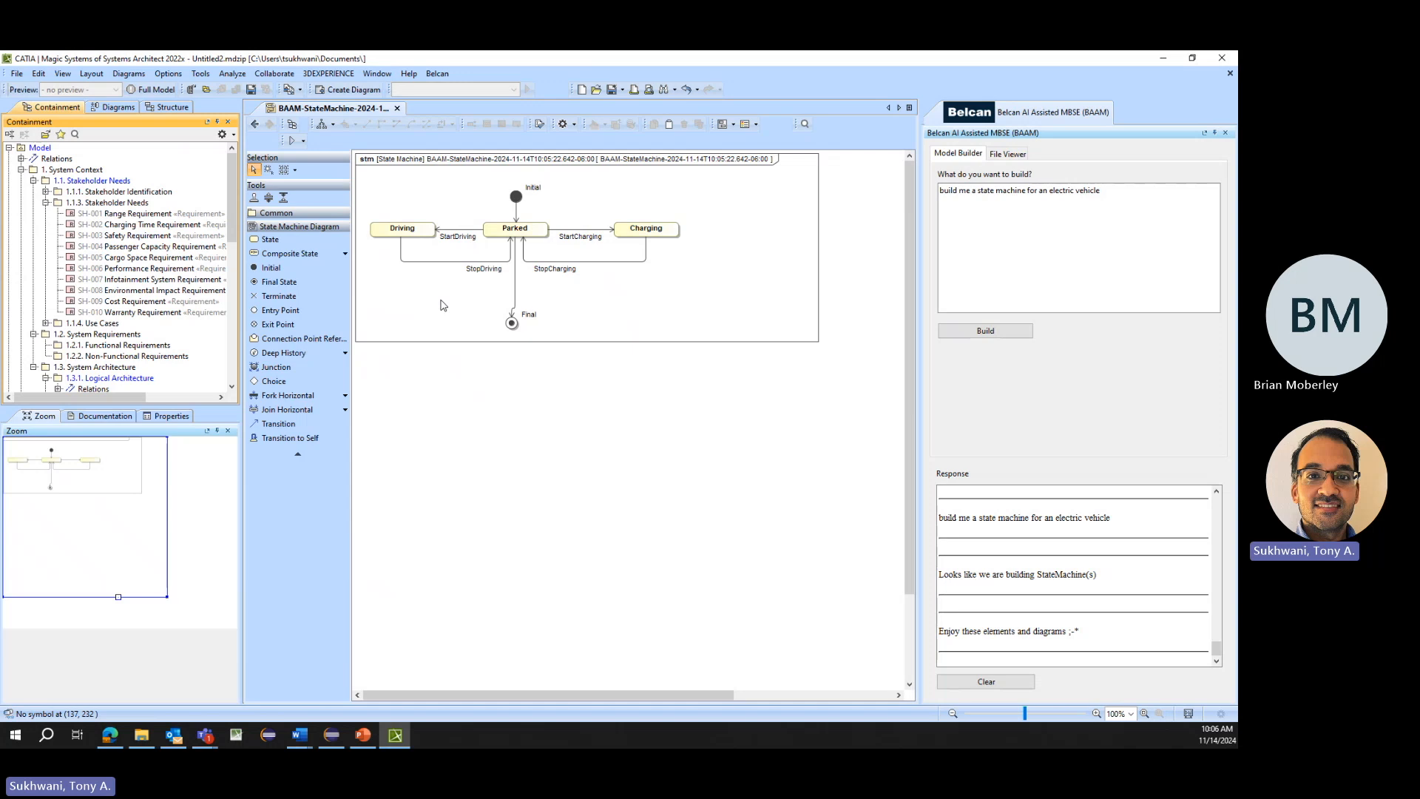
pyautogui.scroll(-5, 109, 251)
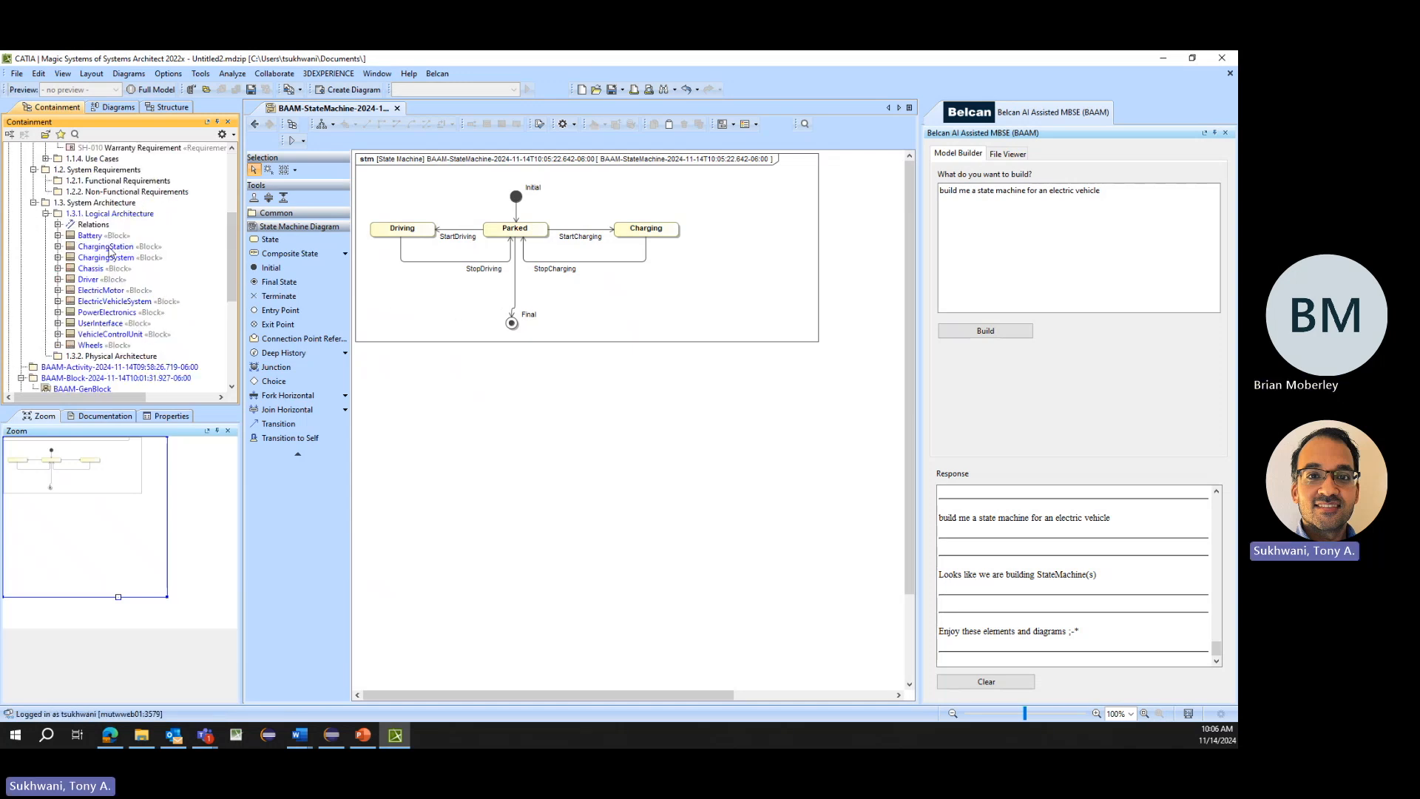
pyautogui.click(92, 236)
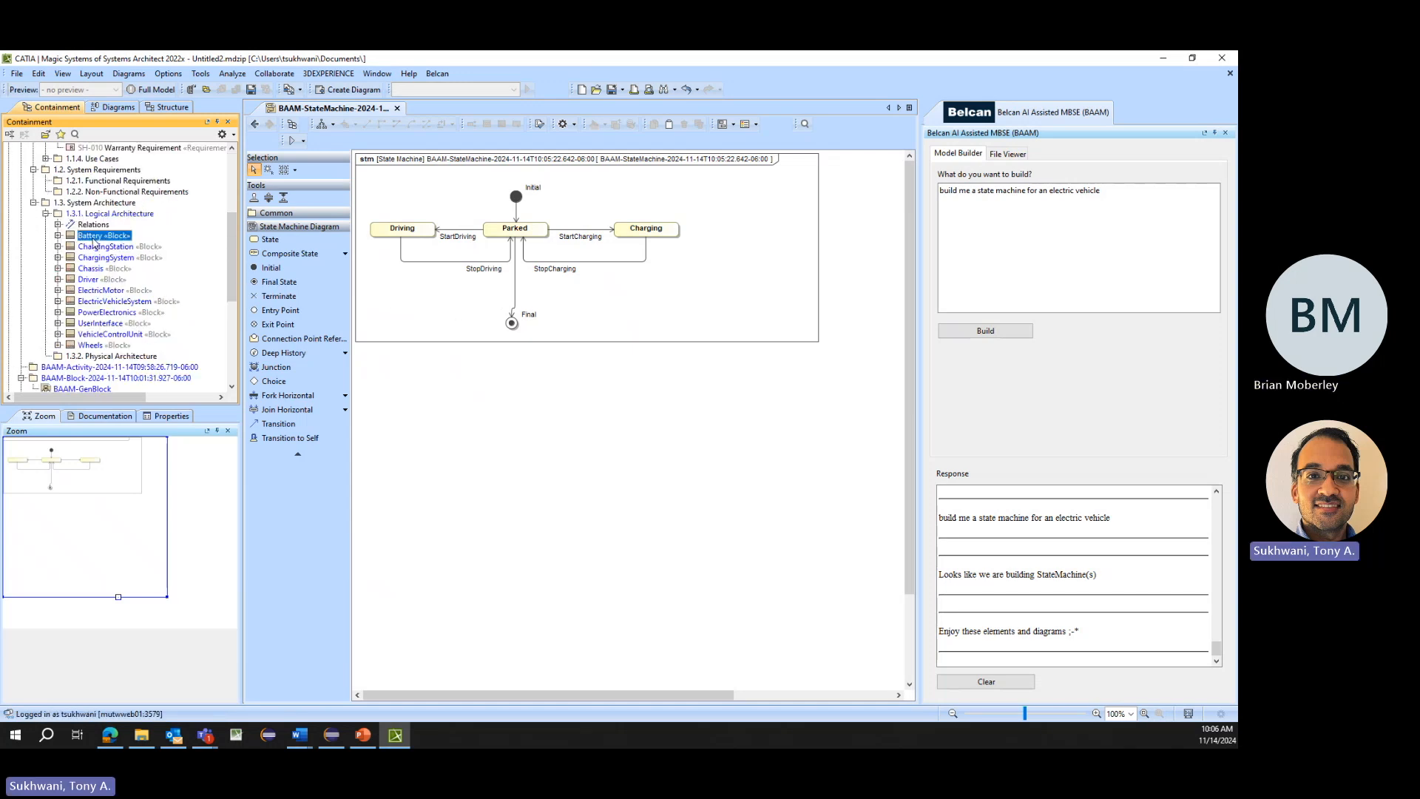
pyautogui.keyDown('shift'); pyautogui.click(91, 347); pyautogui.keyUp('shift')
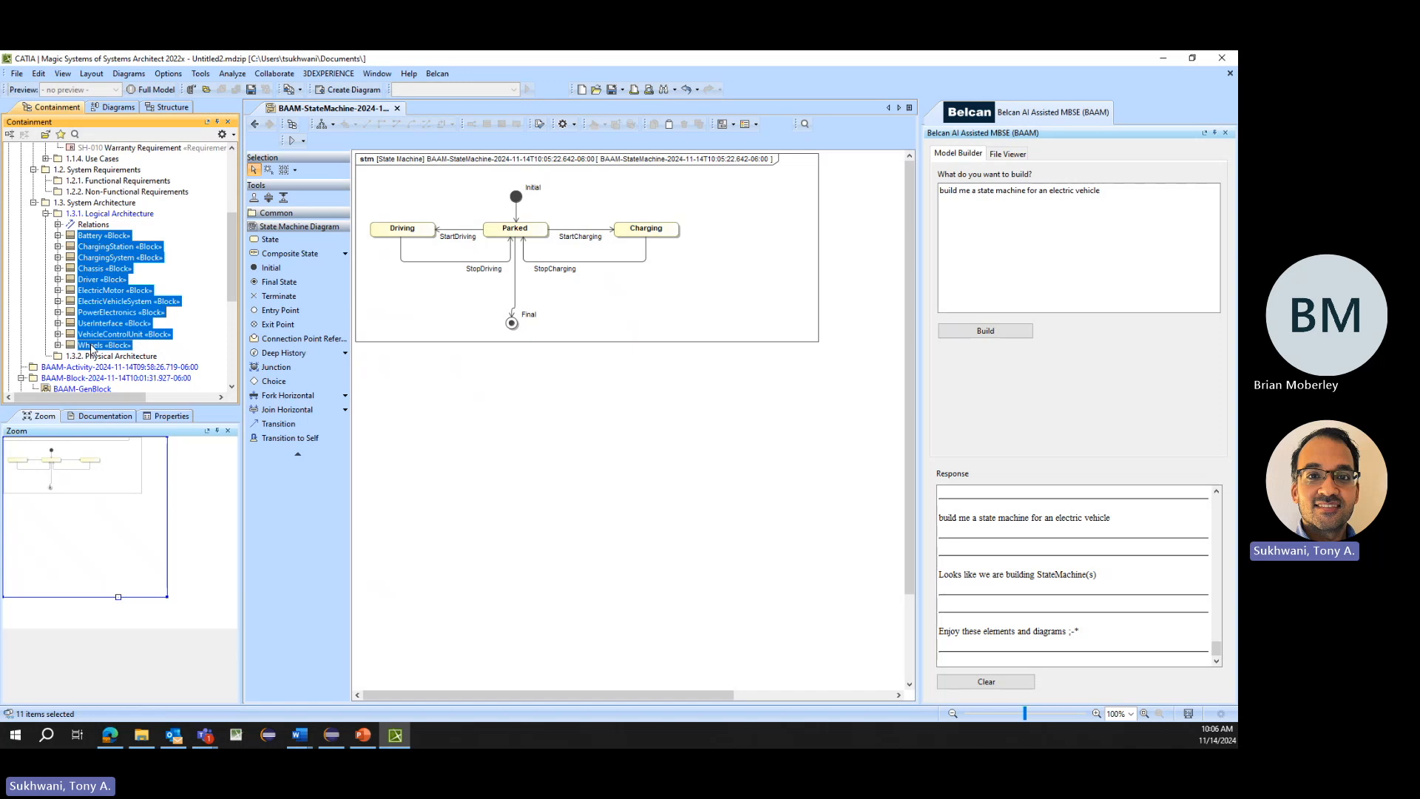
pyautogui.moveTo(1099, 190); pyautogui.dragTo(979, 192)
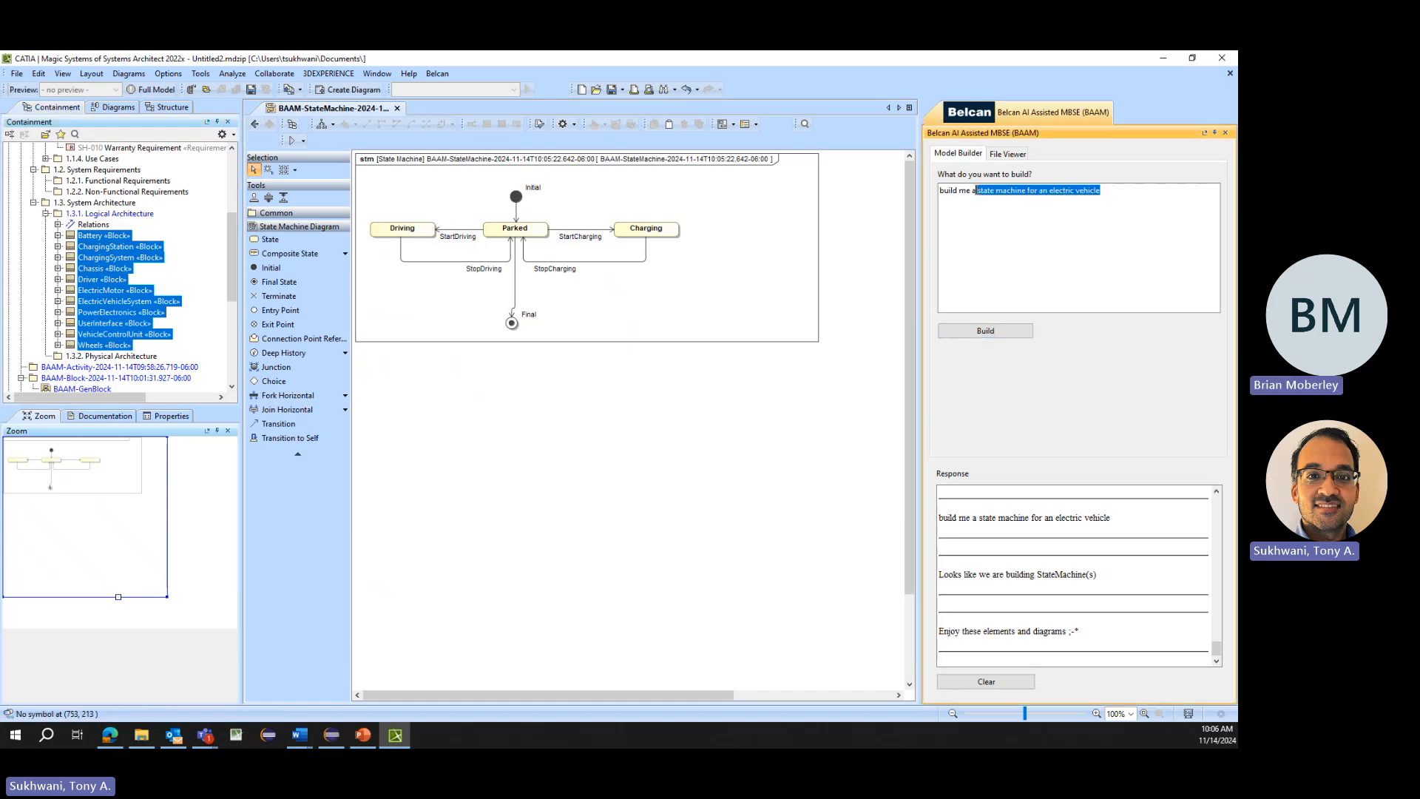
pyautogui.write('set of s')
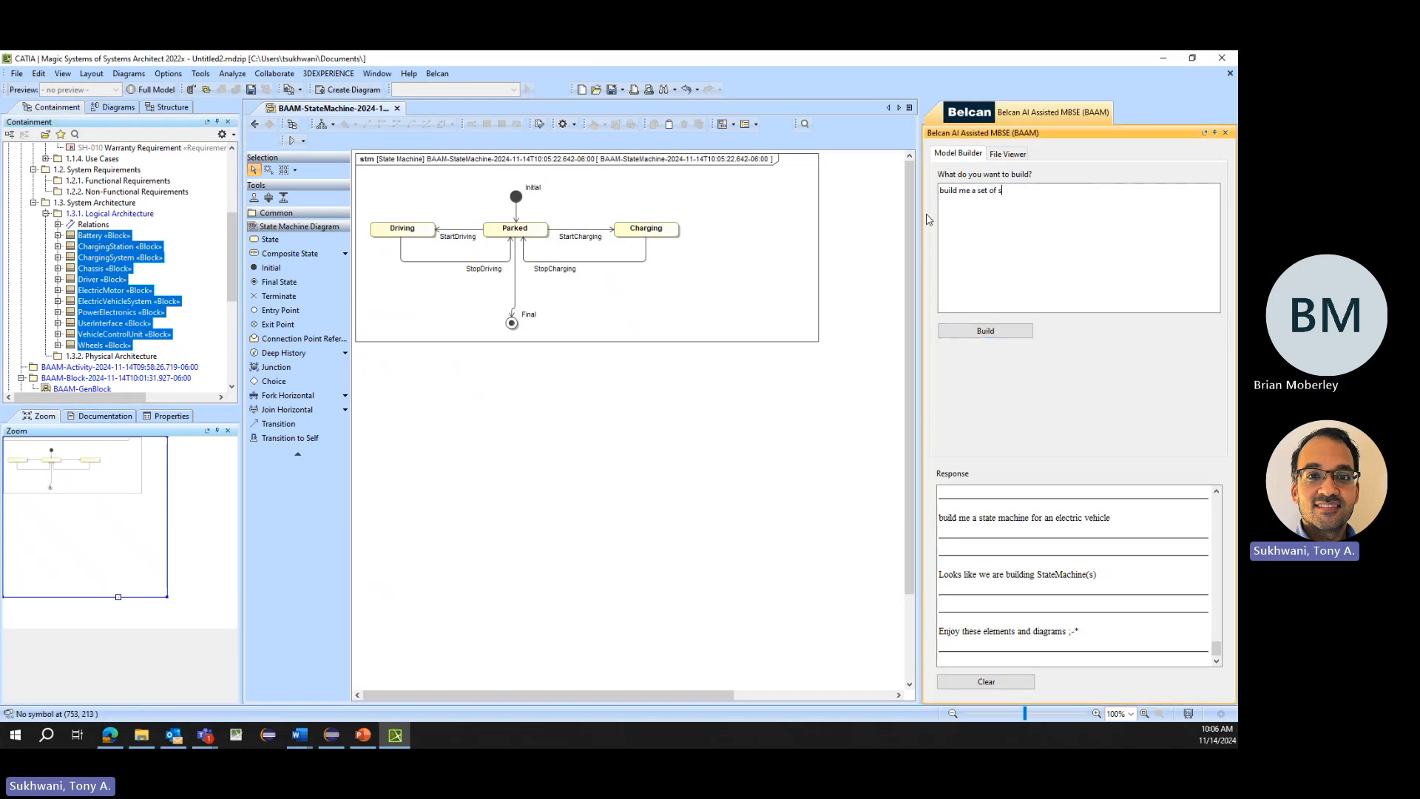
pyautogui.write('ignals for an electric vehicle system, using these selected elements')
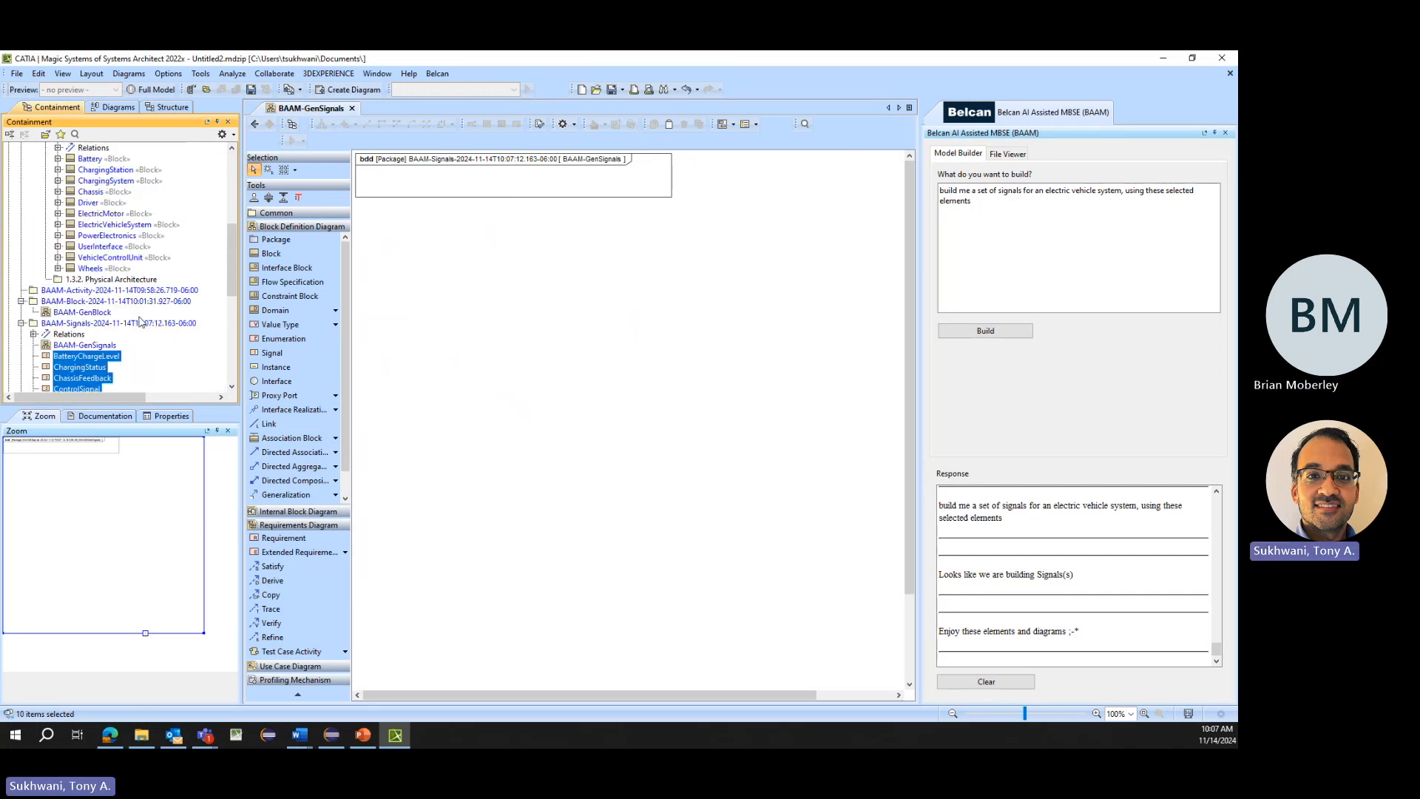
# - Extend the selection of generated signals with all Logical Architecture blocks from Battery through Wheels
pyautogui.scroll(-1, 134, 266)
pyautogui.keyDown('ctrl'); pyautogui.click(90, 235); pyautogui.keyUp('ctrl')
pyautogui.keyDown('ctrl'); pyautogui.keyDown('shift'); pyautogui.click(107, 148); pyautogui.keyUp('shift'); pyautogui.keyUp('ctrl')
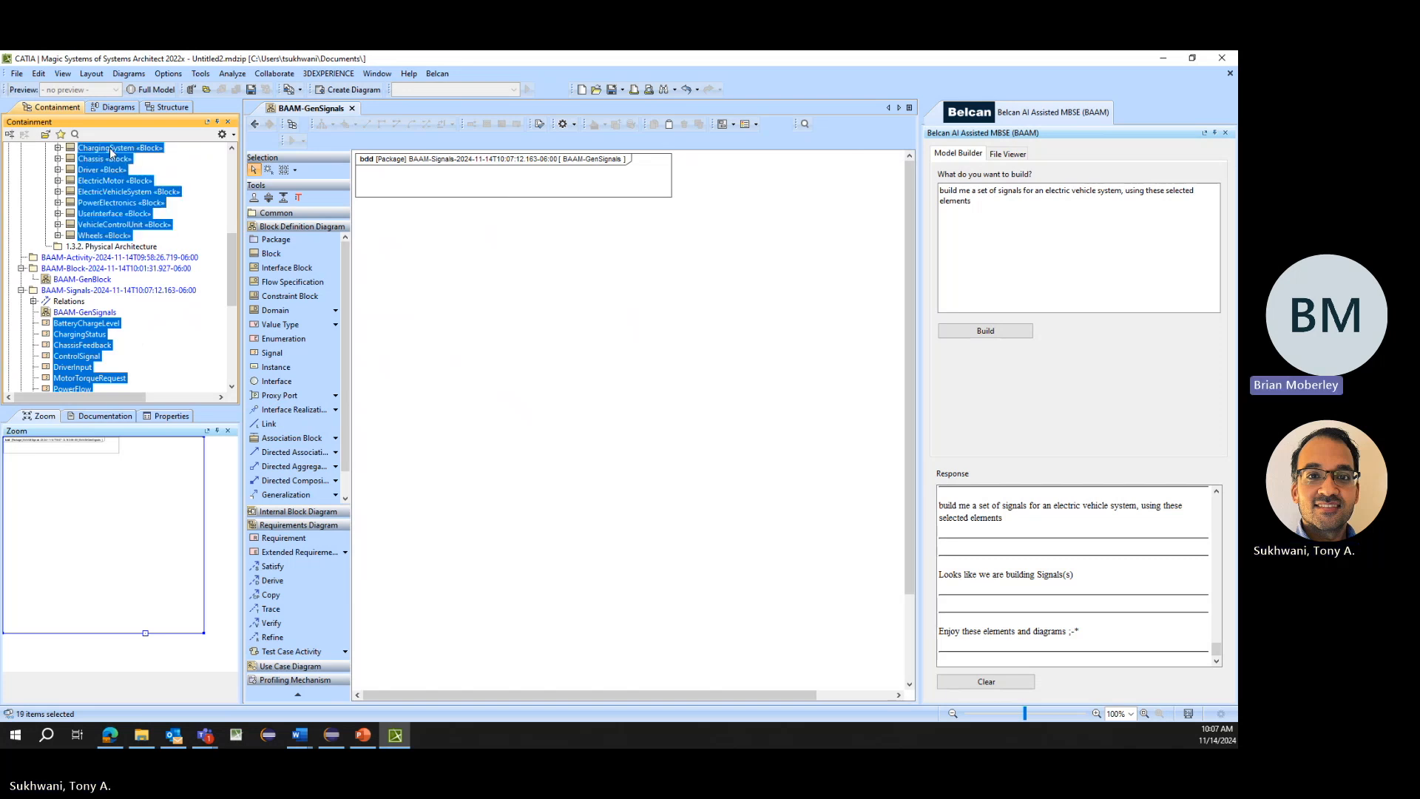
pyautogui.scroll(1, 107, 151)
pyautogui.keyDown('ctrl'); pyautogui.keyDown('shift'); pyautogui.click(103, 159); pyautogui.keyUp('shift'); pyautogui.keyUp('ctrl')
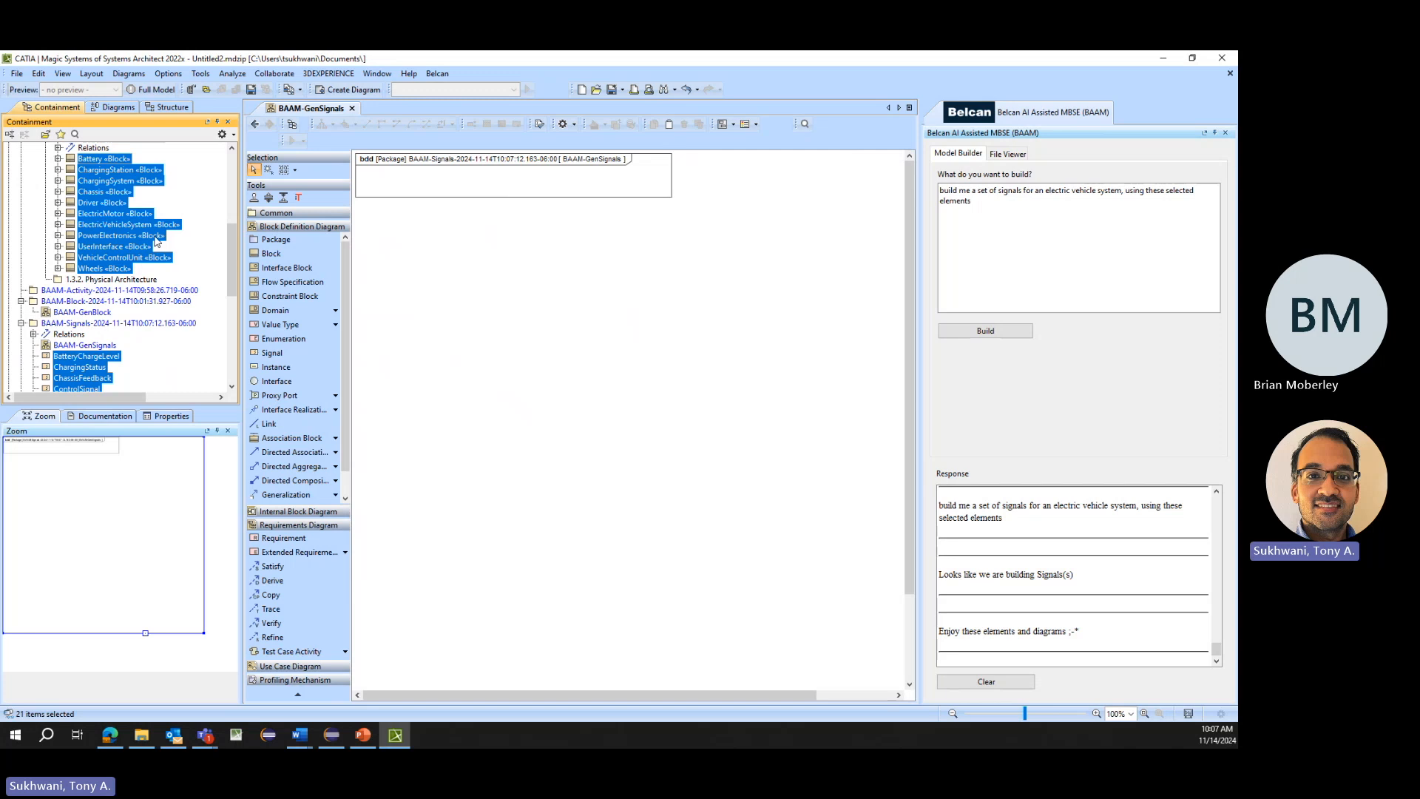
# - Generate interface blocks with the prompt "build me a set of interfaceblocks for an electric vehicle, using these selected elements" and inspect VehicleControlUnitToPowerElectronicsInterface
pyautogui.moveTo(972, 201); pyautogui.dragTo(1000, 192)
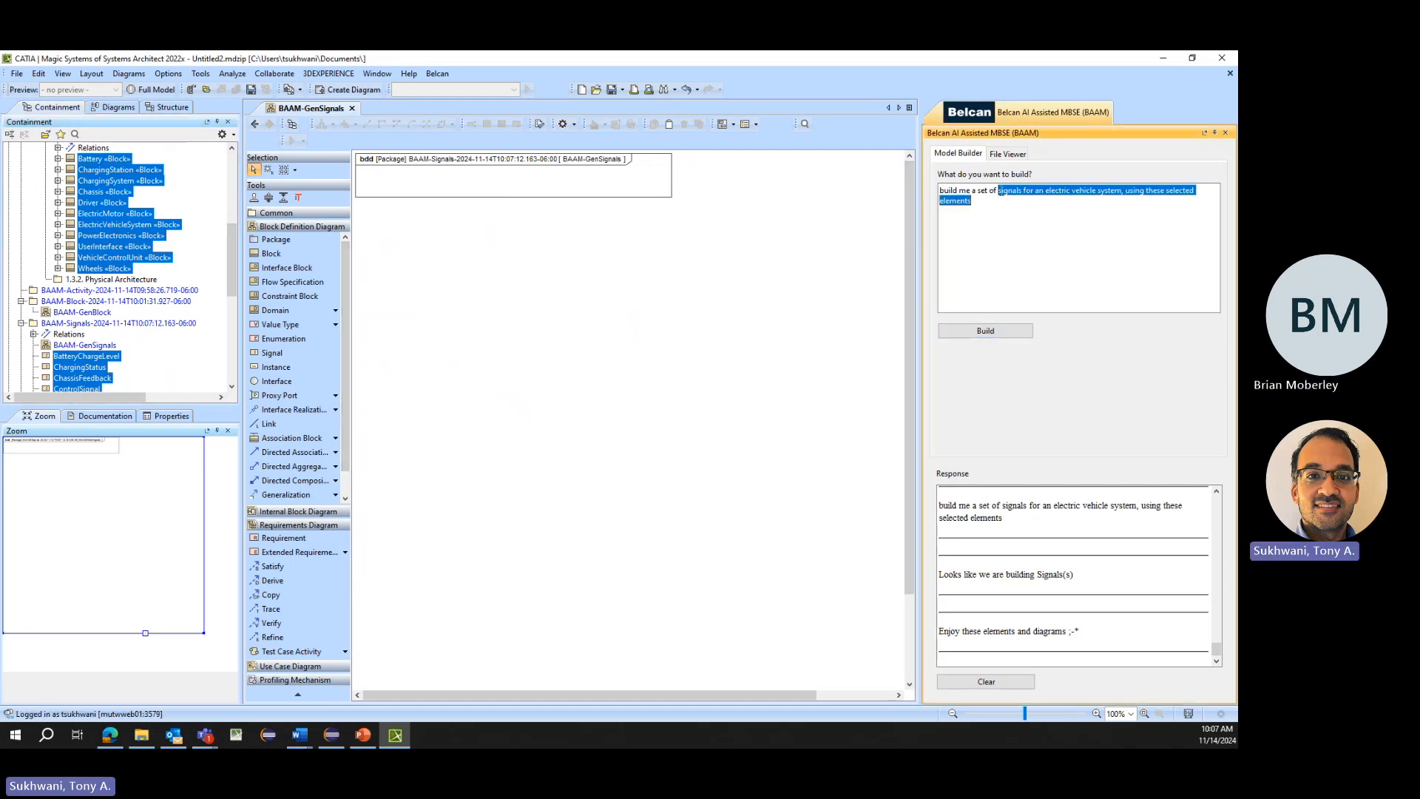
pyautogui.write('interfaceblocks for an elect')
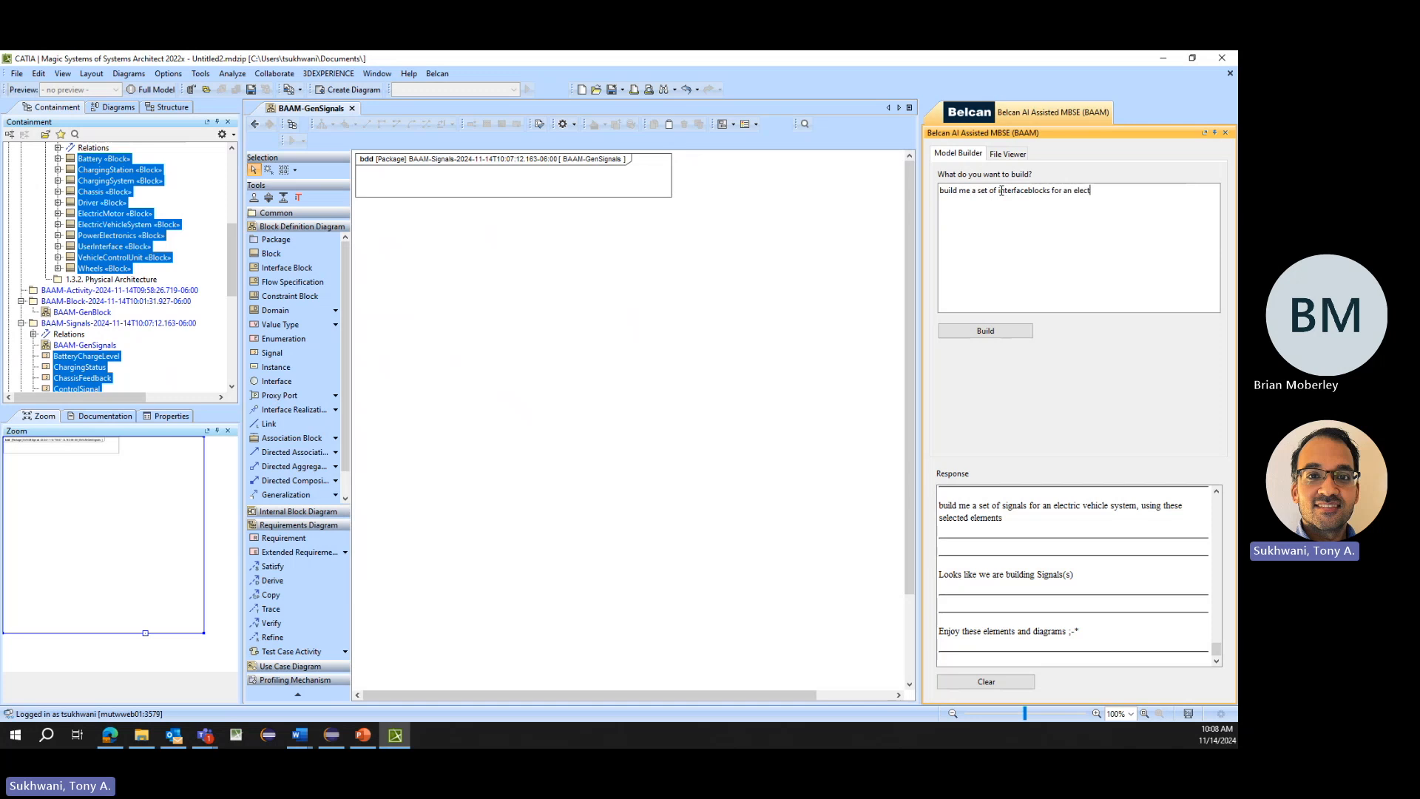
pyautogui.write('ric vehicle, using these selected elements')
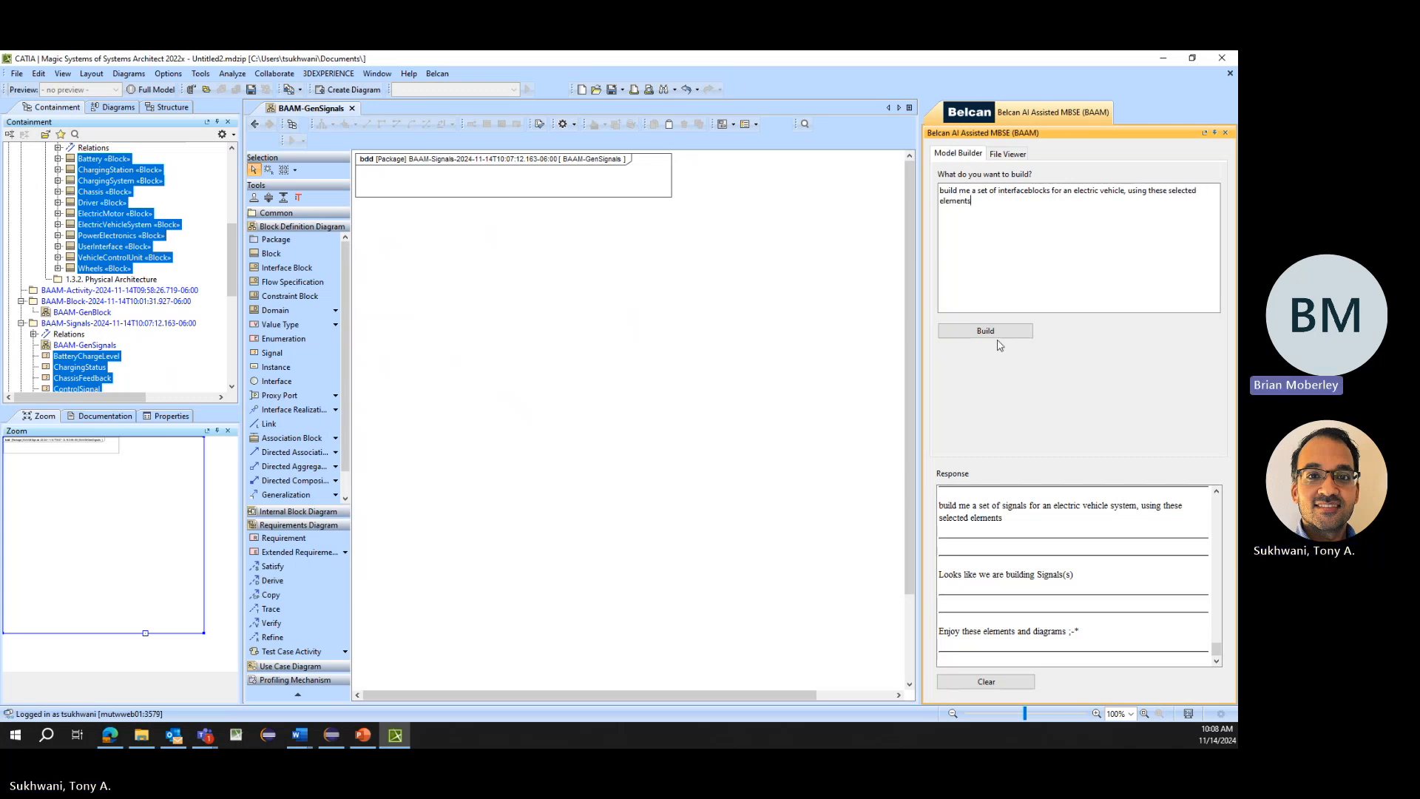
pyautogui.click(995, 338)
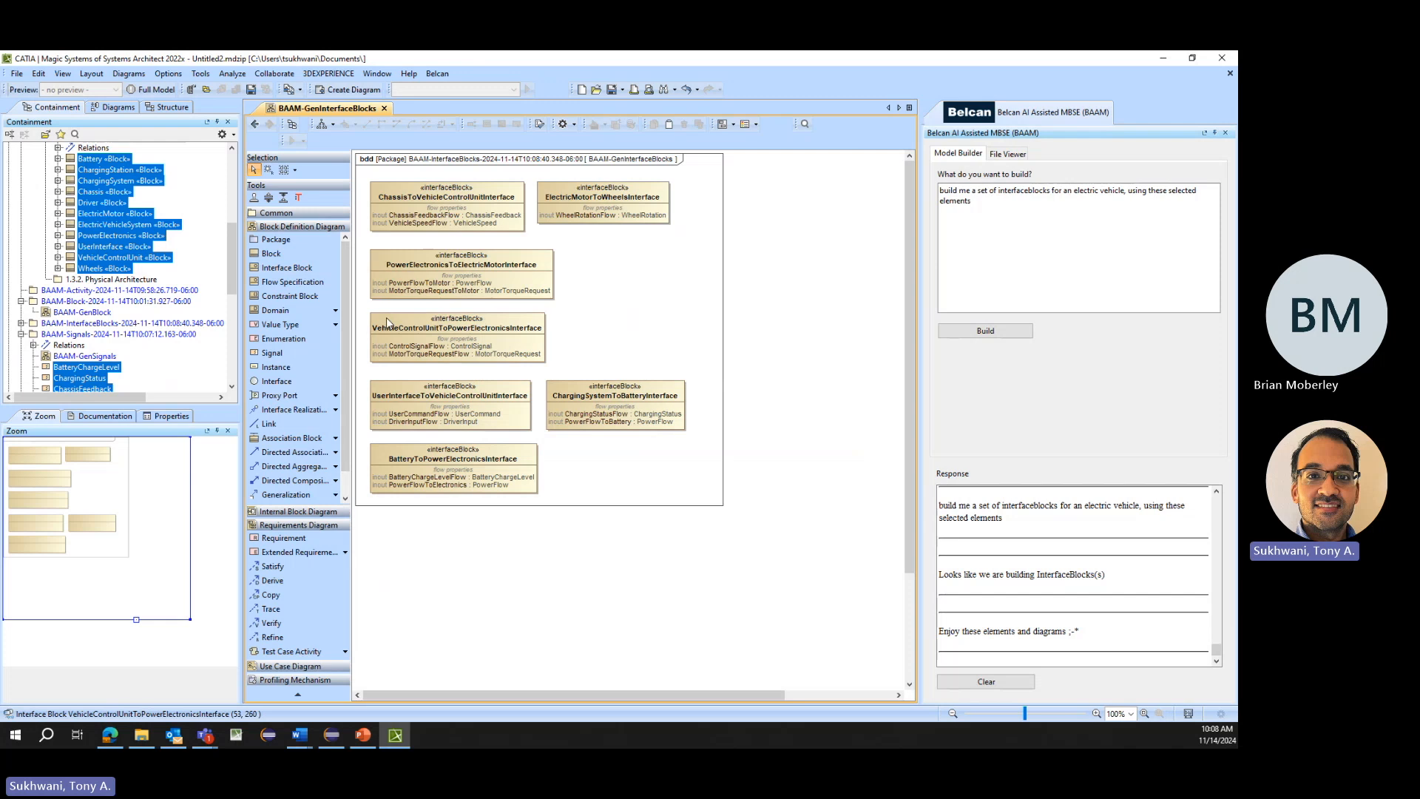
pyautogui.click(407, 323)
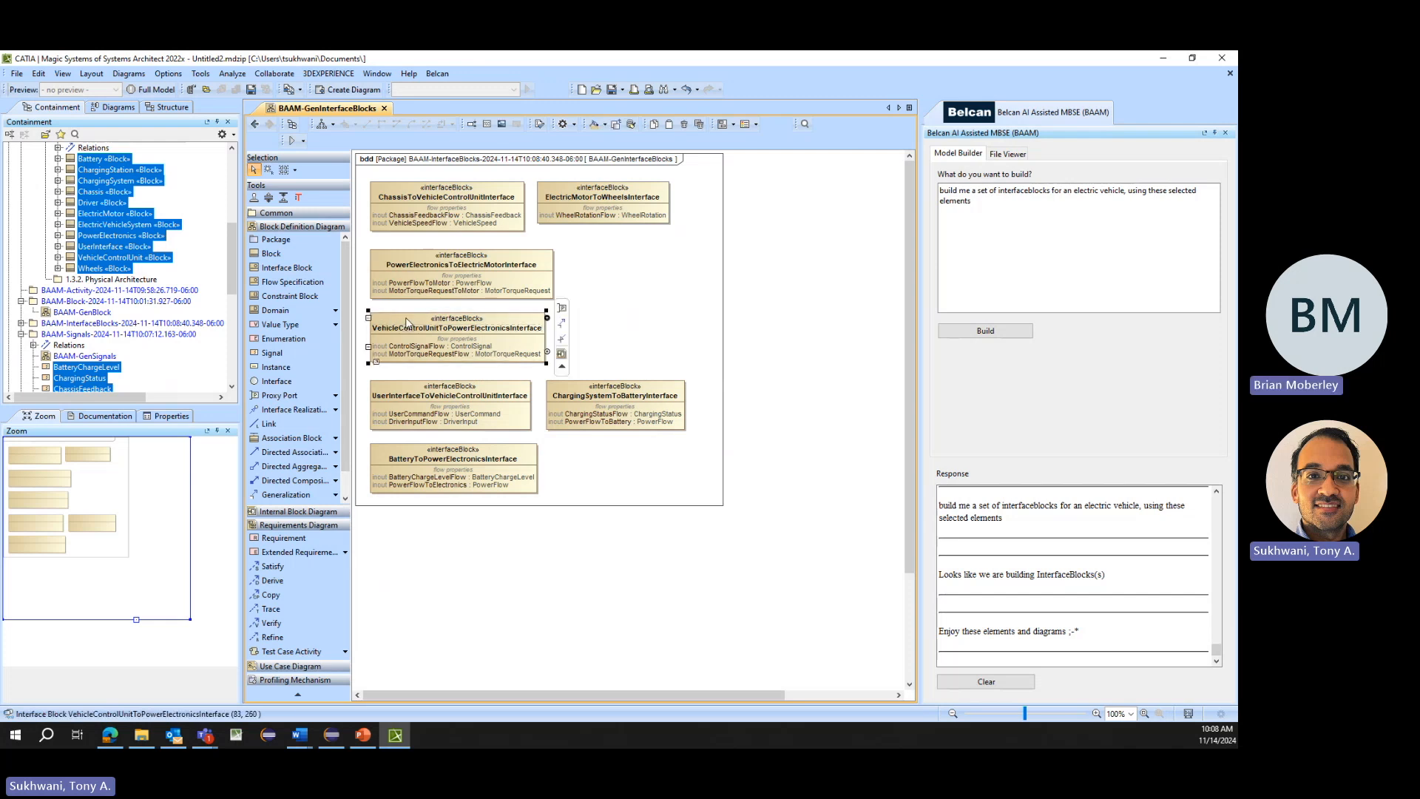
pyautogui.click(389, 349)
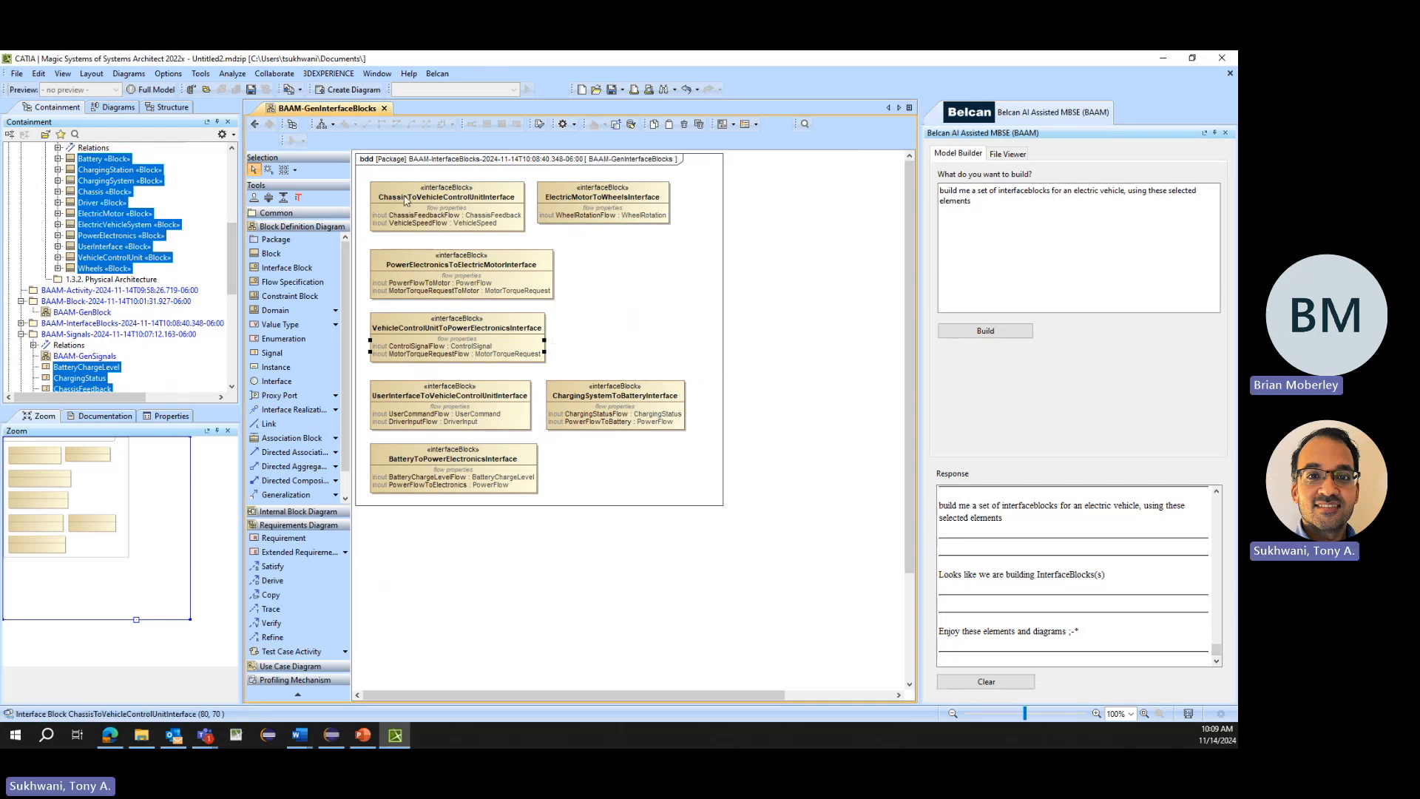
# - Select all generated interface blocks together with the Logical Architecture blocks from Battery through Wheels
pyautogui.click(21, 323)
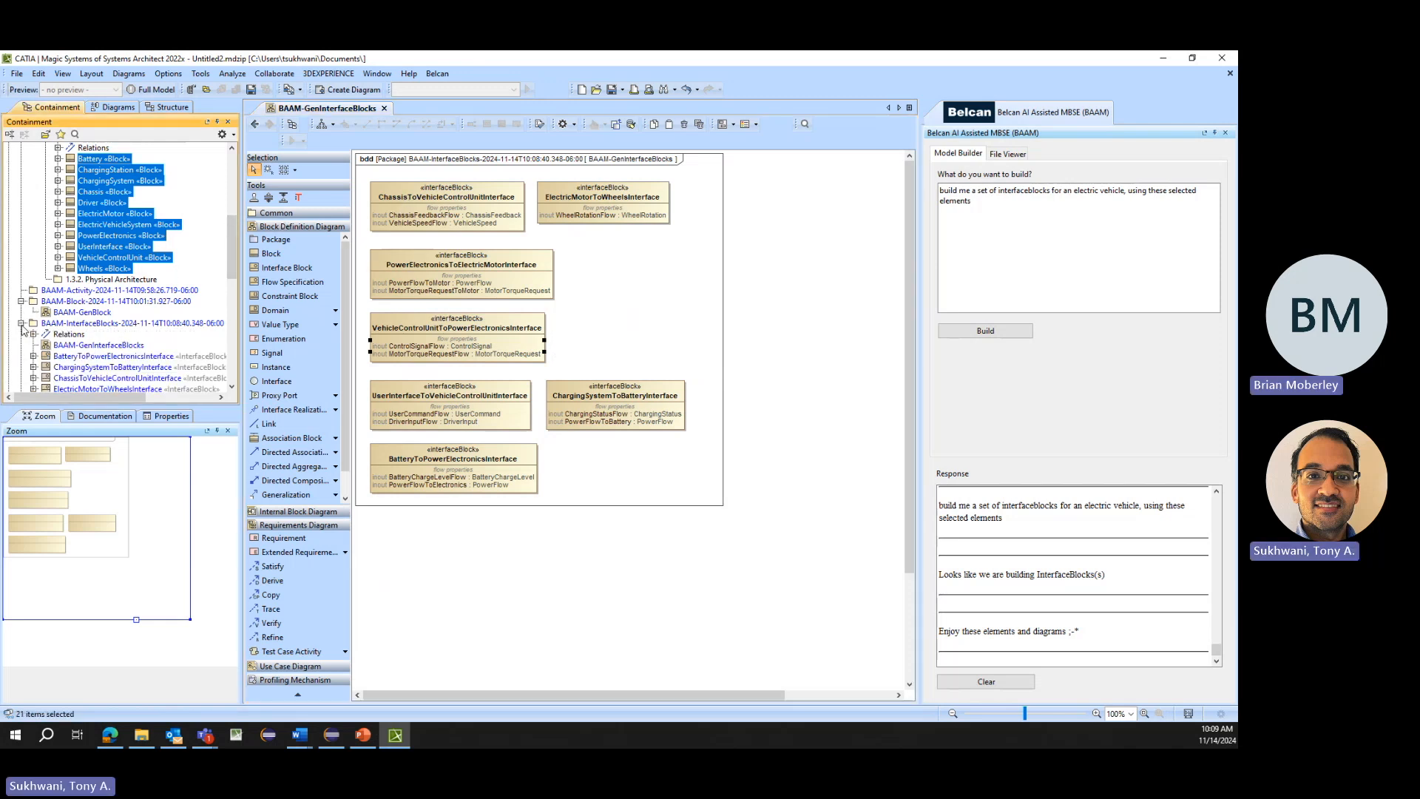
pyautogui.click(103, 324)
pyautogui.scroll(-2, 103, 324)
pyautogui.keyDown('shift'); pyautogui.click(97, 325); pyautogui.keyUp('shift')
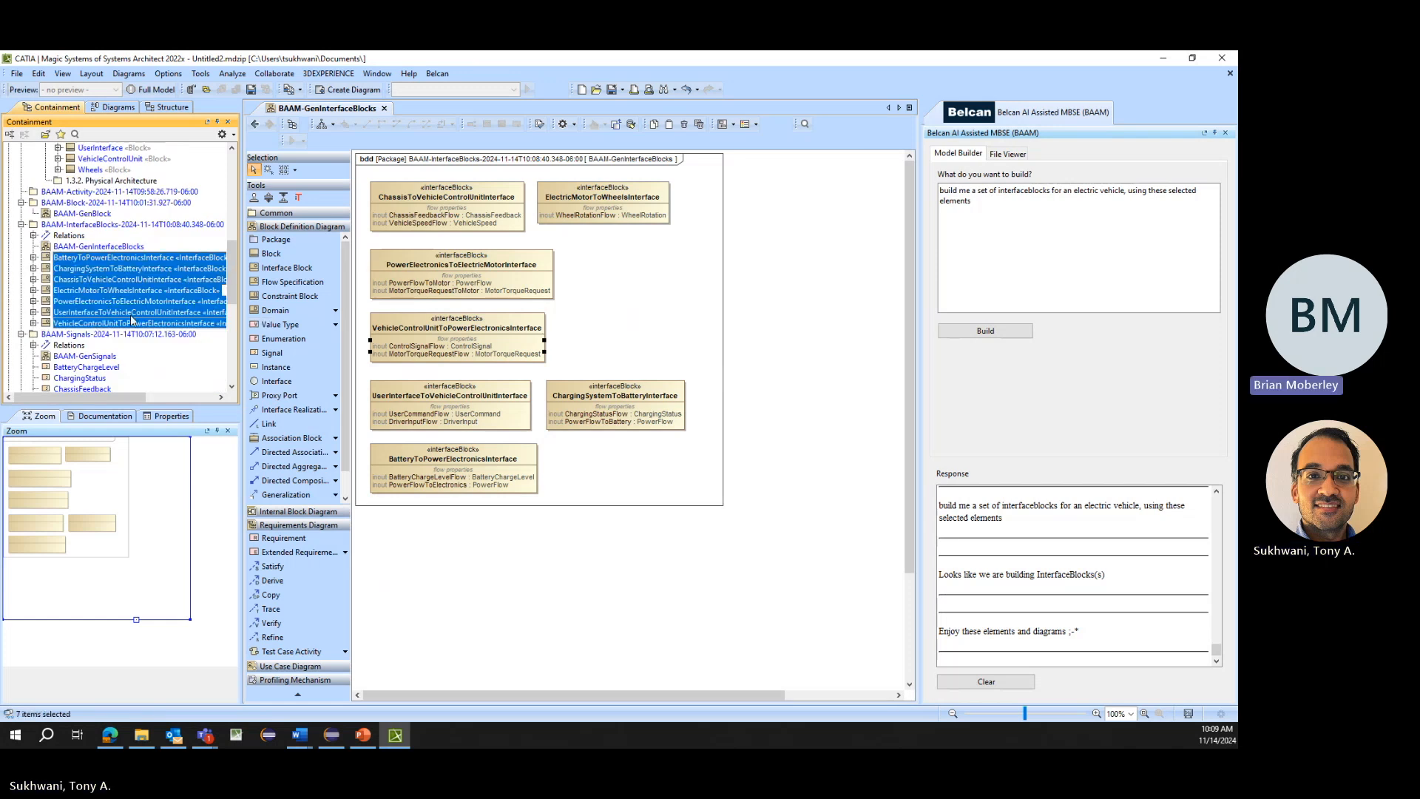
pyautogui.scroll(3, 131, 320)
pyautogui.keyDown('ctrl'); pyautogui.click(101, 269); pyautogui.keyUp('ctrl')
pyautogui.keyDown('ctrl'); pyautogui.click(101, 258); pyautogui.keyUp('ctrl')
pyautogui.keyDown('ctrl'); pyautogui.click(101, 248); pyautogui.keyUp('ctrl')
pyautogui.keyDown('ctrl'); pyautogui.click(101, 236); pyautogui.keyUp('ctrl')
pyautogui.keyDown('ctrl'); pyautogui.click(102, 224); pyautogui.keyUp('ctrl')
pyautogui.keyDown('ctrl'); pyautogui.click(103, 213); pyautogui.keyUp('ctrl')
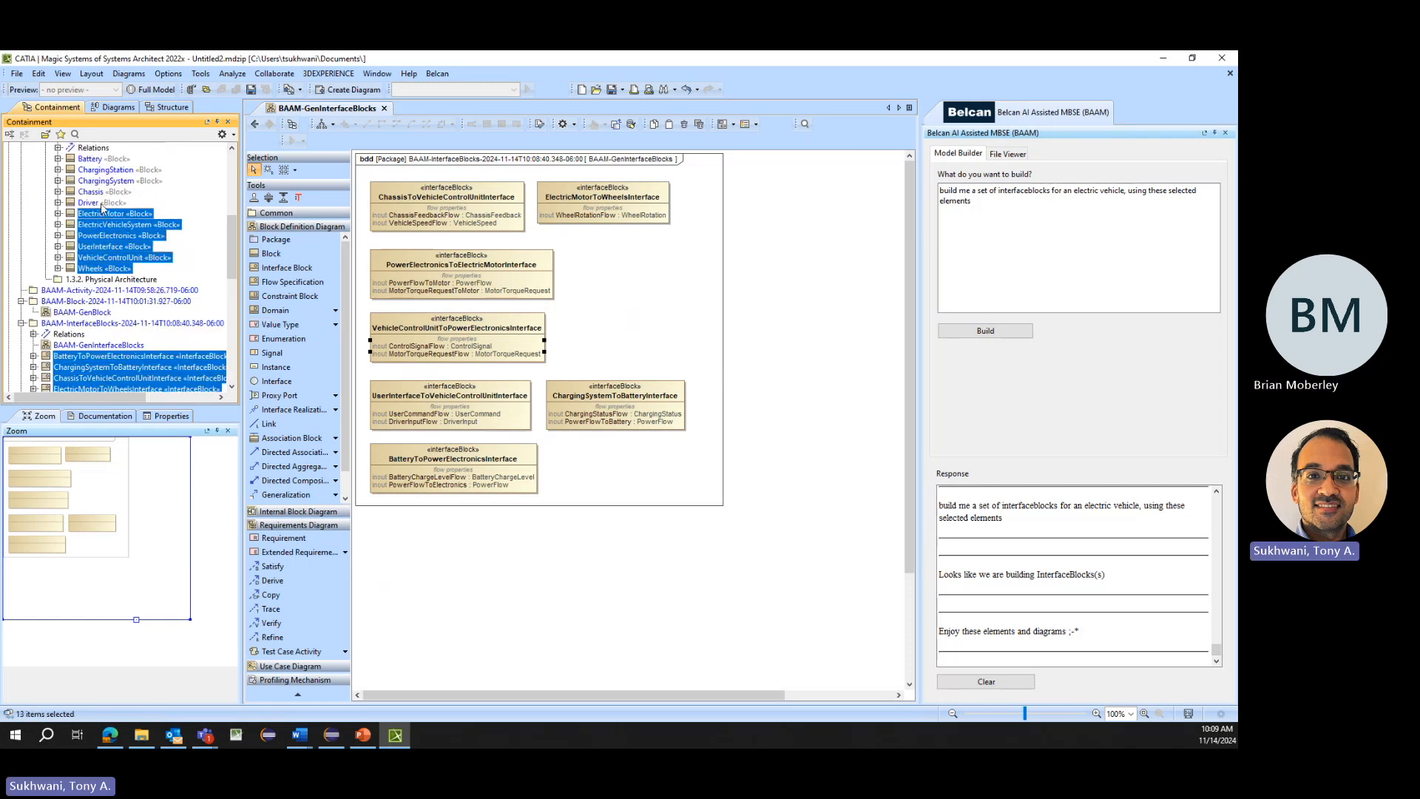
pyautogui.keyDown('ctrl'); pyautogui.keyDown('shift'); pyautogui.click(101, 158); pyautogui.keyUp('shift'); pyautogui.keyUp('ctrl')
# - Generate ports with the prompt "build me a set of ports for an electric vehicle, using these selected elements"
pyautogui.moveTo(1027, 214); pyautogui.dragTo(1001, 190)
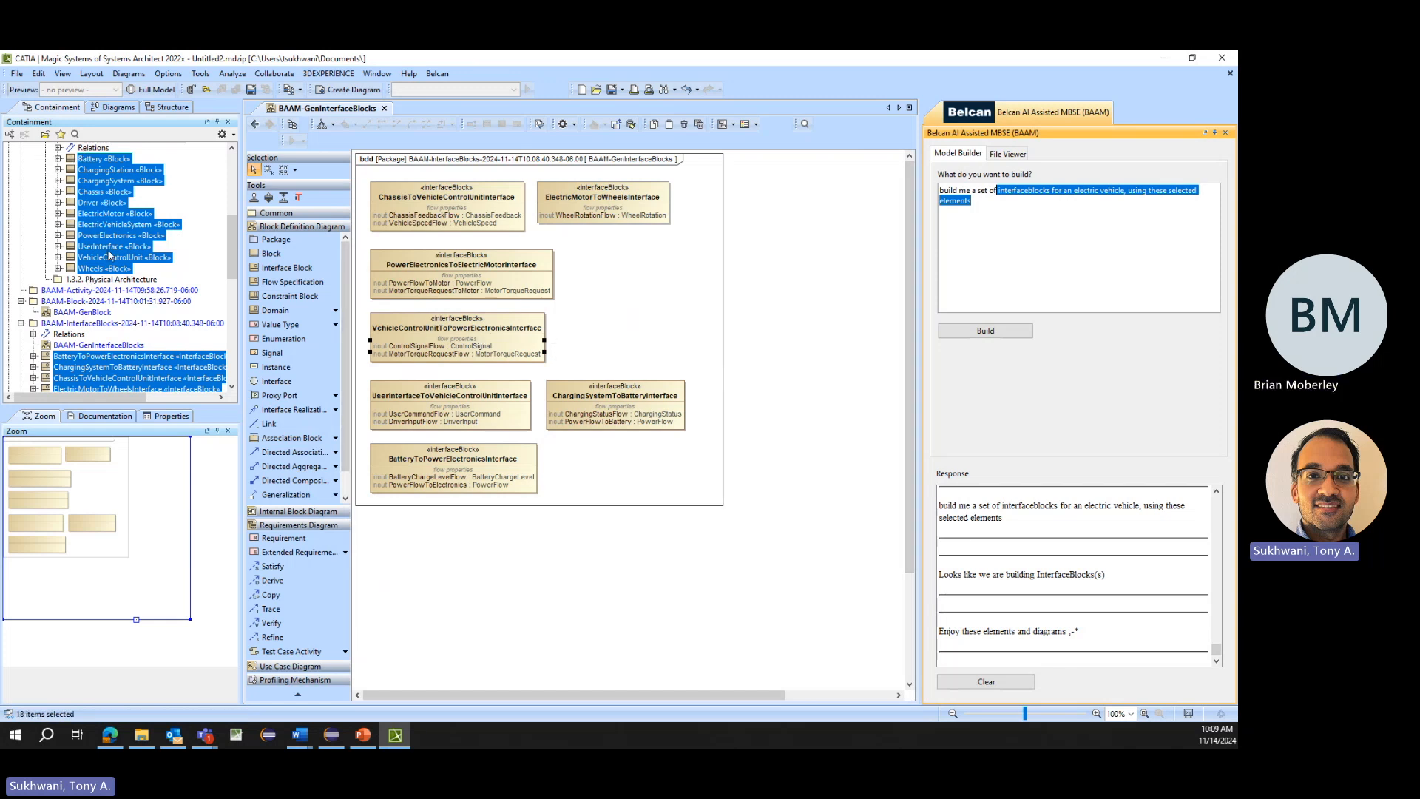
pyautogui.press('BackSpace')
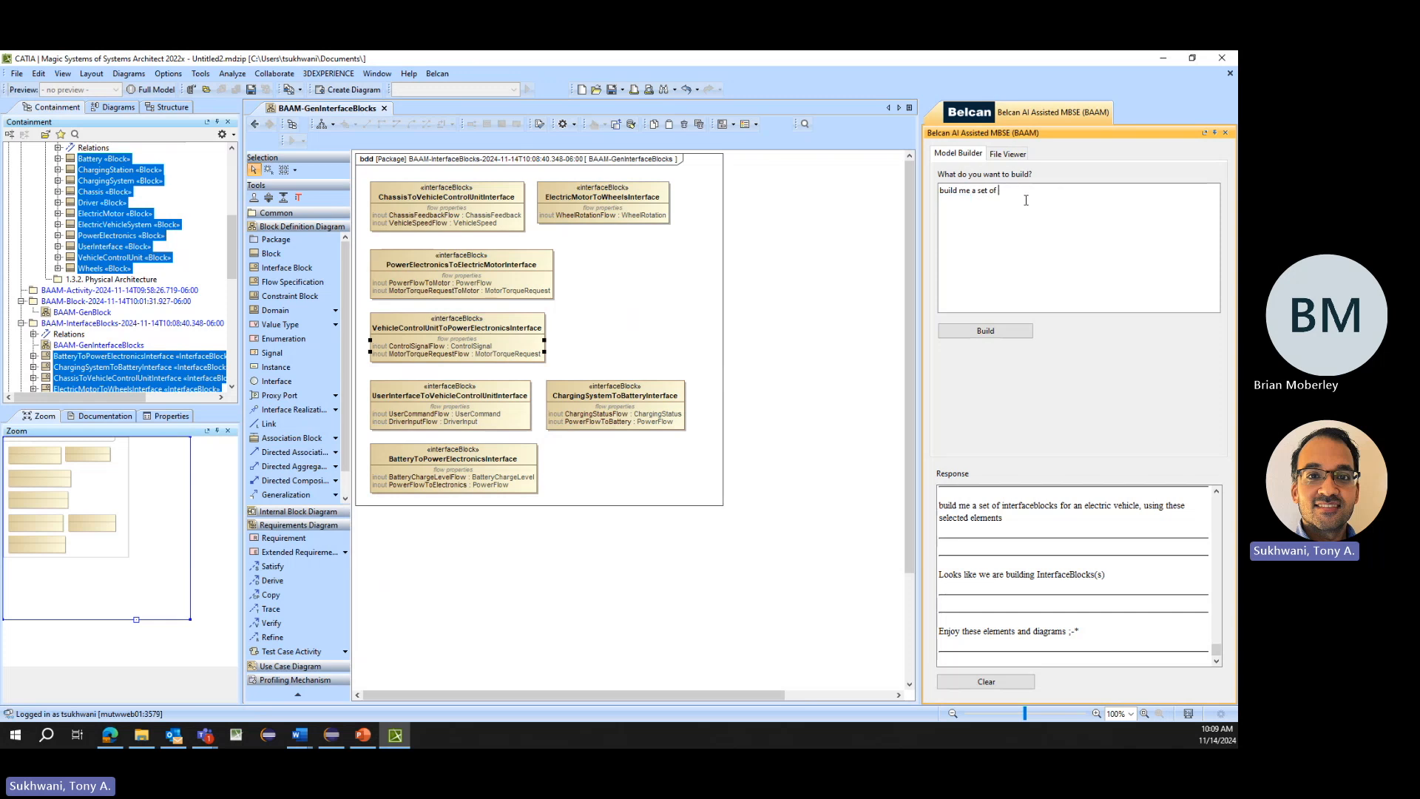
pyautogui.write('ports ')
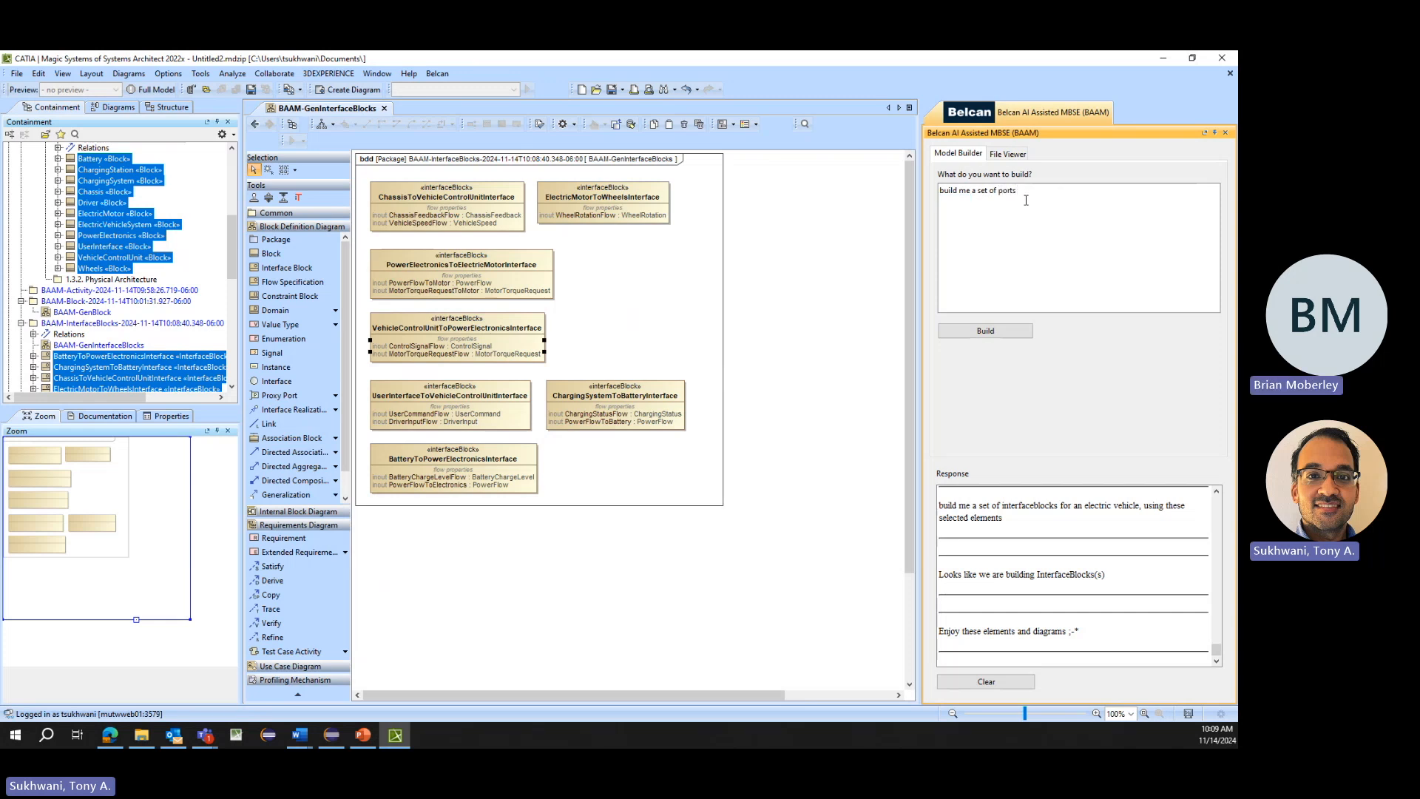
pyautogui.write('for an ele')
pyautogui.press('BackSpace')
pyautogui.press('BackSpace')
pyautogui.press('BackSpace')
pyautogui.press('BackSpace')
pyautogui.press('BackSpace')
pyautogui.write('an electric vehicle, using')
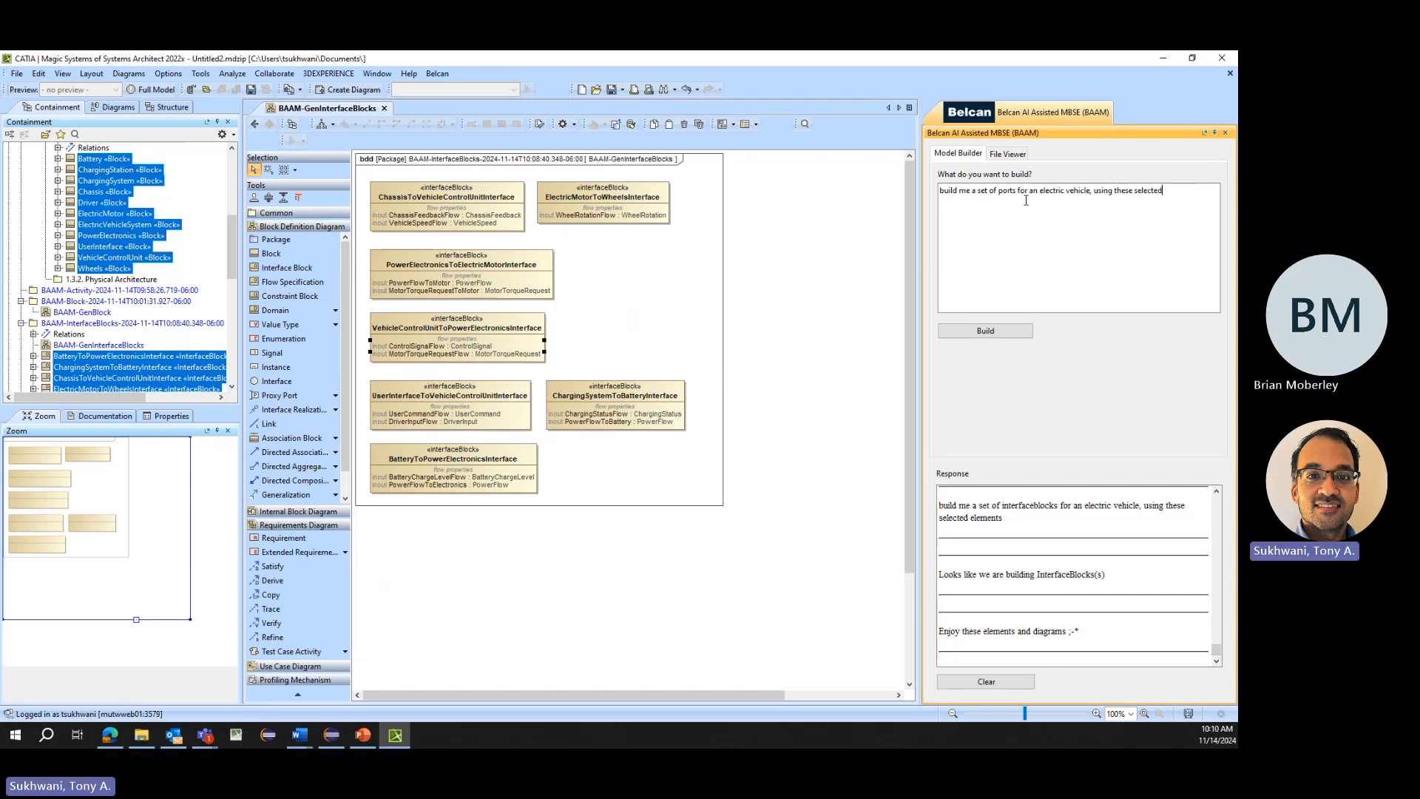
pyautogui.click(984, 331)
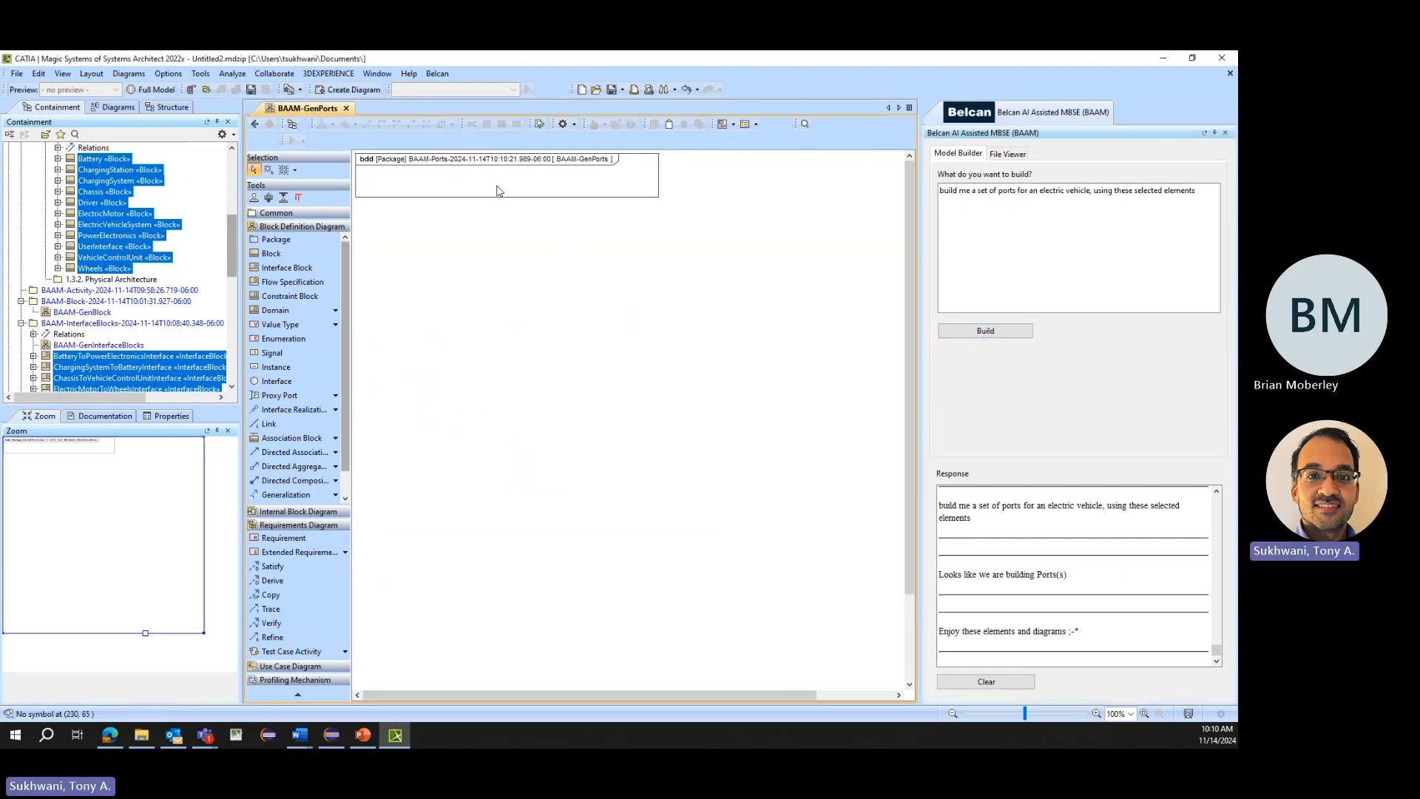
# - Return to the BAAM-GenBlock diagram and examine the ports and properties under the Driver, ElectricMotor, ElectricVehicleSystem and PowerElectronics blocks
pyautogui.scroll(1, 57, 225)
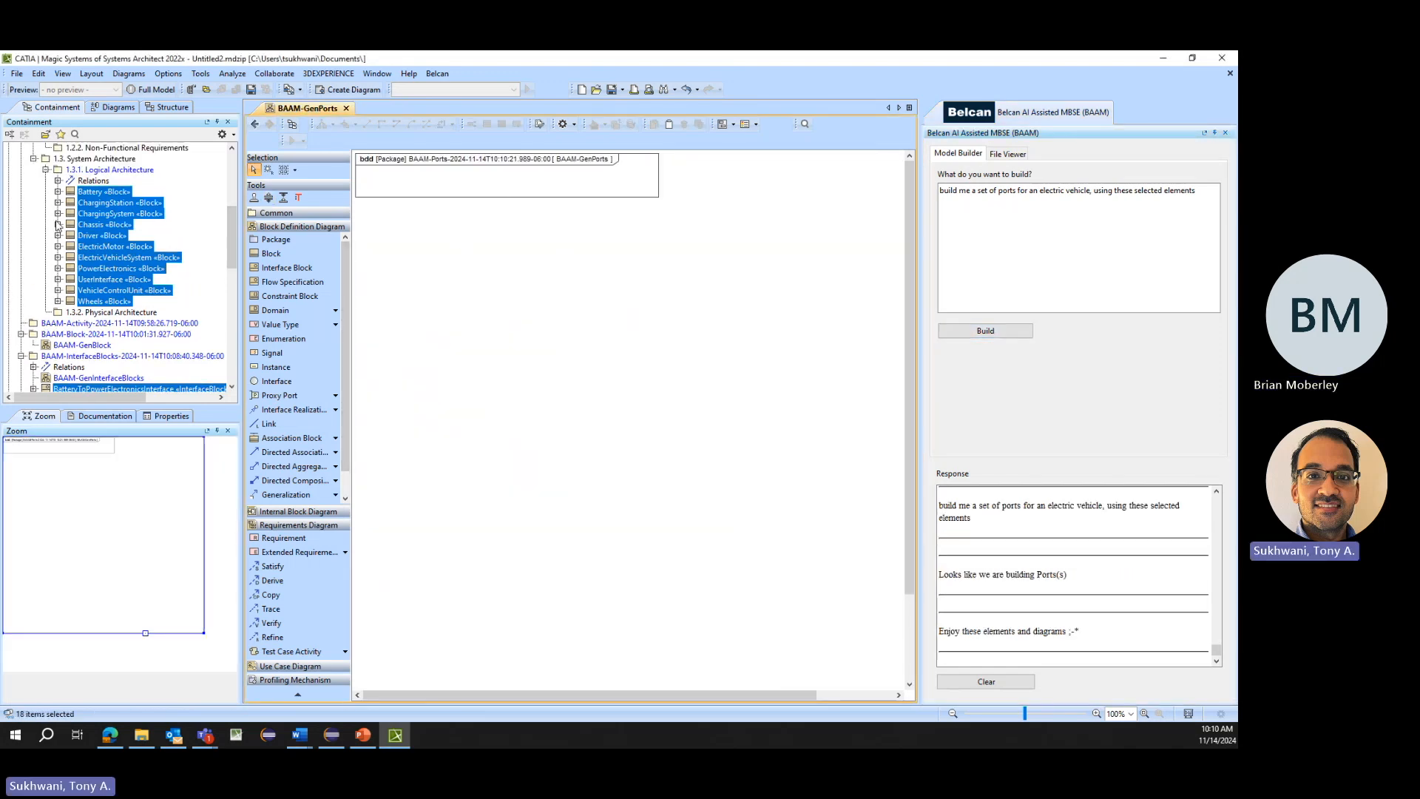
pyautogui.click(253, 124)
pyautogui.click(253, 124)
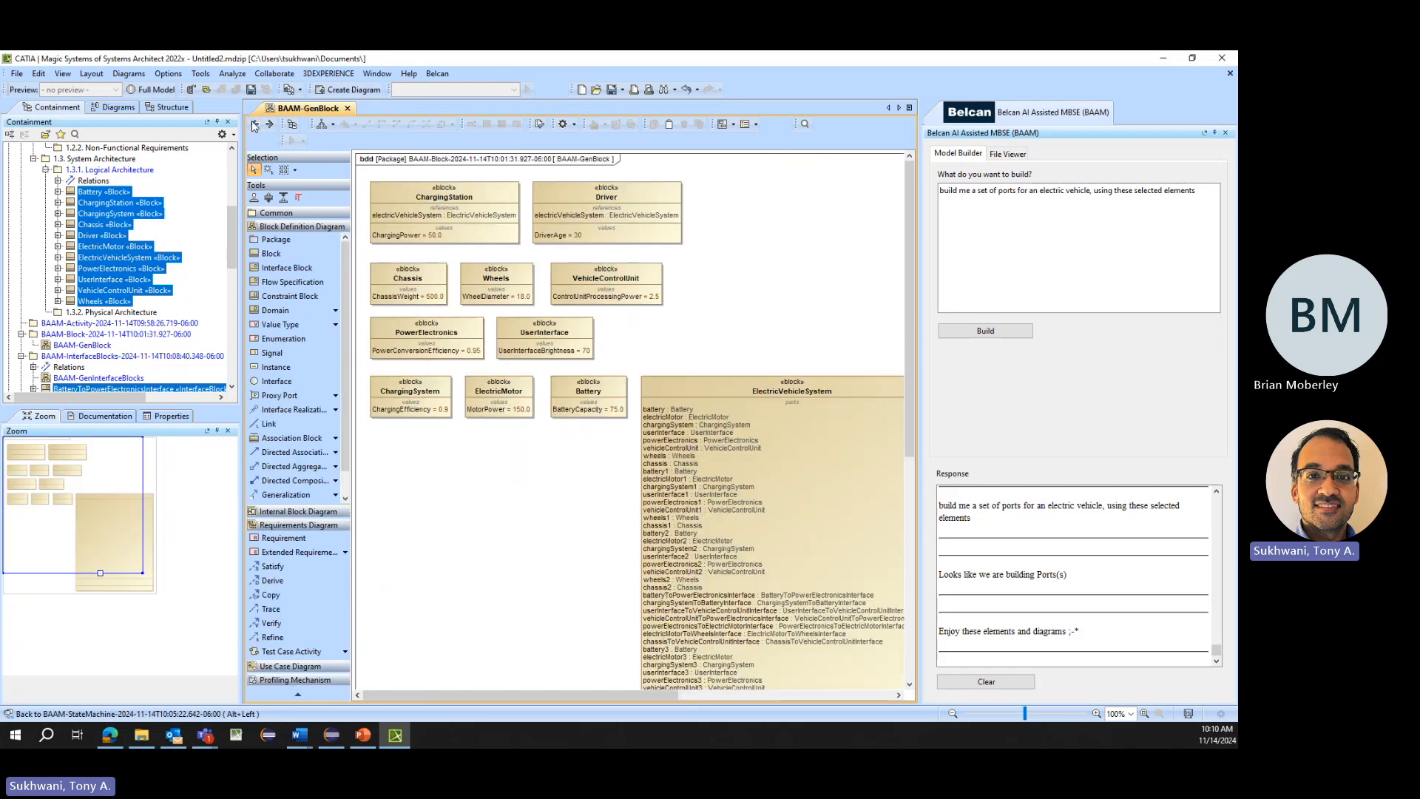
pyautogui.click(57, 235)
pyautogui.click(58, 268)
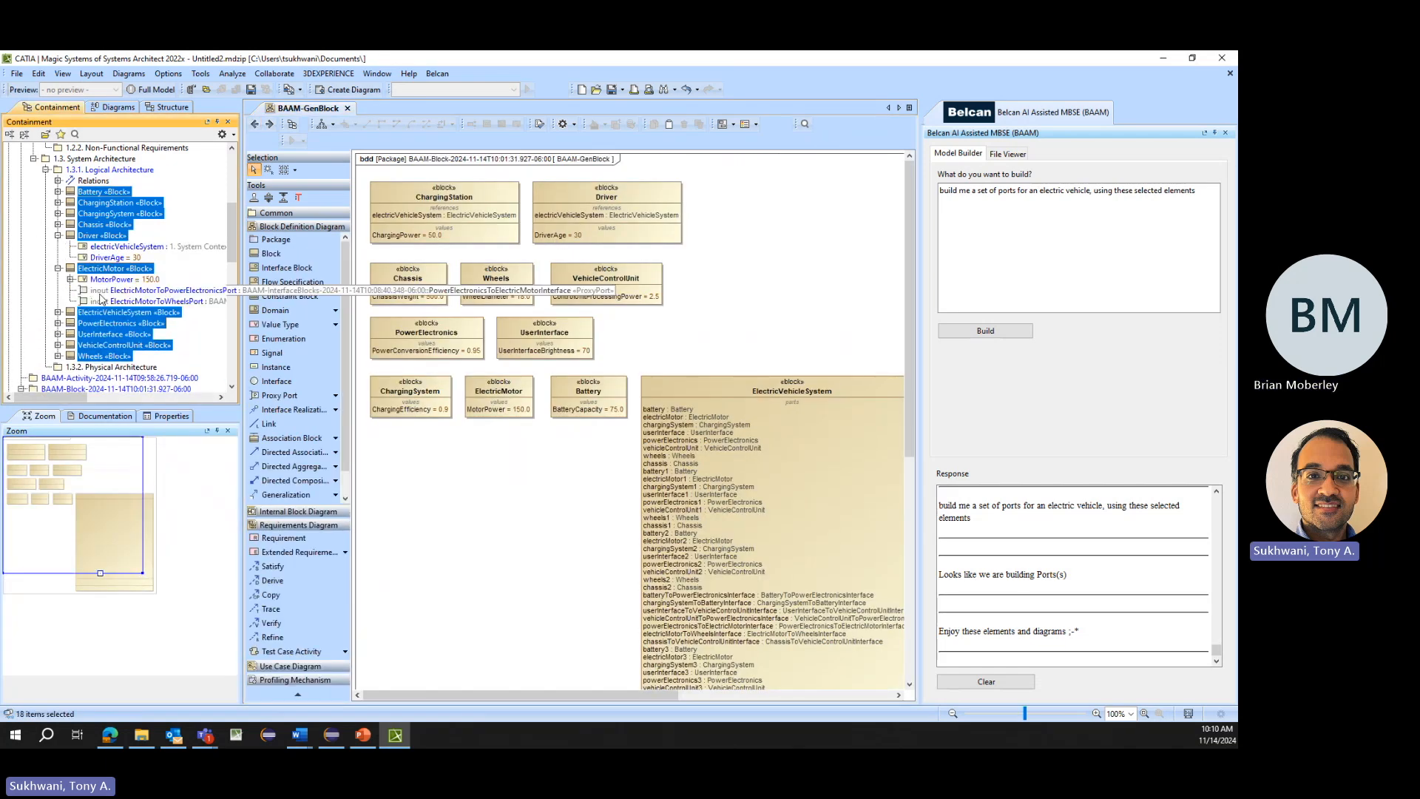
pyautogui.click(58, 312)
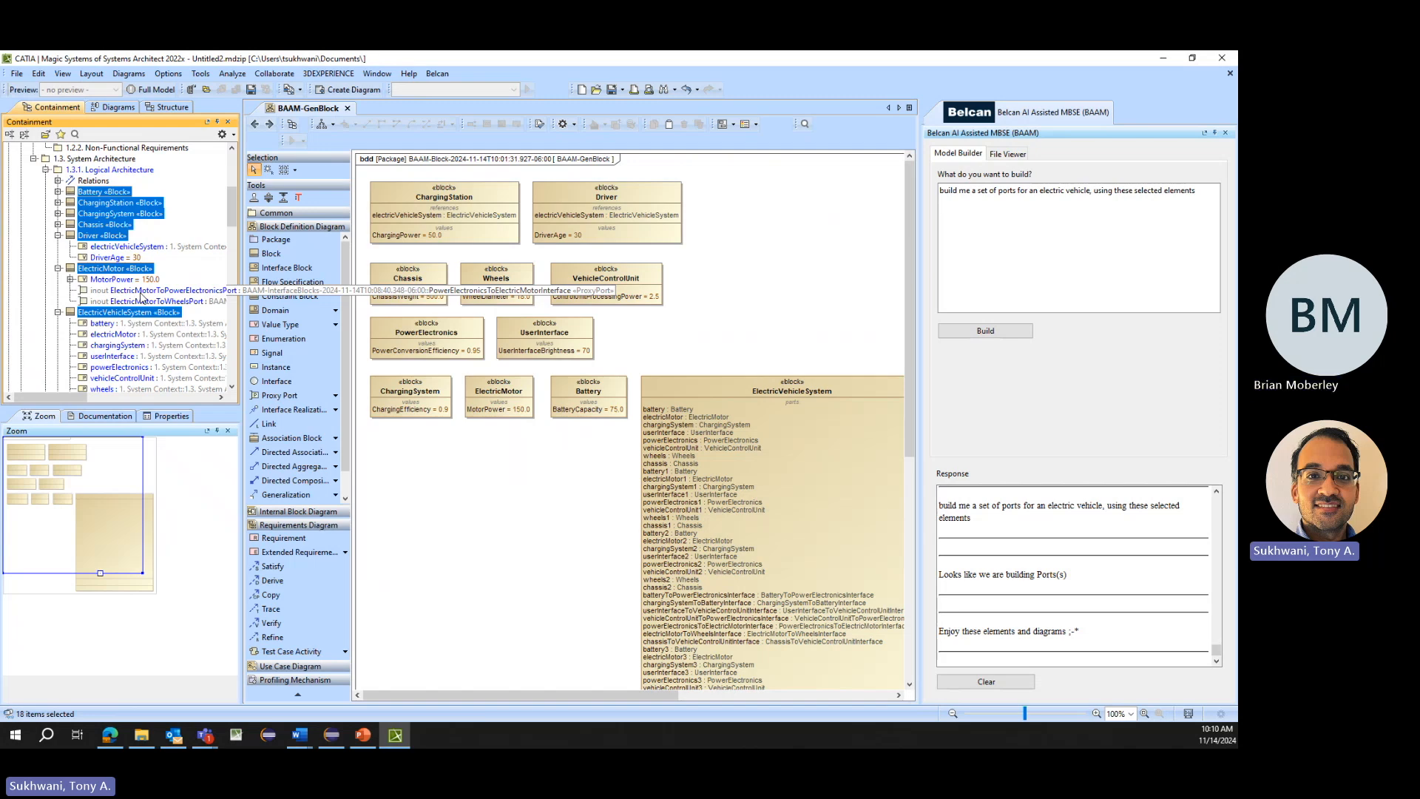
pyautogui.scroll(-13, 133, 266)
pyautogui.scroll(2, 131, 256)
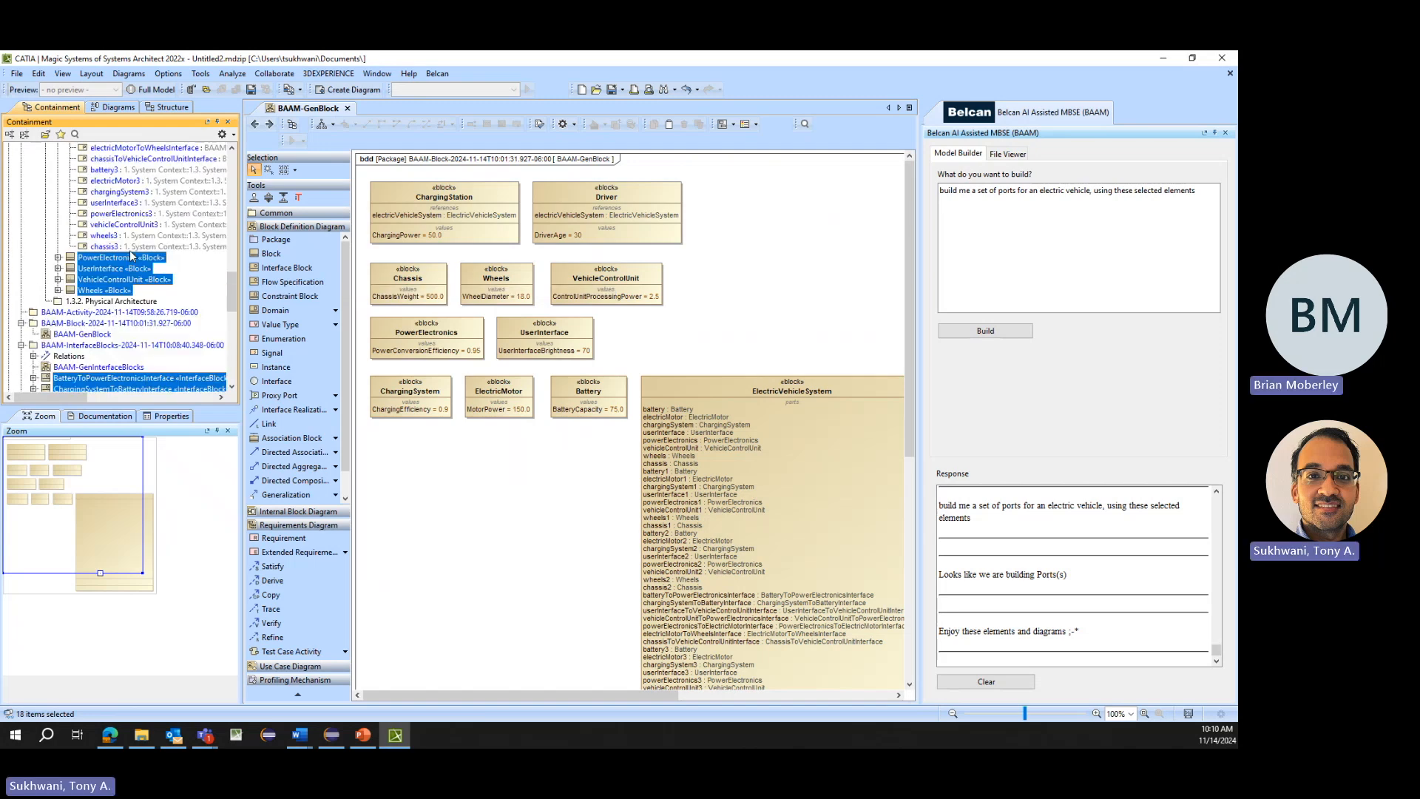
pyautogui.click(58, 257)
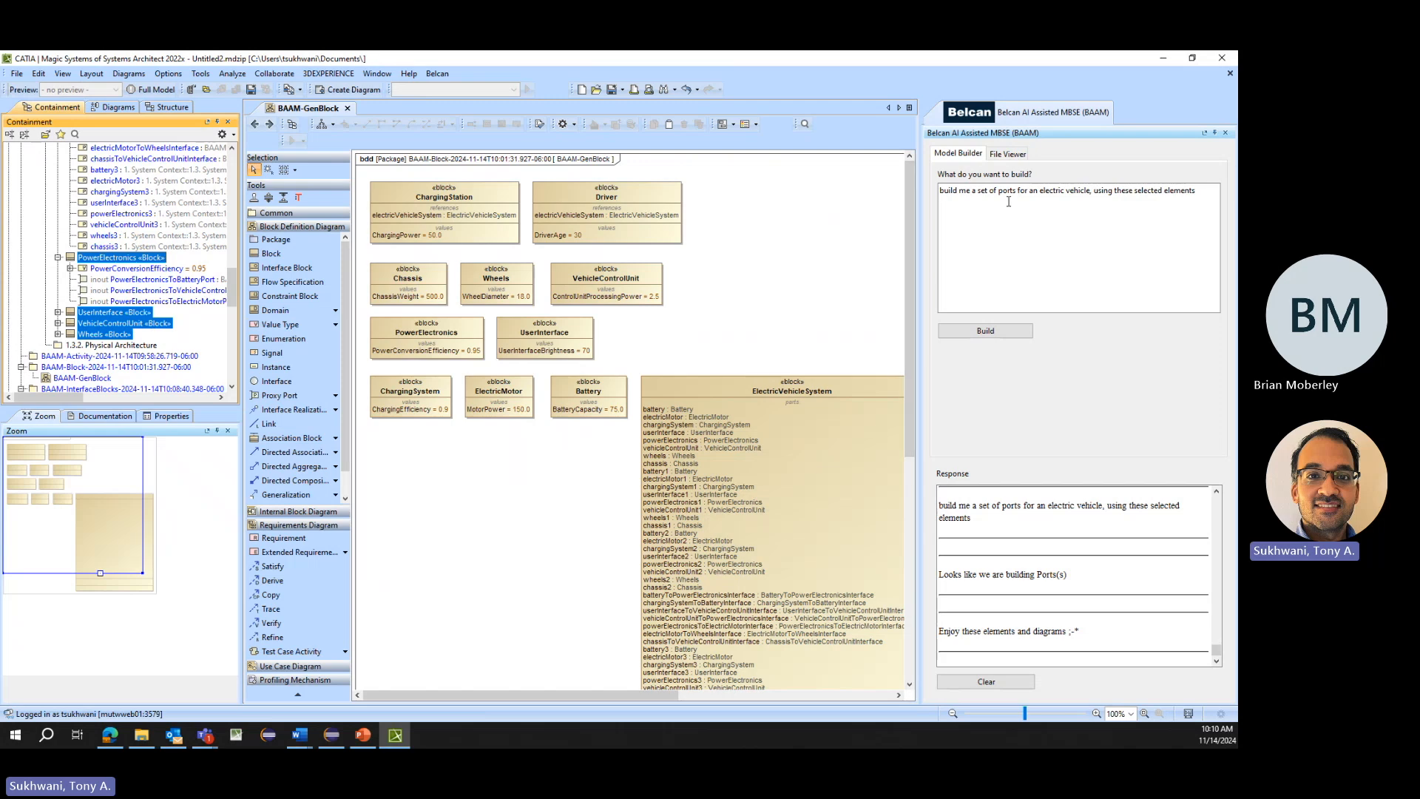
pyautogui.scroll(-4, 136, 275)
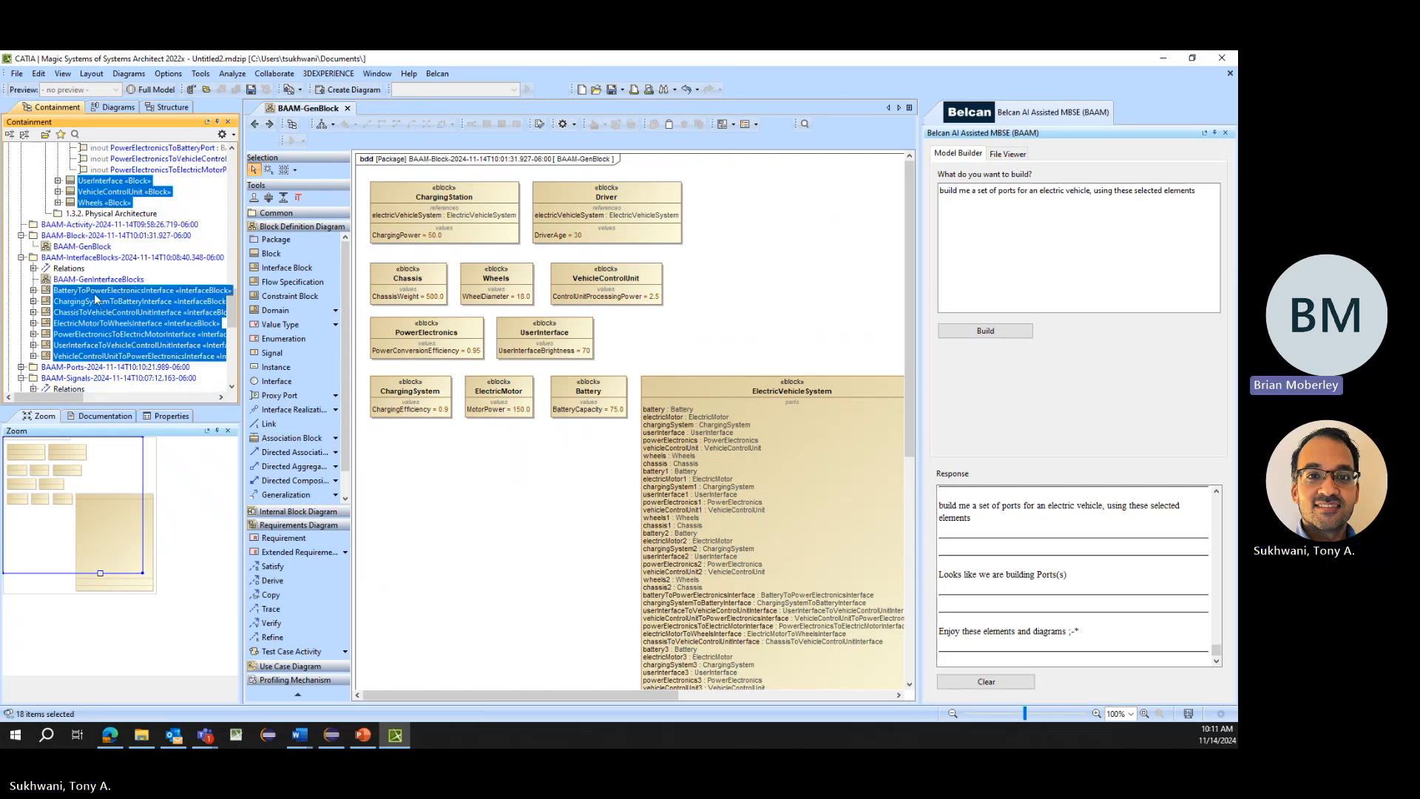
pyautogui.scroll(1, 96, 300)
pyautogui.scroll(15, 96, 300)
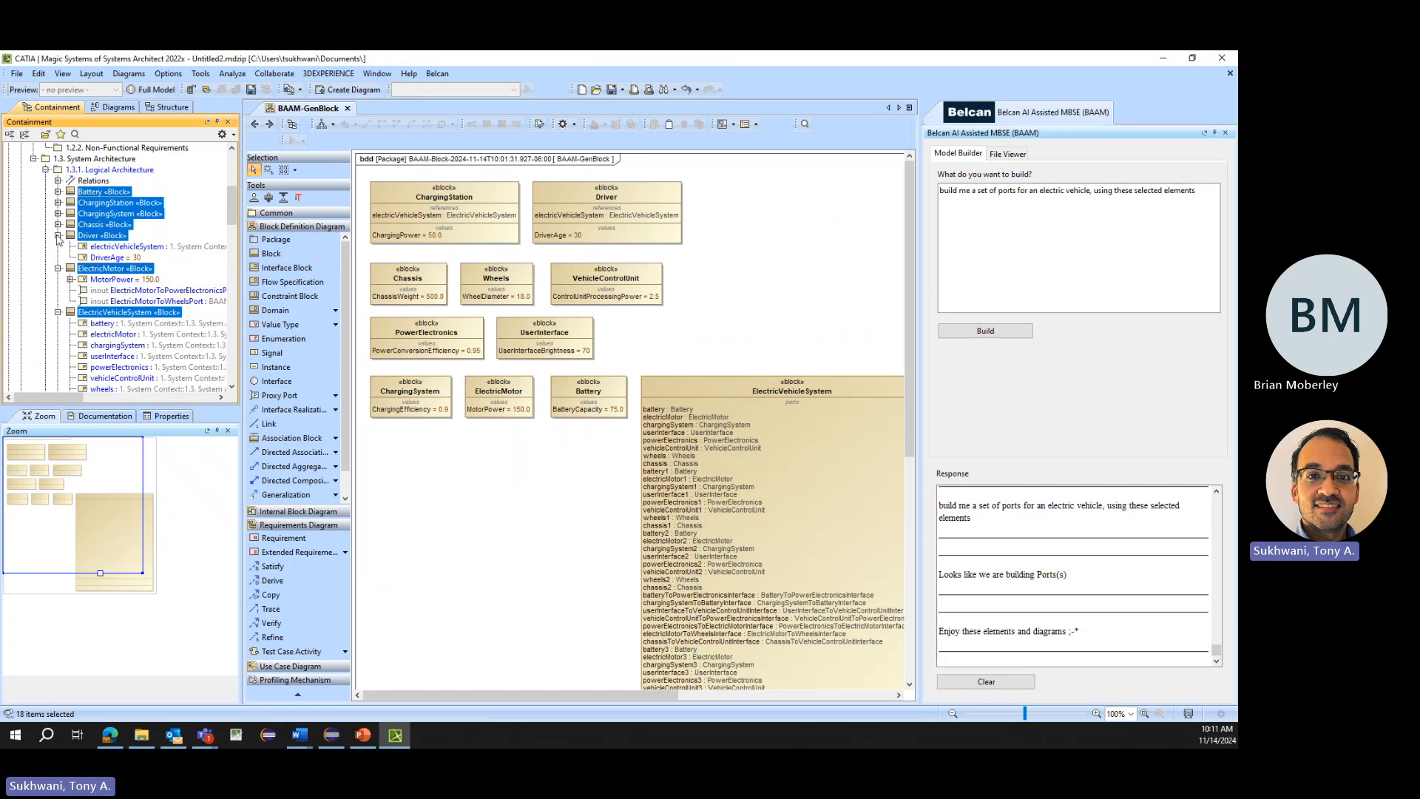
# - Collapse the Driver, ElectricMotor and ElectricVehicleSystem blocks and limit the selection to the Logical Architecture blocks Battery through Wheels
pyautogui.click(58, 235)
pyautogui.click(58, 246)
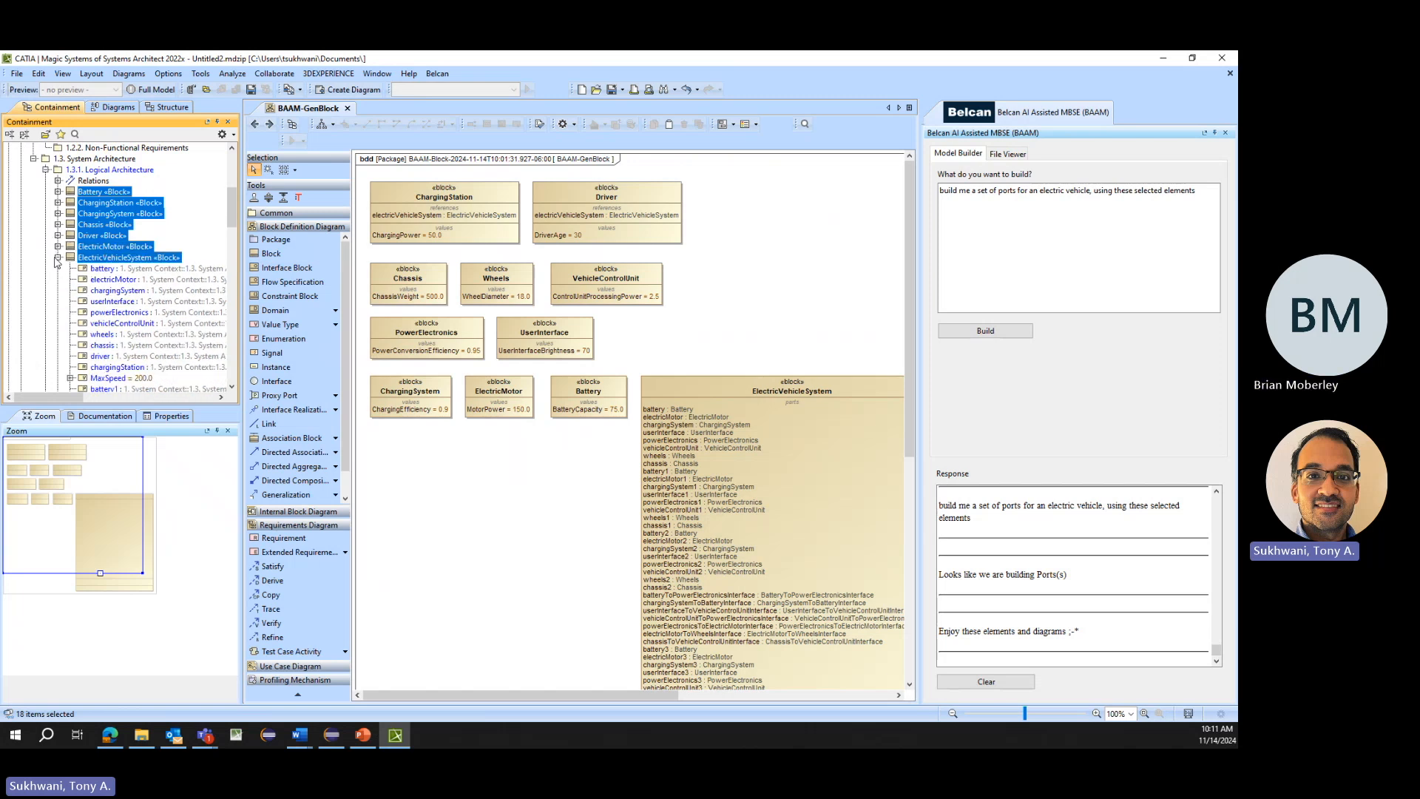
pyautogui.click(57, 258)
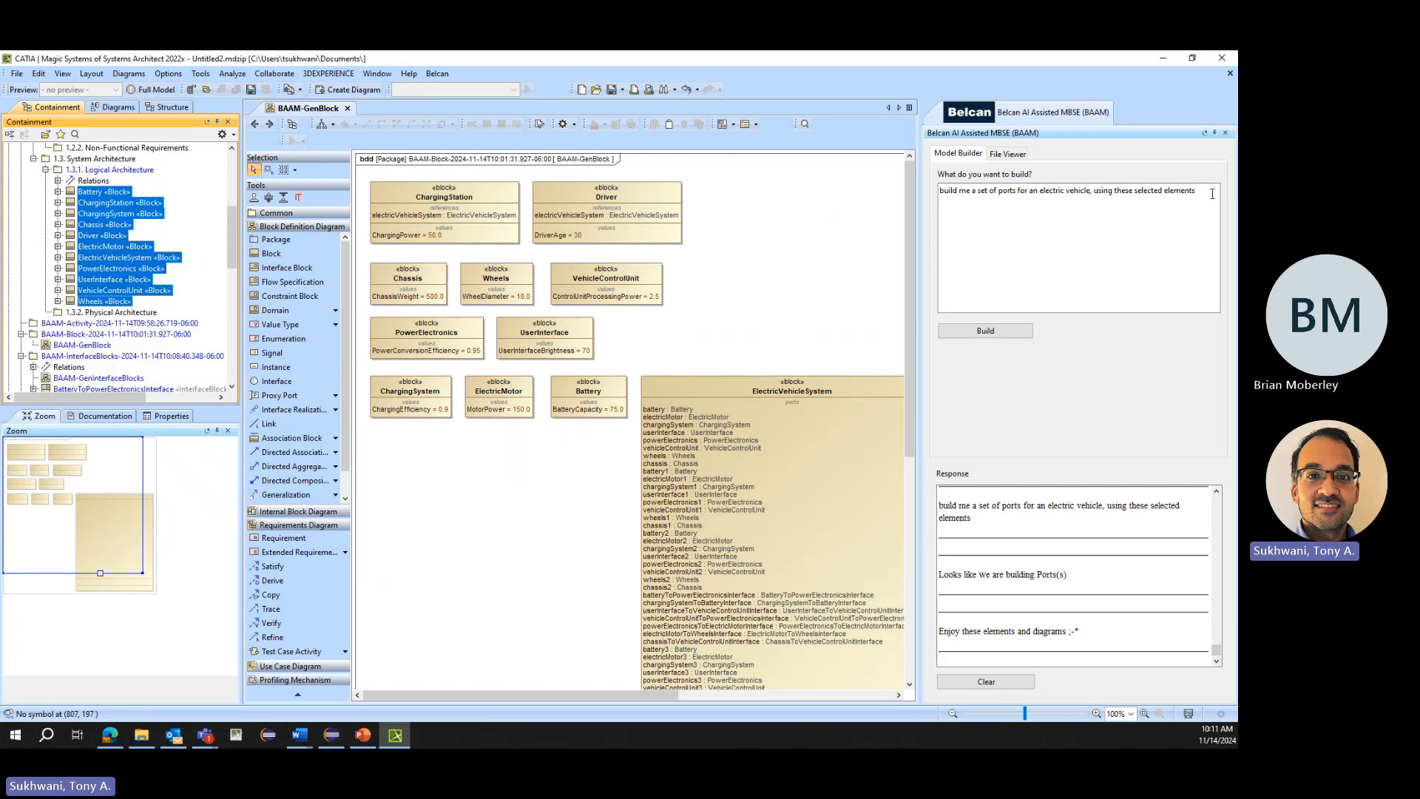
# - Generate interfaces with the prompt "build me a set of interfaces for an electric vehicle, using these selected elements"
pyautogui.moveTo(1202, 195); pyautogui.dragTo(995, 192)
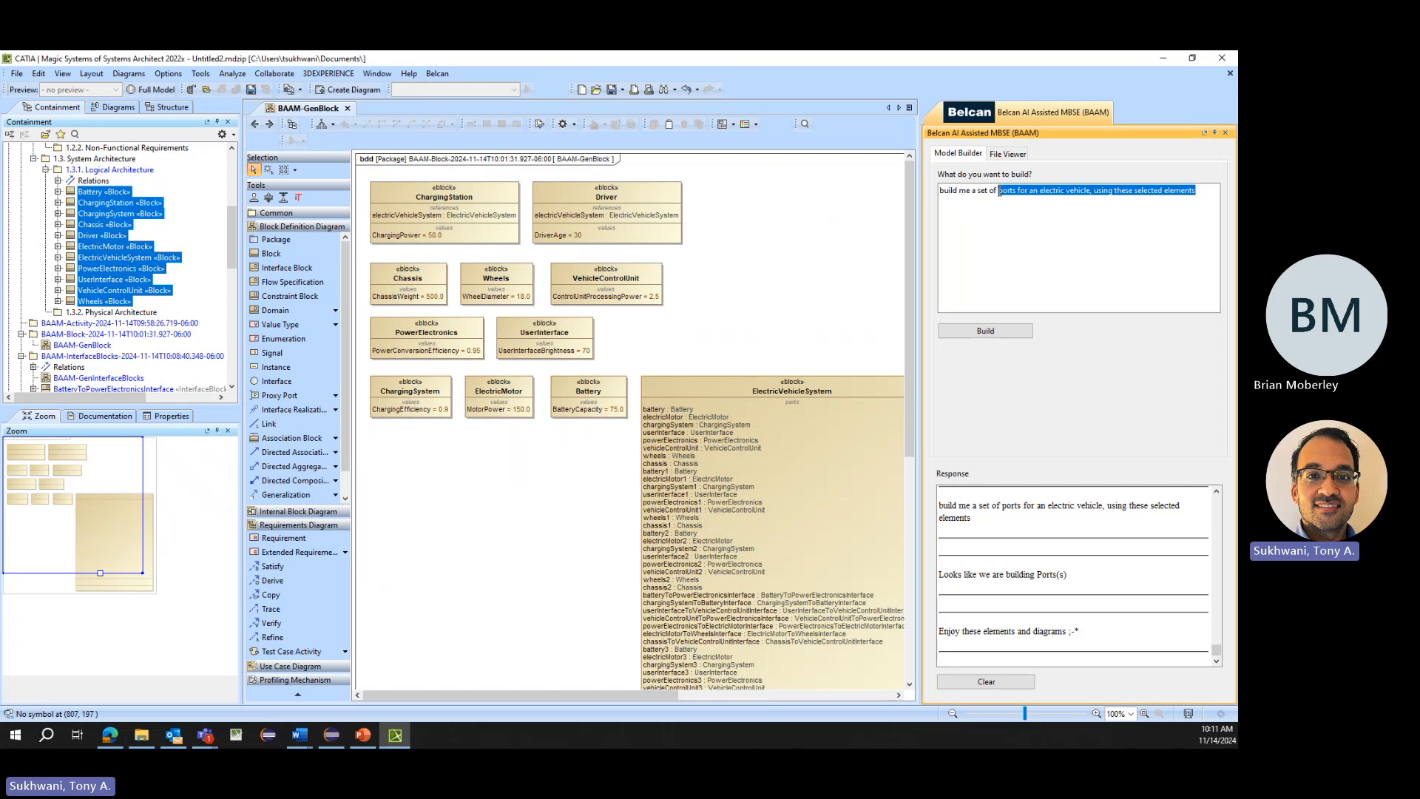
pyautogui.write('interfaces for an')
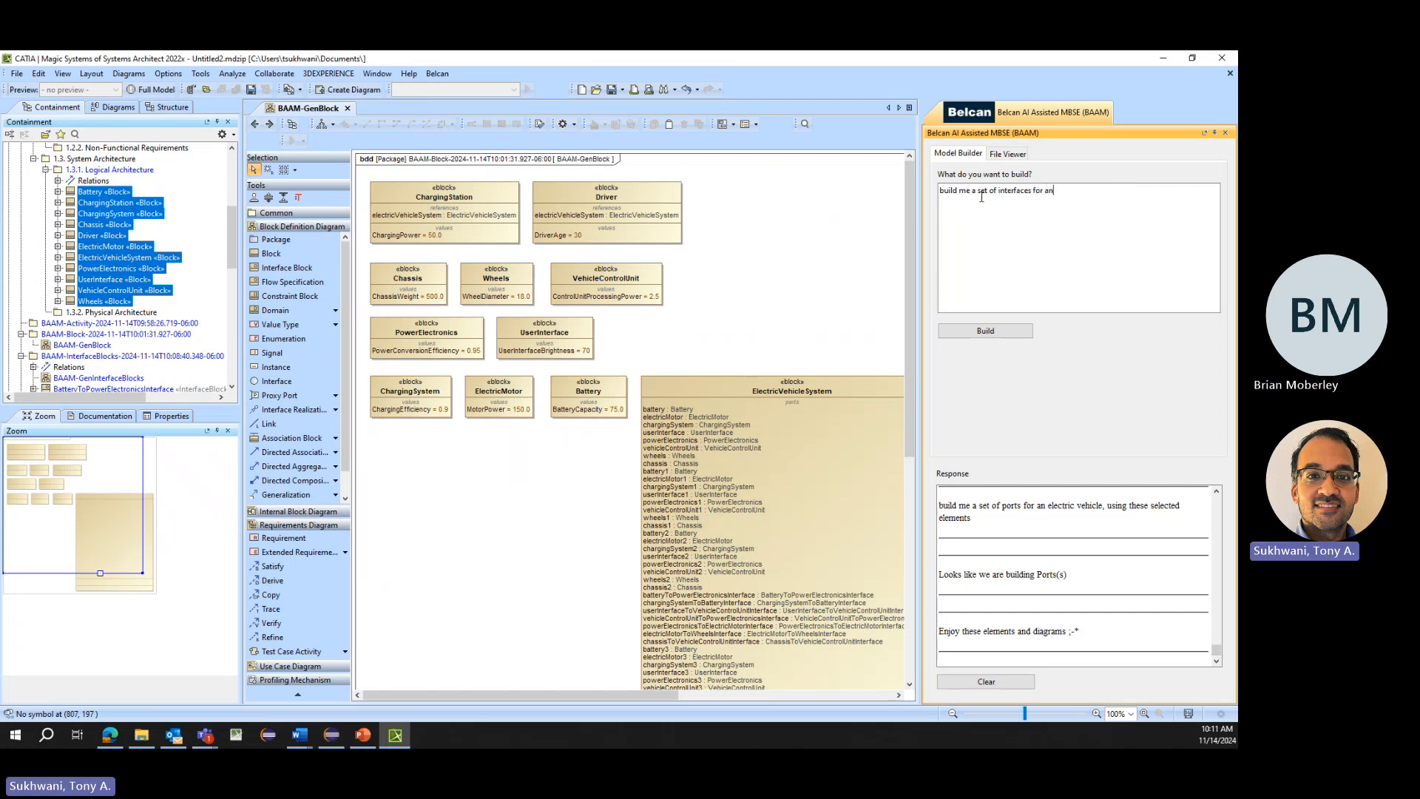
pyautogui.write(' electric vehicle, using these selected elements')
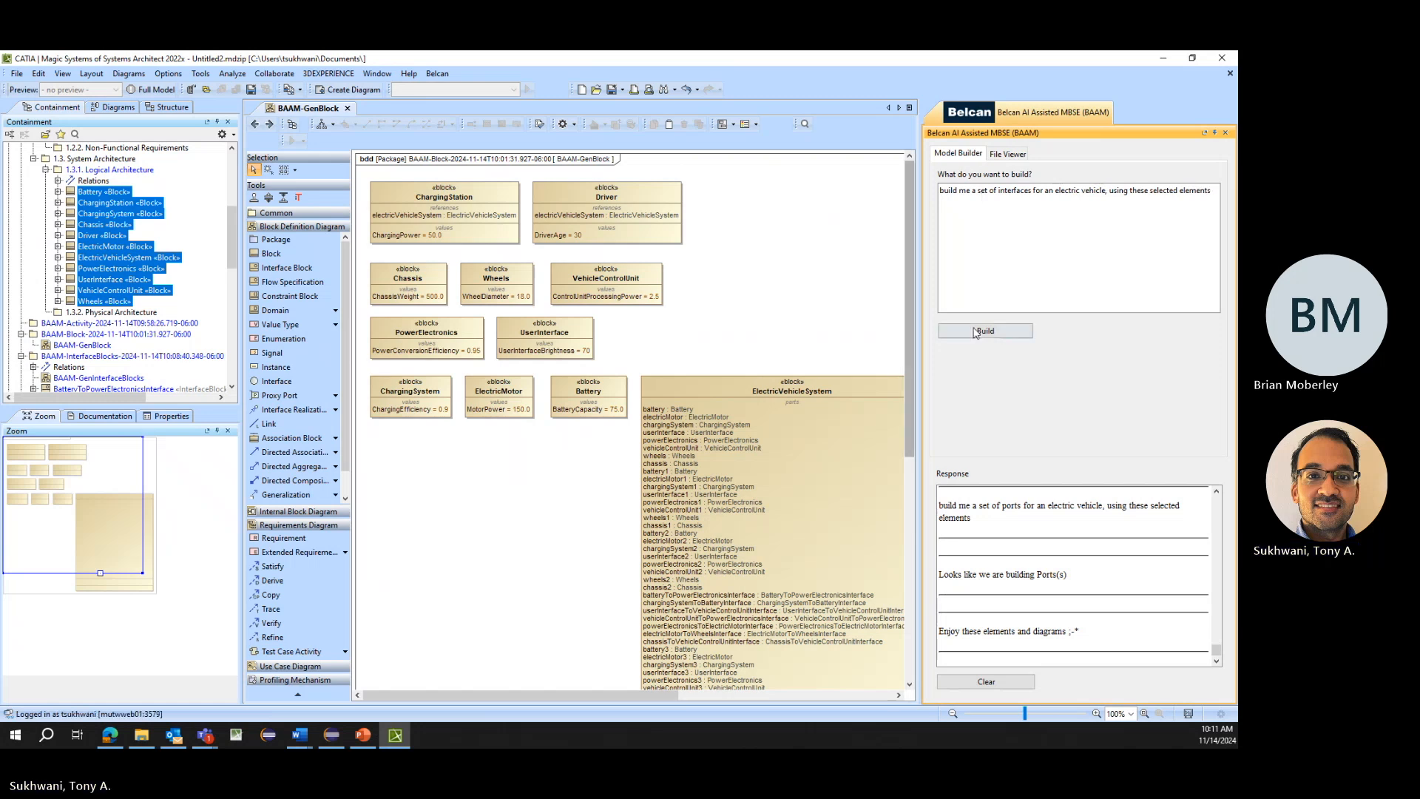
pyautogui.click(985, 331)
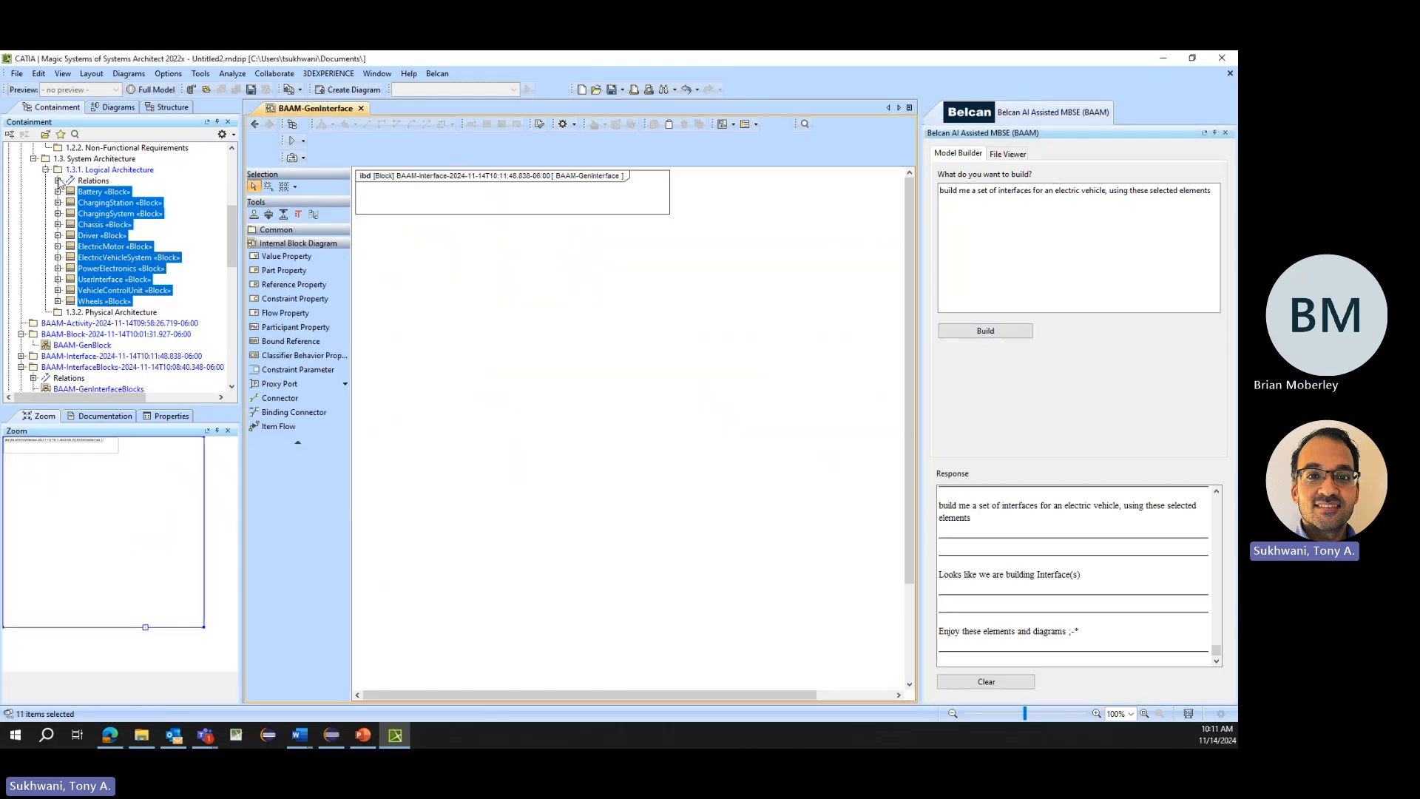
# - Examine the Logical Architecture relations and the connectors among the ElectricVehicleSystem block's relations
pyautogui.click(57, 181)
pyautogui.scroll(3, 79, 244)
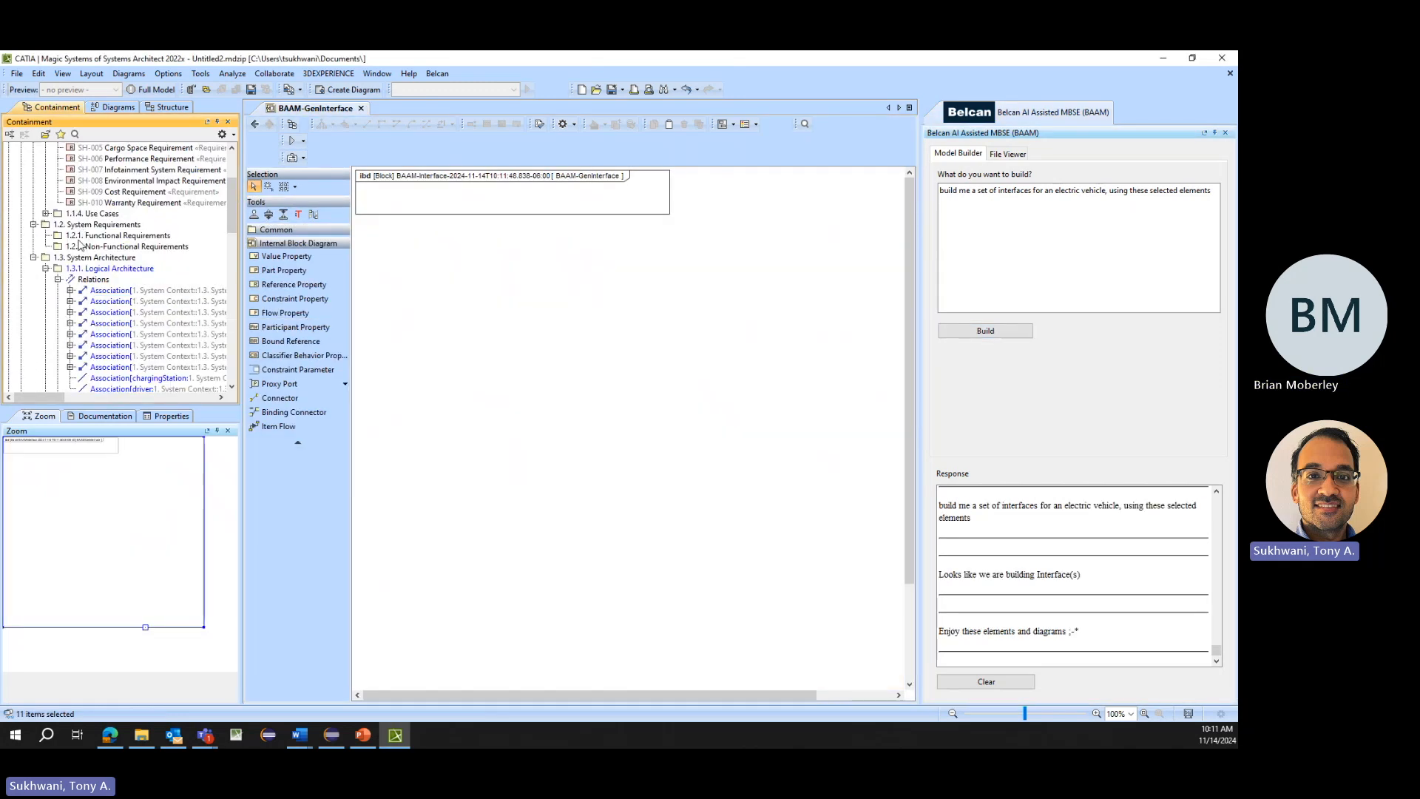
pyautogui.scroll(-6, 80, 245)
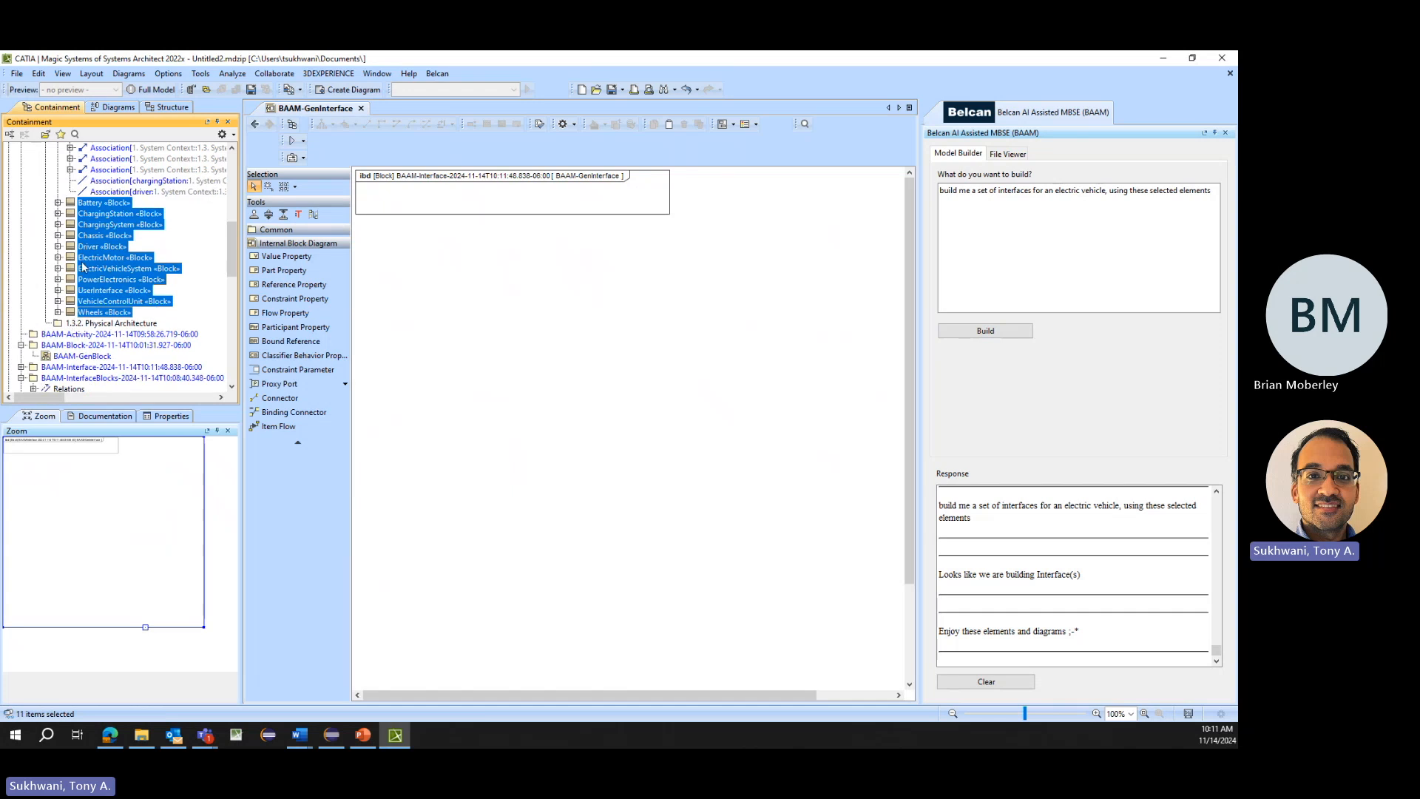
pyautogui.click(58, 268)
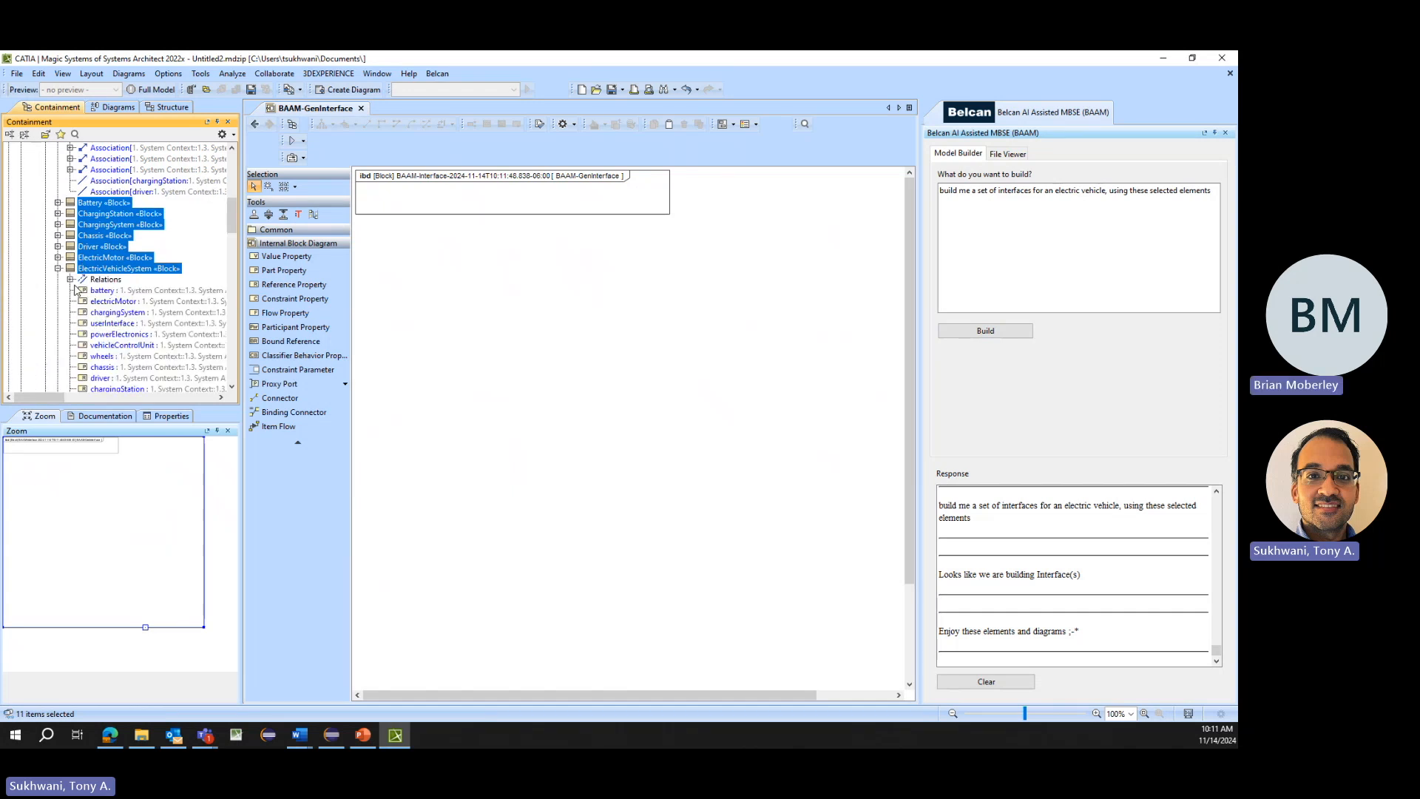
pyautogui.click(71, 280)
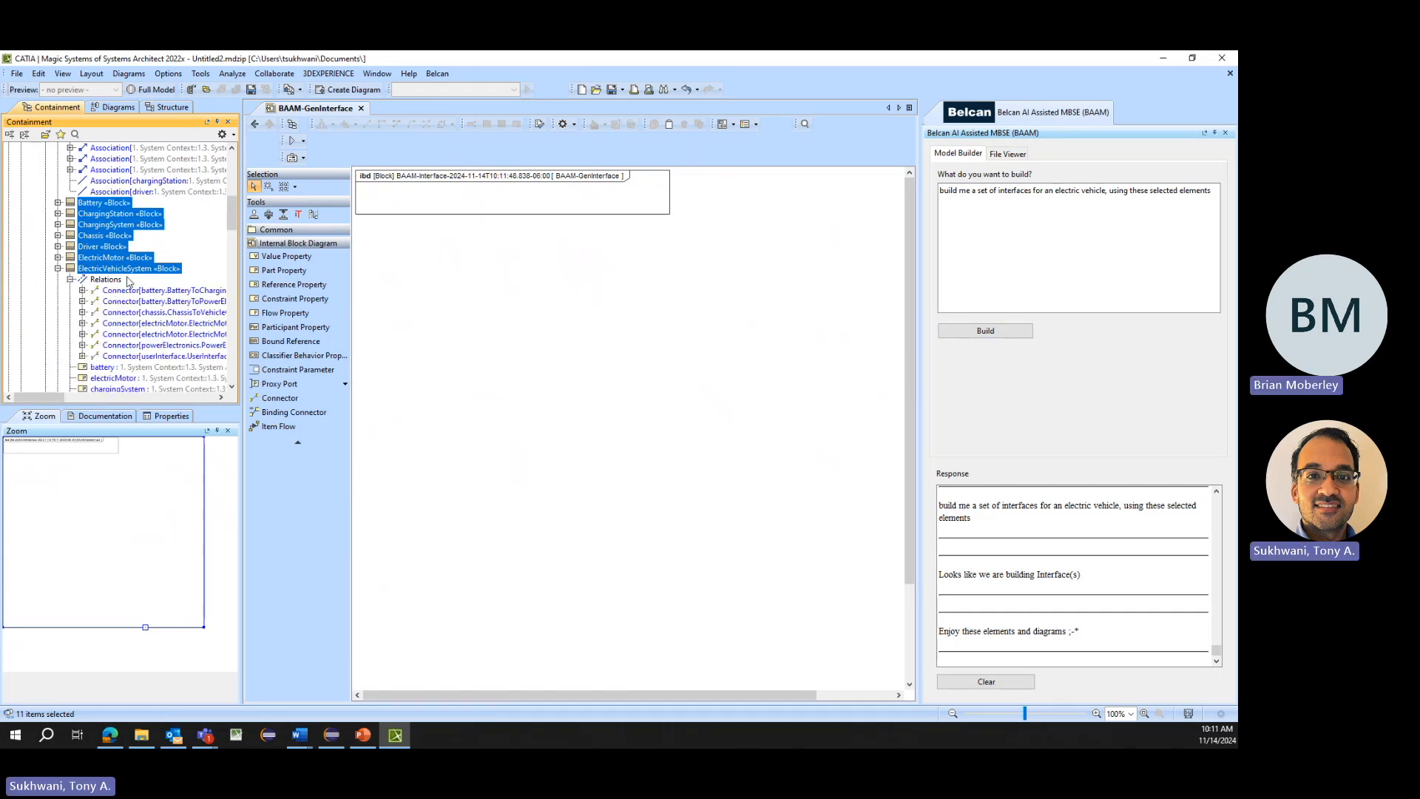
# - Create a SysML Internal Block Diagram for the ElectricVehicleSystem block displaying its parts, proxy ports and connectors
pyautogui.rightClick(126, 269)
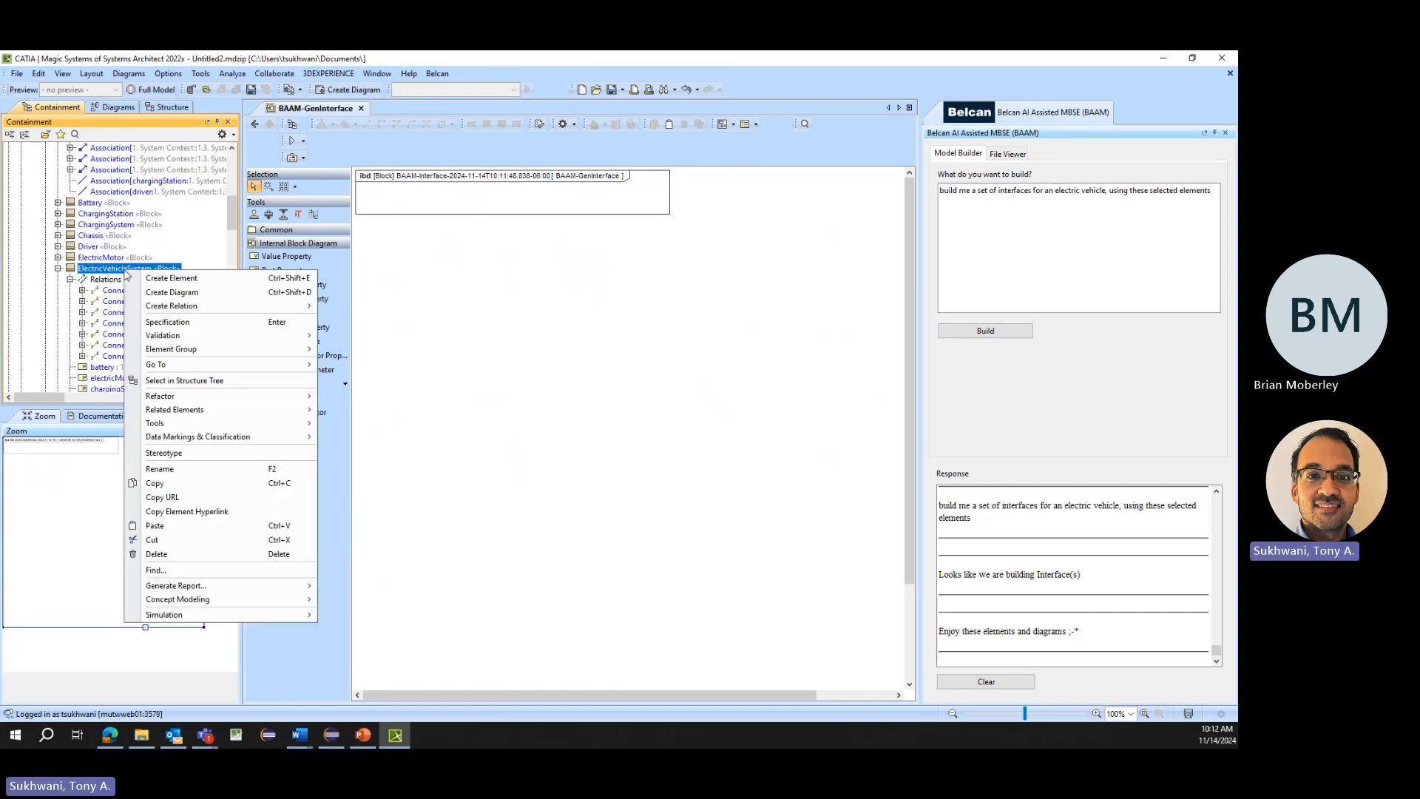
pyautogui.click(171, 292)
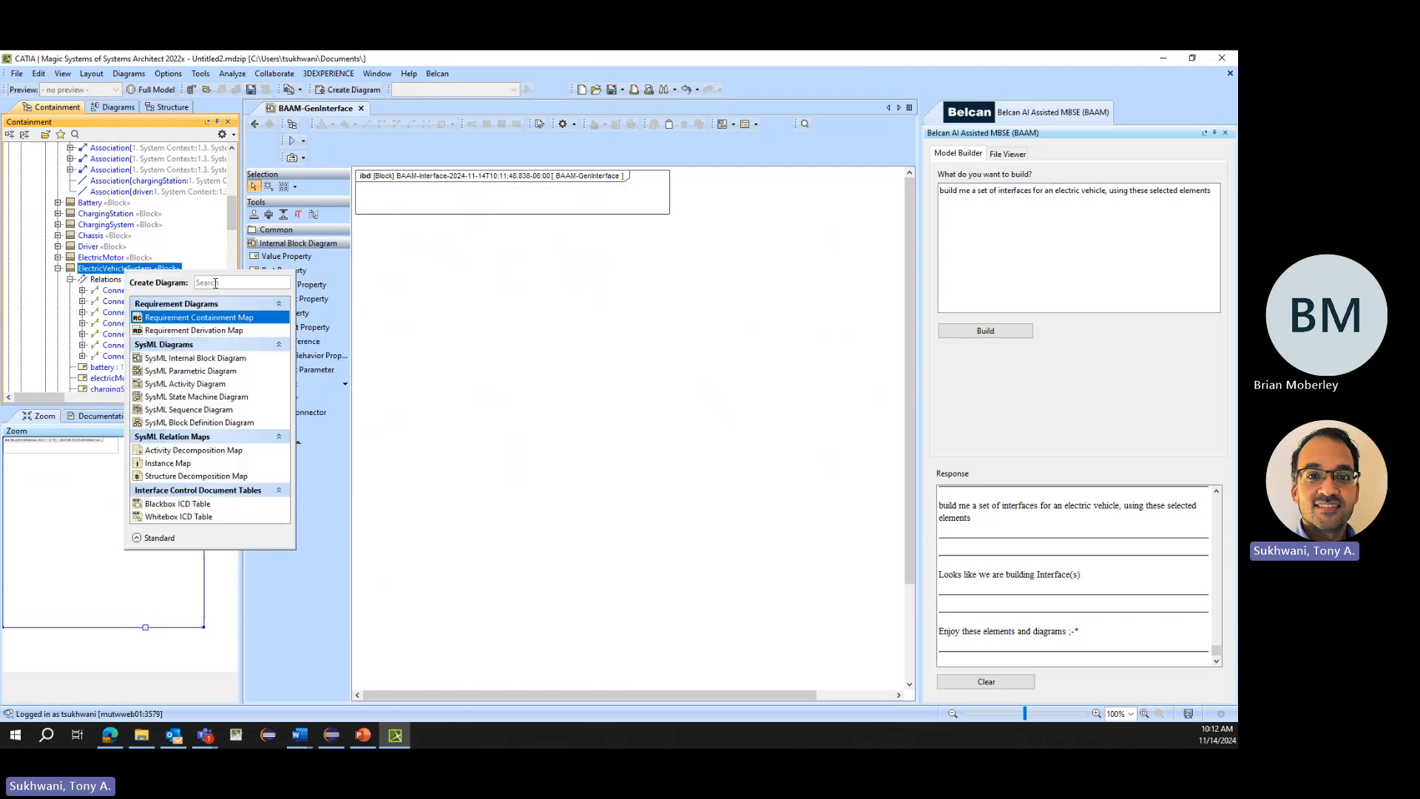
pyautogui.click(196, 358)
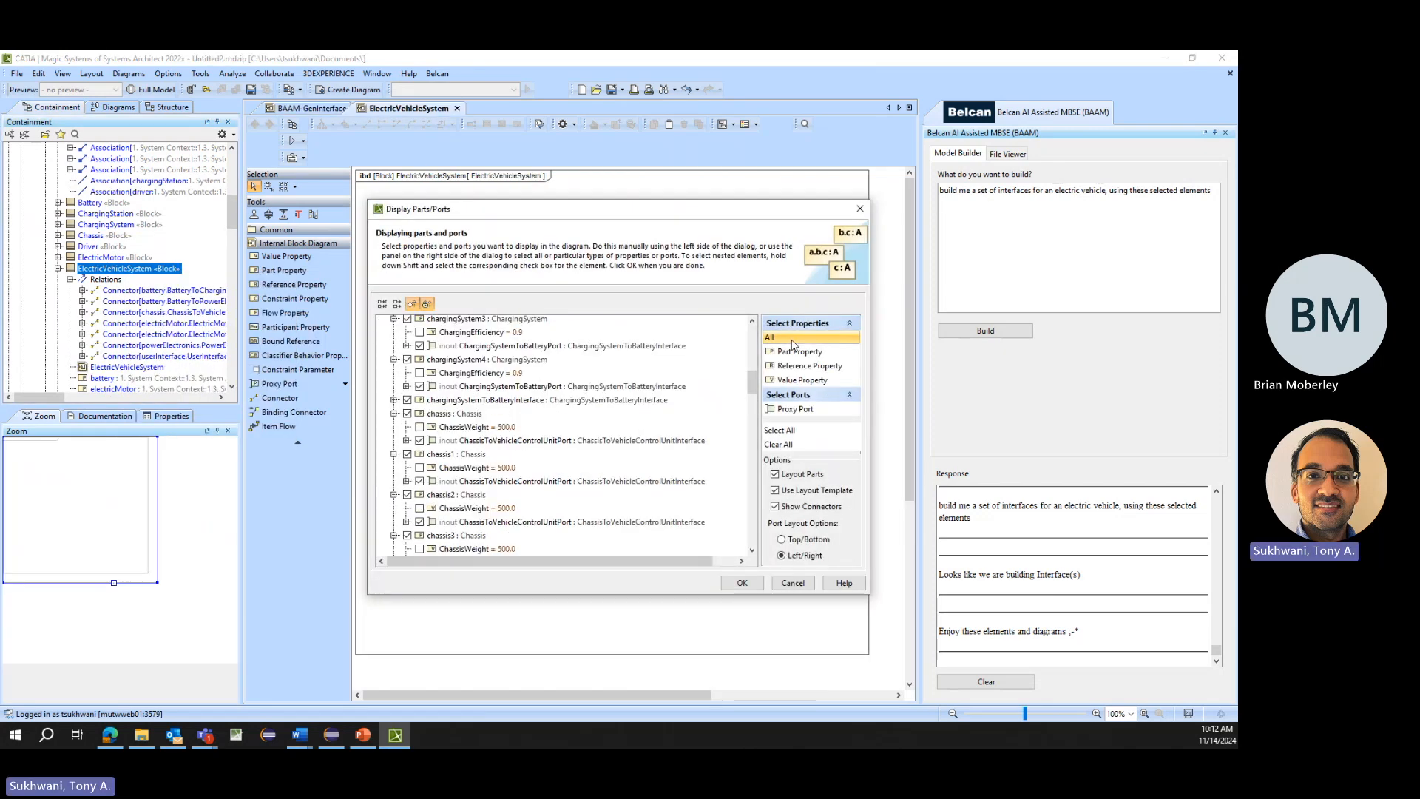
pyautogui.click(736, 584)
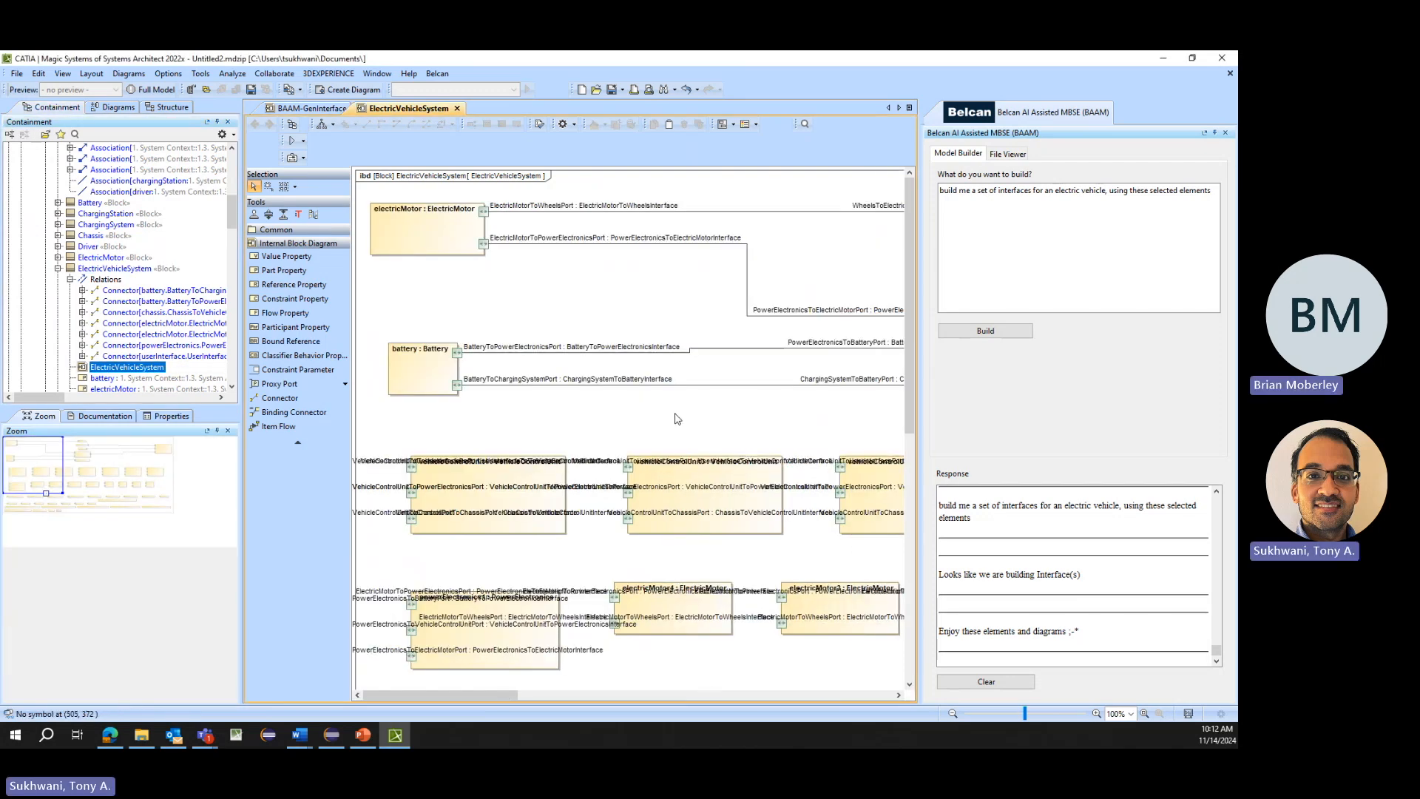
# - Examine the parts and port connections across the ElectricVehicleSystem internal block diagram and the block's properties in the model tree
pyautogui.moveTo(505, 695); pyautogui.dragTo(654, 682)
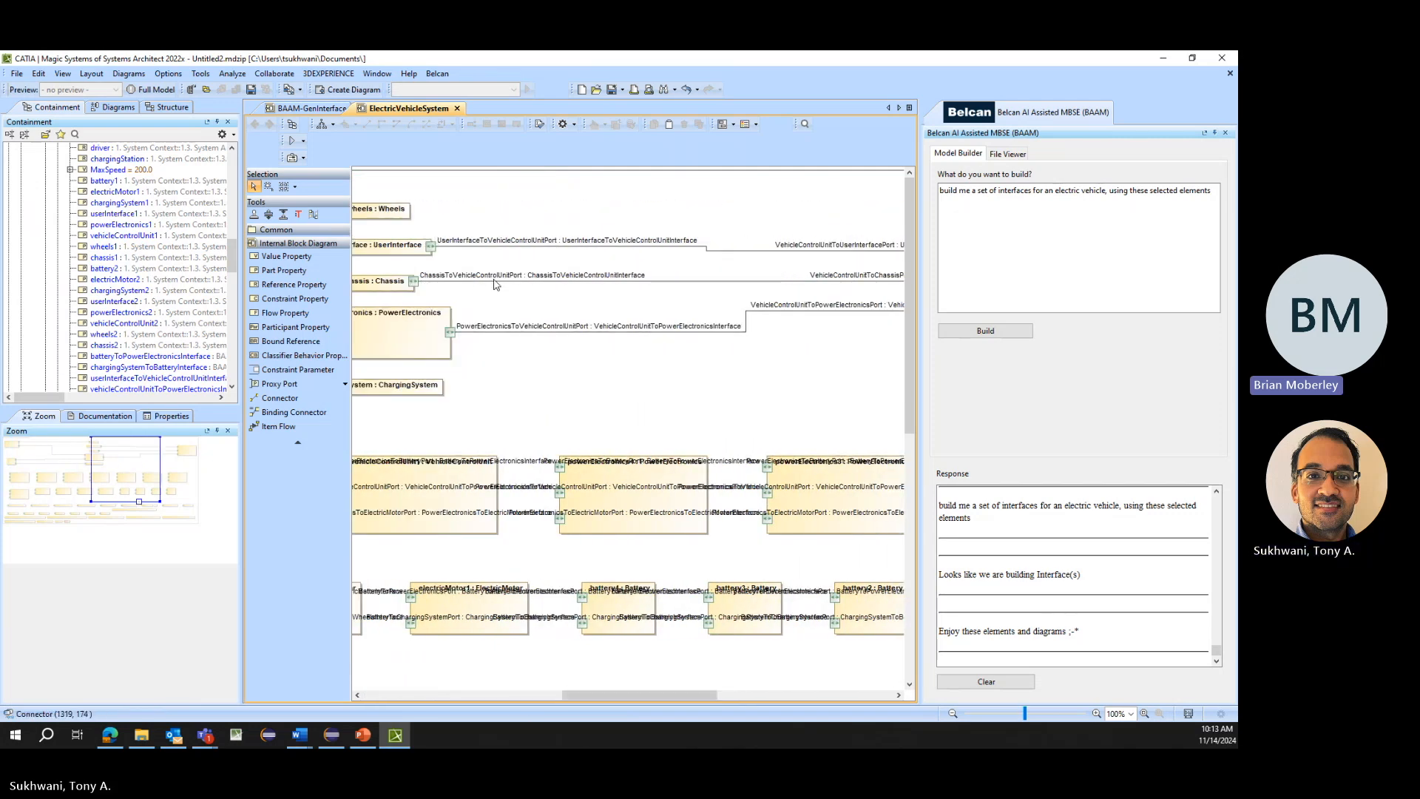
pyautogui.moveTo(608, 695); pyautogui.dragTo(520, 699)
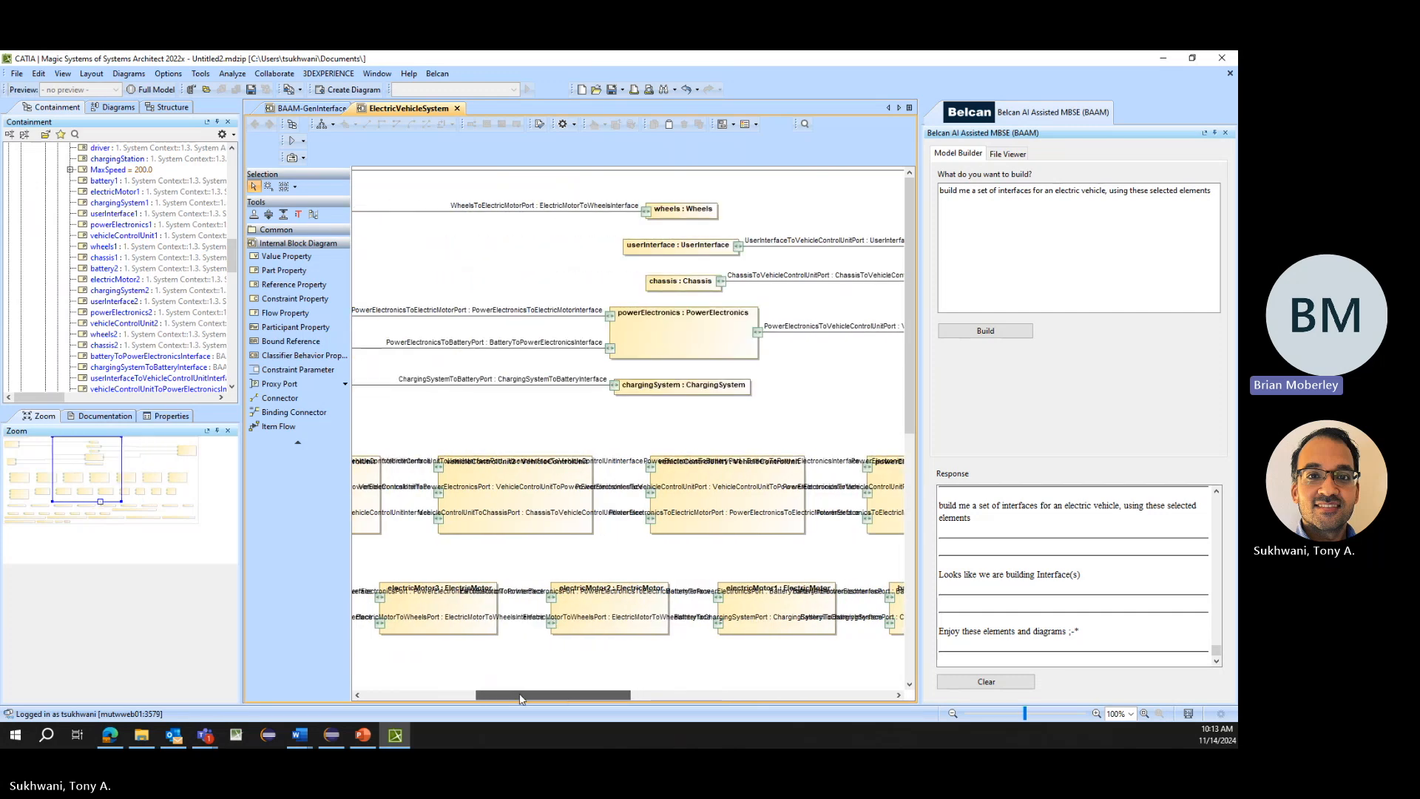
pyautogui.moveTo(520, 699); pyautogui.dragTo(409, 690)
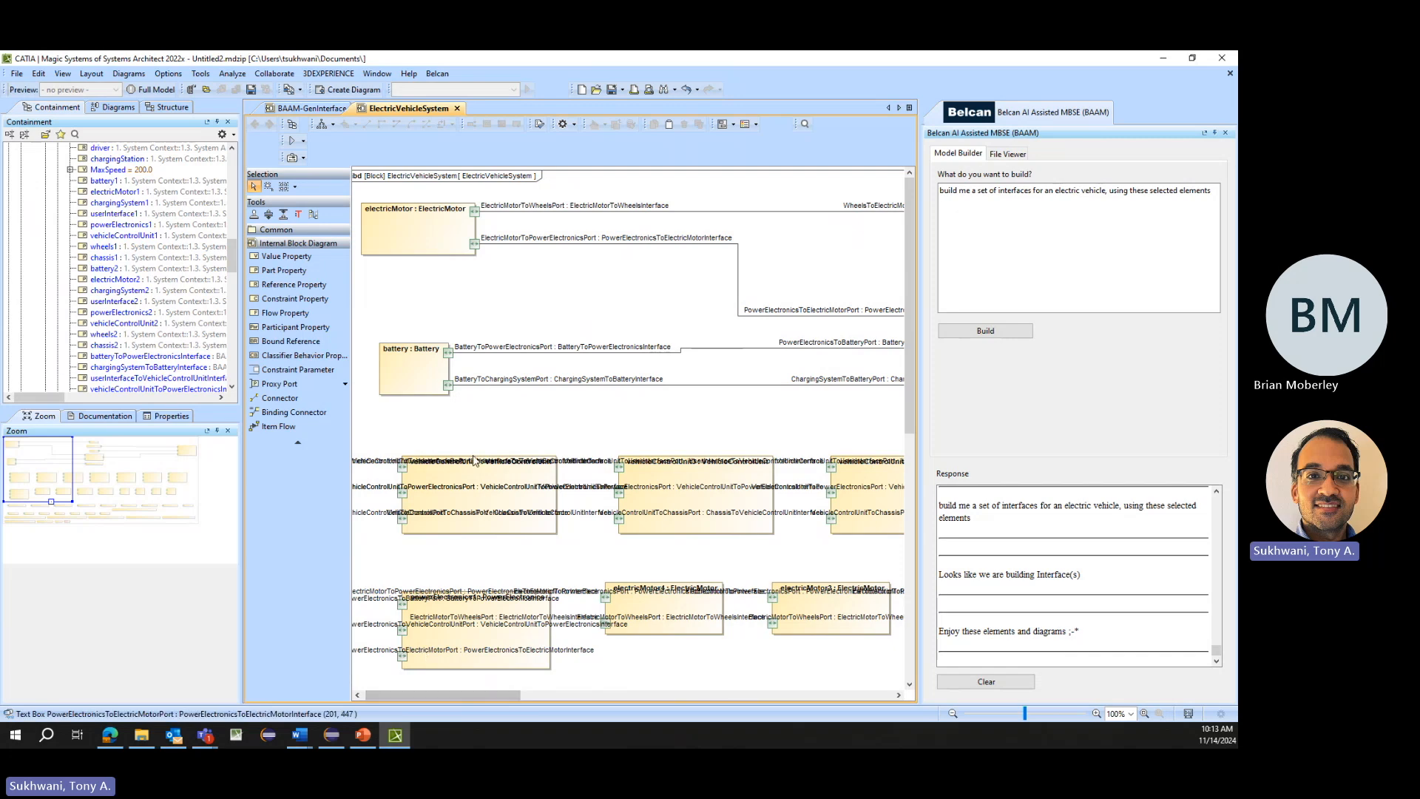
pyautogui.scroll(6, 181, 328)
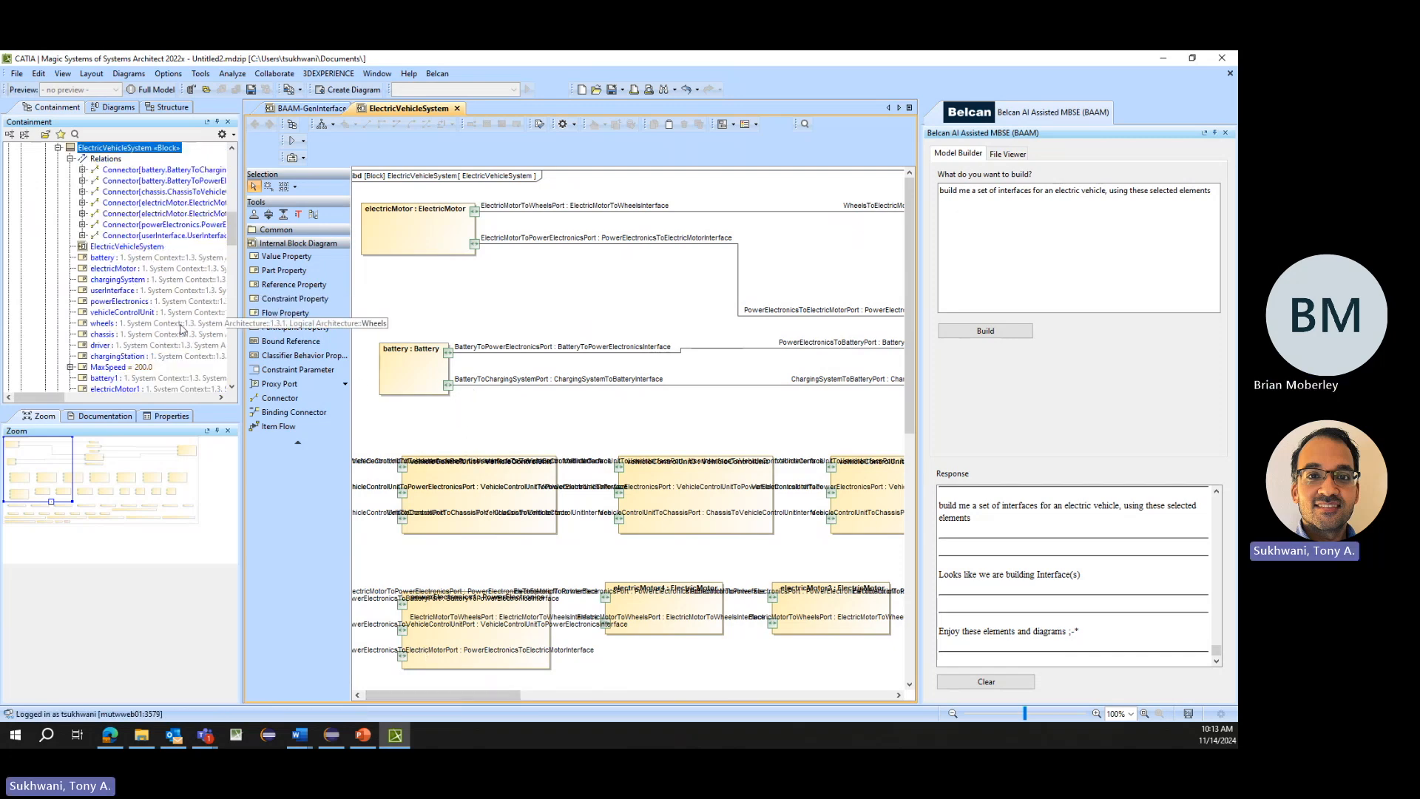
pyautogui.scroll(-4, 156, 341)
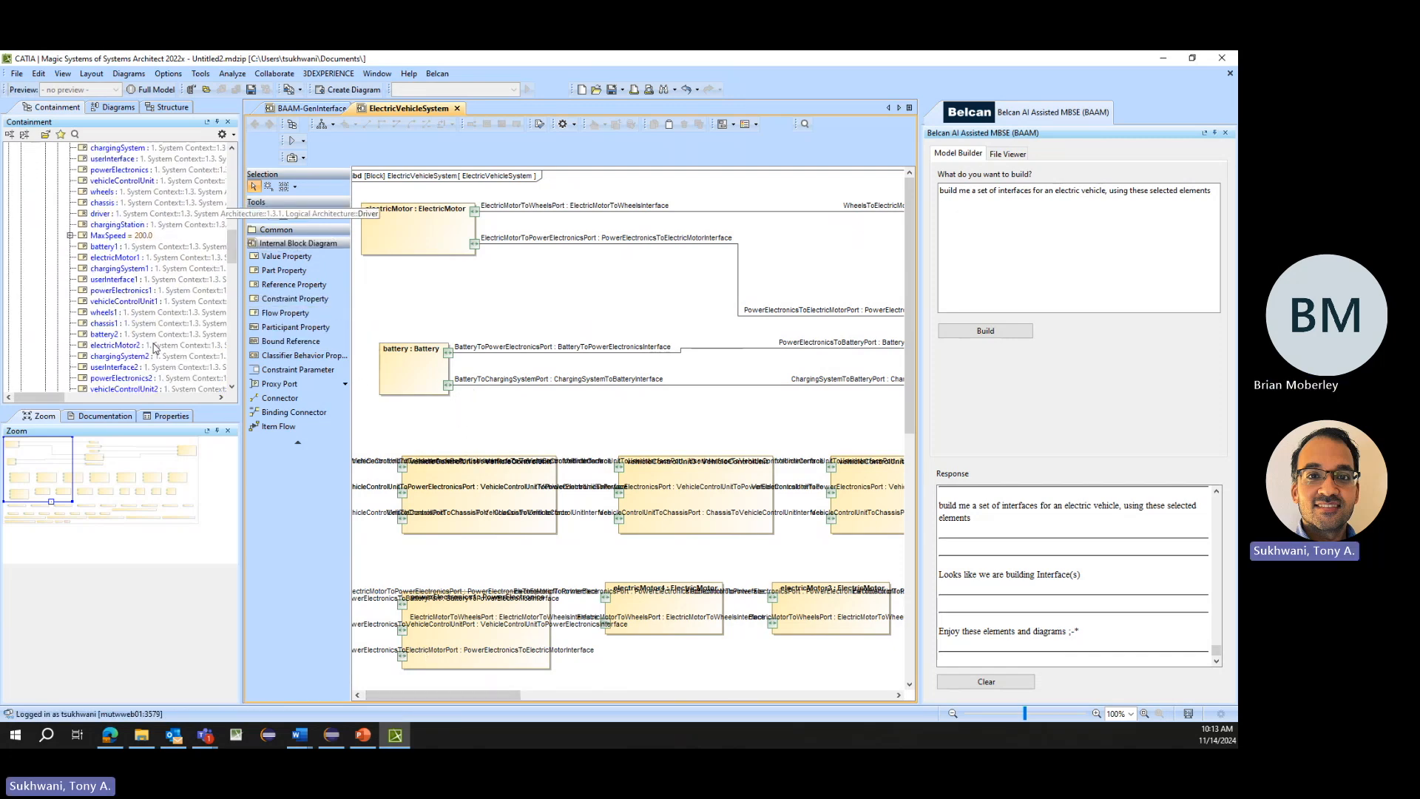
# - Look through the remaining part and interface properties owned by the ElectricVehicleSystem block in the model tree
pyautogui.scroll(-1, 154, 347)
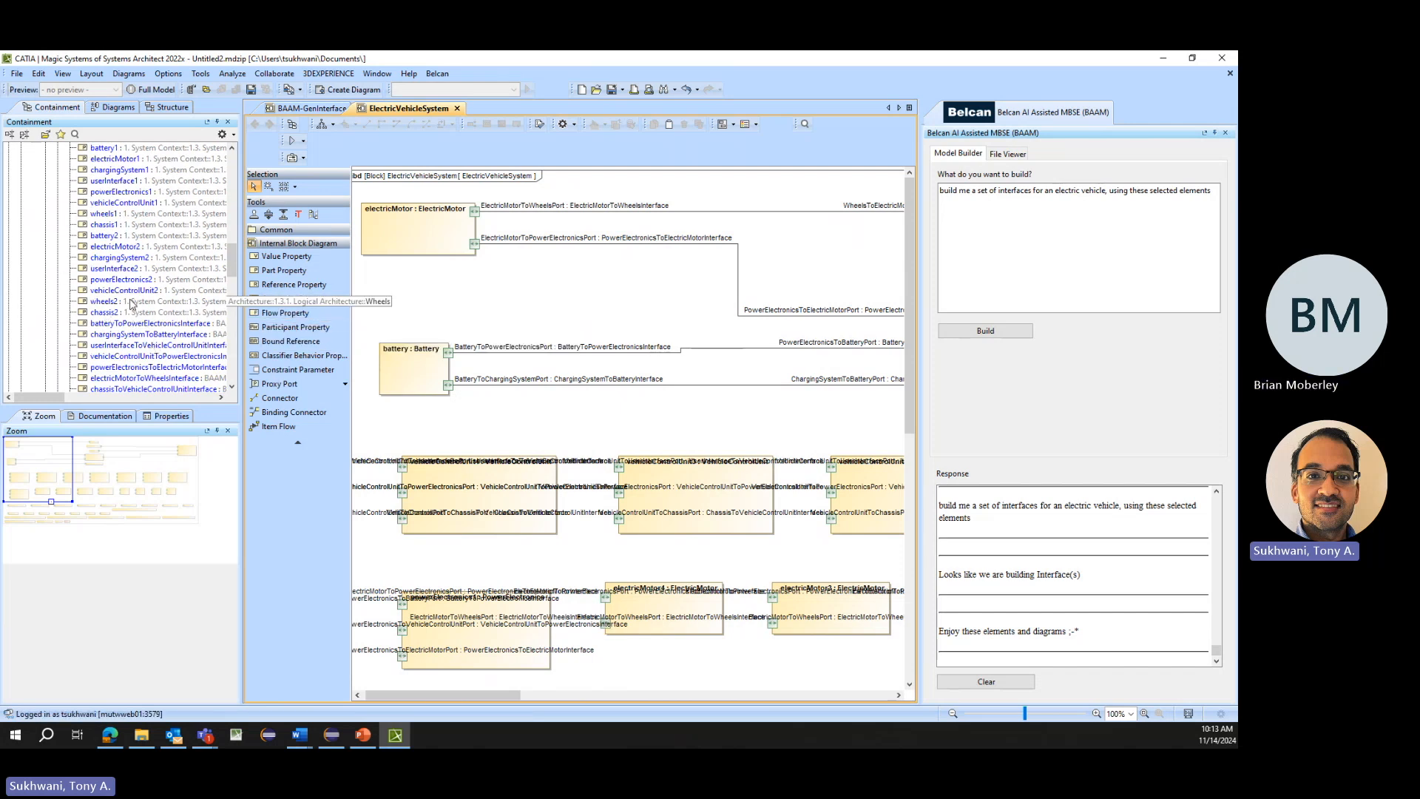
pyautogui.scroll(-7, 146, 324)
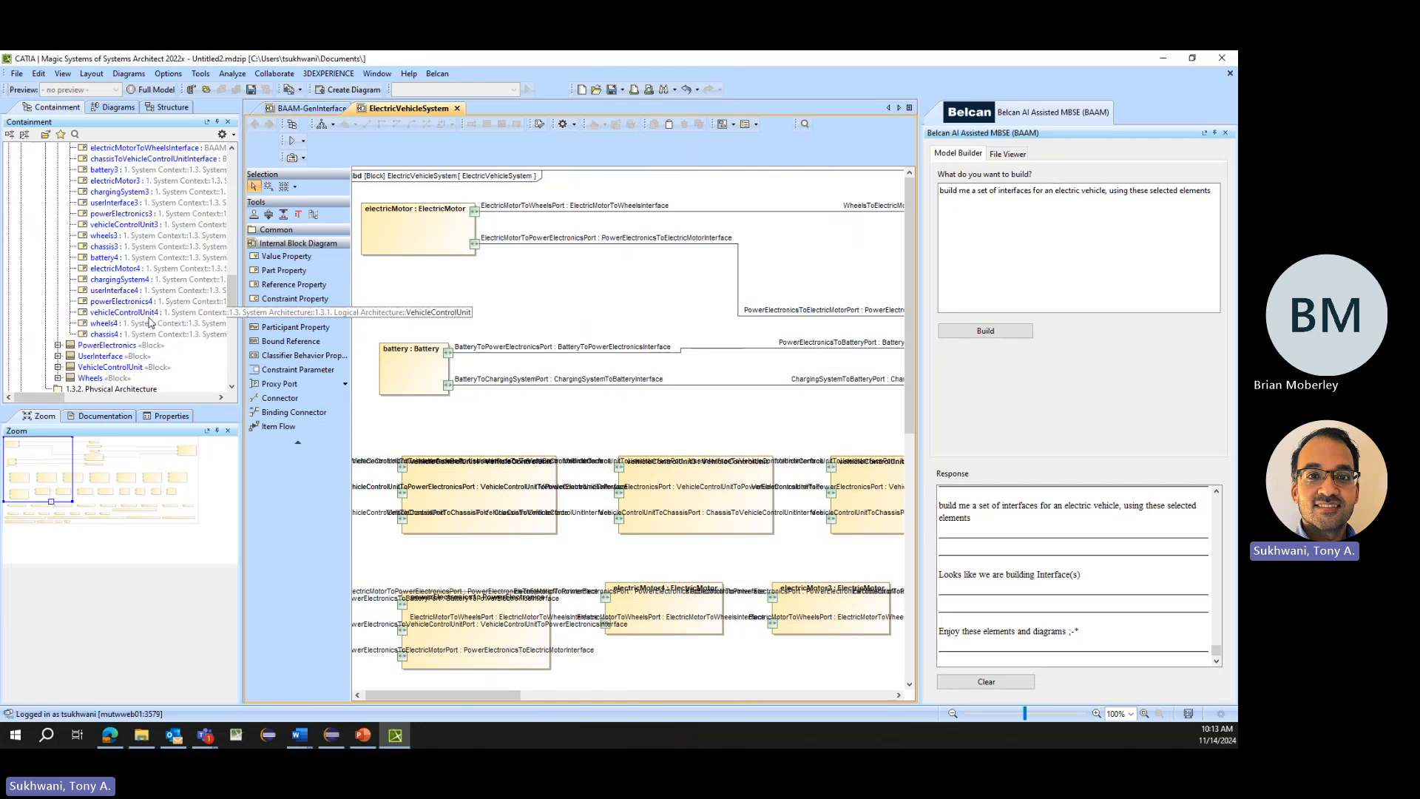
pyautogui.scroll(6, 151, 322)
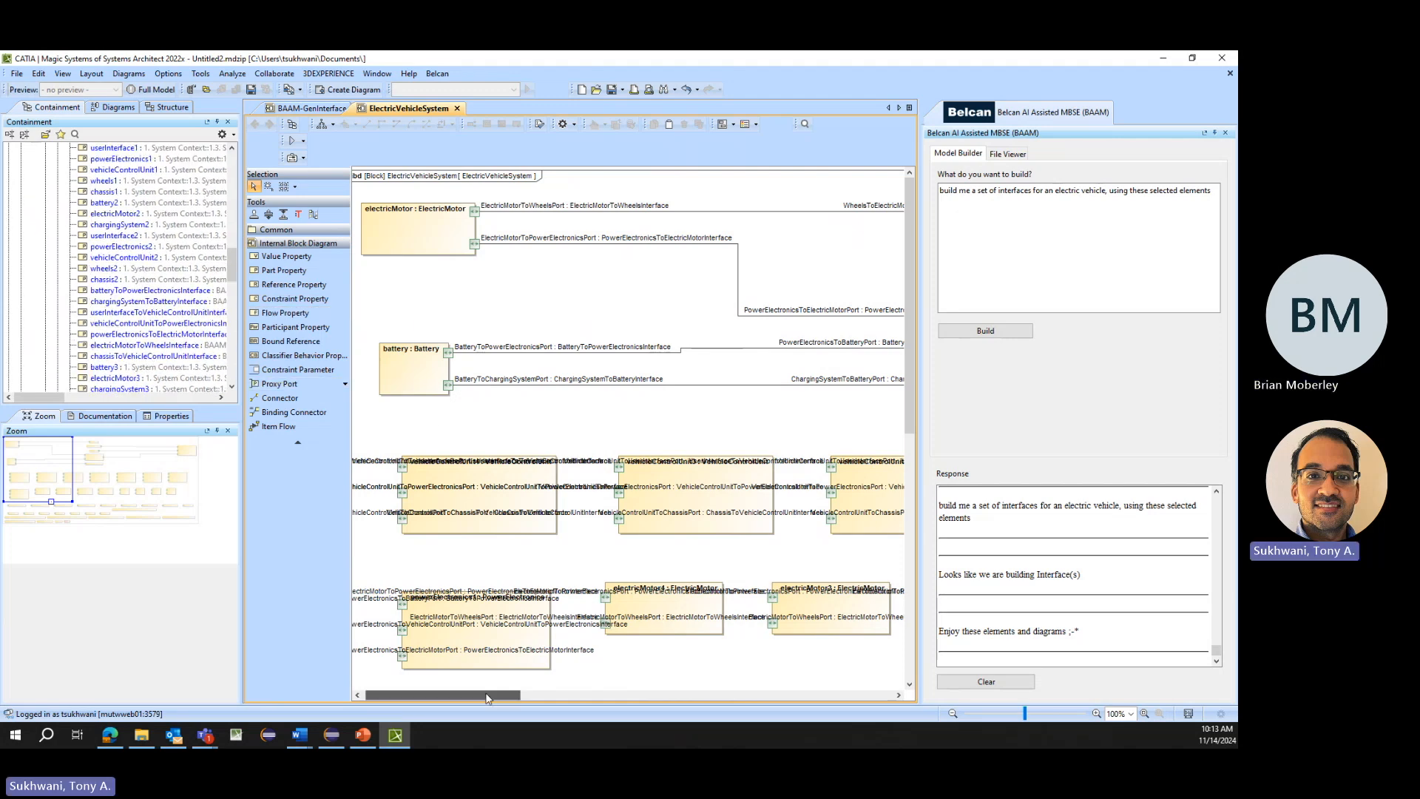
pyautogui.scroll(15, 67, 344)
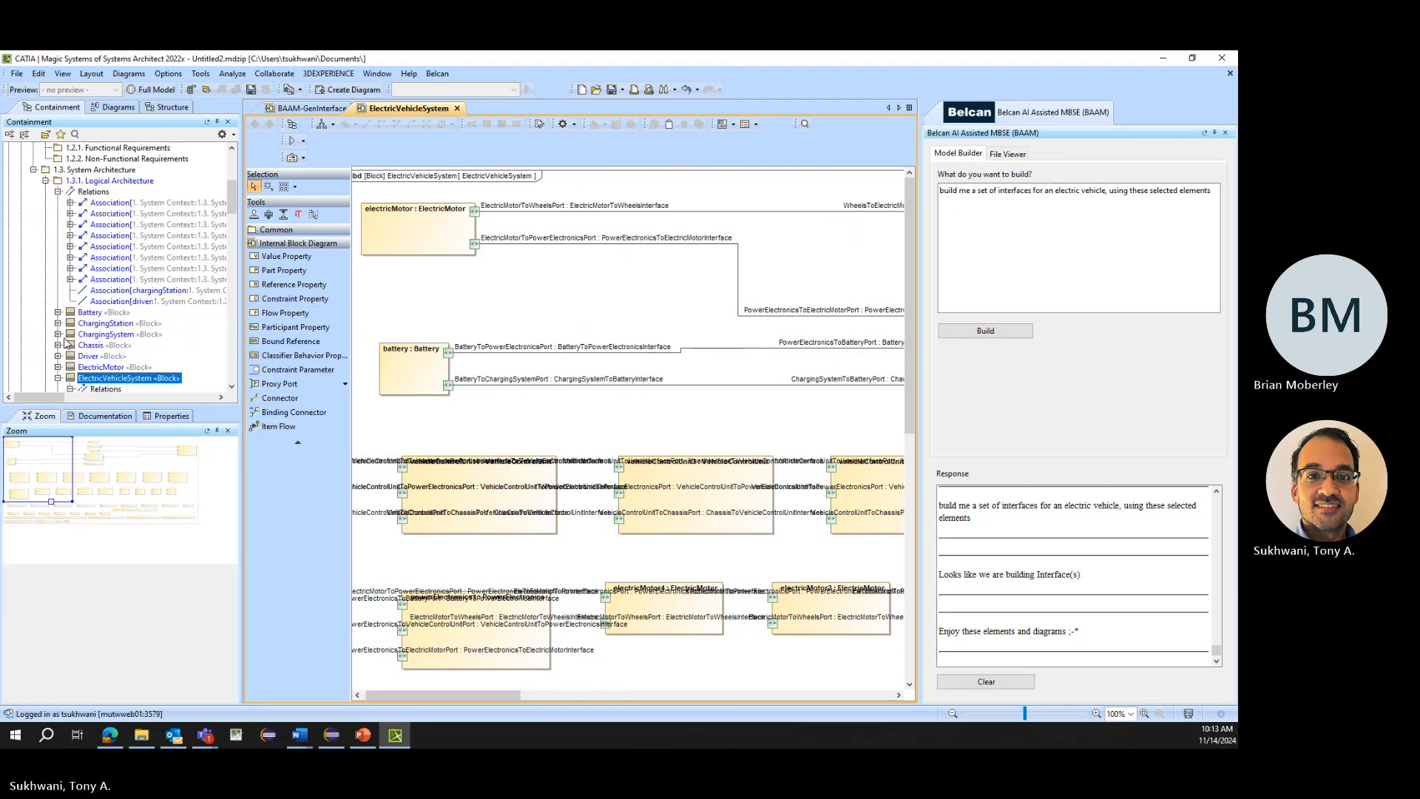
pyautogui.scroll(2, 67, 344)
pyautogui.click(46, 246)
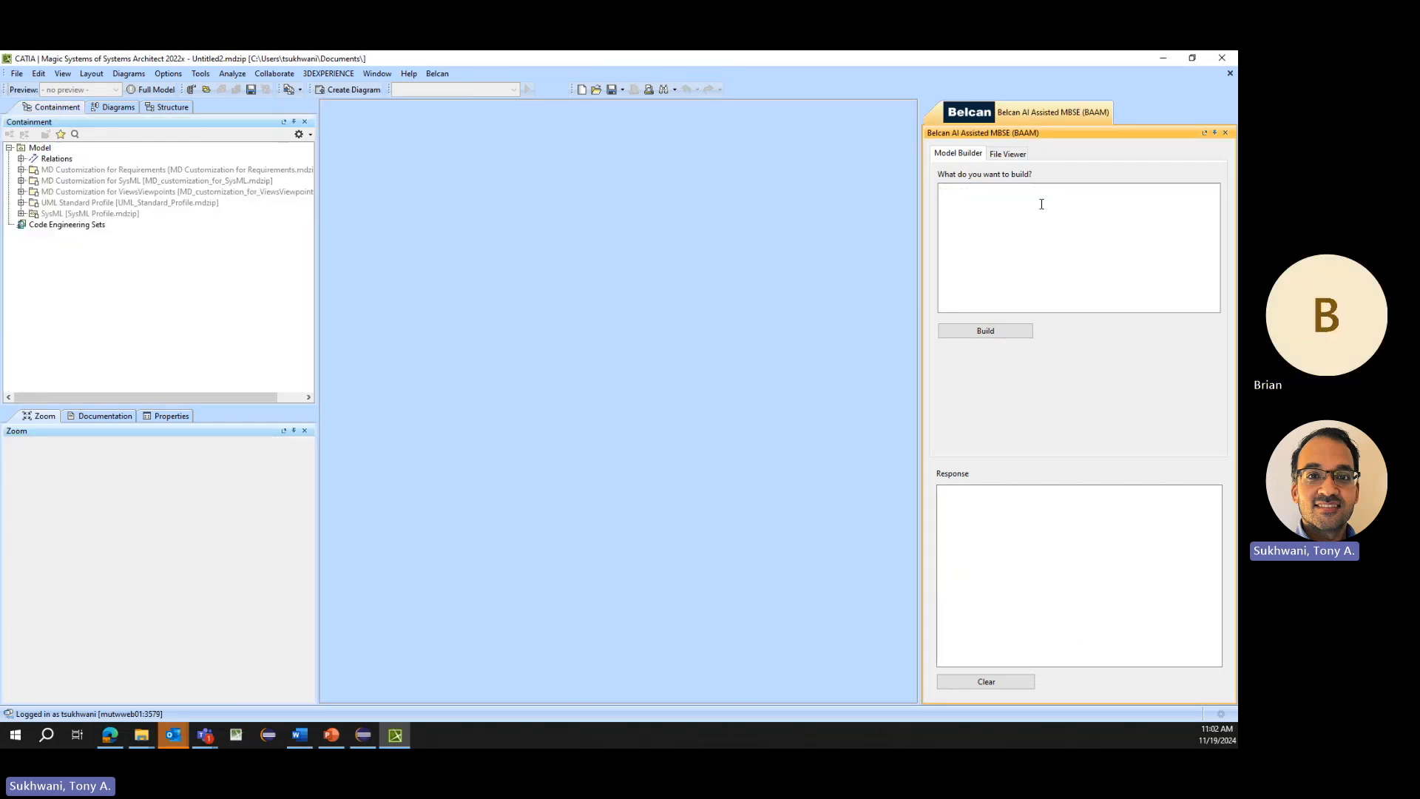
# - Generate requirements with the prompt "build me a set of requirements for an electric vehicle, give me at least 15 requirements, prefix the id with SYS-"
pyautogui.write('build me a set of requirements for an electric vehicle, give me at least 15 requirements, prefix the id with SYS-')
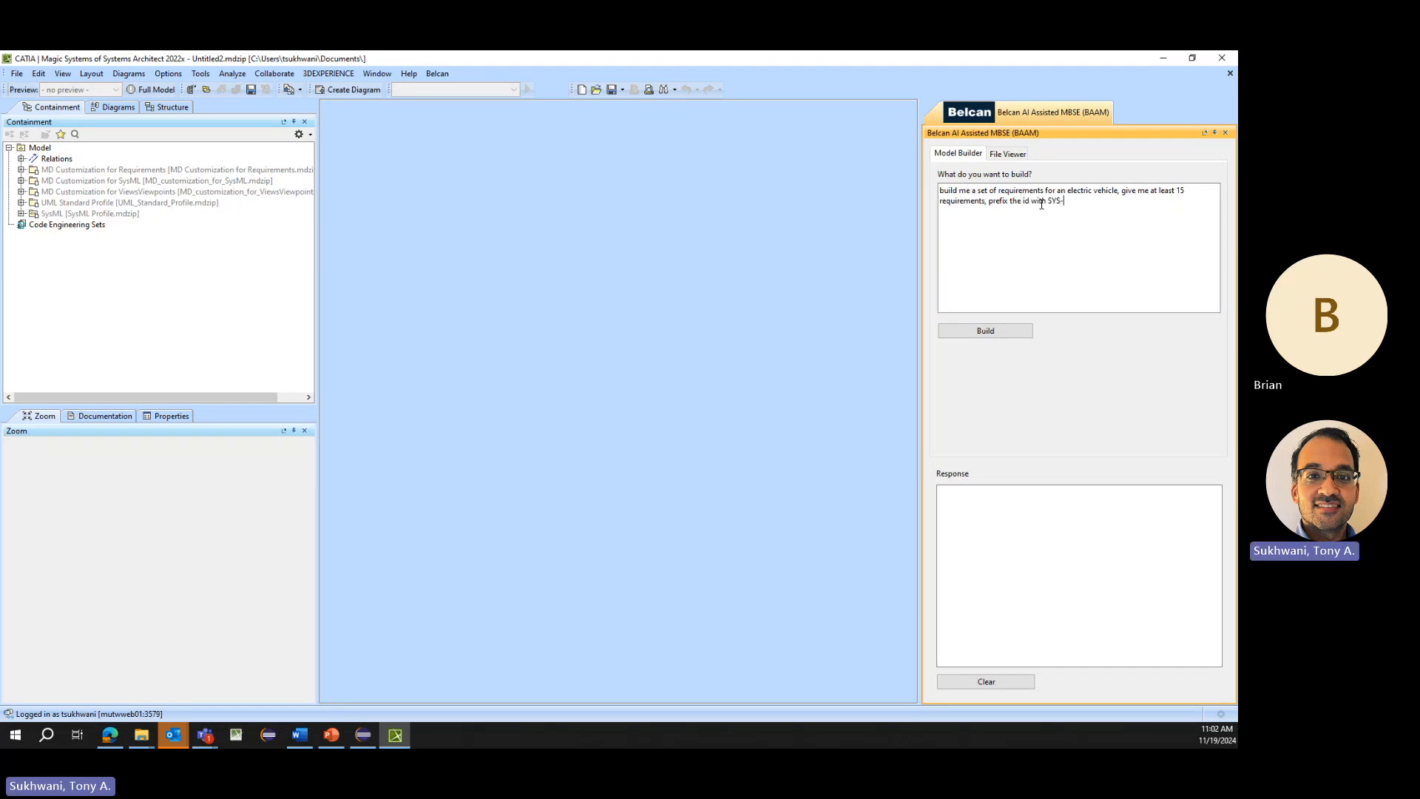
pyautogui.click(984, 330)
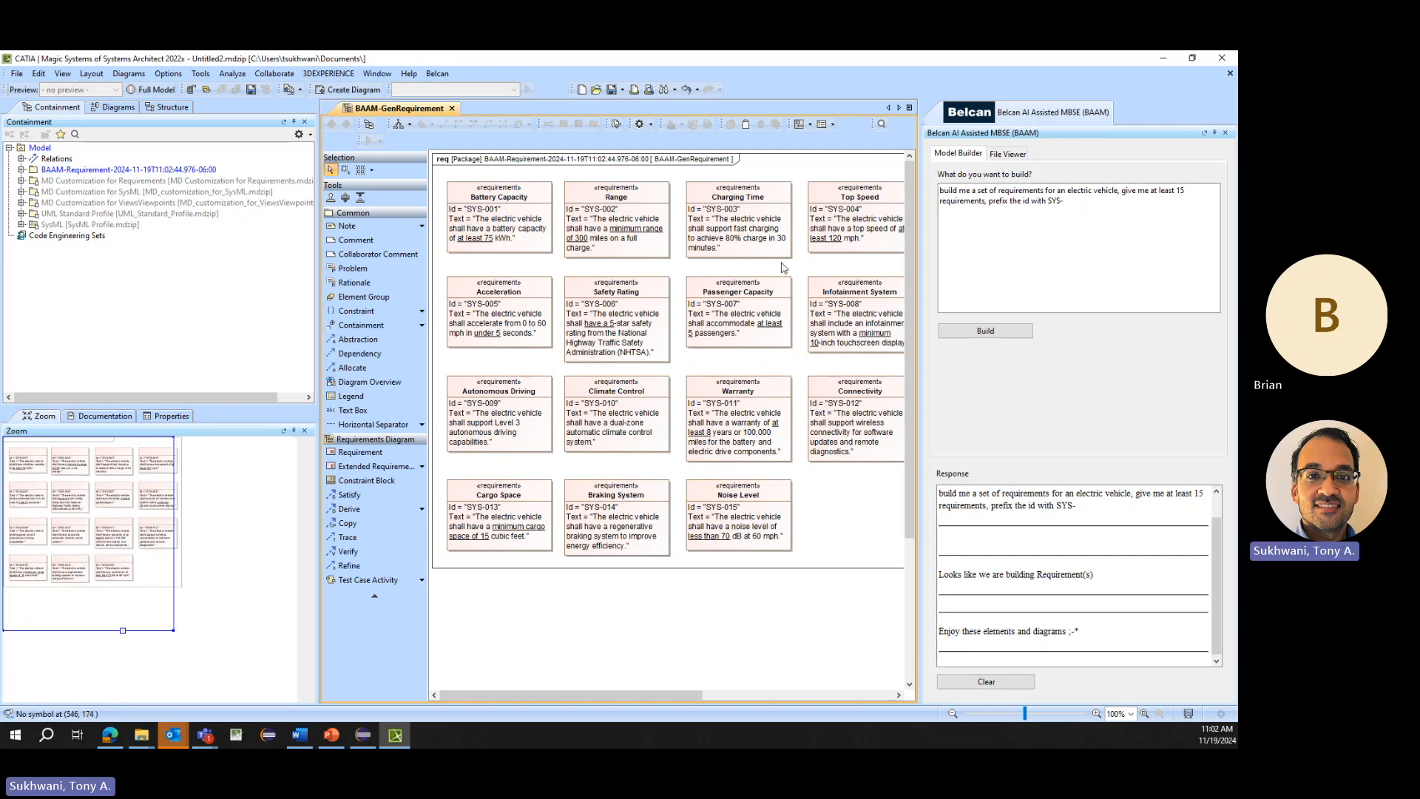
pyautogui.moveTo(924, 361); pyautogui.dragTo(971, 344)
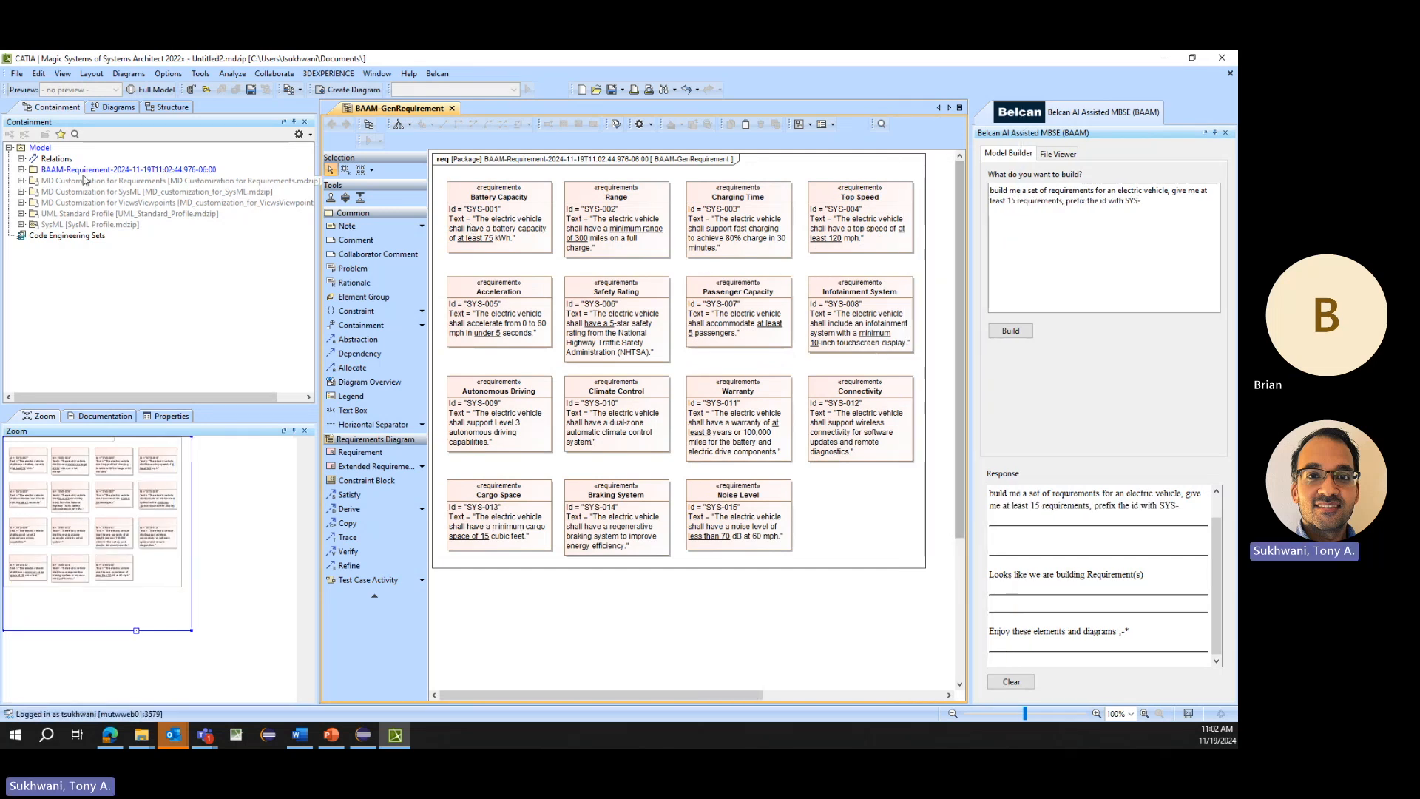
# - Expand the generated requirement package in the model tree and select all requirements from SYS-001 Battery Capacity through SYS-015 Noise Level
pyautogui.click(27, 171)
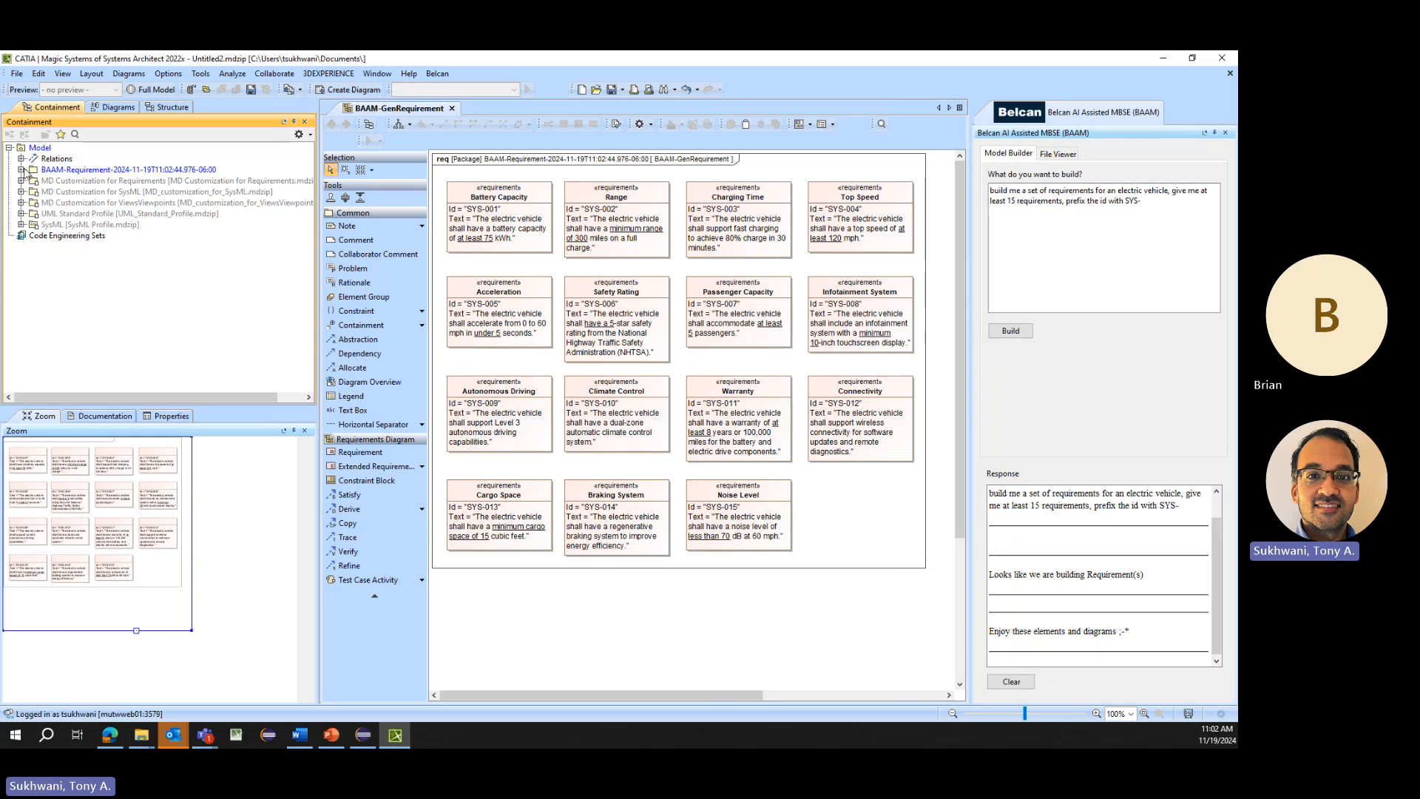
pyautogui.click(22, 170)
pyautogui.click(86, 193)
pyautogui.keyDown('shift'); pyautogui.click(107, 344); pyautogui.keyUp('shift')
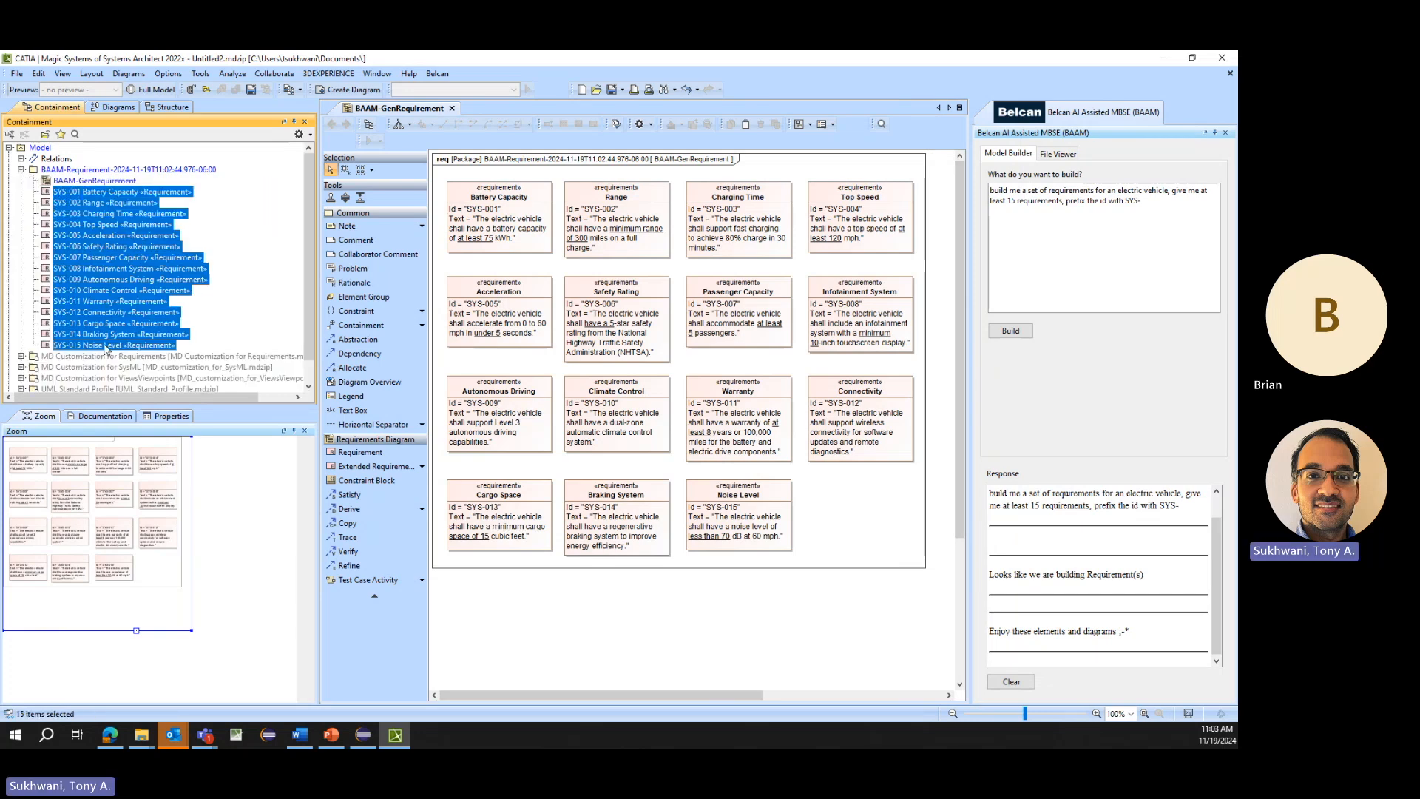
# - Generate terms with the prompt "build me terms, using these selected elements, and add additional terms for an electric vehicle that i may need"
pyautogui.click(1177, 215)
pyautogui.hotkey('ctrl', 'a')
pyautogui.write('build me som')
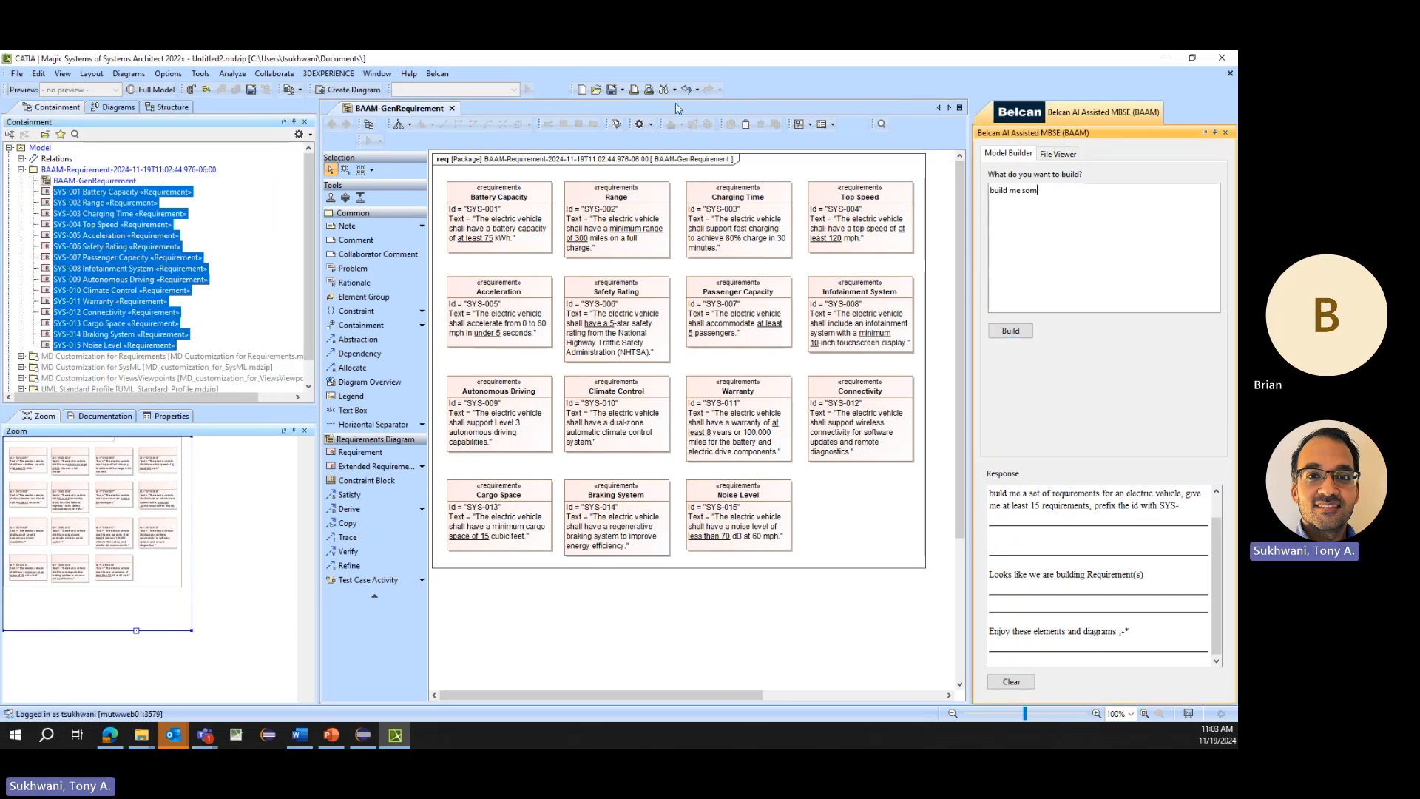
pyautogui.press('BackSpace')
pyautogui.press('BackSpace')
pyautogui.press('BackSpace')
pyautogui.write('terms, using these selecte')
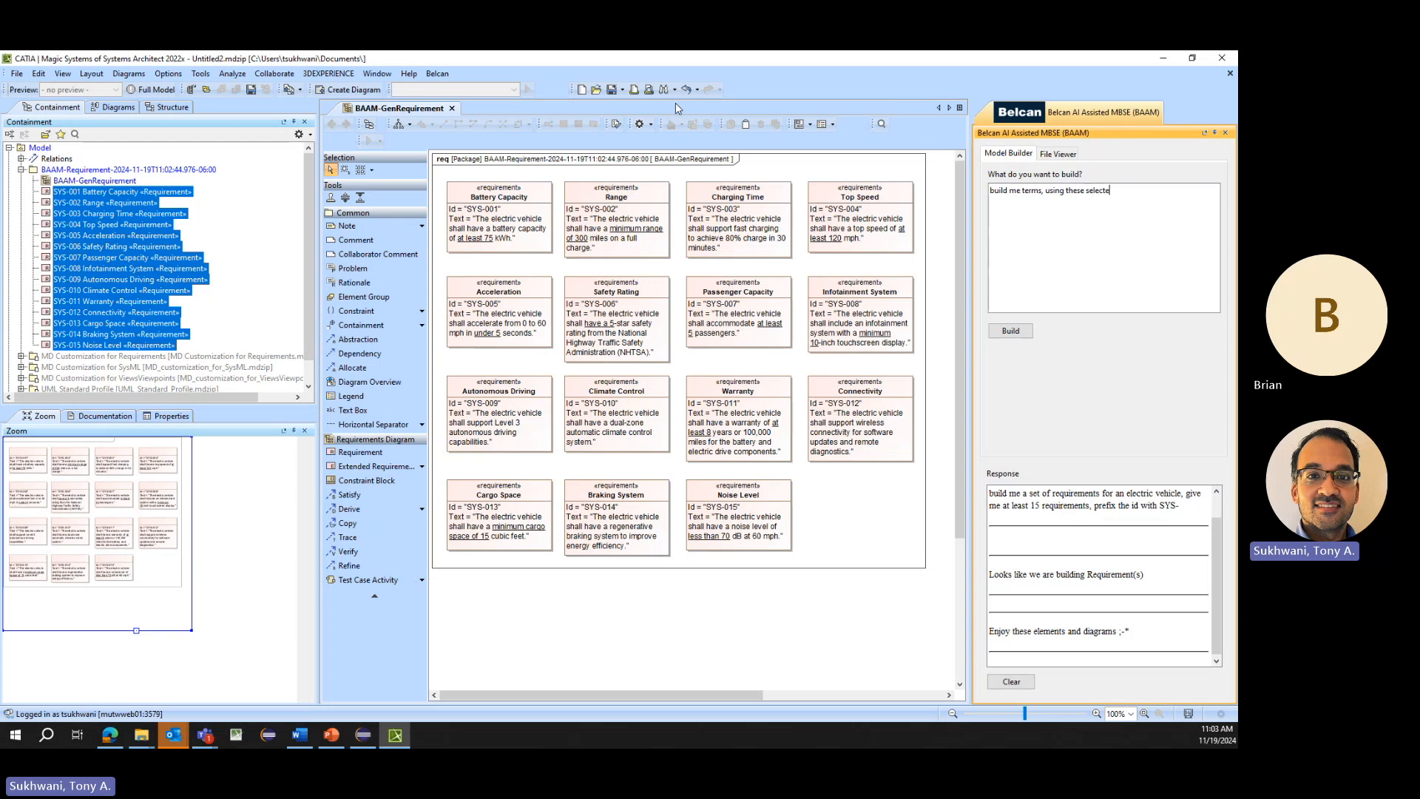
pyautogui.write('d elements, and add additional terms for an electric vehicle that i m')
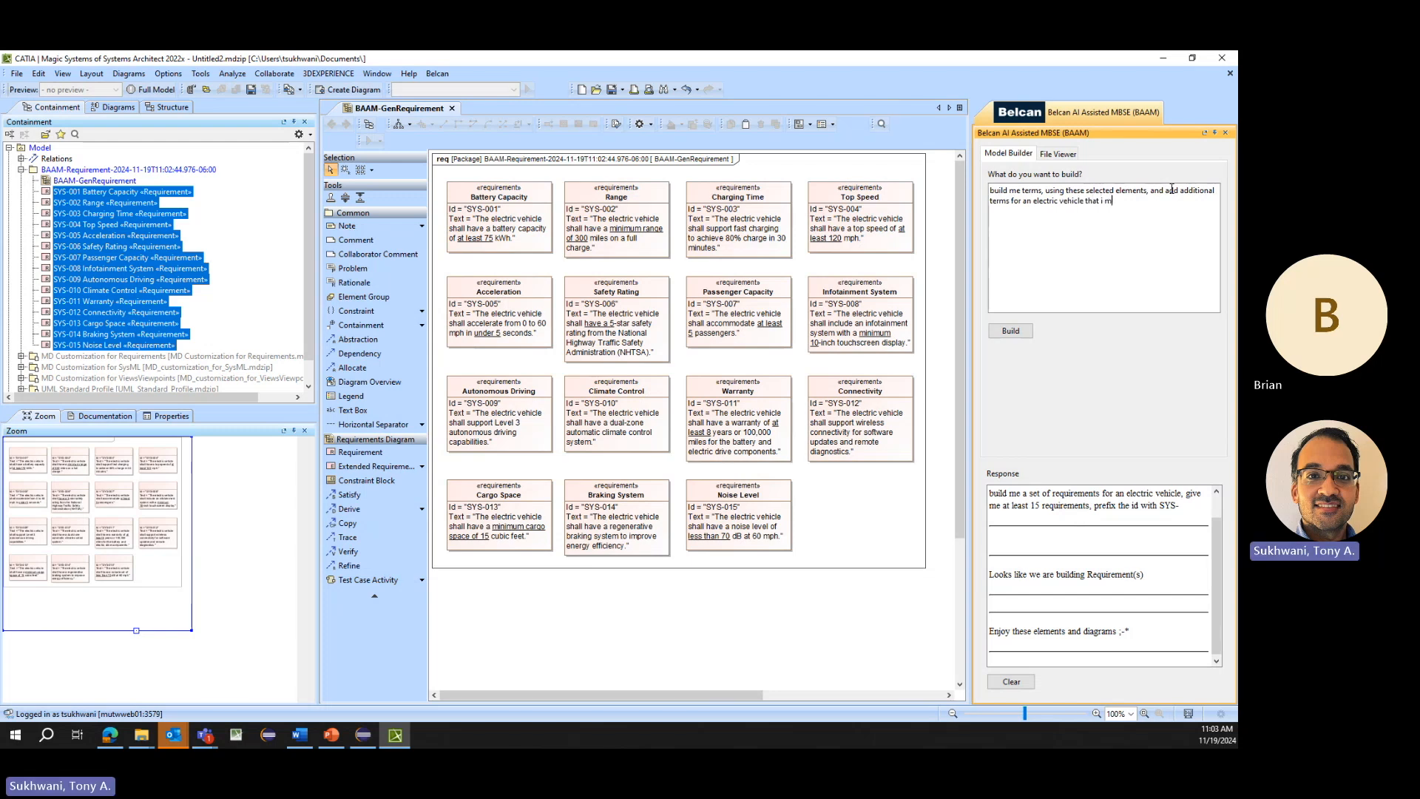
pyautogui.write('ay need')
pyautogui.click(1010, 330)
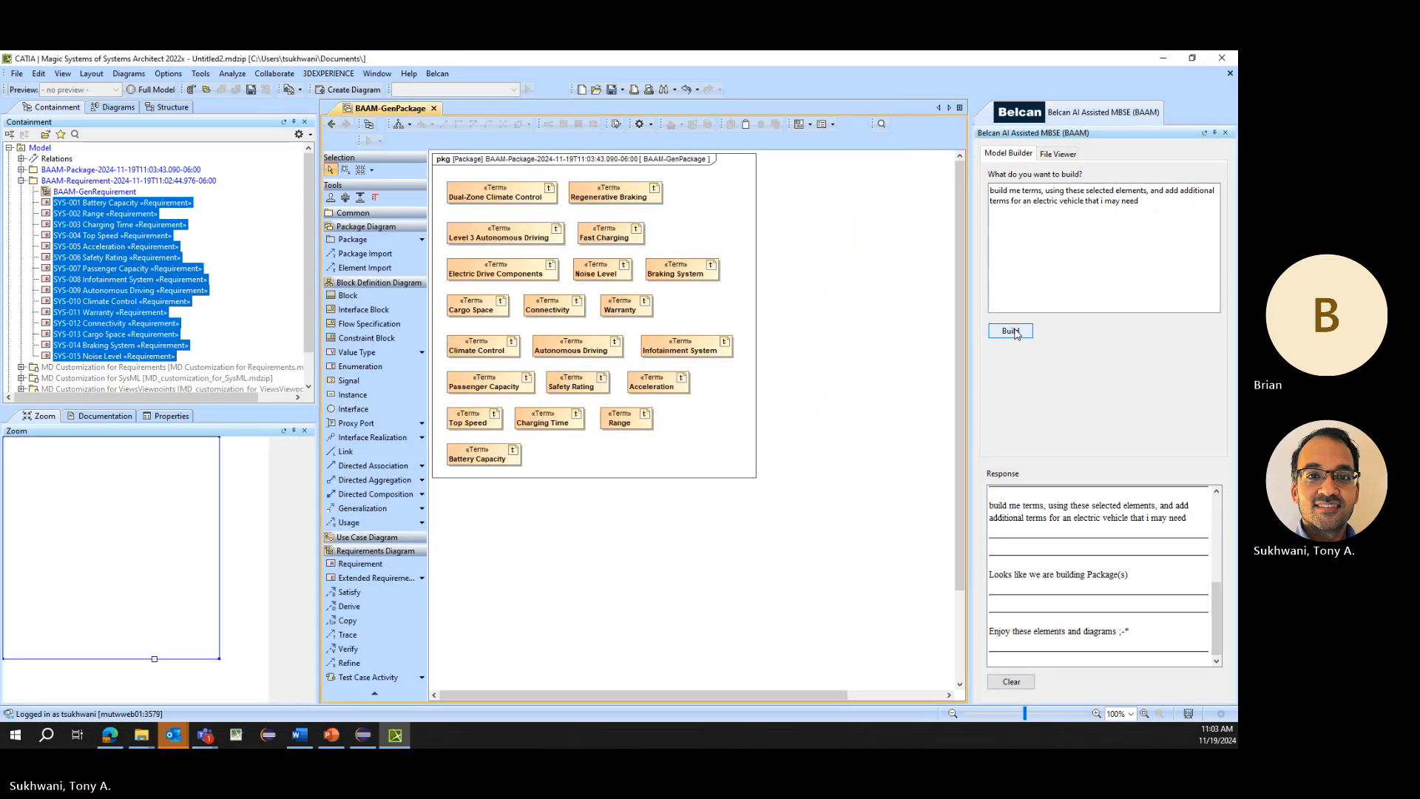
pyautogui.click(22, 170)
pyautogui.click(87, 192)
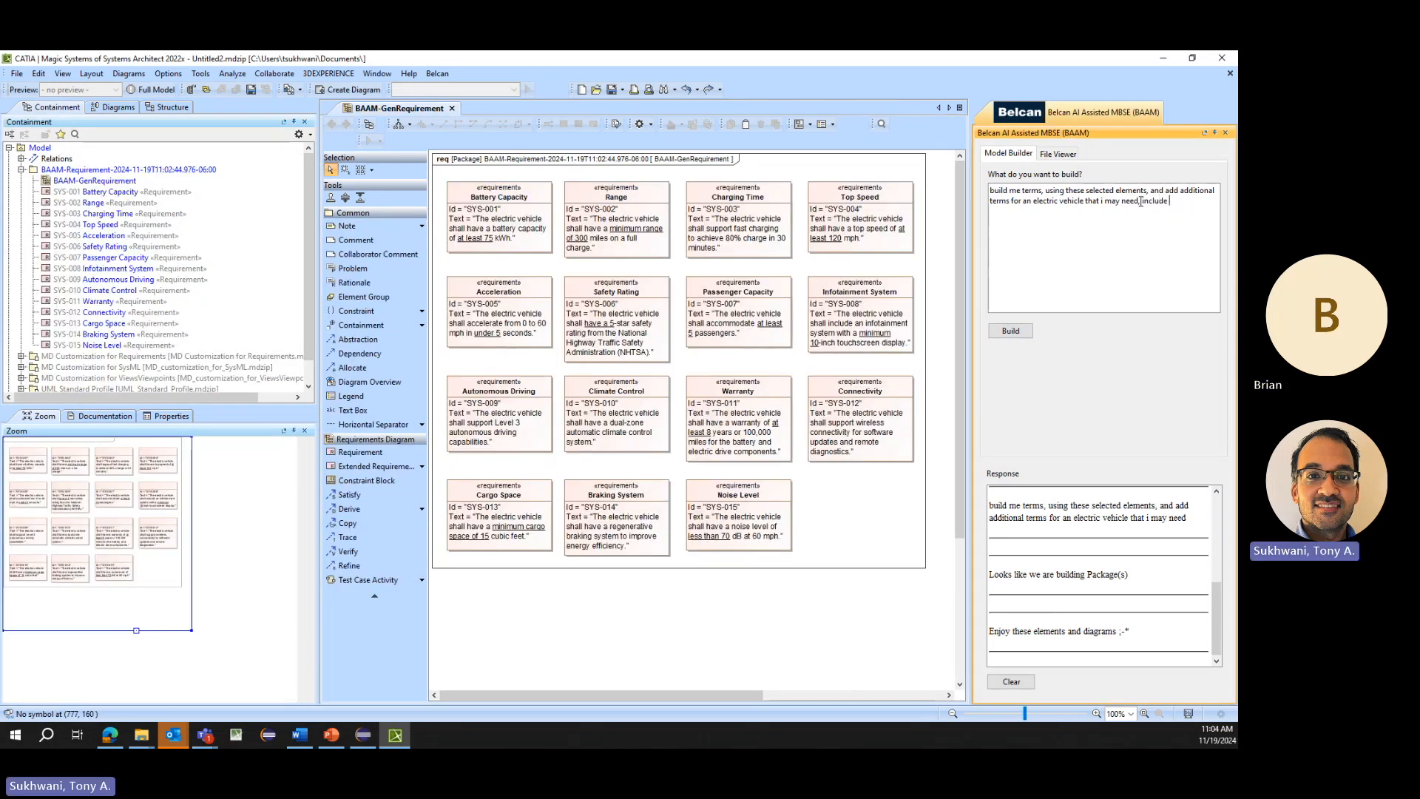
# - Extend the terms prompt with ", include the definition", regenerate the terms from the selected requirements, and select the Battery Capacity documentation note
pyautogui.write('the defiti')
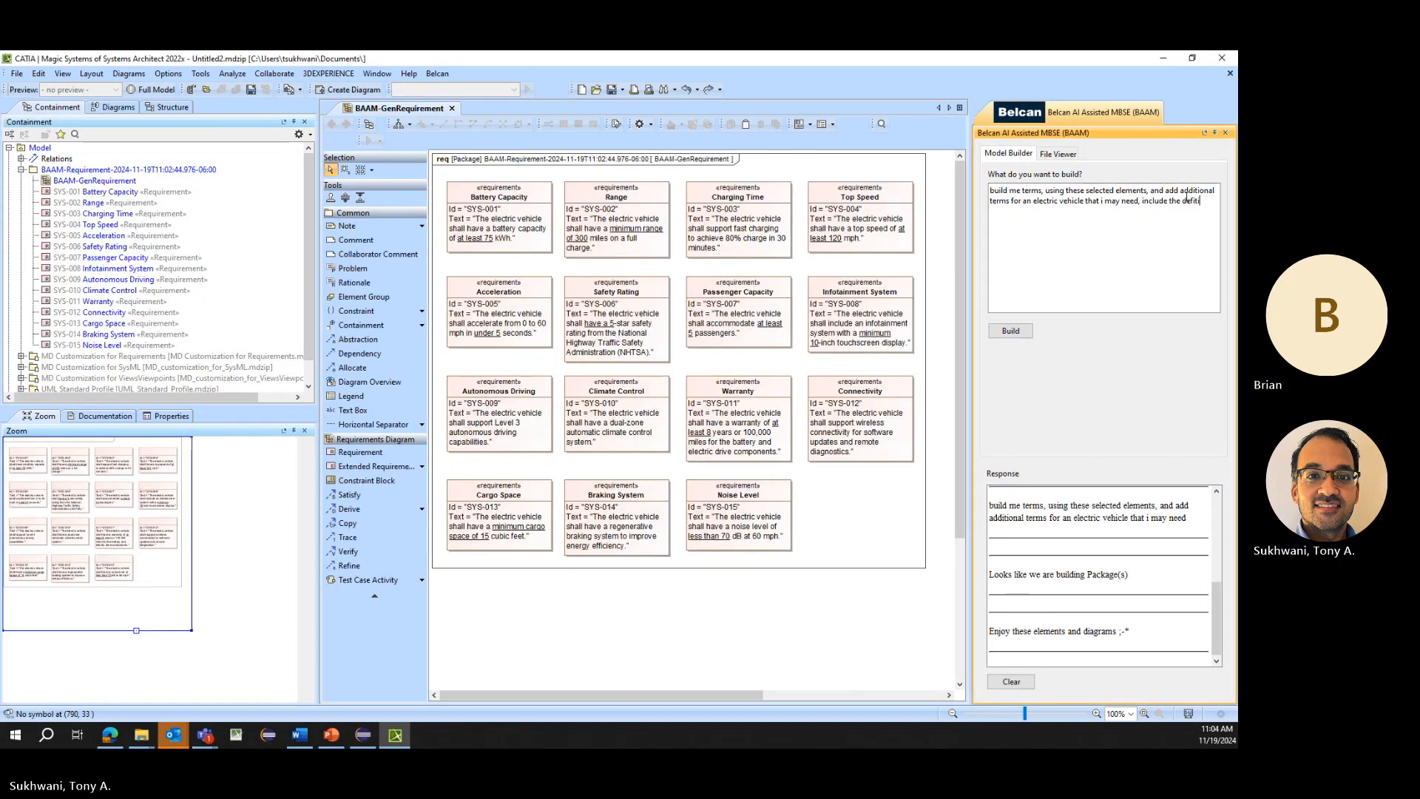
pyautogui.write('ontion')
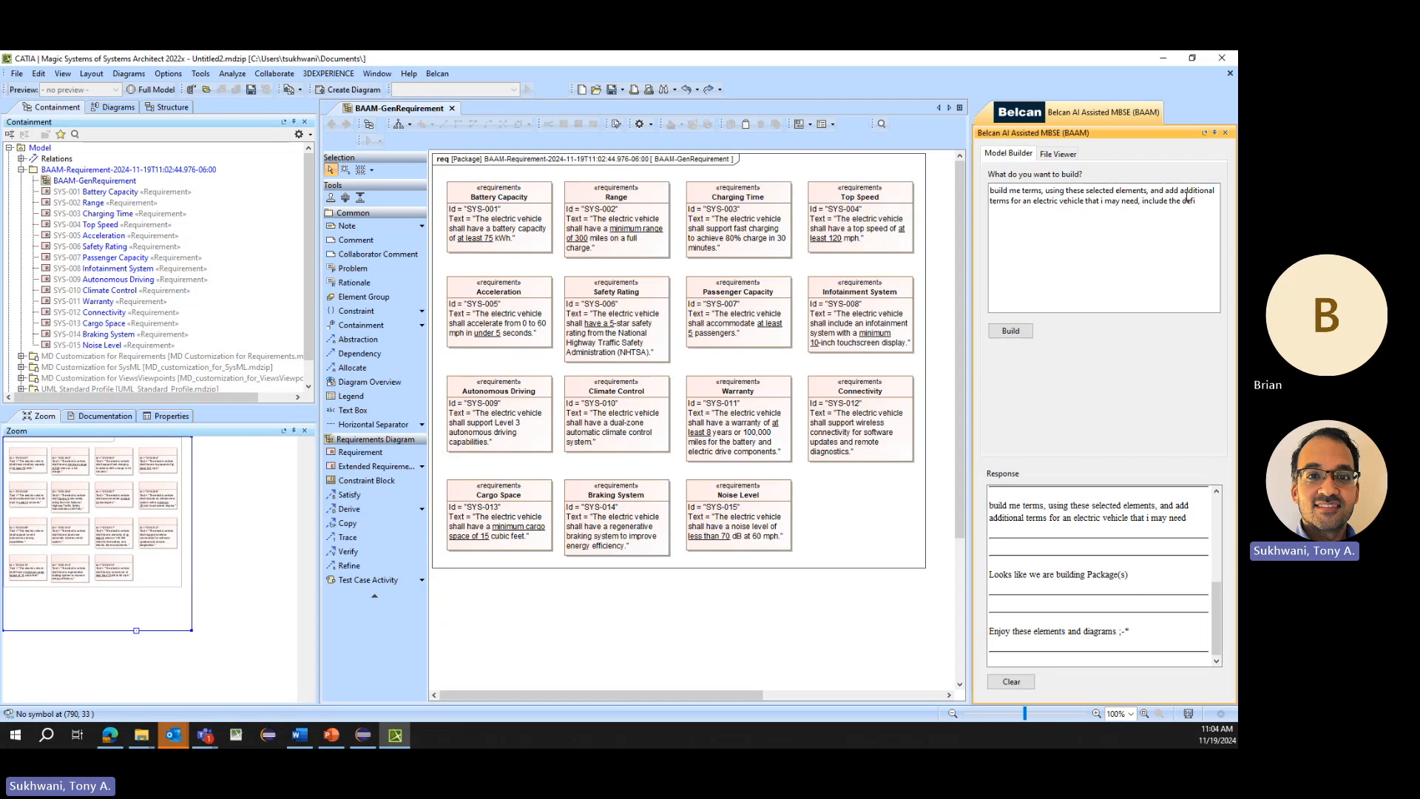
pyautogui.click(1012, 331)
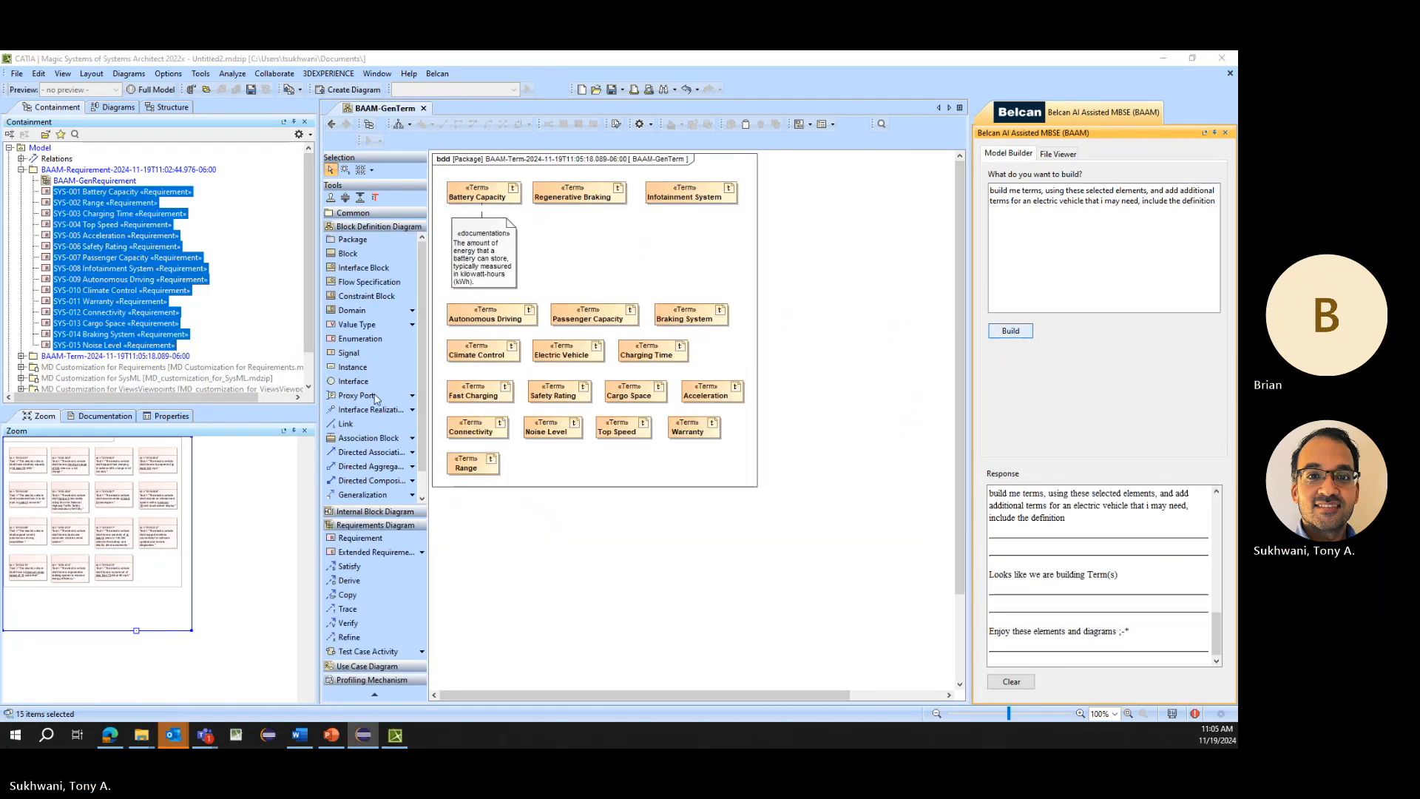
pyautogui.click(496, 253)
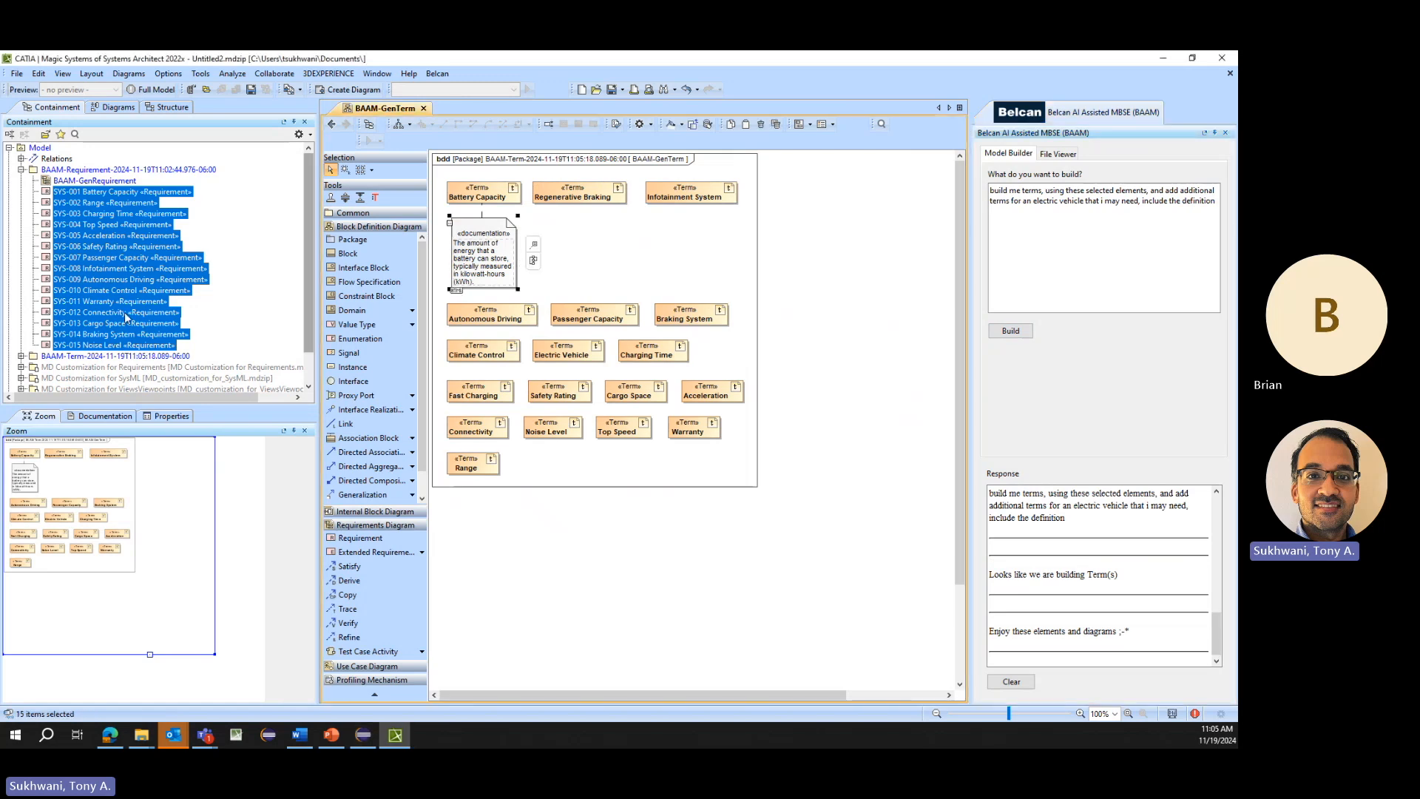
# - Create a Glossary table in the generated term package and fill it with all of the package's terms
pyautogui.click(22, 357)
pyautogui.scroll(-5, 61, 229)
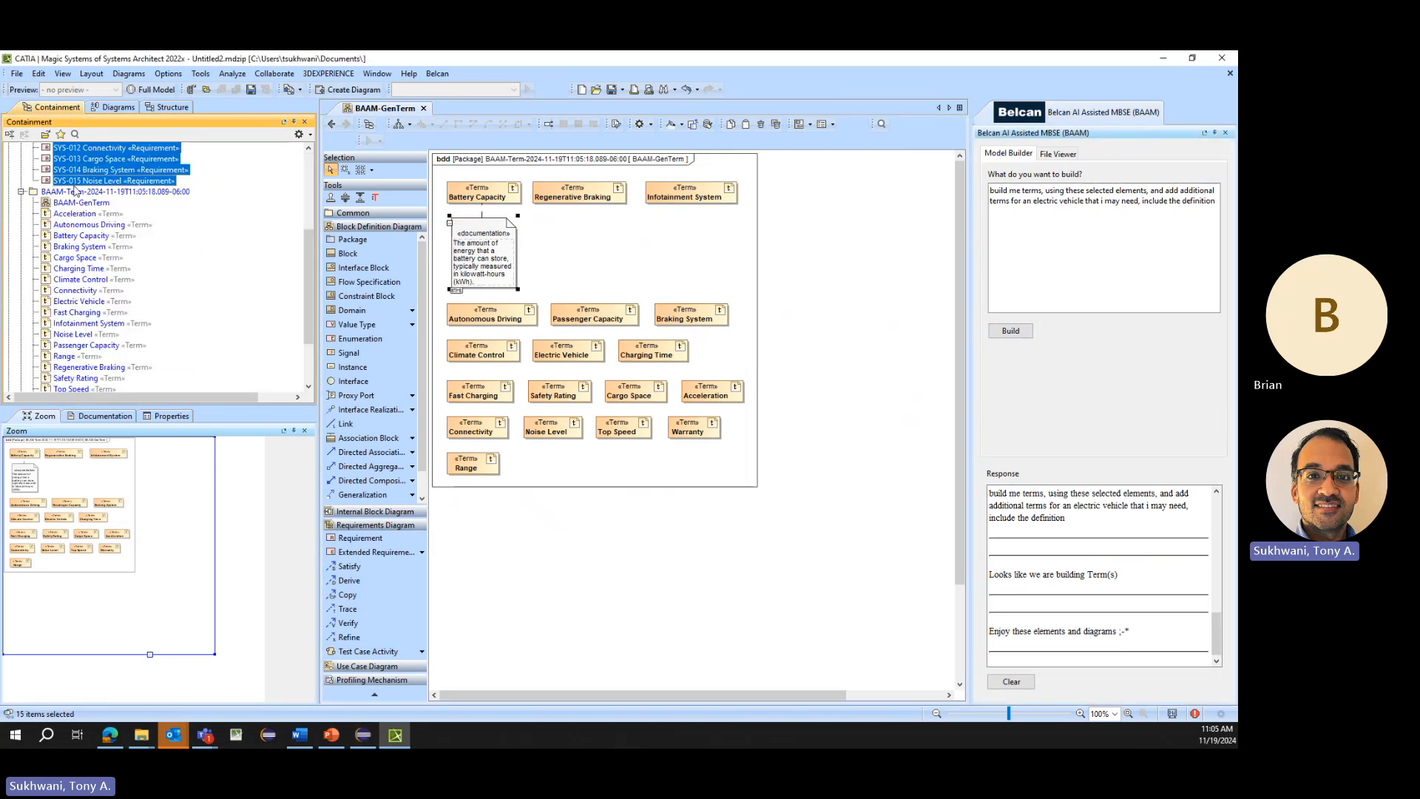
pyautogui.rightClick(75, 190)
pyautogui.click(146, 213)
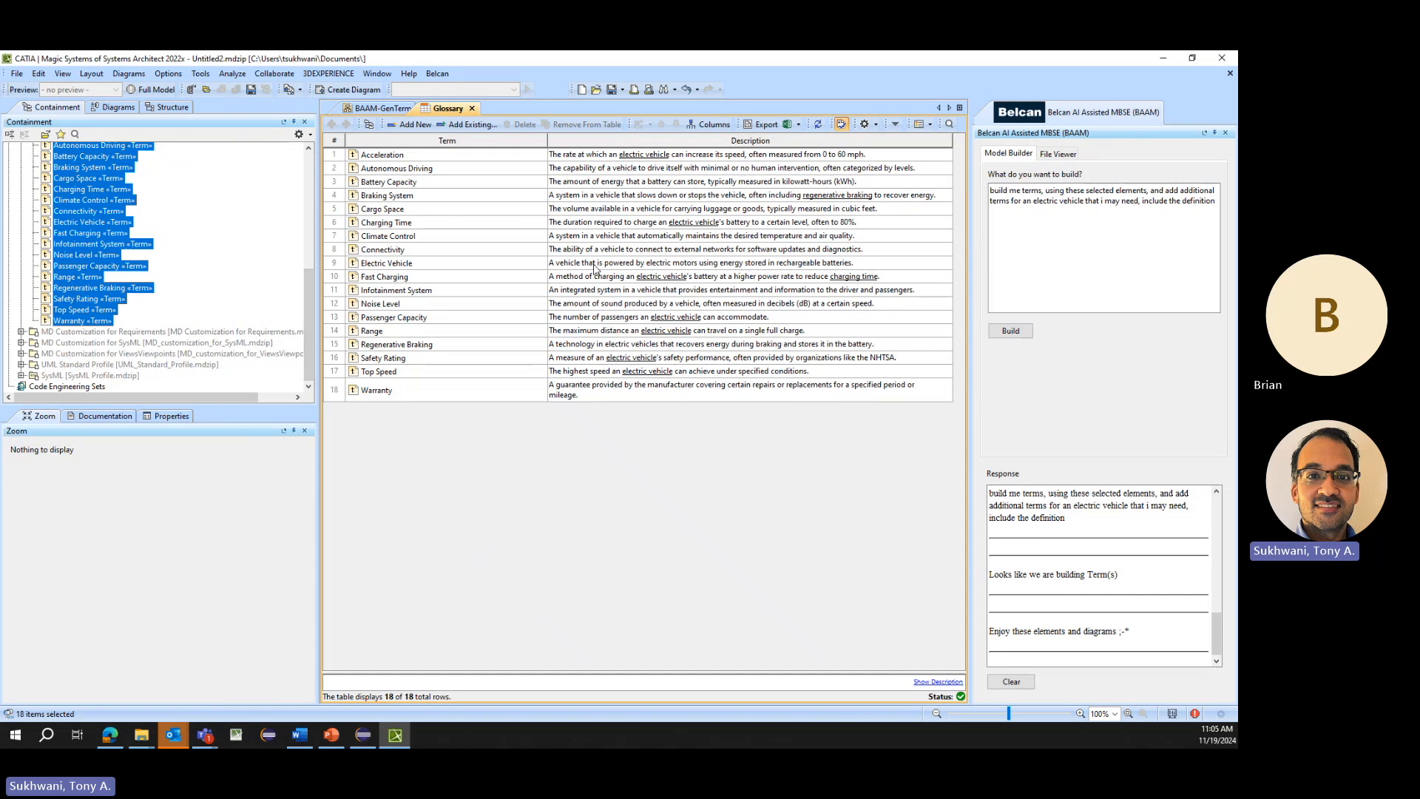
# - Examine the glossary terms underlined in the requirement text within the specification of the SYS-001 Battery Capacity requirement
pyautogui.scroll(1, 226, 246)
pyautogui.scroll(2, 227, 246)
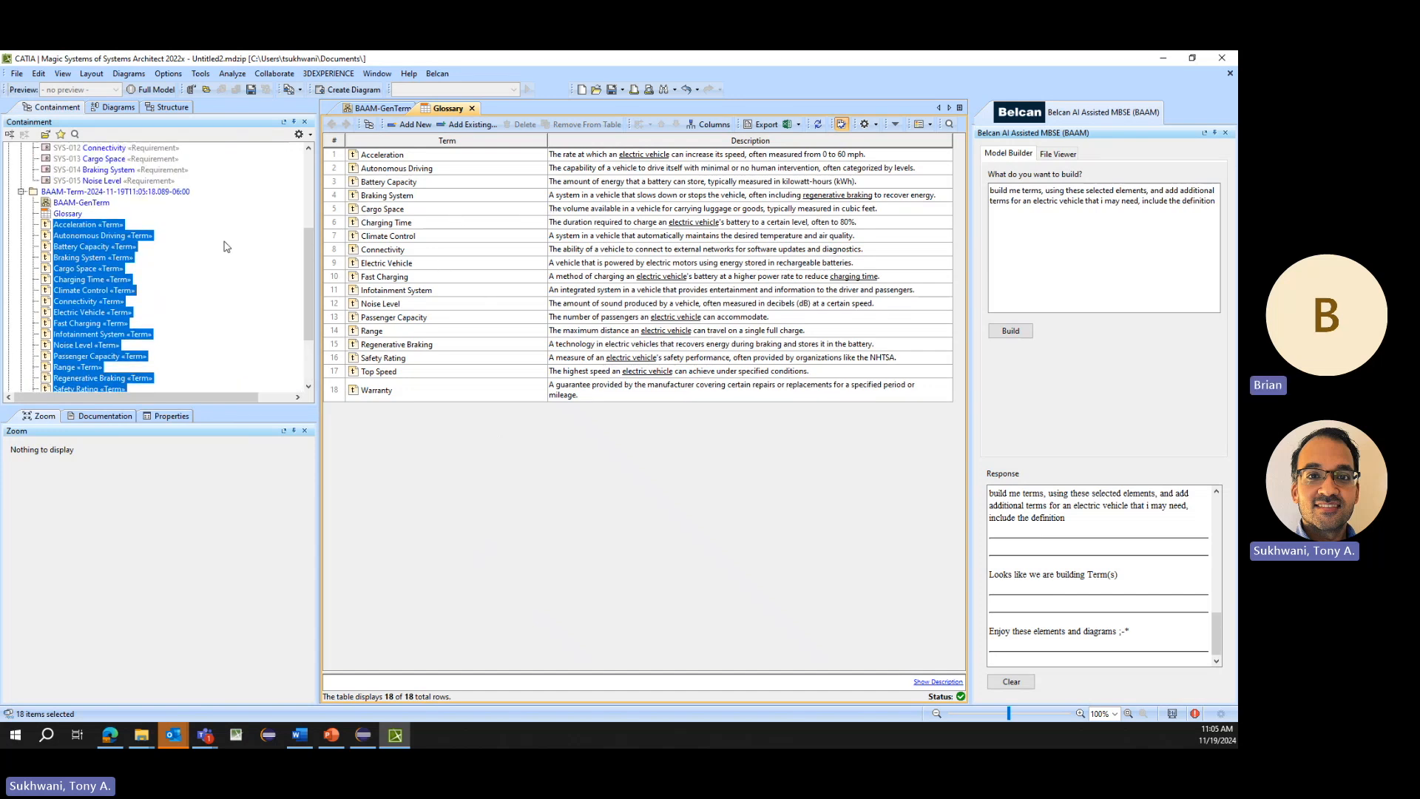
pyautogui.scroll(5, 215, 300)
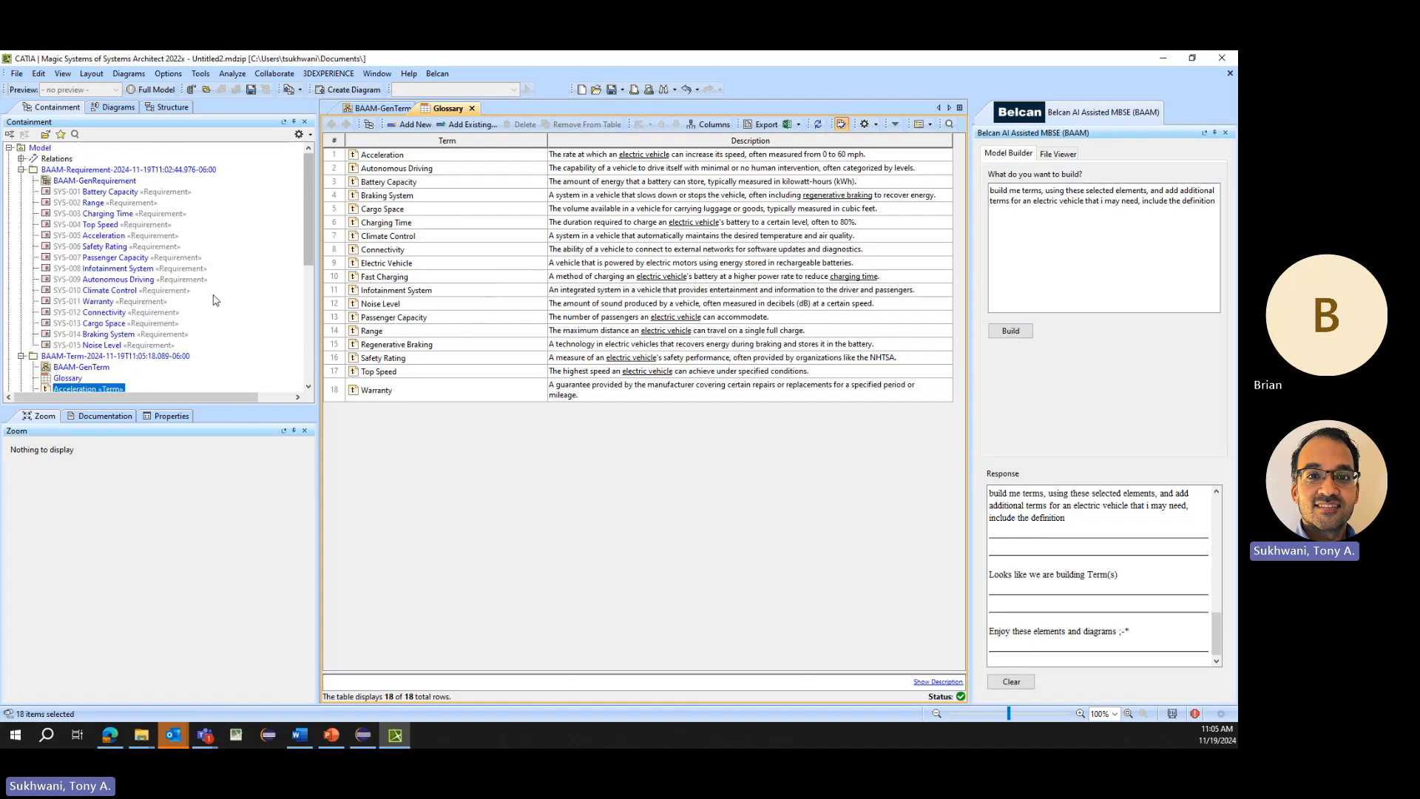
pyautogui.click(102, 194)
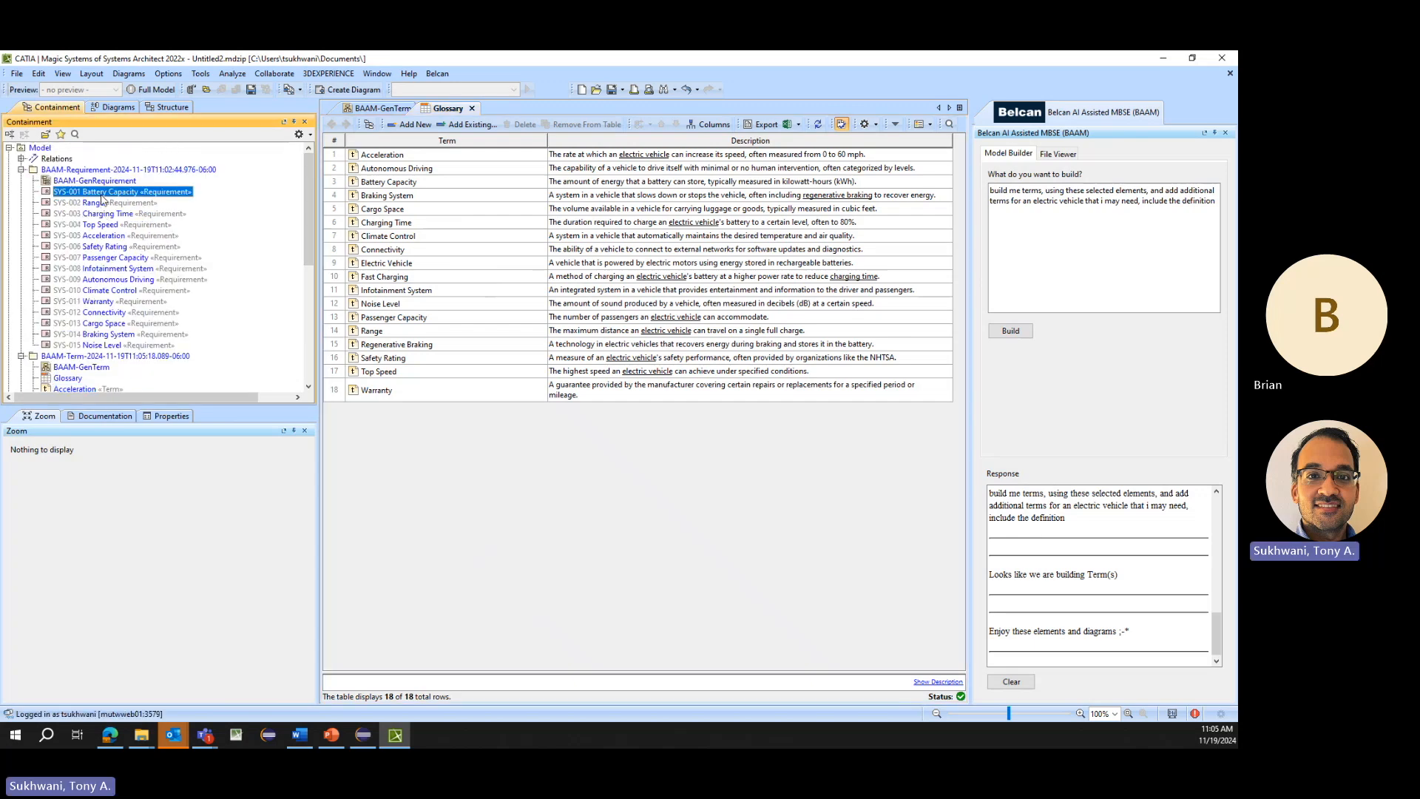
pyautogui.doubleClick(112, 197)
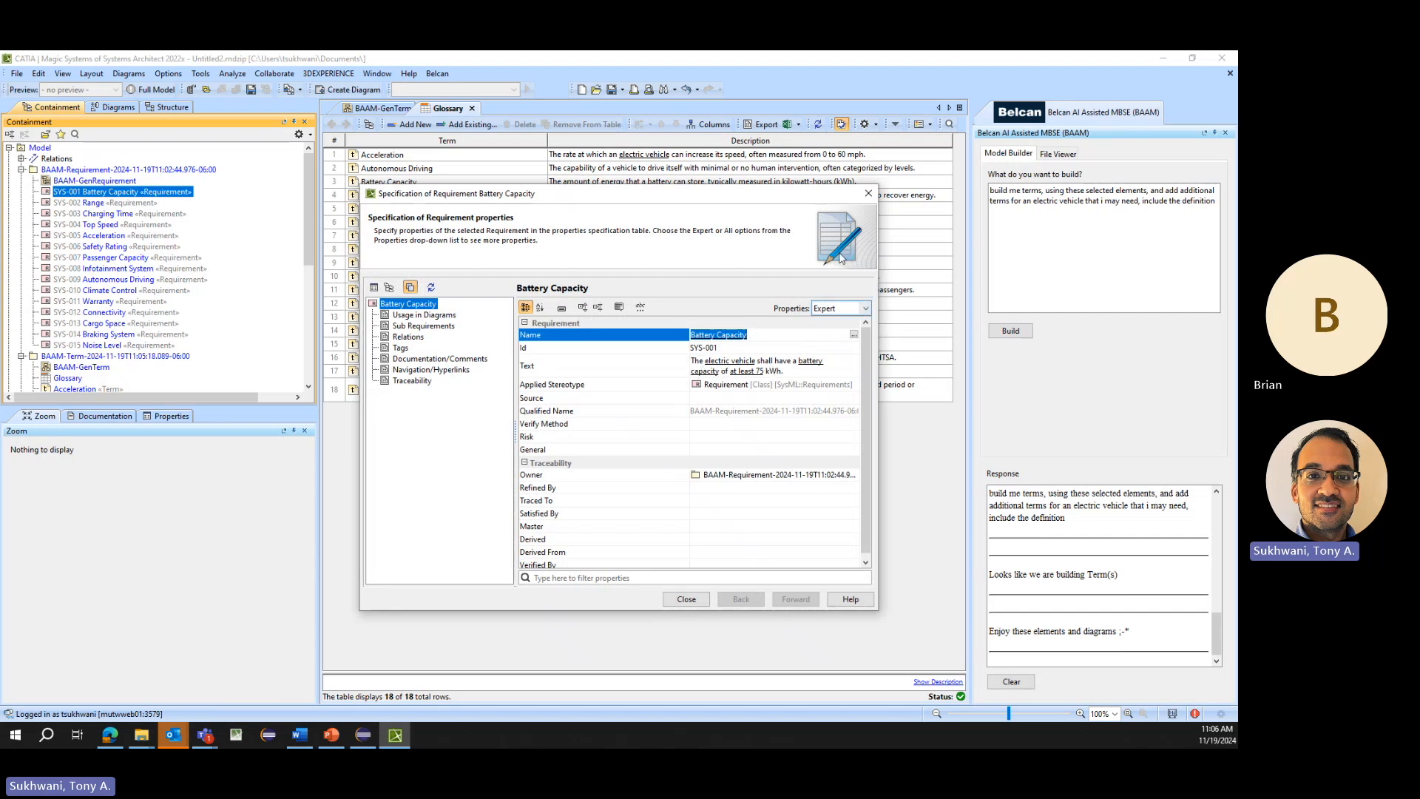
pyautogui.click(870, 195)
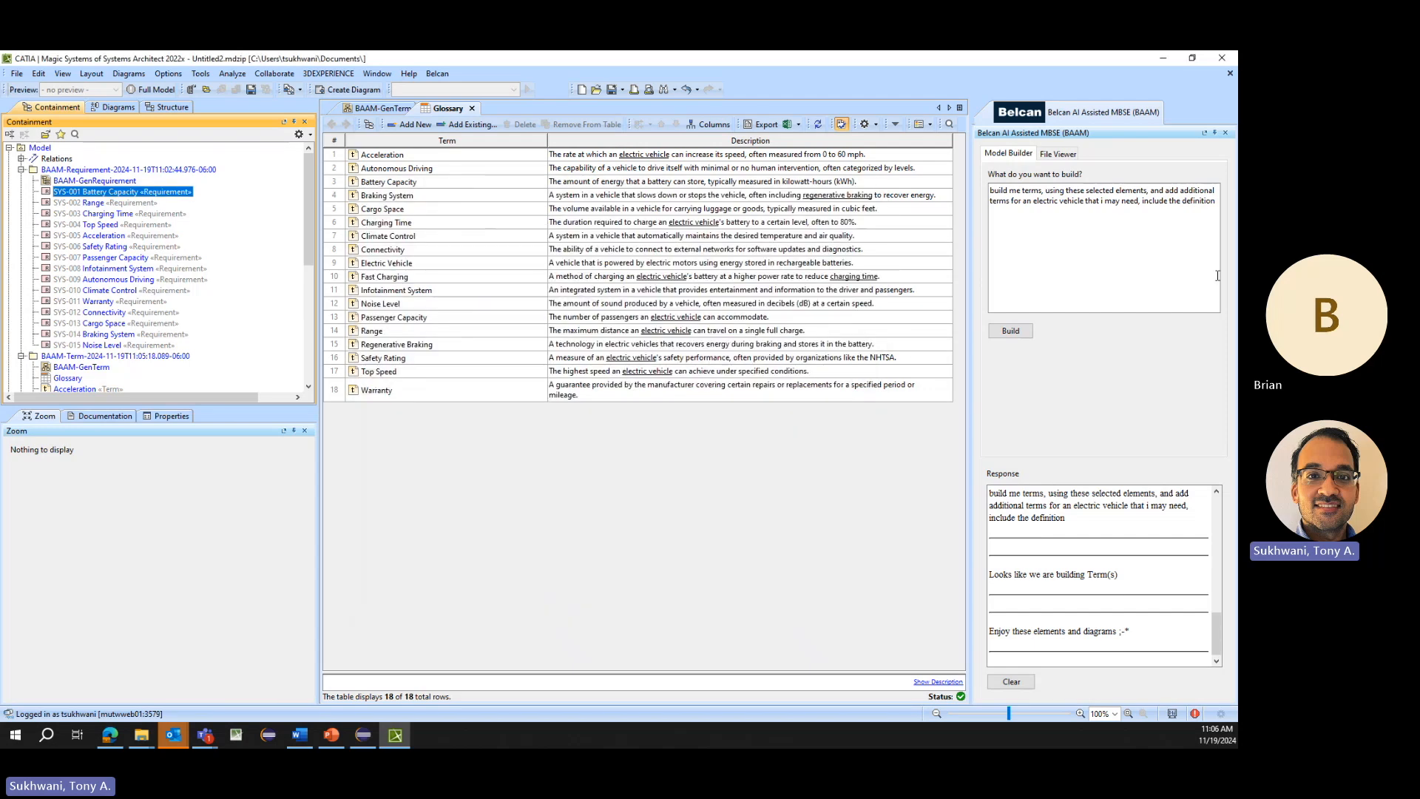
# - Generate a test case for the selected Battery Capacity requirement with the prompt "build me a testcase, using these selected elements"
pyautogui.click(1180, 241)
pyautogui.hotkey('ctrl', 'a')
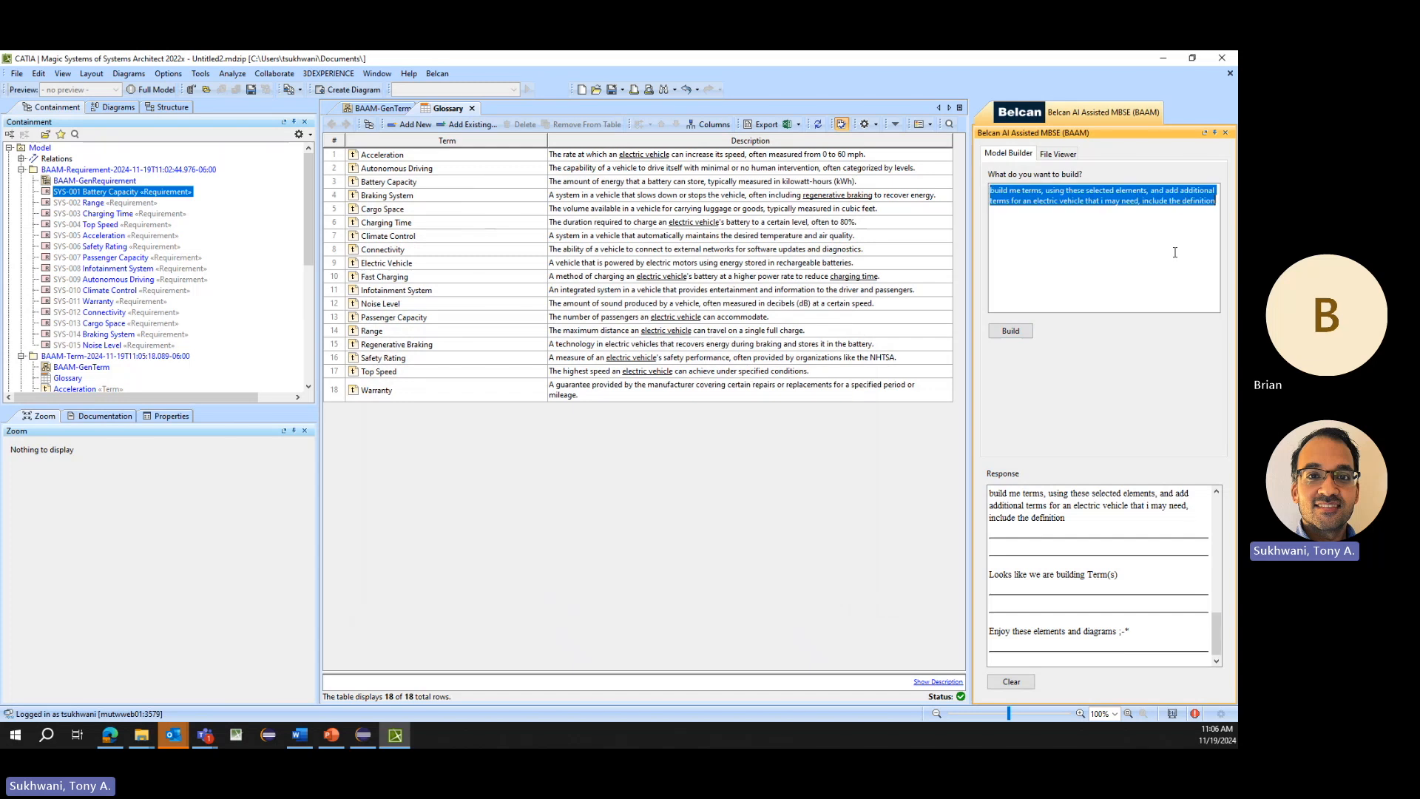
pyautogui.write('build me a testcas')
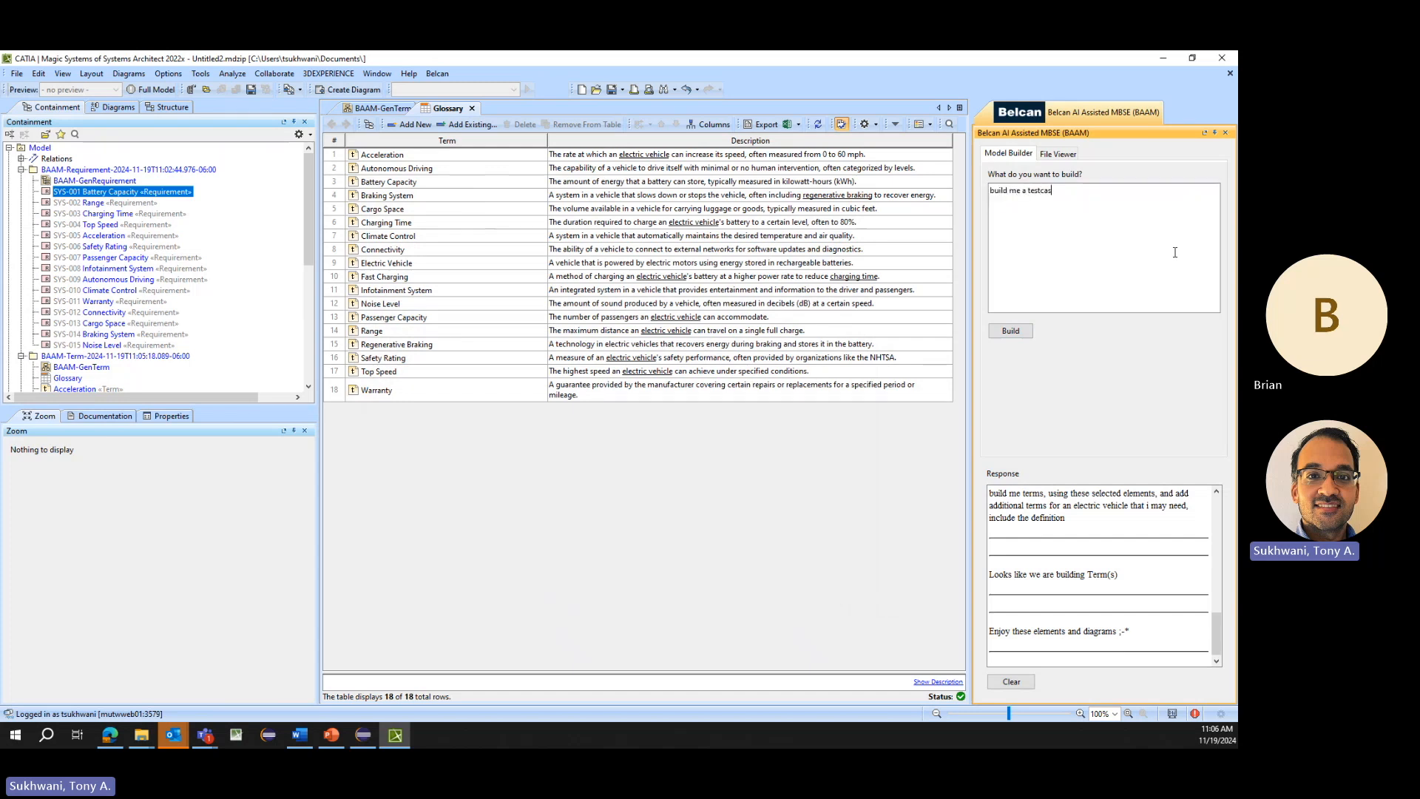
pyautogui.write('e, using these selected elements')
pyautogui.click(1010, 330)
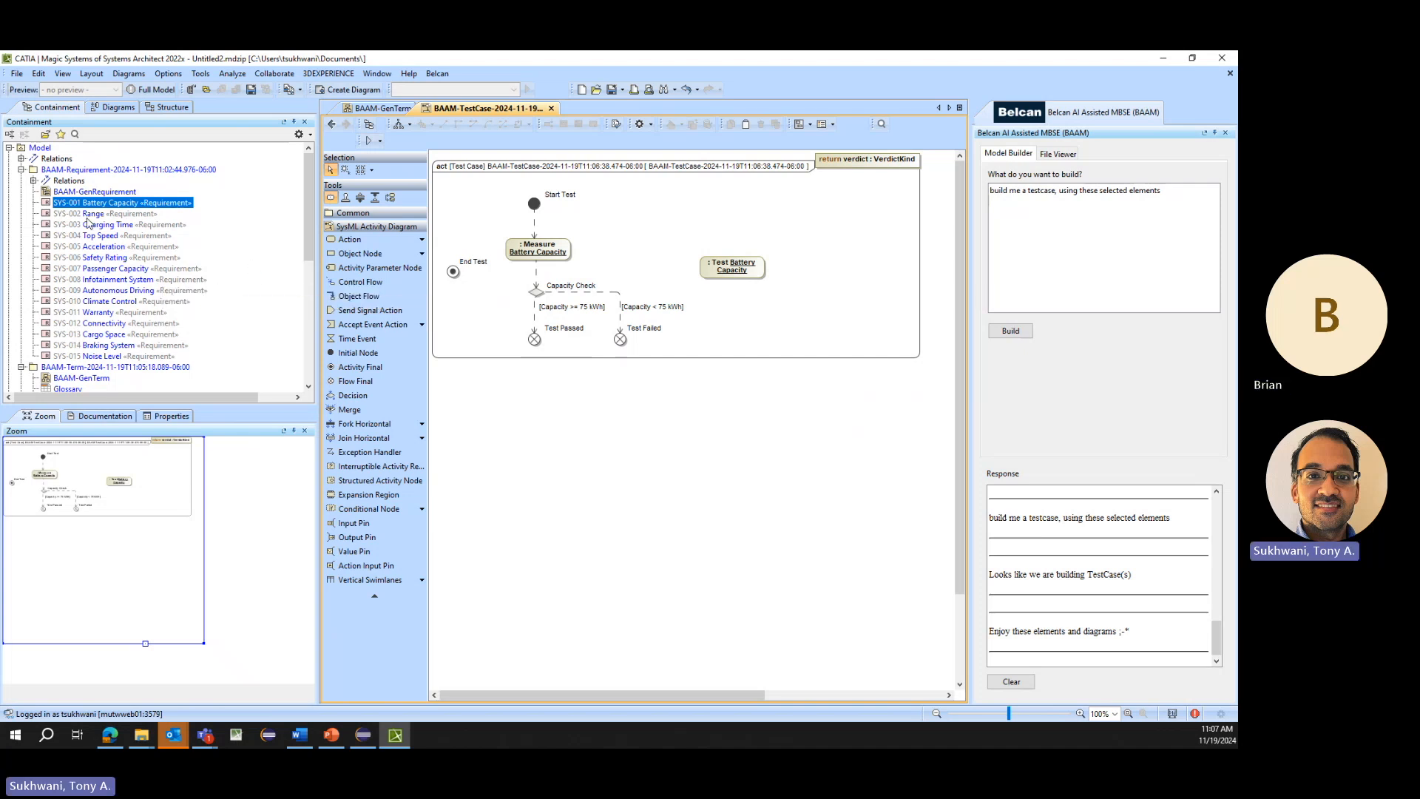
# - Review the generated term diagram and the BAAM-GenRequirement diagram, and select the SYS-001 Battery Capacity requirement
pyautogui.keyDown('shift'); pyautogui.click(96, 237); pyautogui.keyUp('shift')
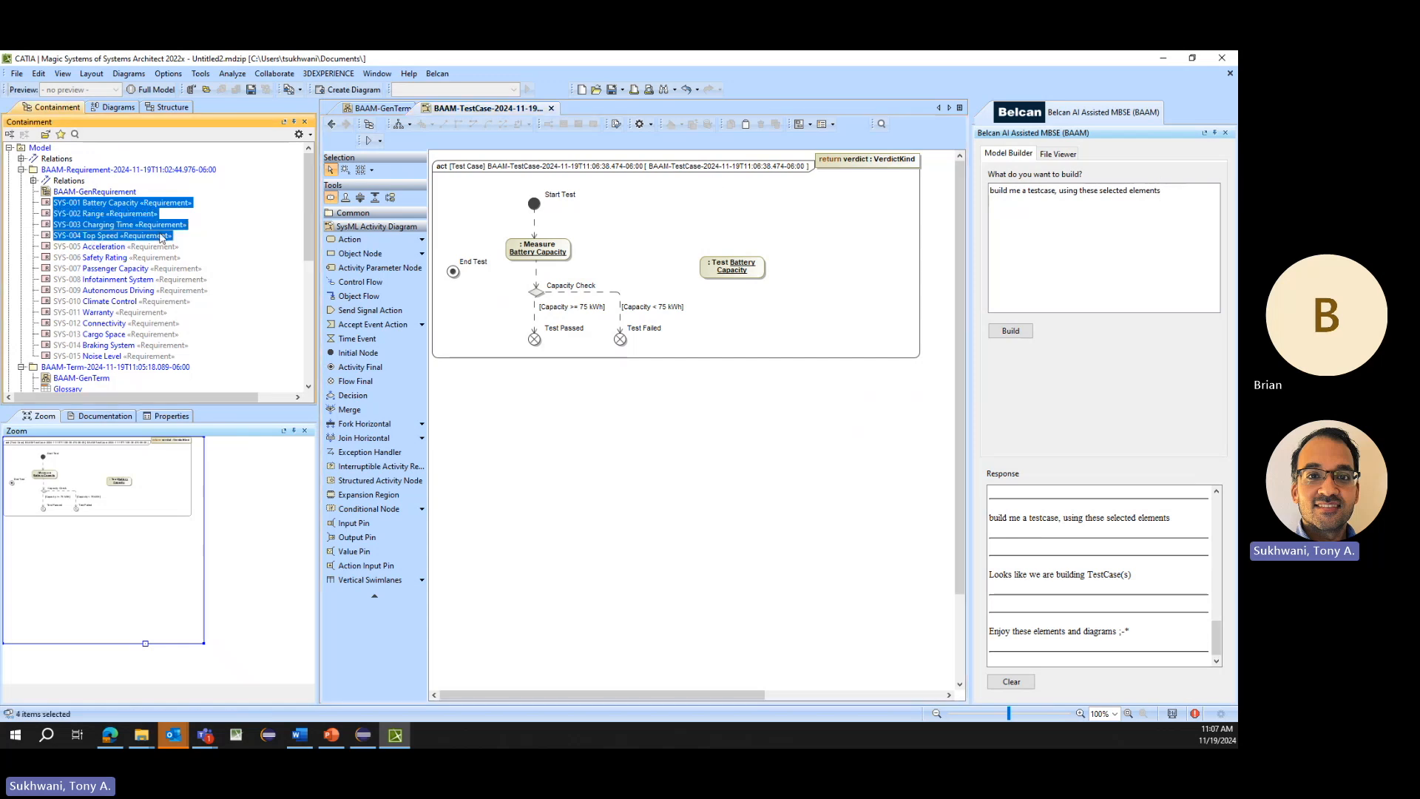
pyautogui.click(97, 203)
pyautogui.click(390, 110)
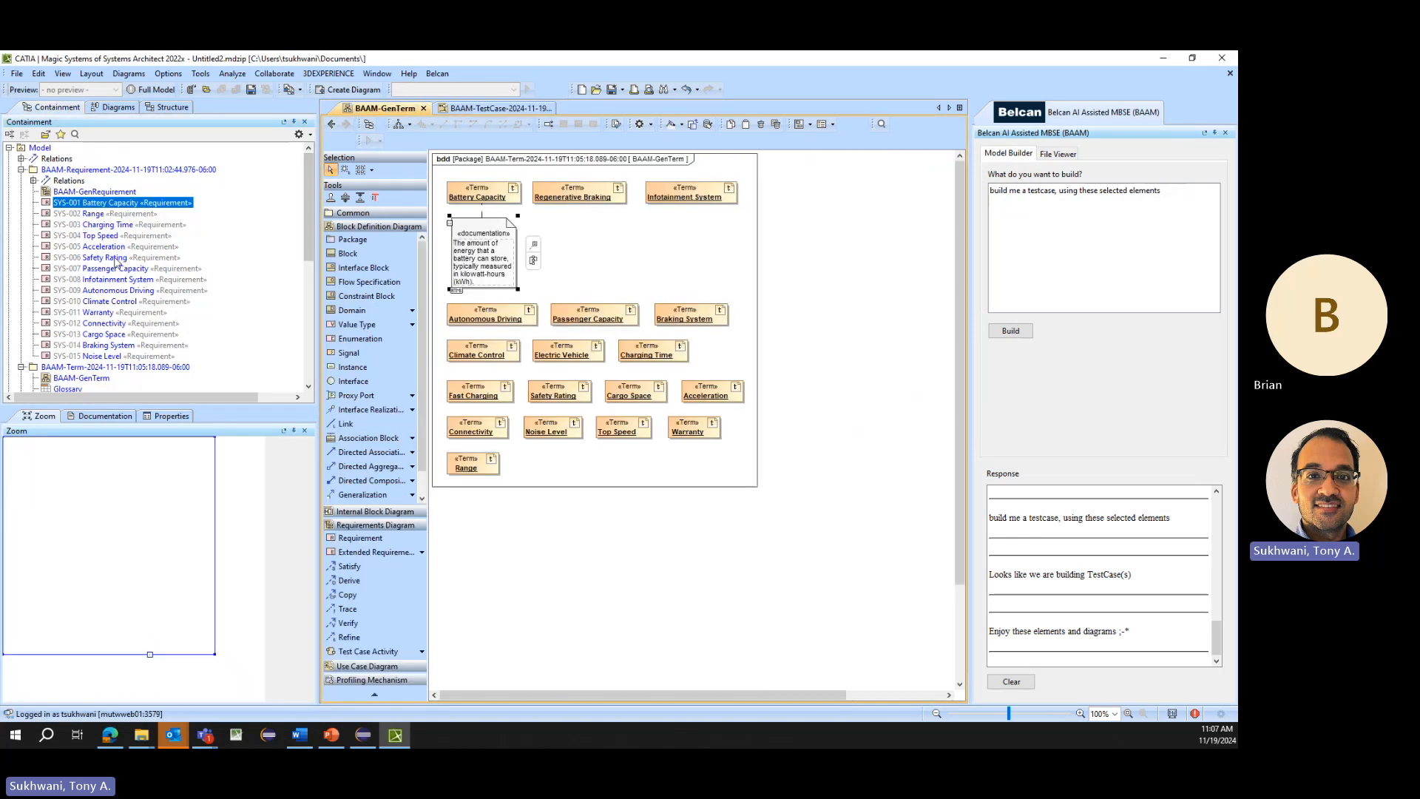
pyautogui.doubleClick(89, 192)
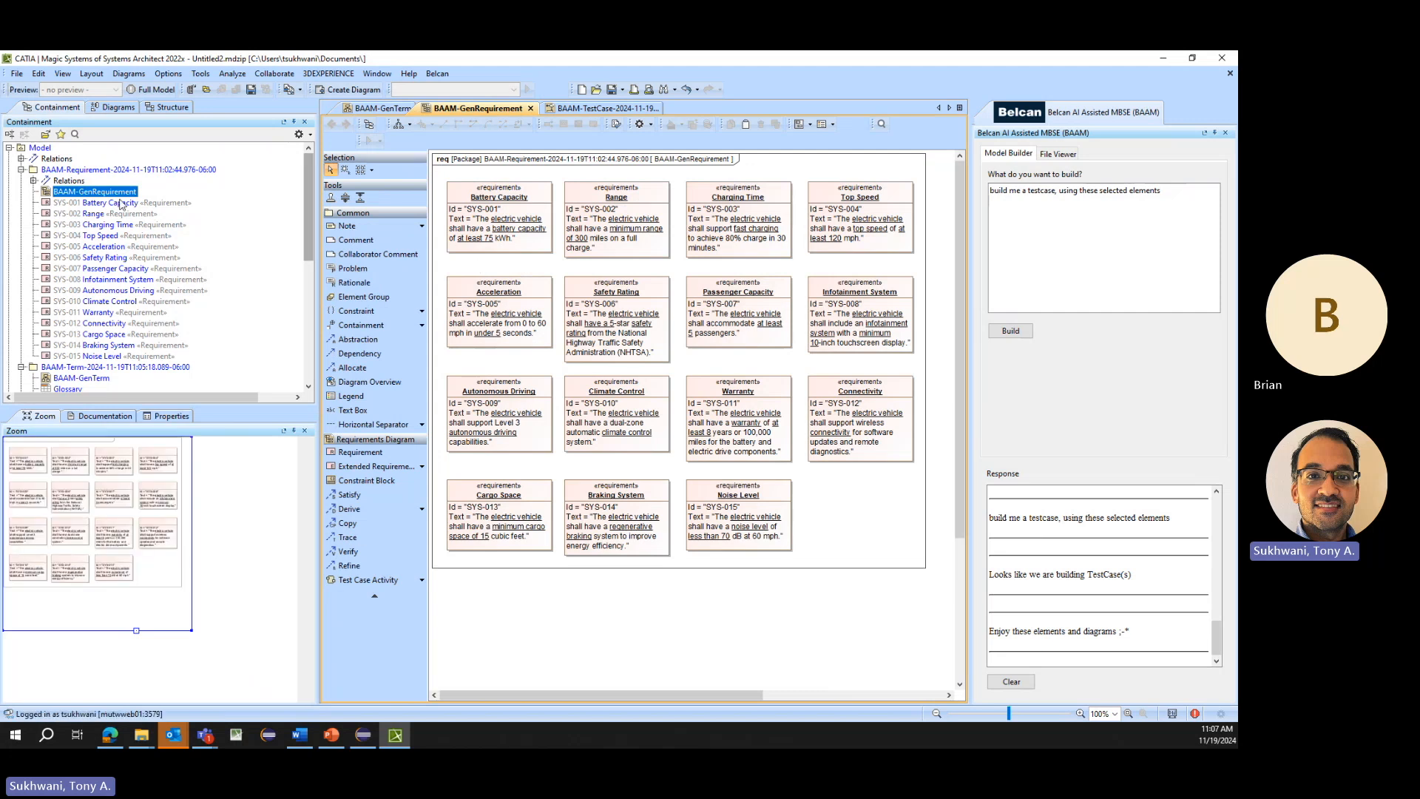
pyautogui.click(92, 204)
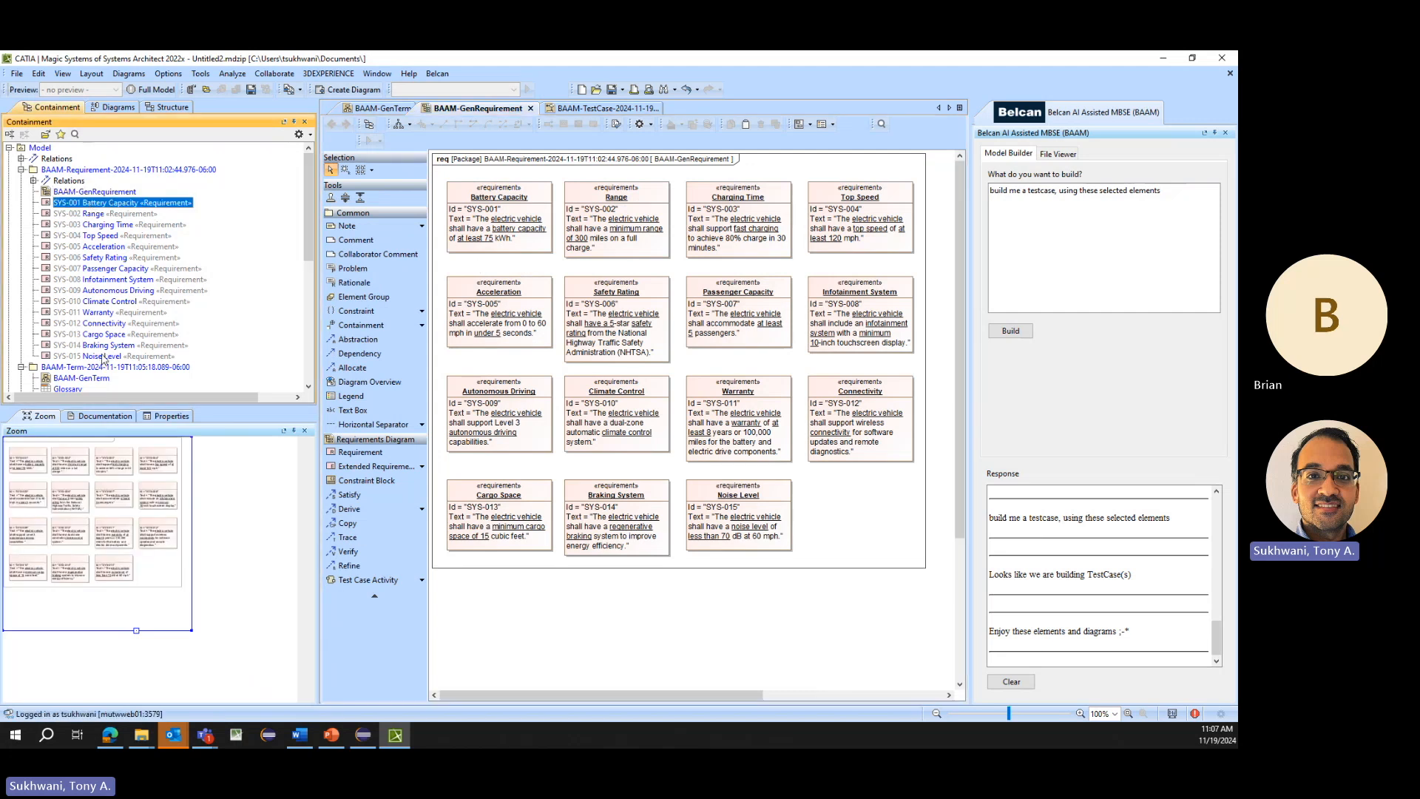
# - Generate blocks from requirements SYS-001 through SYS-015 with the prompt "build me blocks for an electric vehicle, using these selected elements"
pyautogui.click(41, 148)
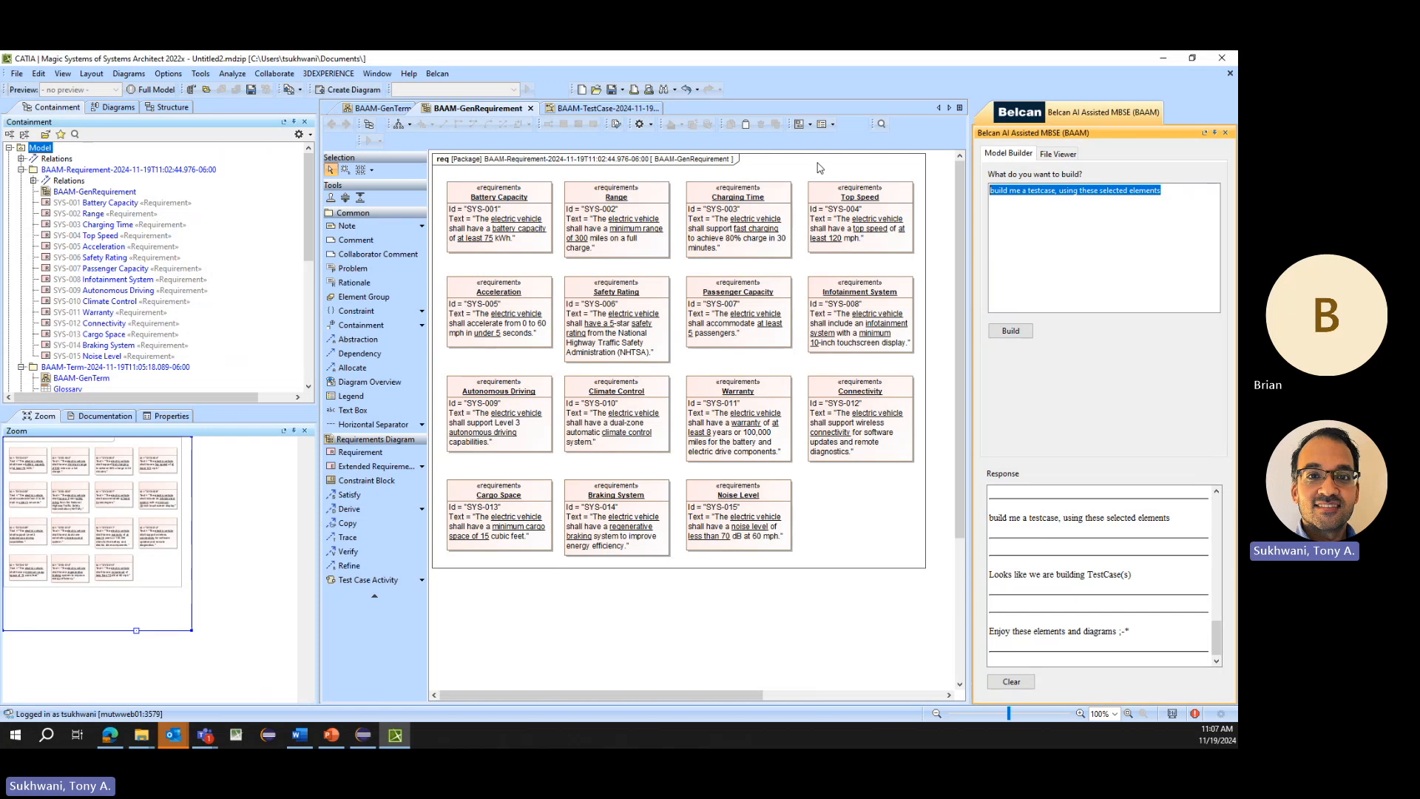
pyautogui.write('build')
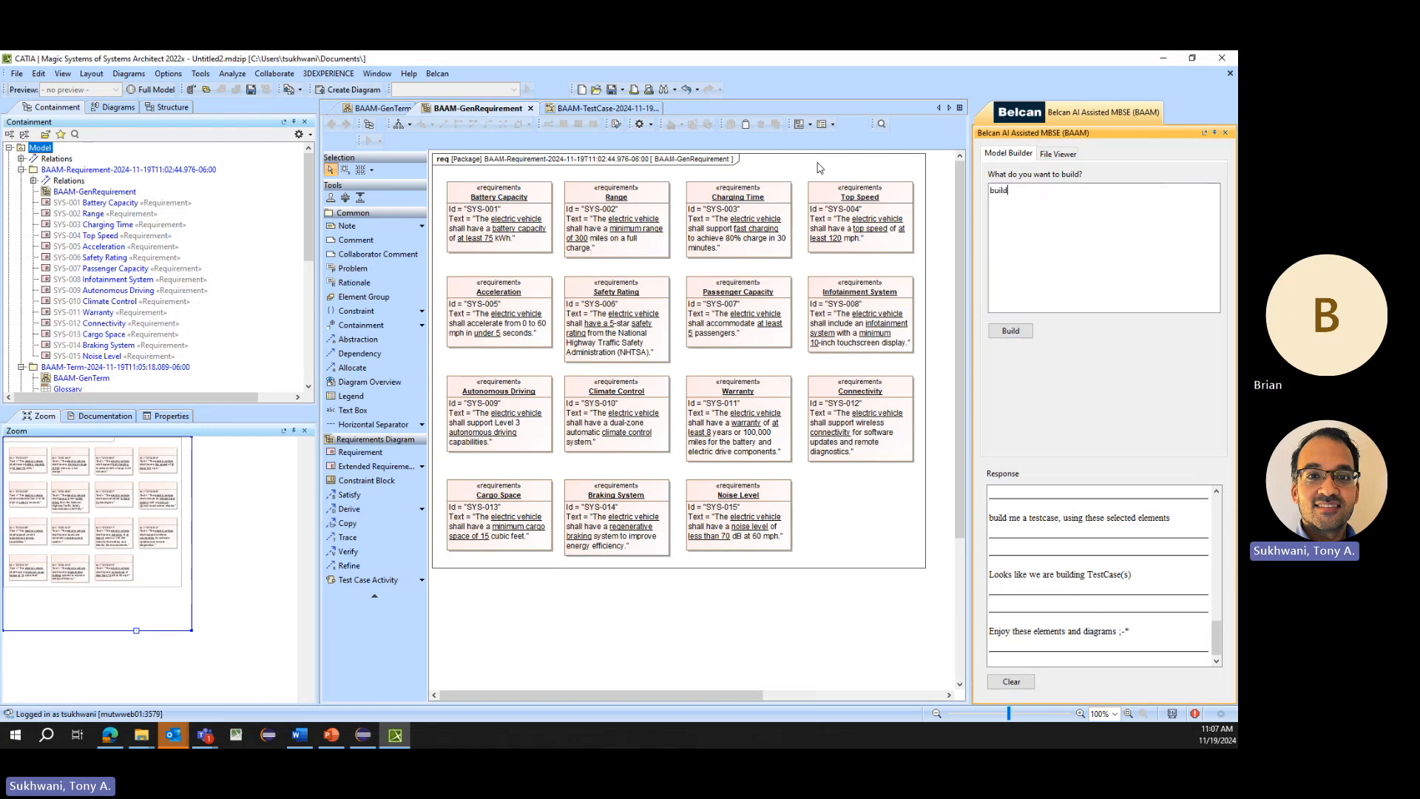
pyautogui.write(' me blocks')
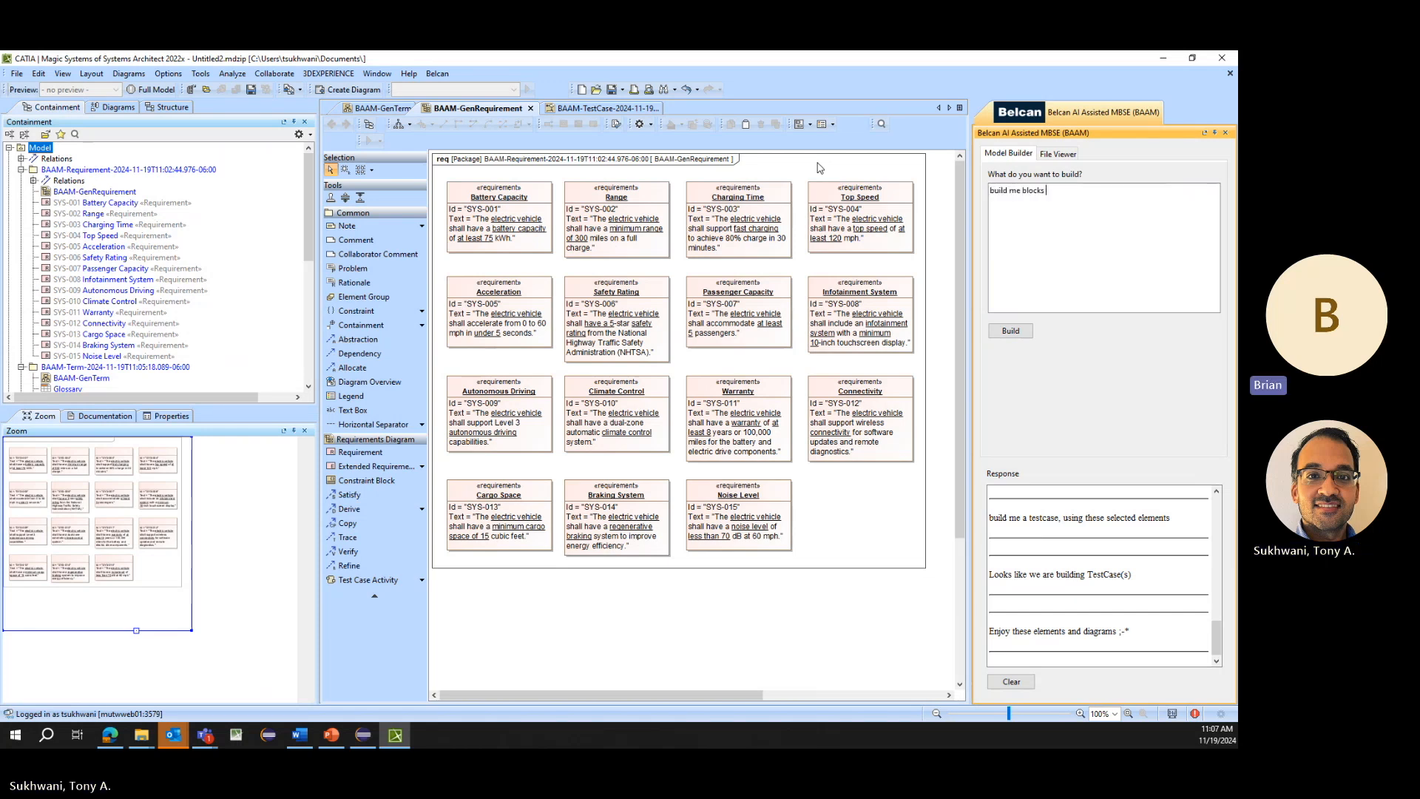
pyautogui.write(' for an electric vehicle, using these selecte')
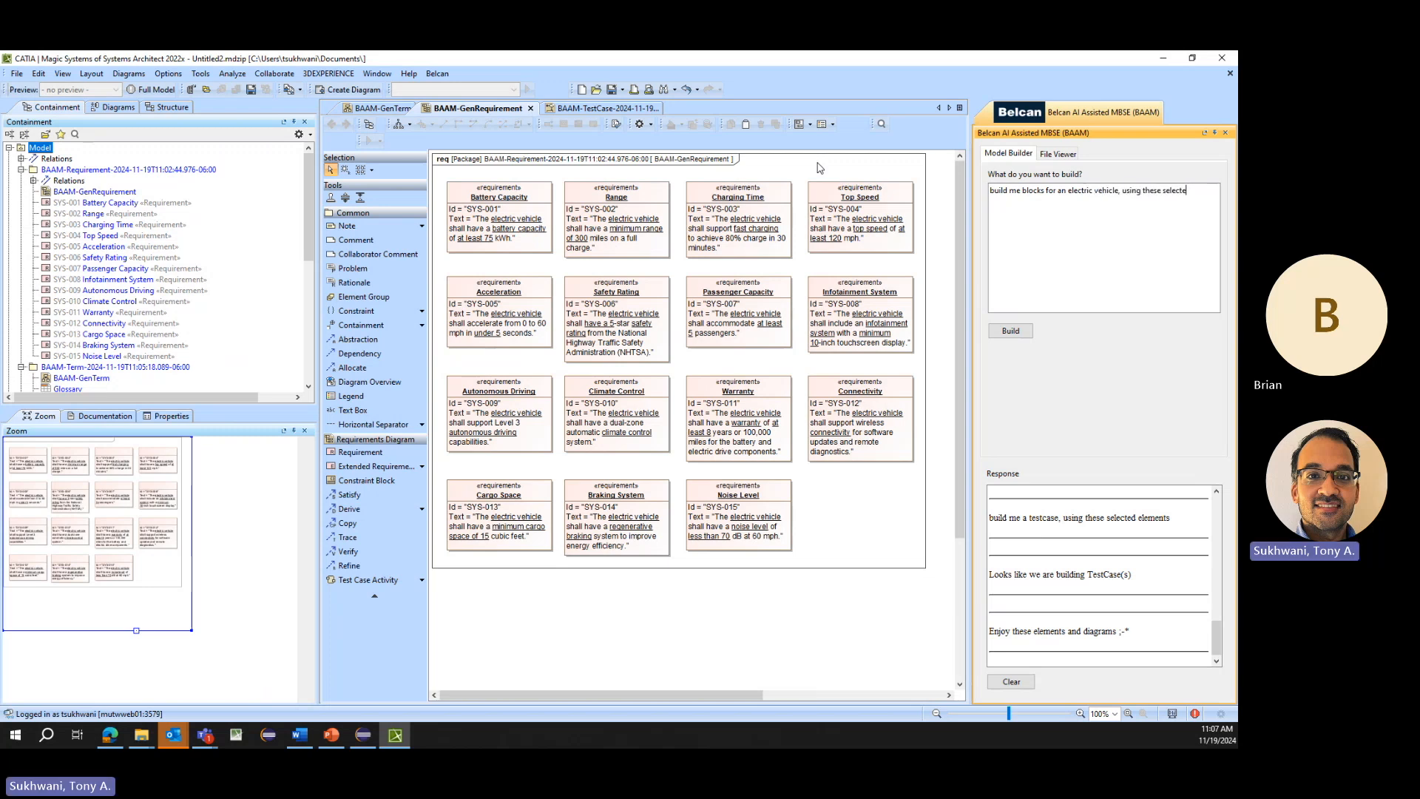
pyautogui.write('d elements')
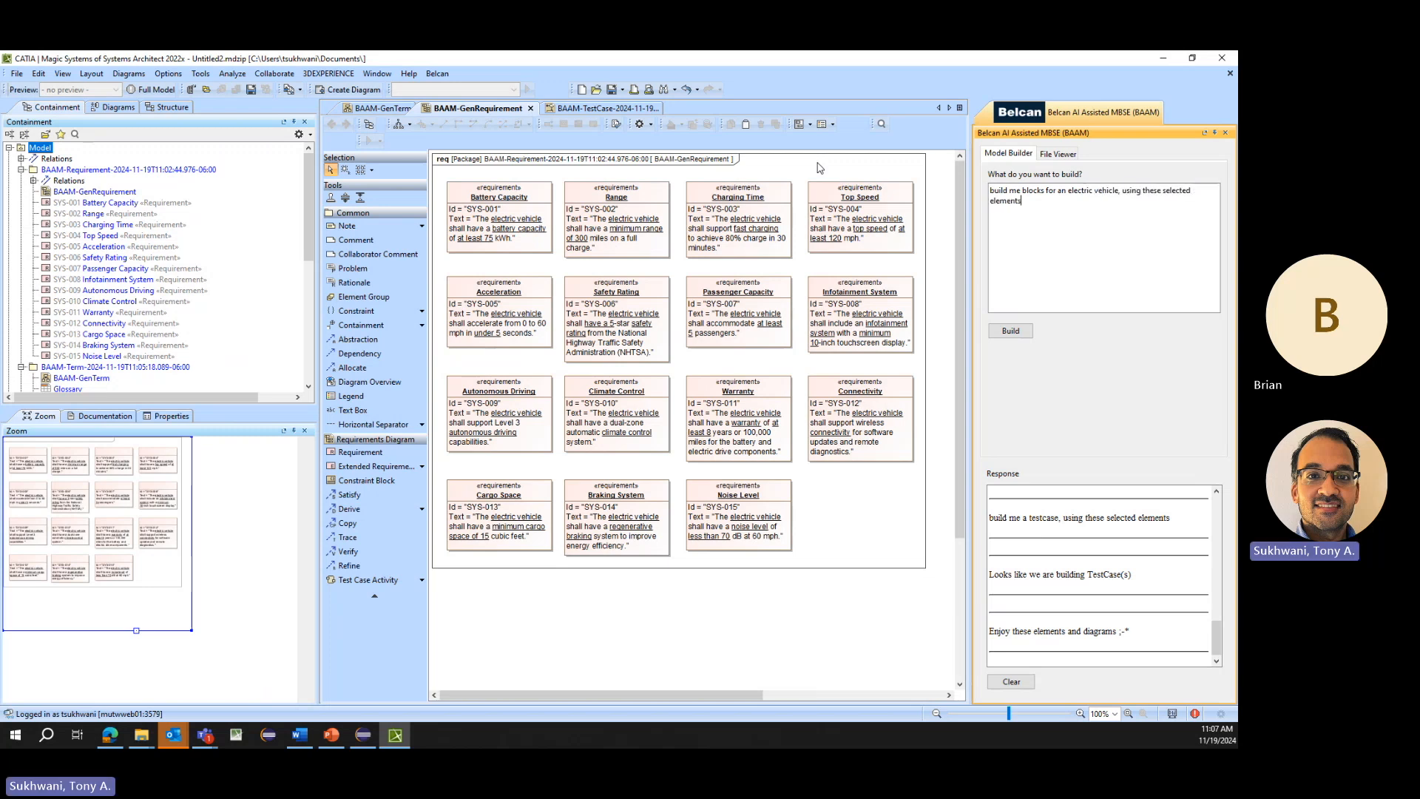
pyautogui.click(74, 203)
pyautogui.keyDown('shift'); pyautogui.click(89, 355); pyautogui.keyUp('shift')
pyautogui.click(1010, 330)
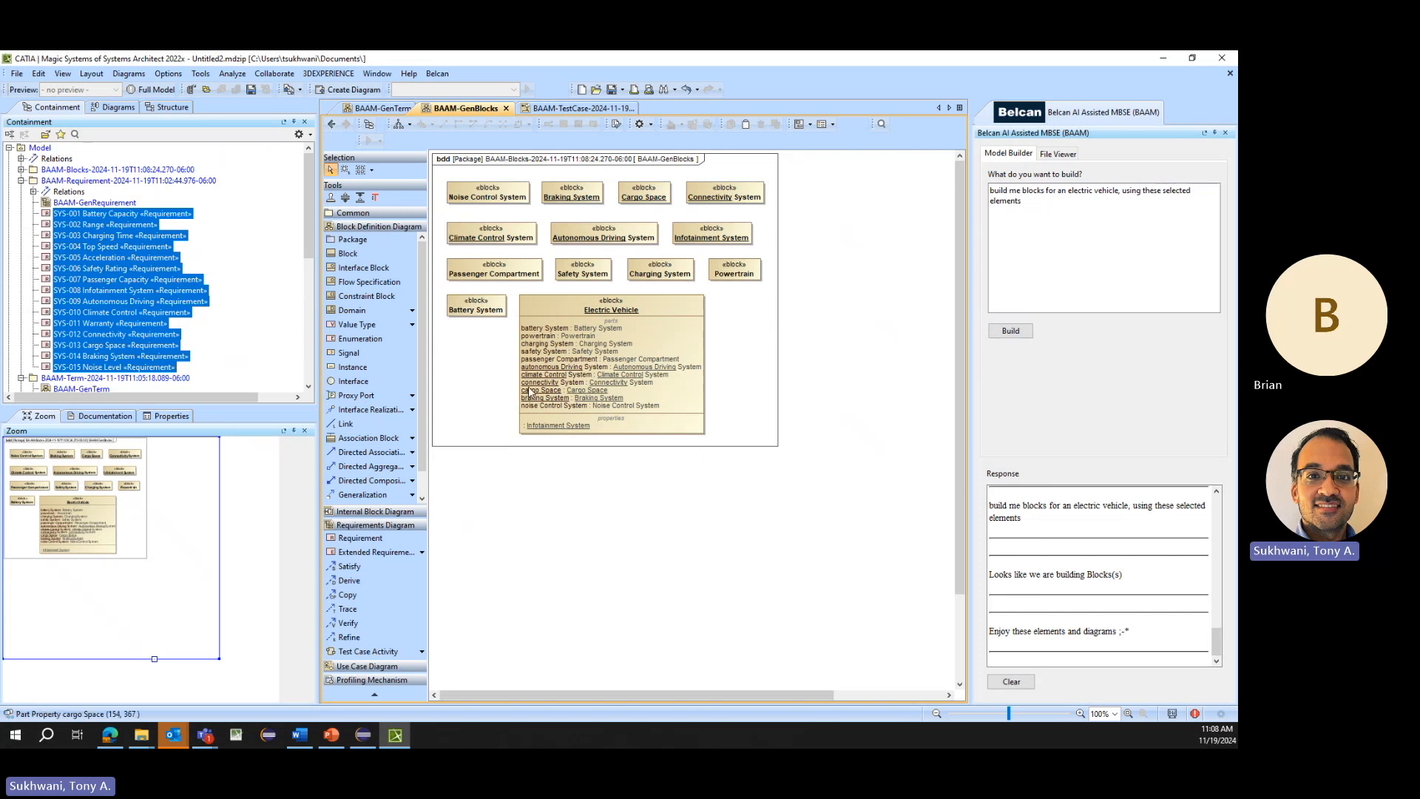
# - Examine the Satisfy and Association relations and the blocks inside the generated BAAM-Blocks package
pyautogui.click(212, 332)
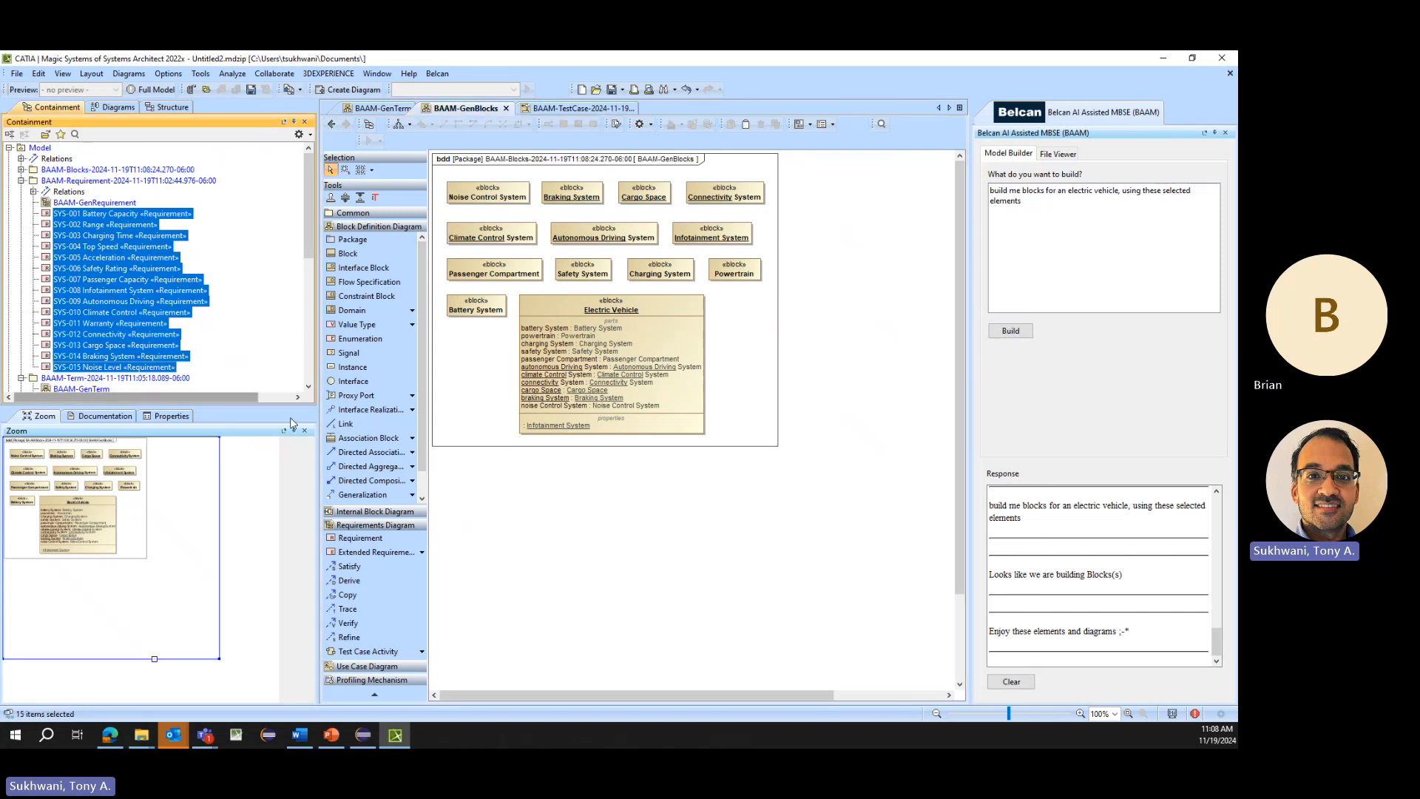
pyautogui.click(482, 390)
pyautogui.click(21, 169)
pyautogui.click(34, 181)
pyautogui.click(122, 203)
pyautogui.click(135, 191)
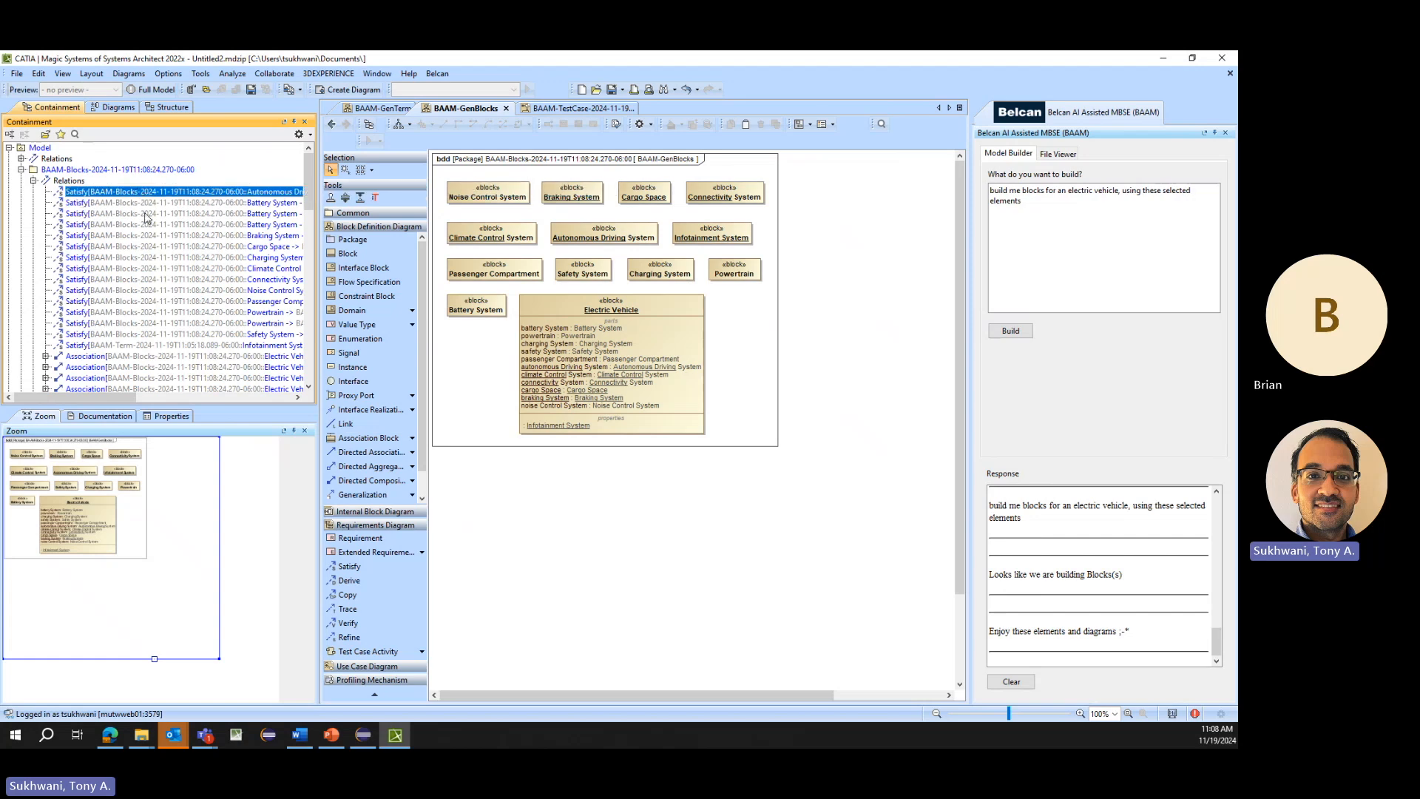
pyautogui.scroll(-3, 198, 347)
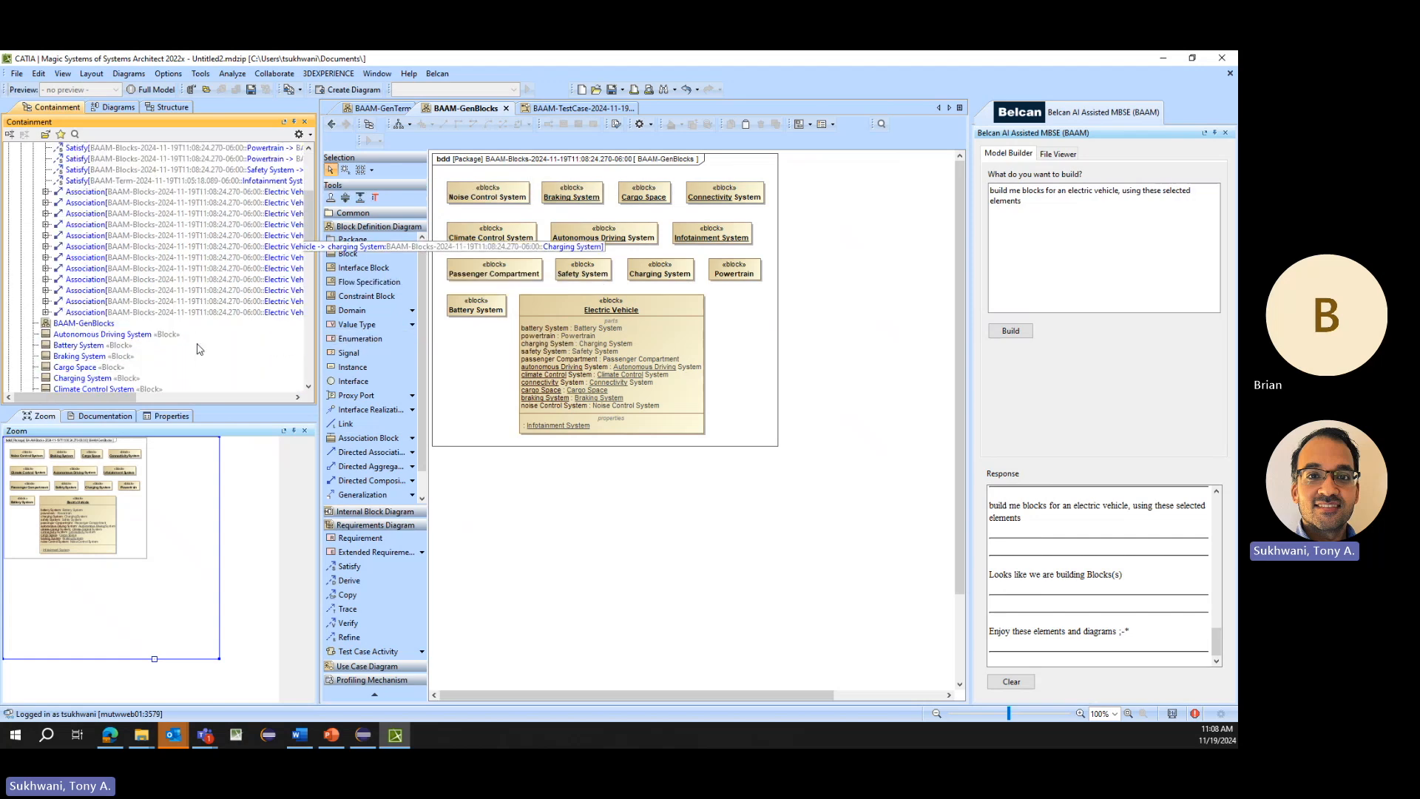
pyautogui.scroll(2, 197, 348)
pyautogui.keyDown('shift'); pyautogui.click(188, 310); pyautogui.keyUp('shift')
pyautogui.click(151, 257)
pyautogui.scroll(1, 145, 240)
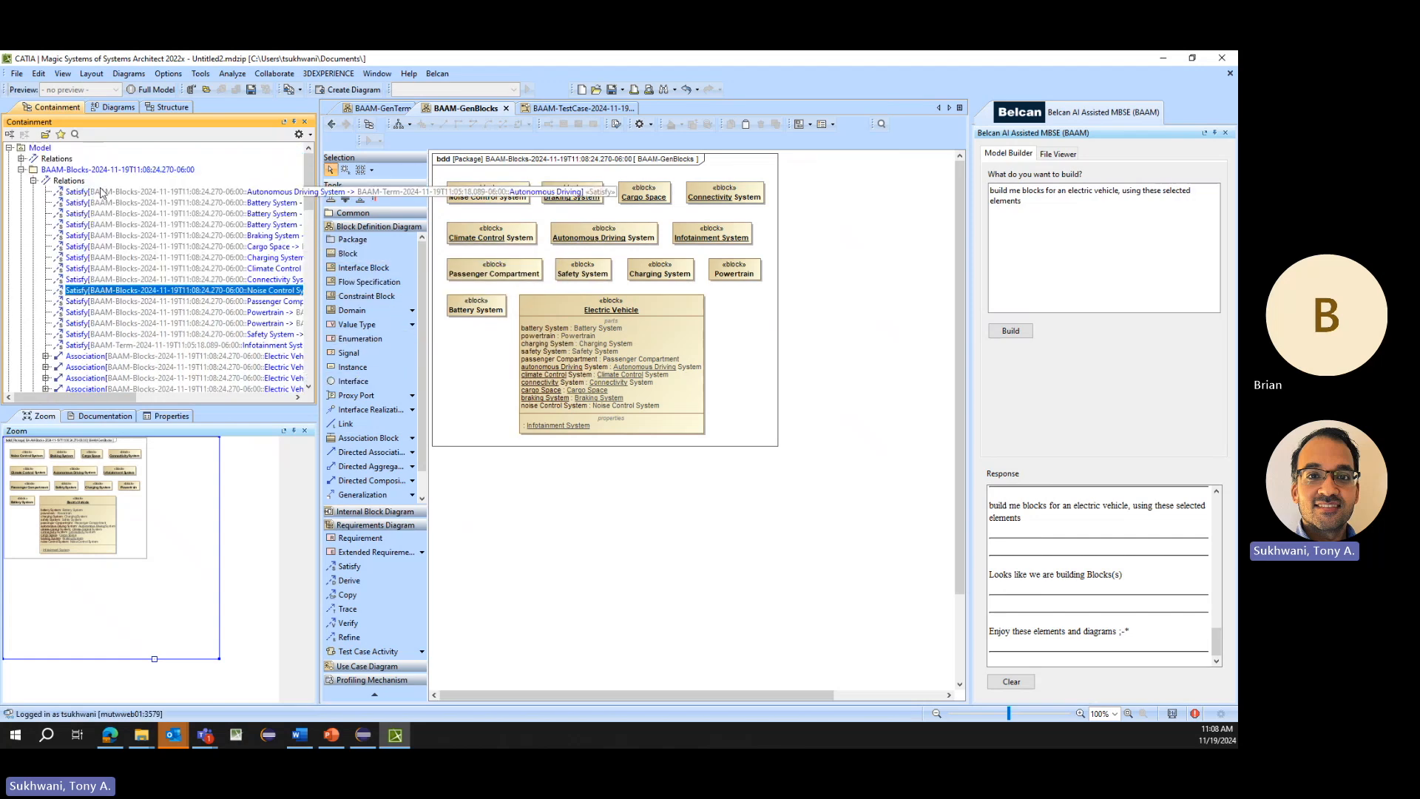
# - Create a requirement table for the generated BAAM-Requirement package and show its Satisfied By column
pyautogui.scroll(-14, 100, 190)
pyautogui.doubleClick(107, 214)
pyautogui.moveTo(100, 183); pyautogui.dragTo(453, 155)
pyautogui.click(770, 138)
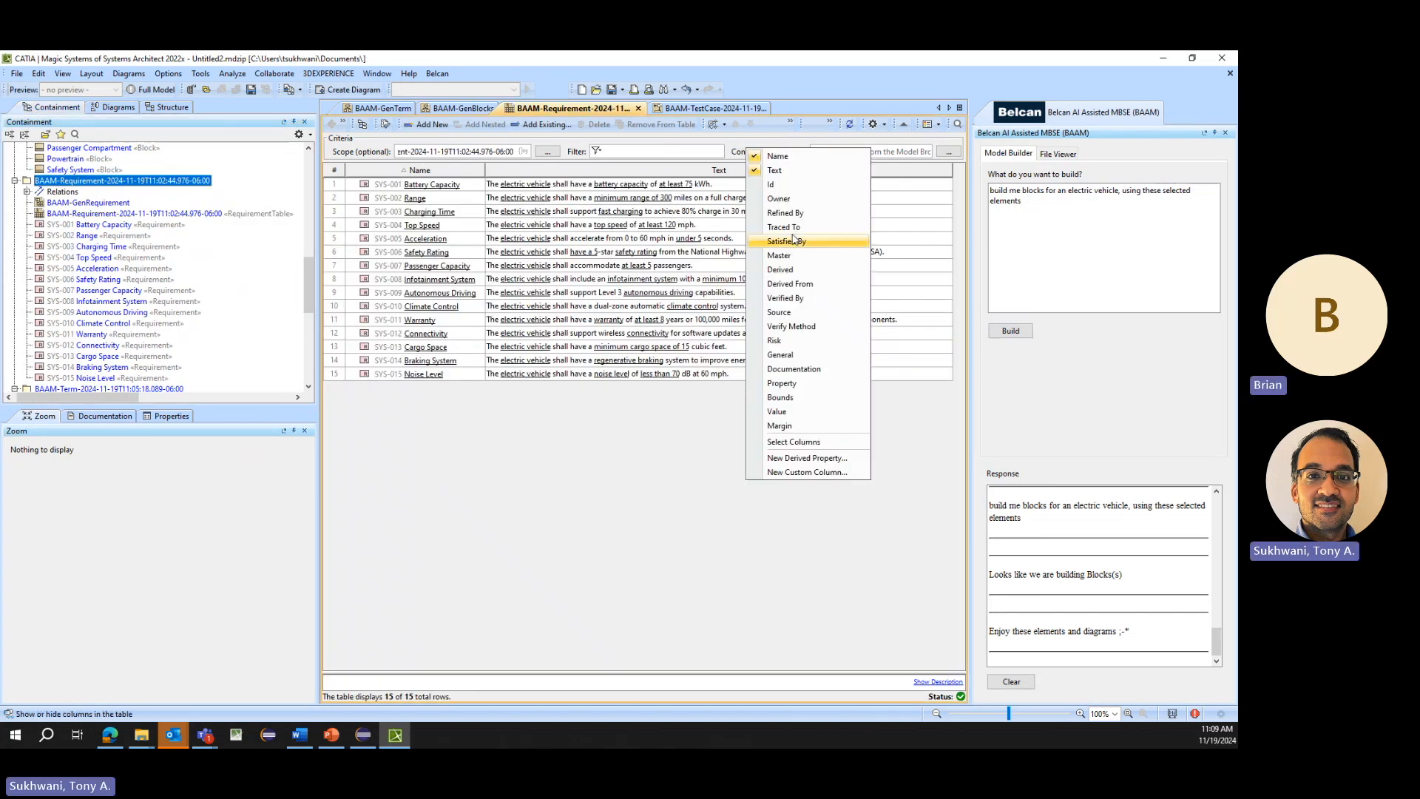
pyautogui.click(790, 243)
pyautogui.click(704, 552)
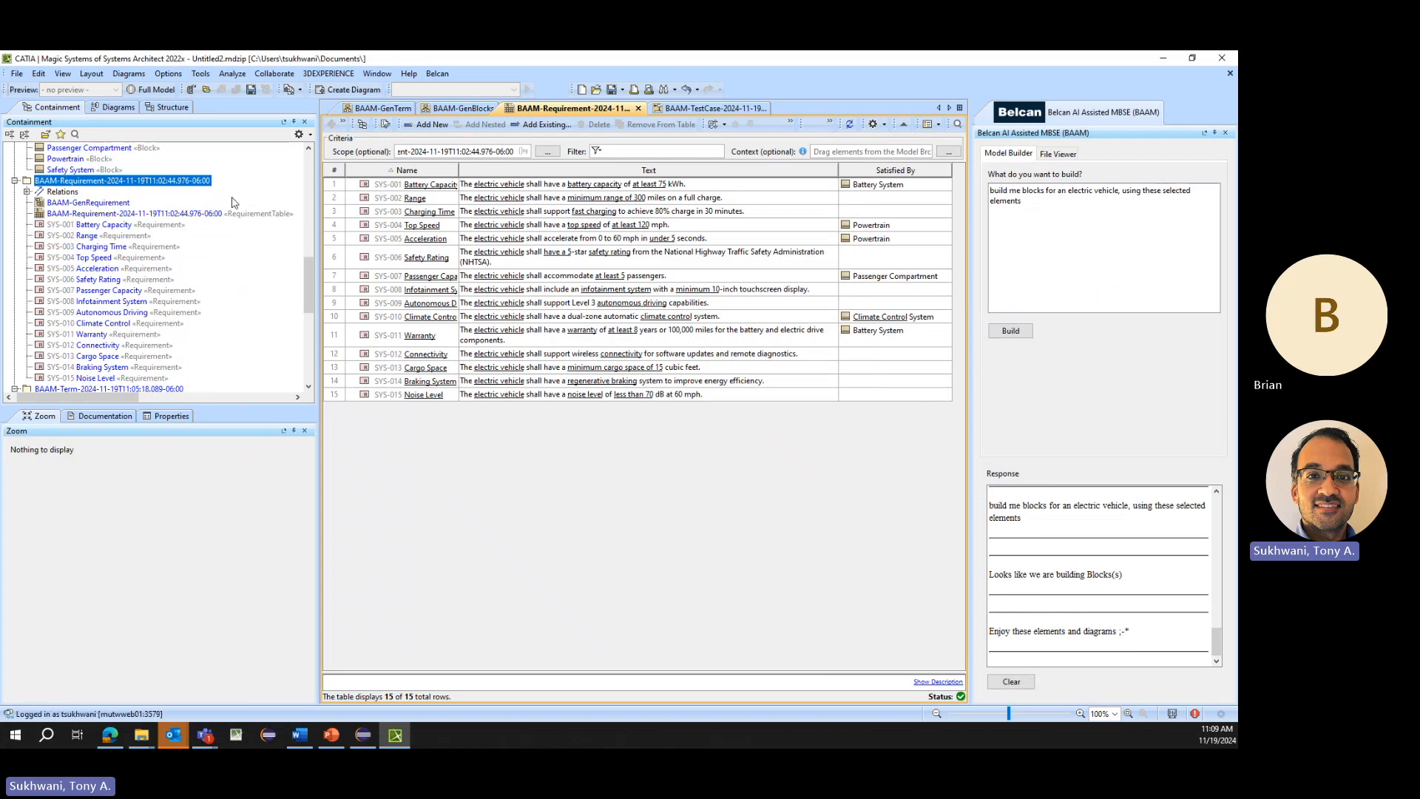
# - Widen the model tree to read the full Satisfy relations of the BAAM-Blocks package, and select the Infotainment System relation
pyautogui.scroll(10, 222, 222)
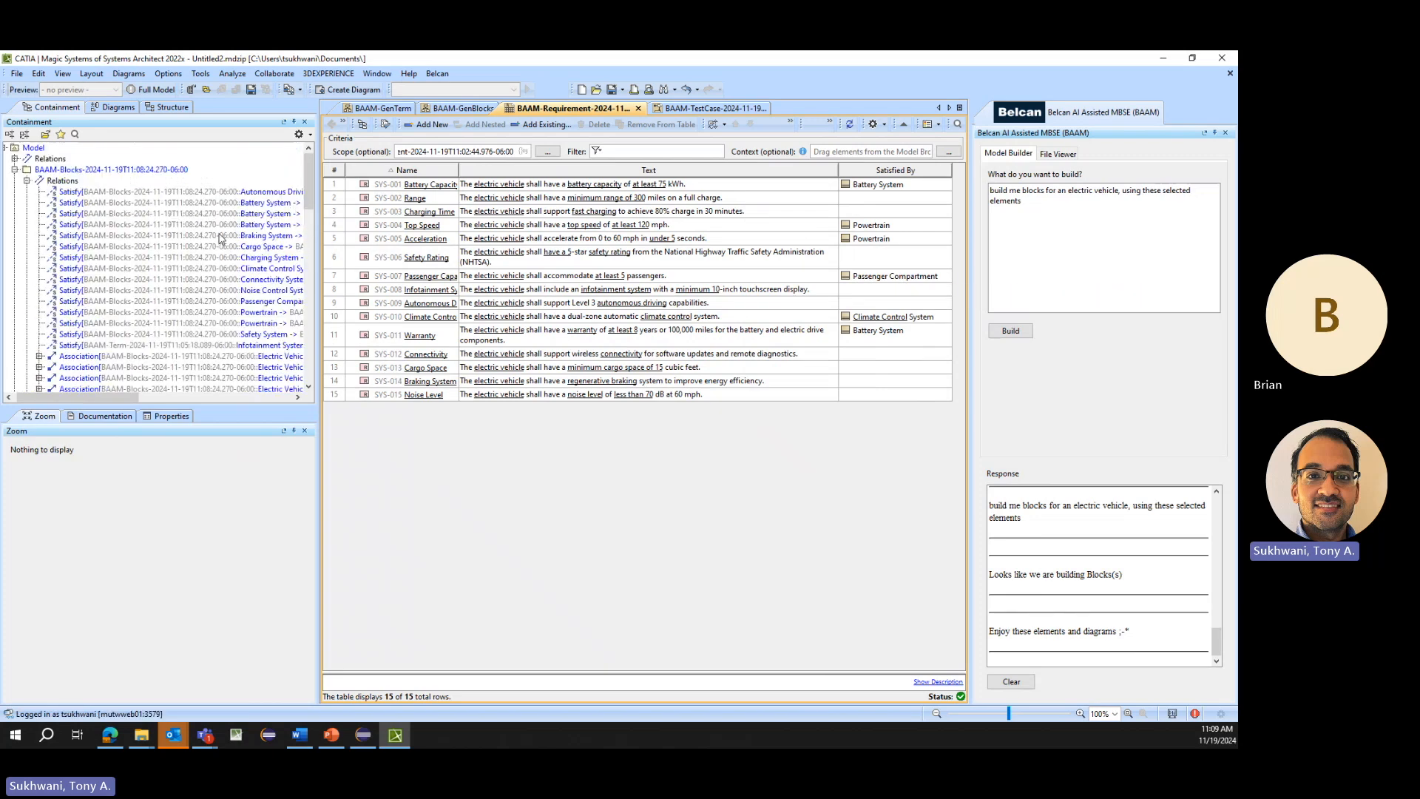
pyautogui.moveTo(318, 325); pyautogui.dragTo(411, 325)
pyautogui.click(314, 346)
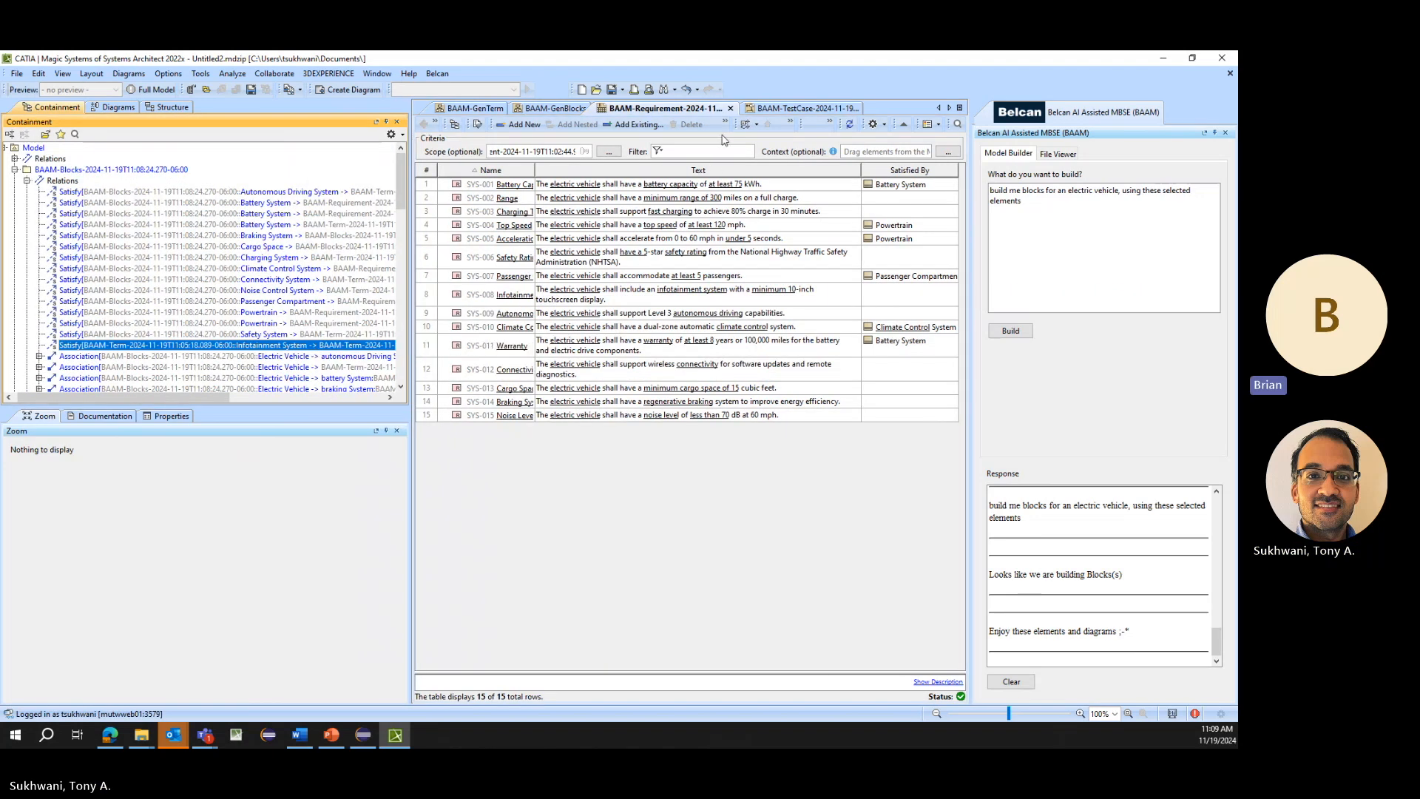
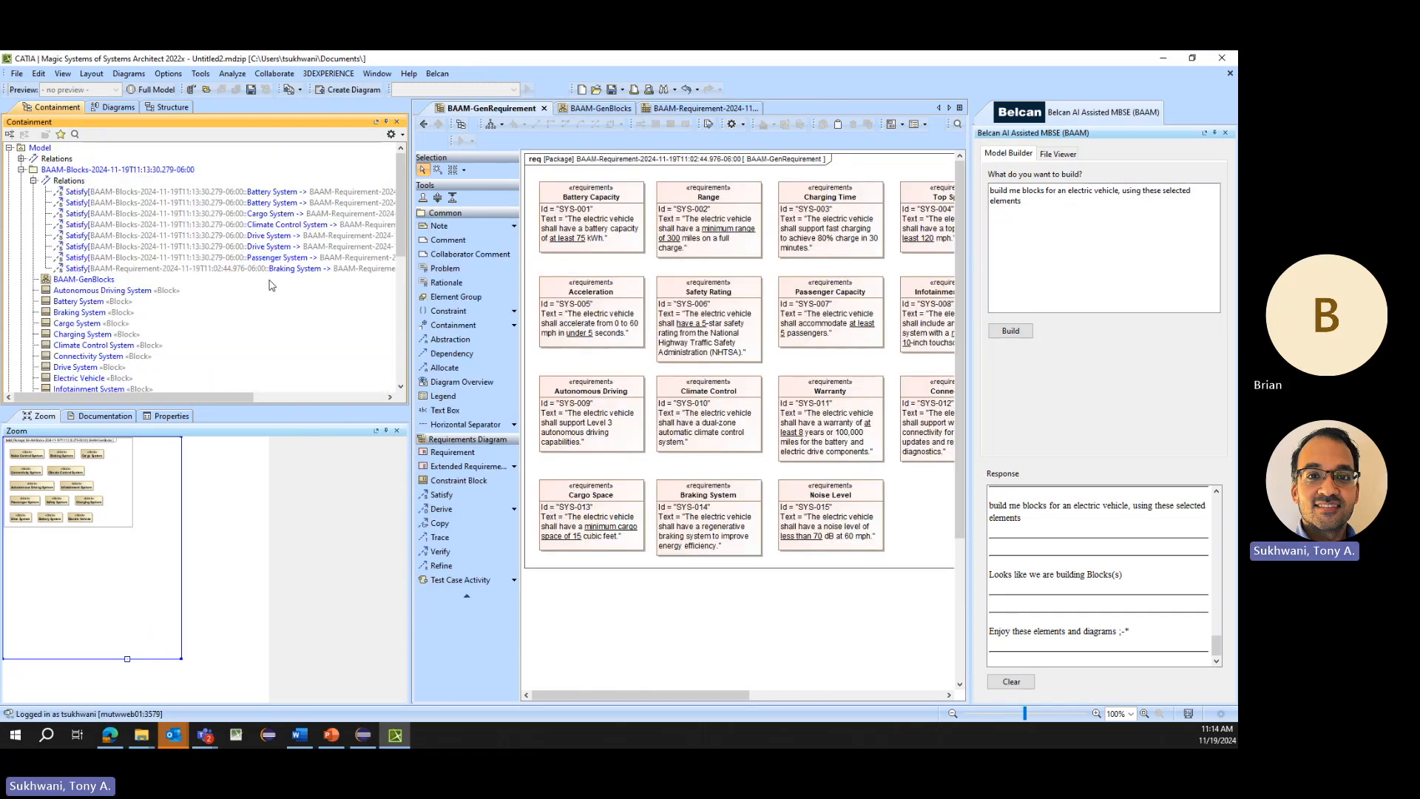
# - Delete the generated BAAM-Blocks package from the model tree
pyautogui.scroll(-1, 202, 300)
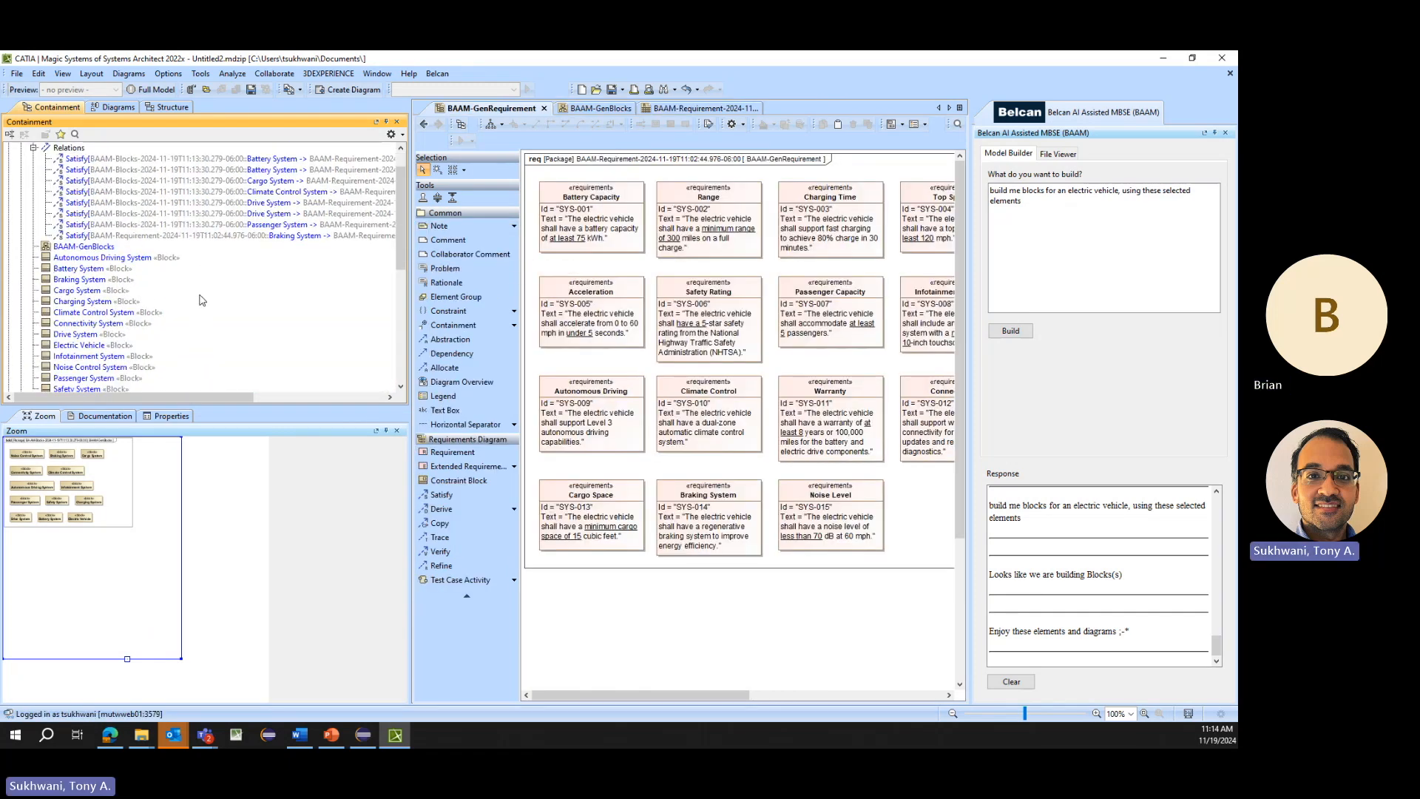
pyautogui.scroll(1, 202, 301)
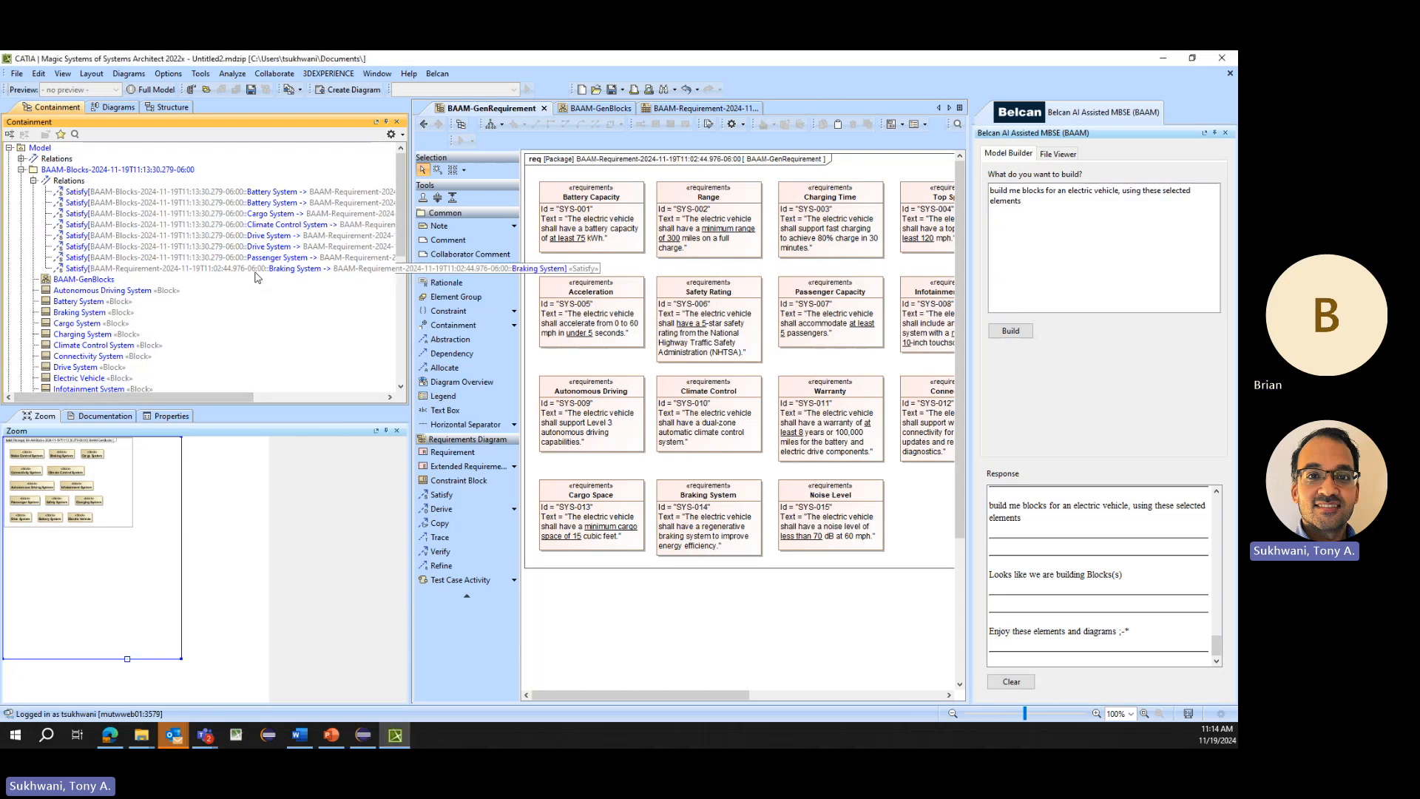
pyautogui.click(113, 171)
pyautogui.press('Delete')
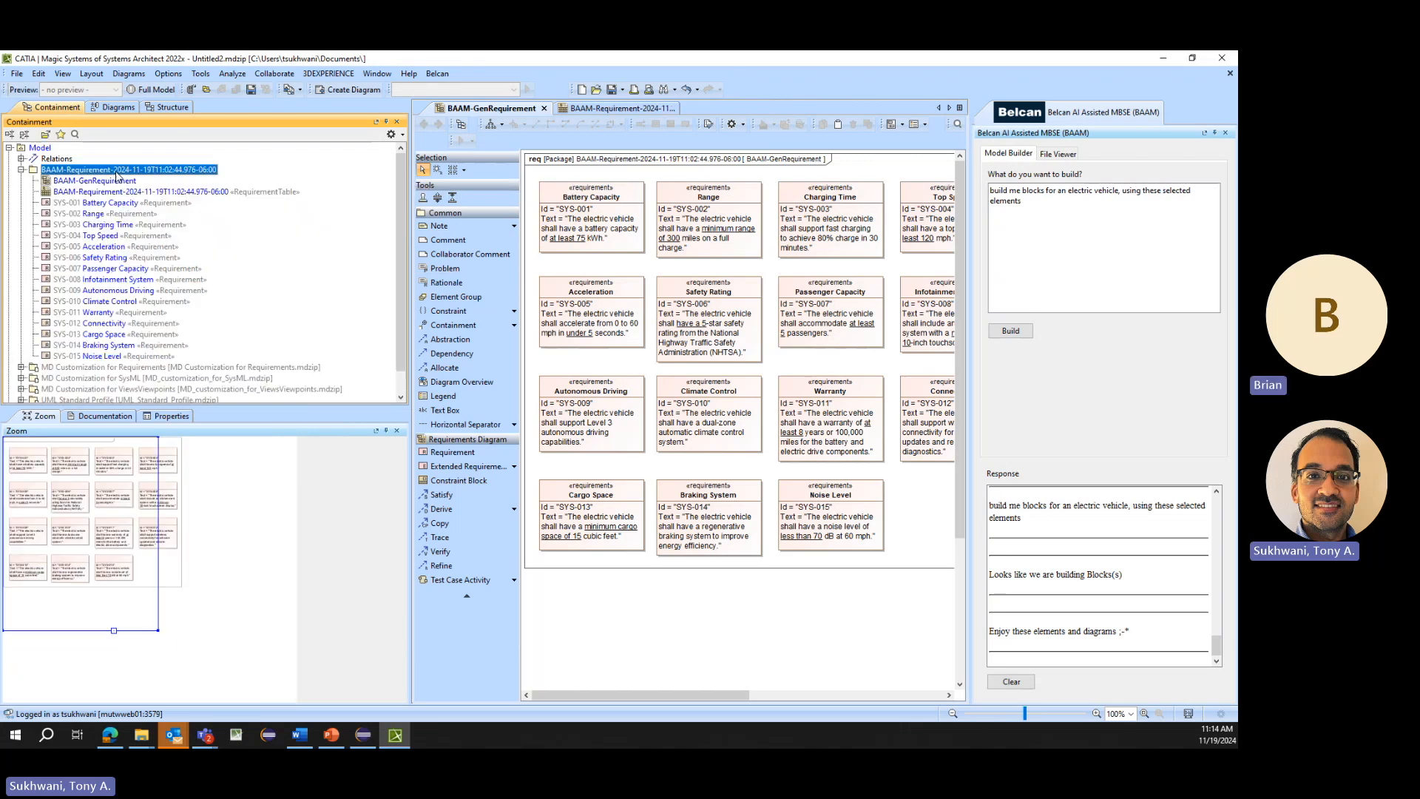
# - Regenerate the electric vehicle blocks from requirements SYS-001 through SYS-015 with the existing prompt
pyautogui.click(101, 201)
pyautogui.keyDown('shift'); pyautogui.click(88, 356); pyautogui.keyUp('shift')
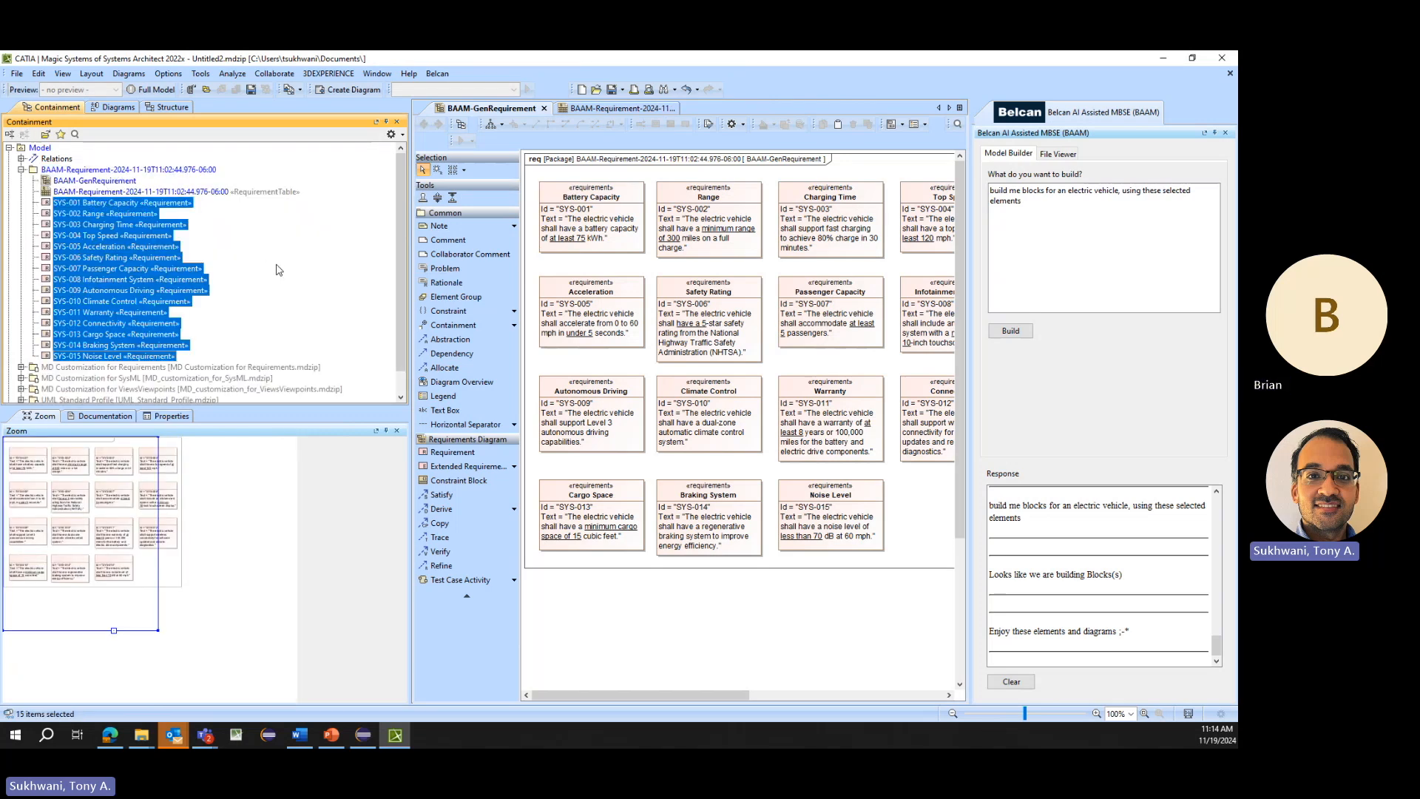
pyautogui.click(1017, 336)
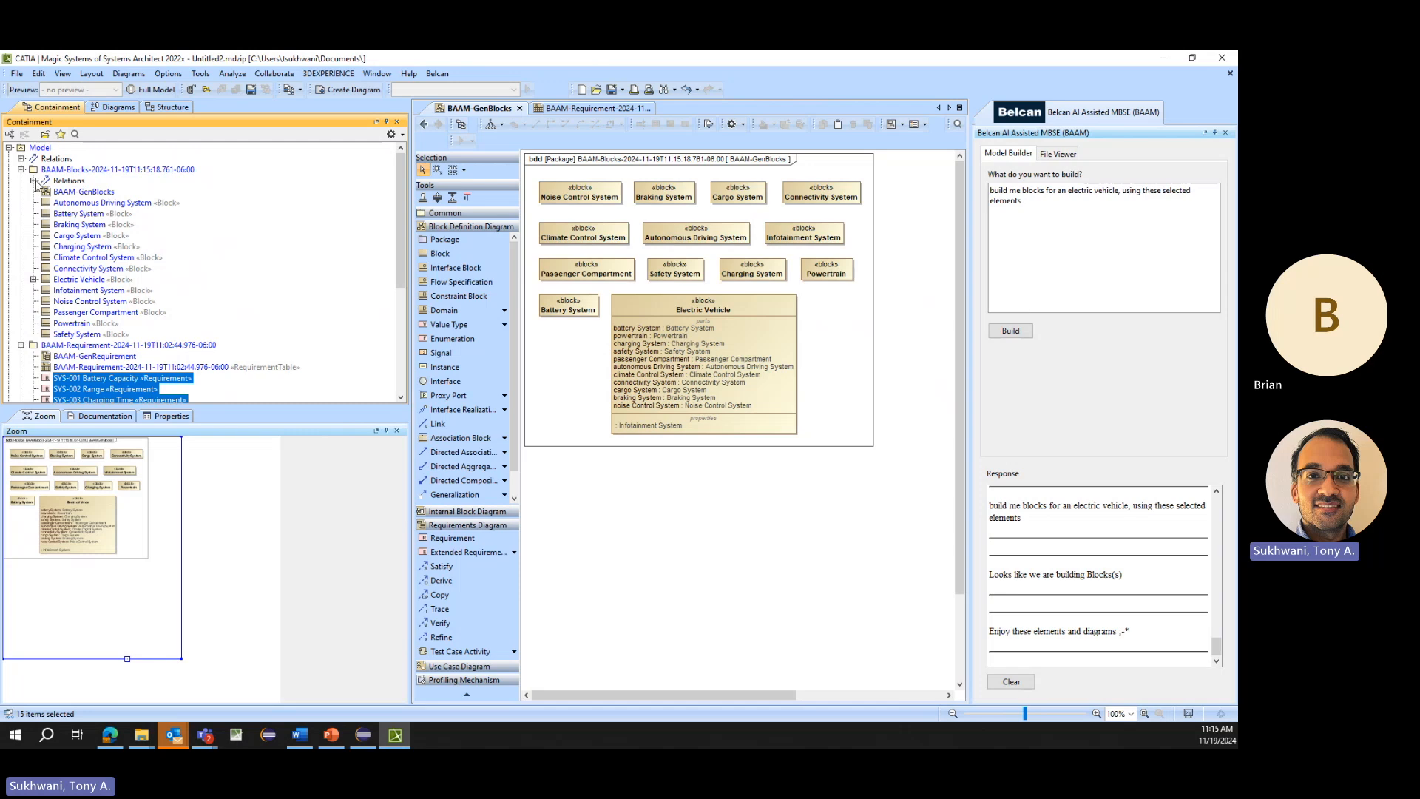
# - Open the BAAM-Requirement requirement table and examine the Satisfied By entry of SYS-008 Infotainment System
pyautogui.click(34, 181)
pyautogui.scroll(-10, 75, 197)
pyautogui.click(100, 202)
pyautogui.click(101, 195)
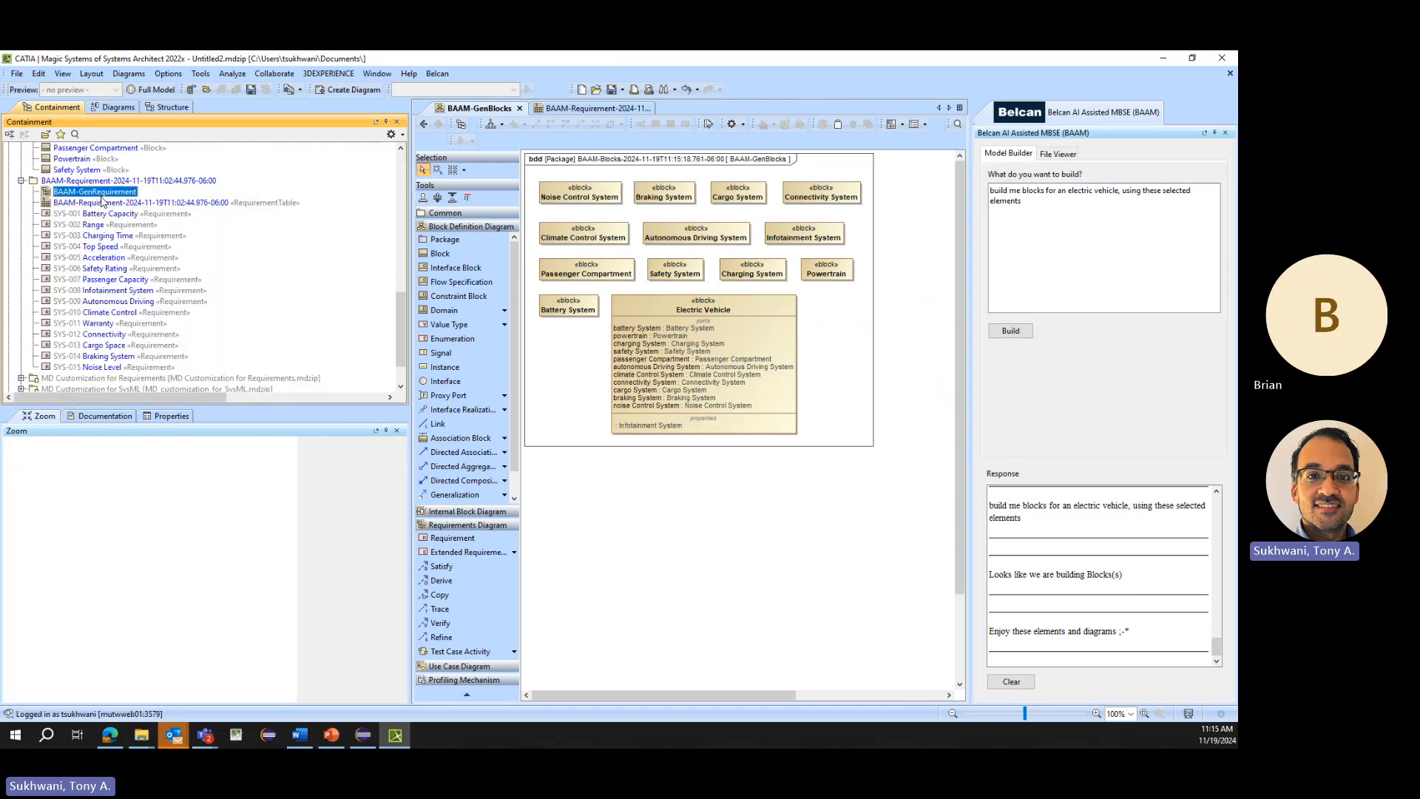
pyautogui.doubleClick(101, 202)
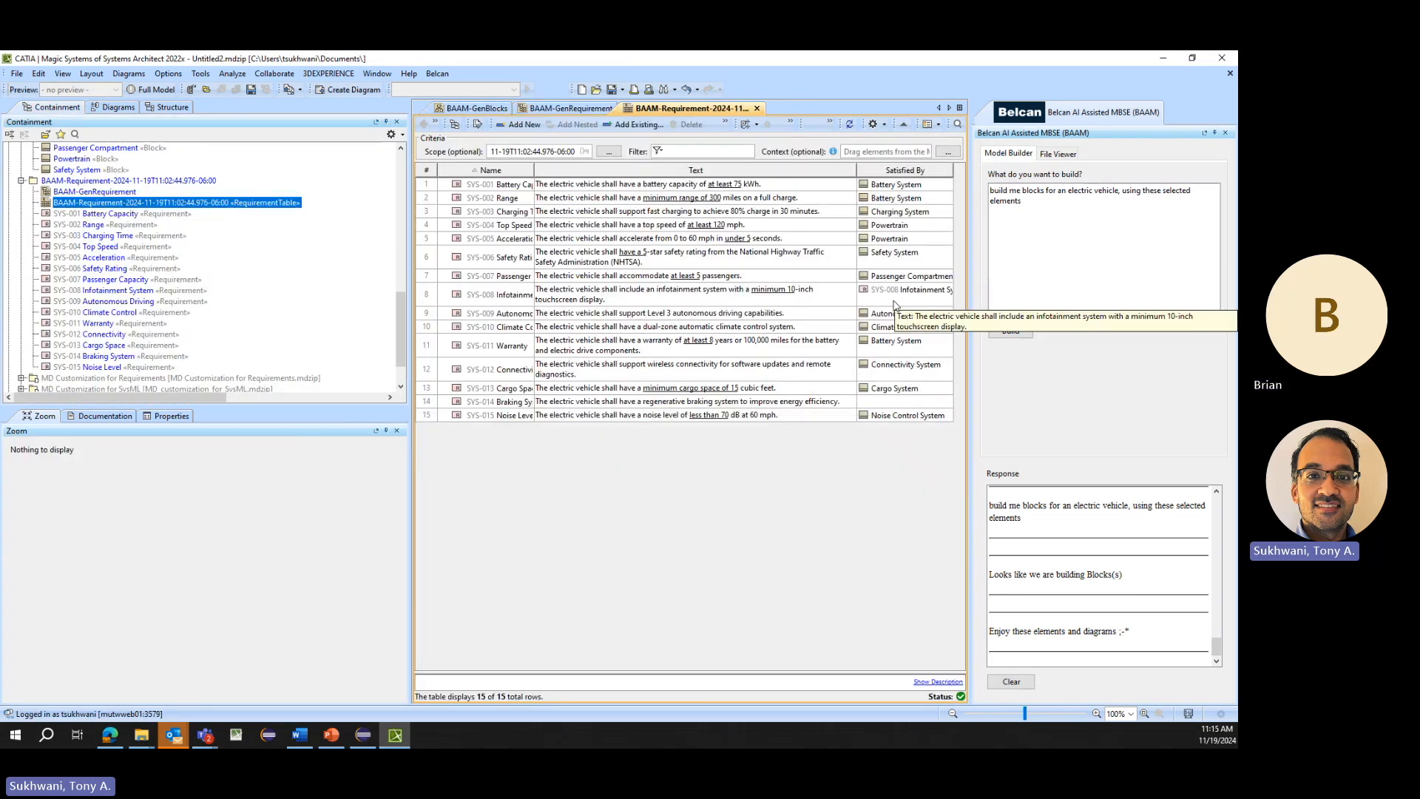
pyautogui.click(893, 303)
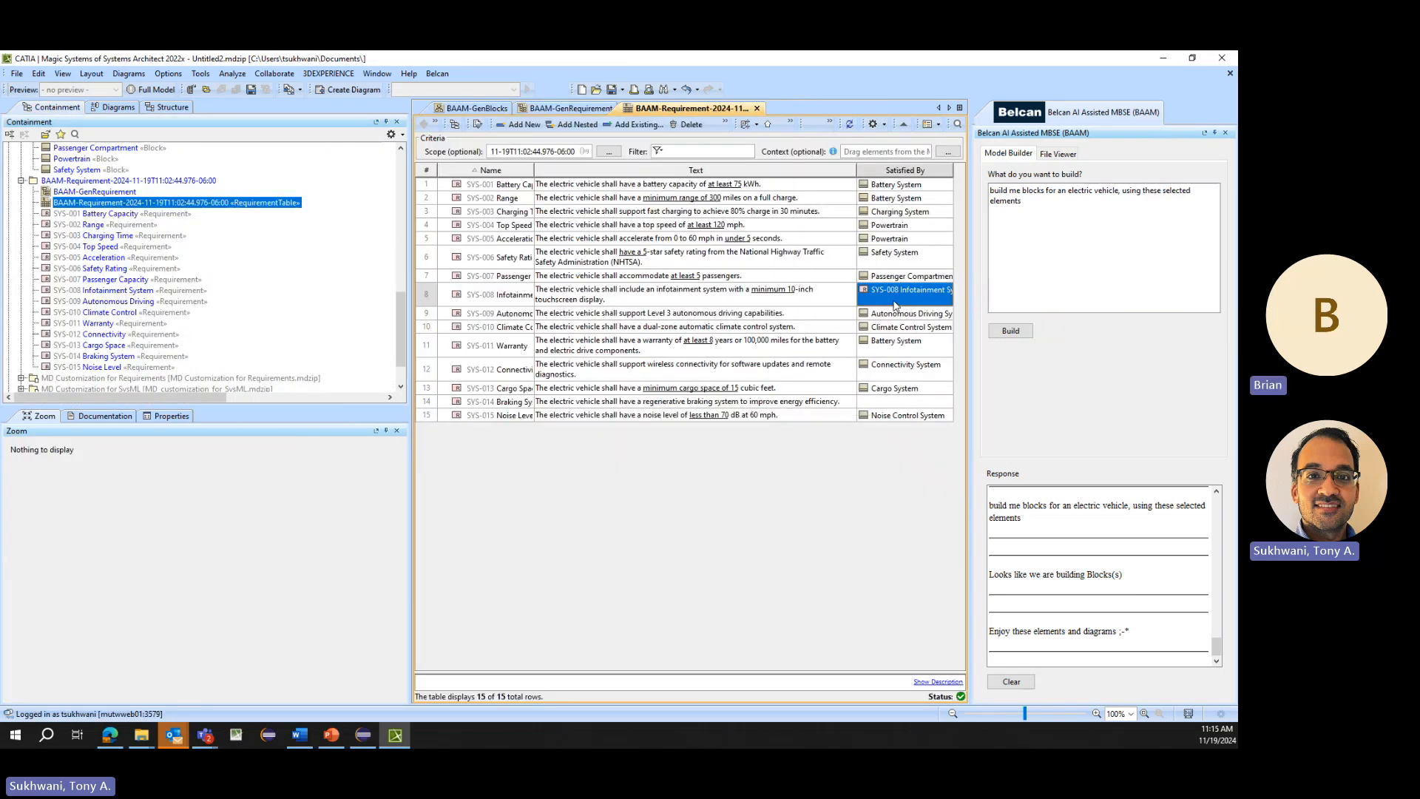
pyautogui.click(497, 294)
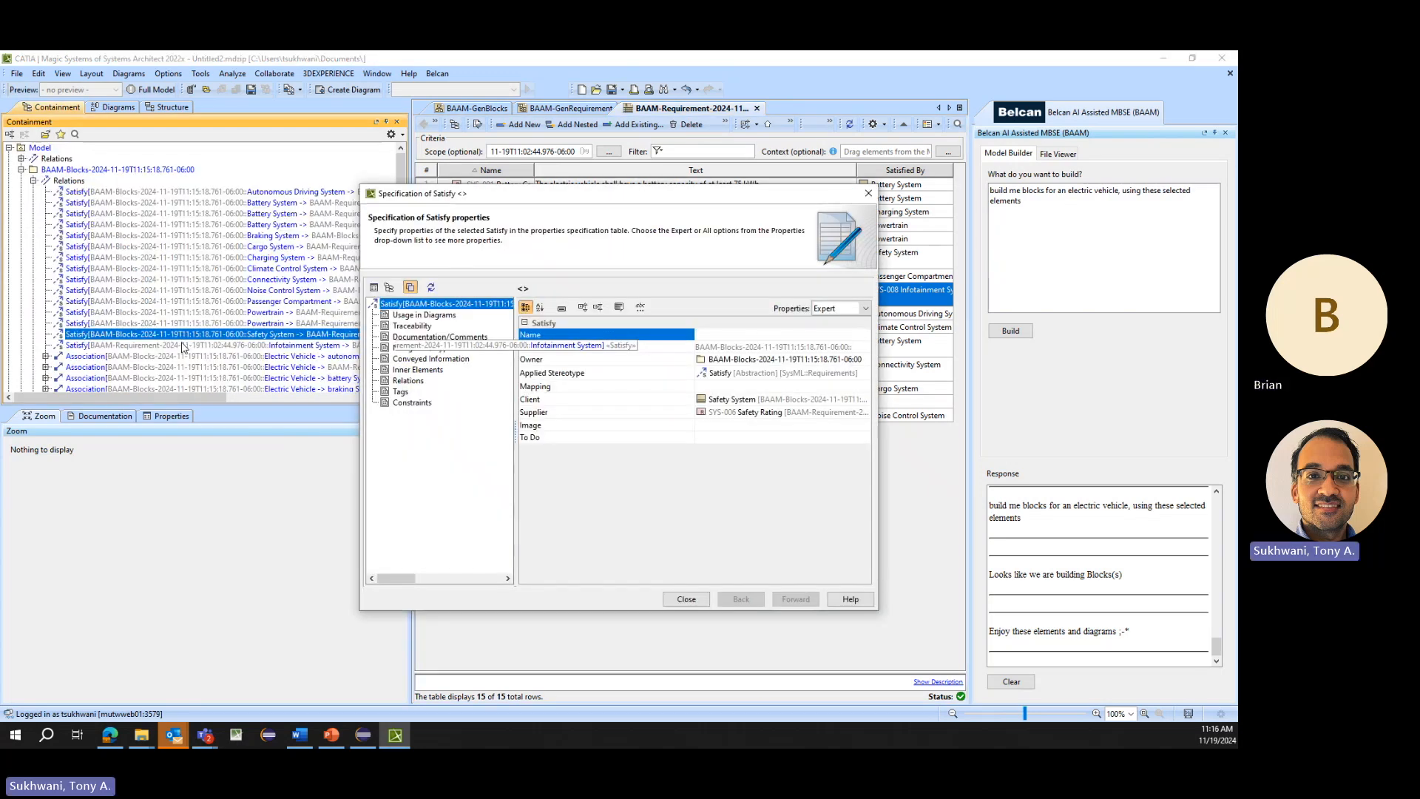
# - Set the client of the Infotainment System Satisfy relation to the Infotainment System block in its specification
pyautogui.doubleClick(183, 345)
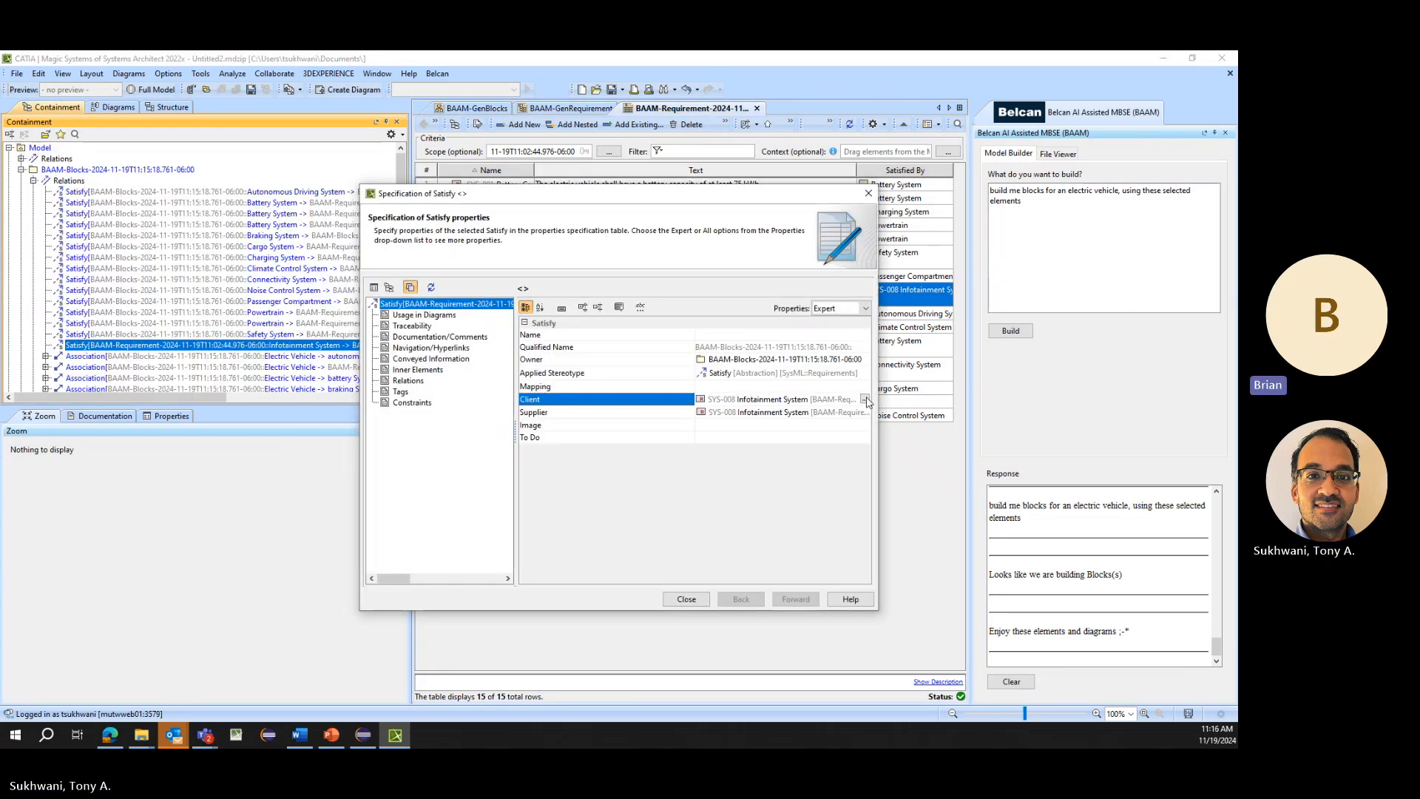
pyautogui.click(864, 398)
pyautogui.click(689, 603)
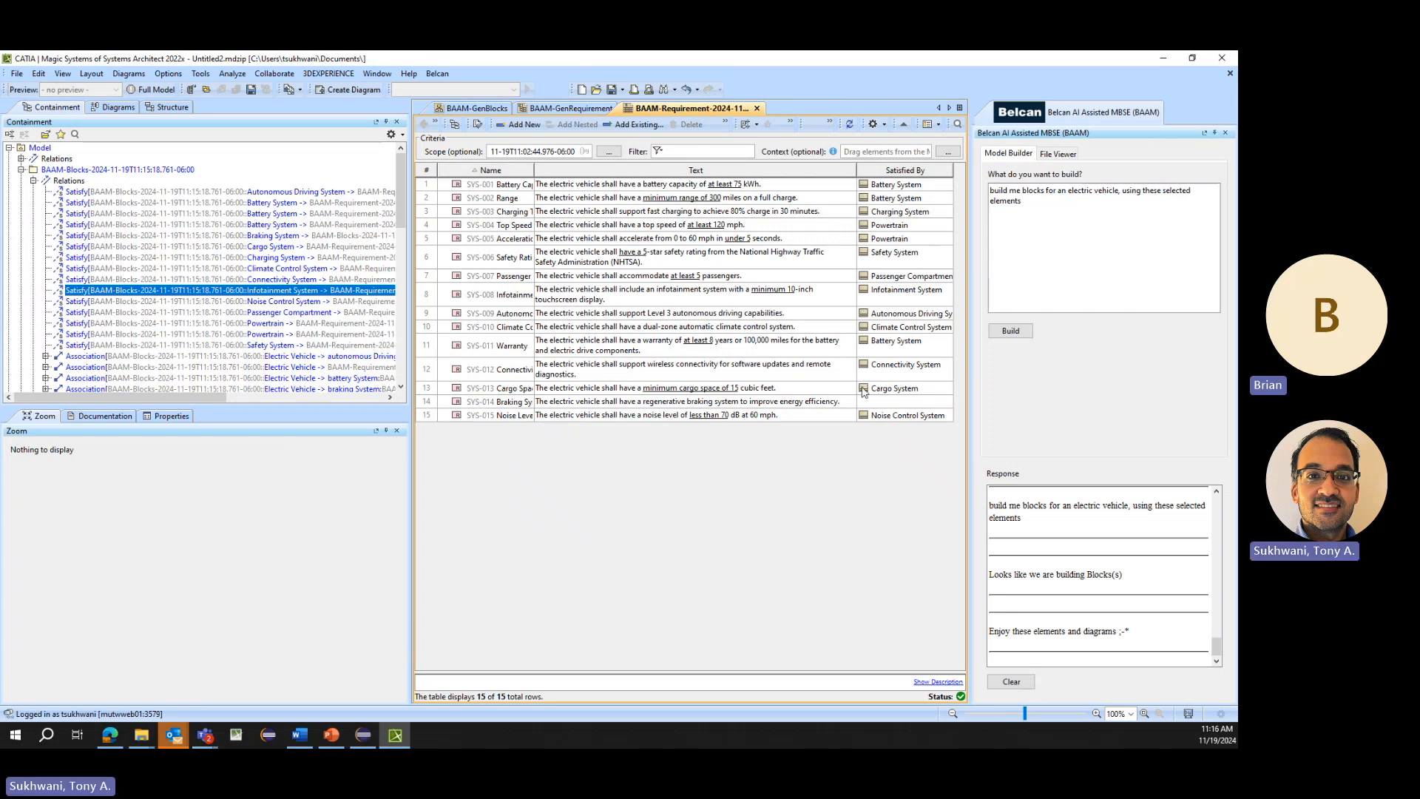
# - Check the Satisfied By cell of SYS-014 Braking System and locate the Braking System block in the BAAM-GenBlocks diagram
pyautogui.moveTo(884, 404); pyautogui.dragTo(435, 403)
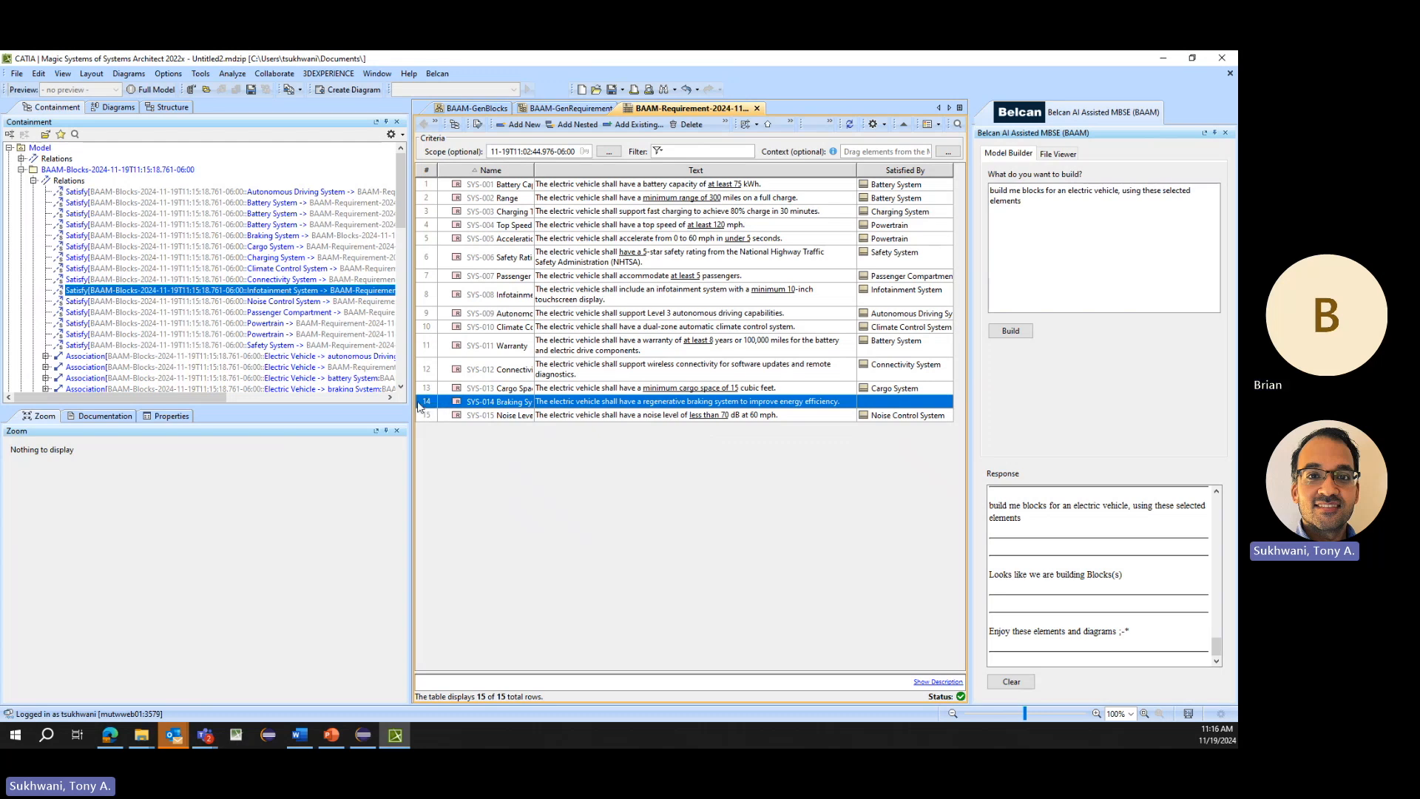
pyautogui.click(495, 109)
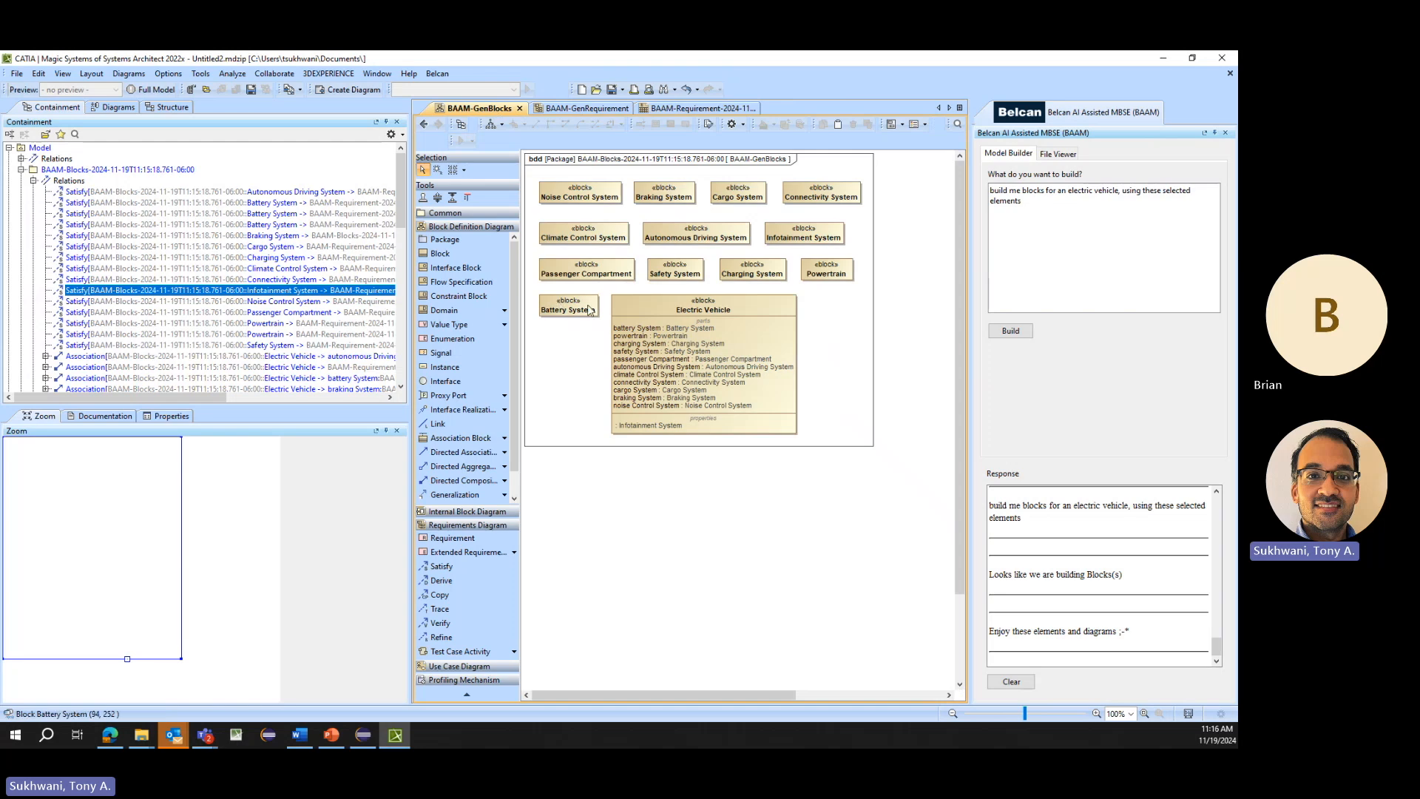
pyautogui.click(657, 197)
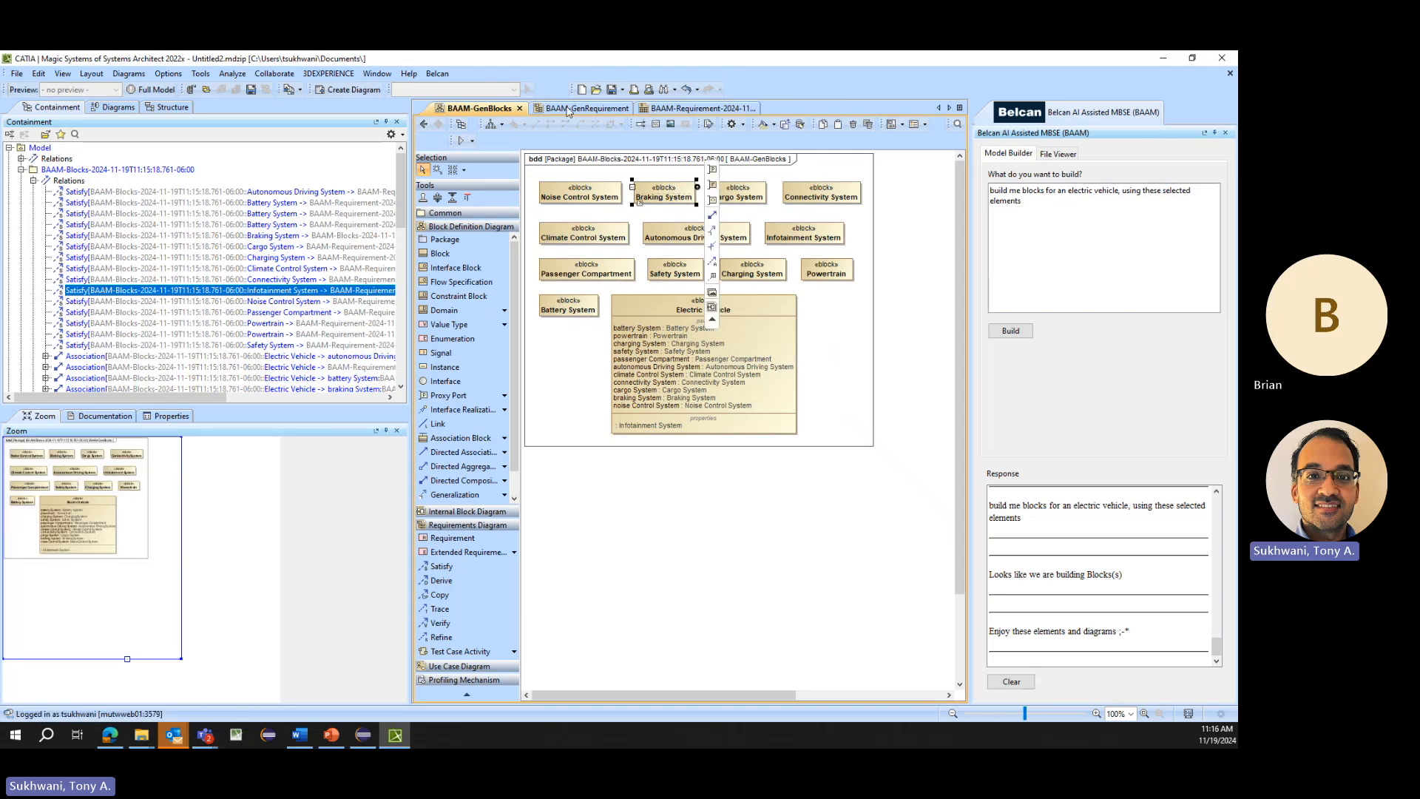
# - Collapse the BAAM-Blocks relations and review the requirement diagram, the block diagram and the requirement table in turn
pyautogui.click(565, 110)
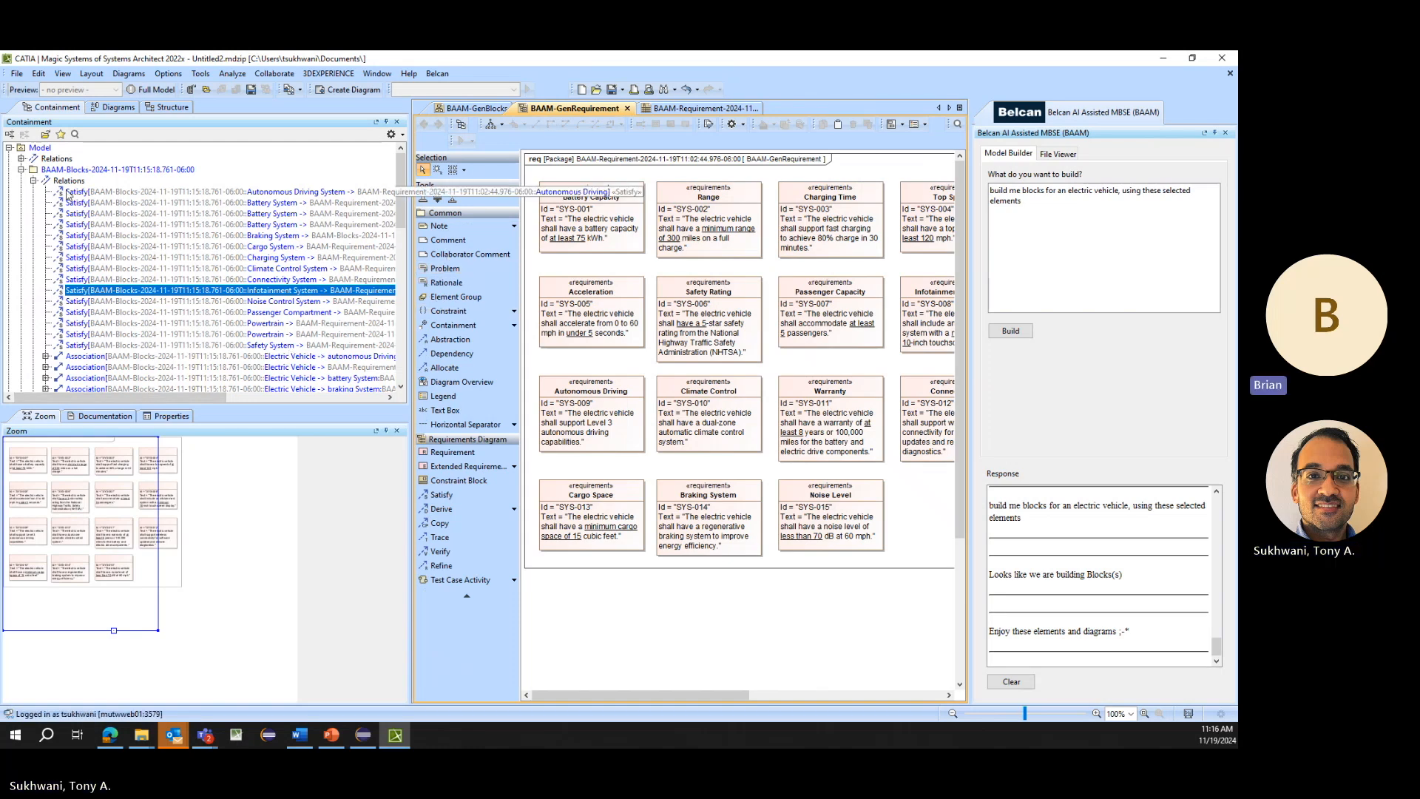
pyautogui.click(34, 180)
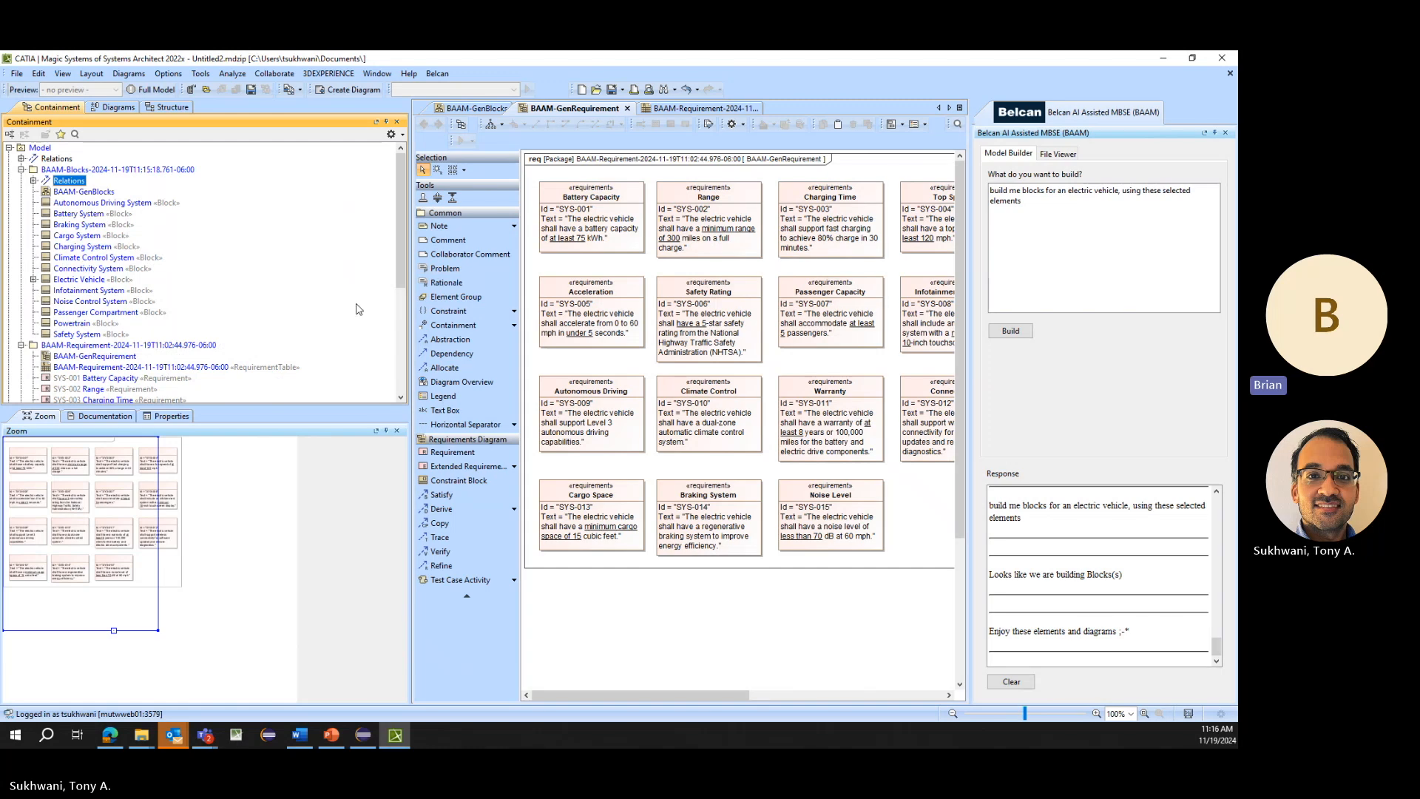
pyautogui.click(470, 111)
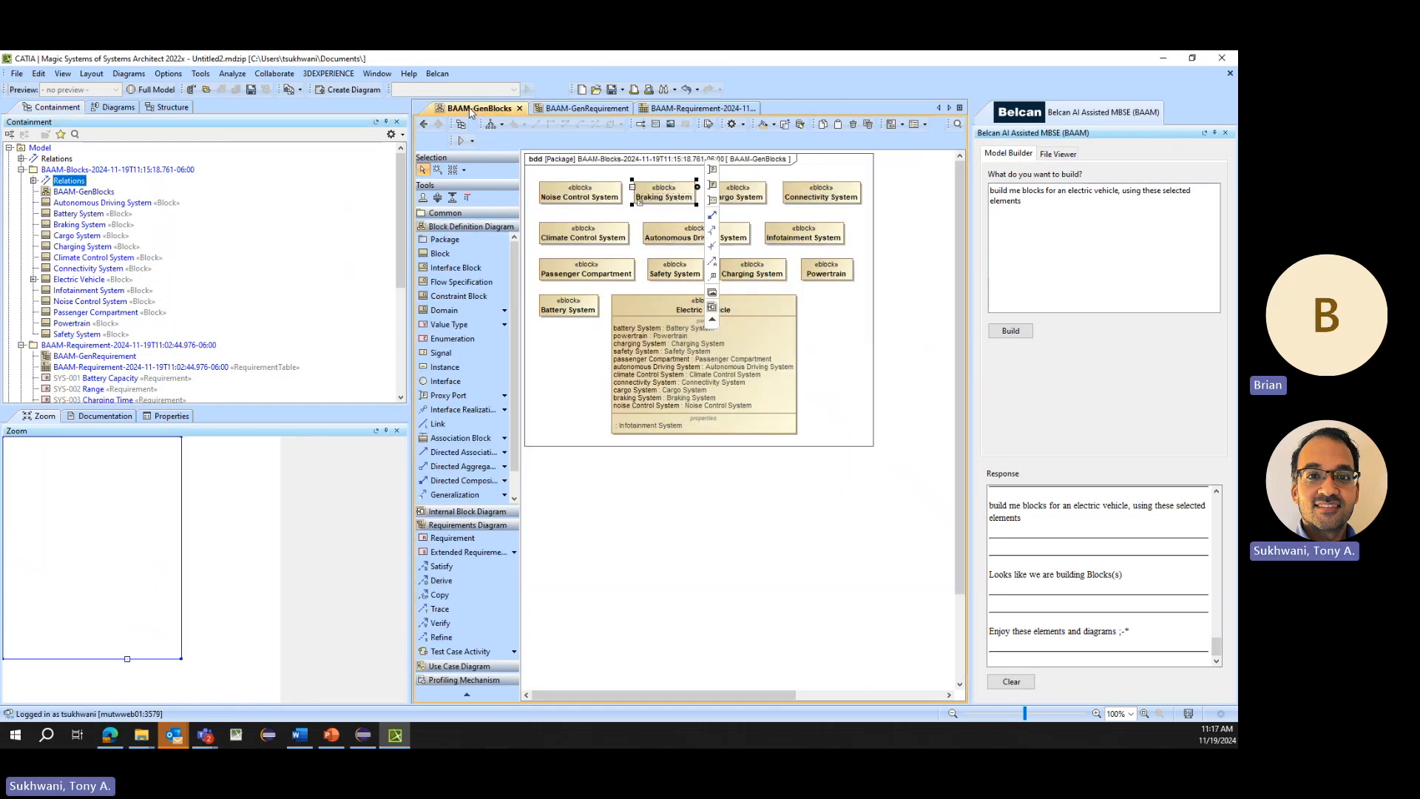
pyautogui.click(543, 109)
pyautogui.click(686, 110)
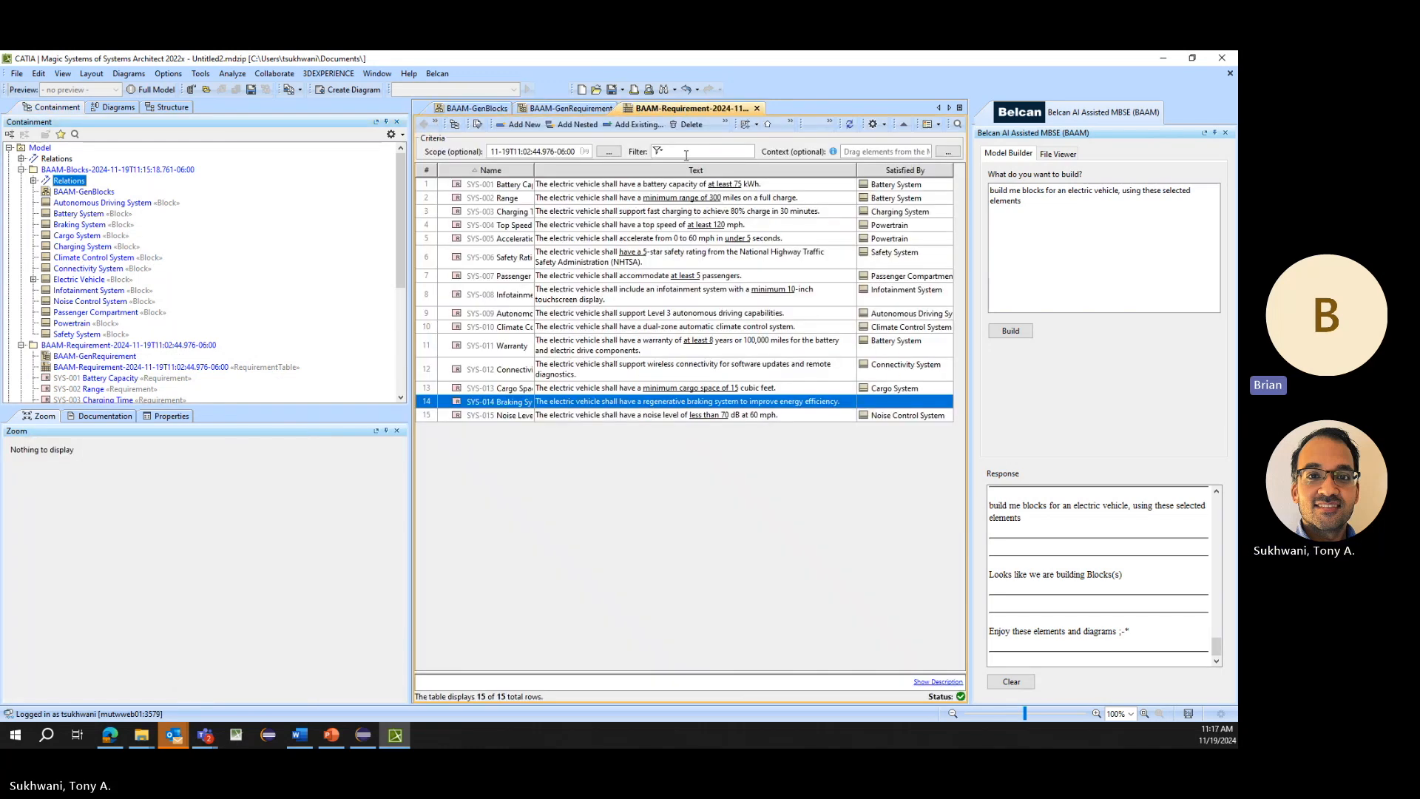